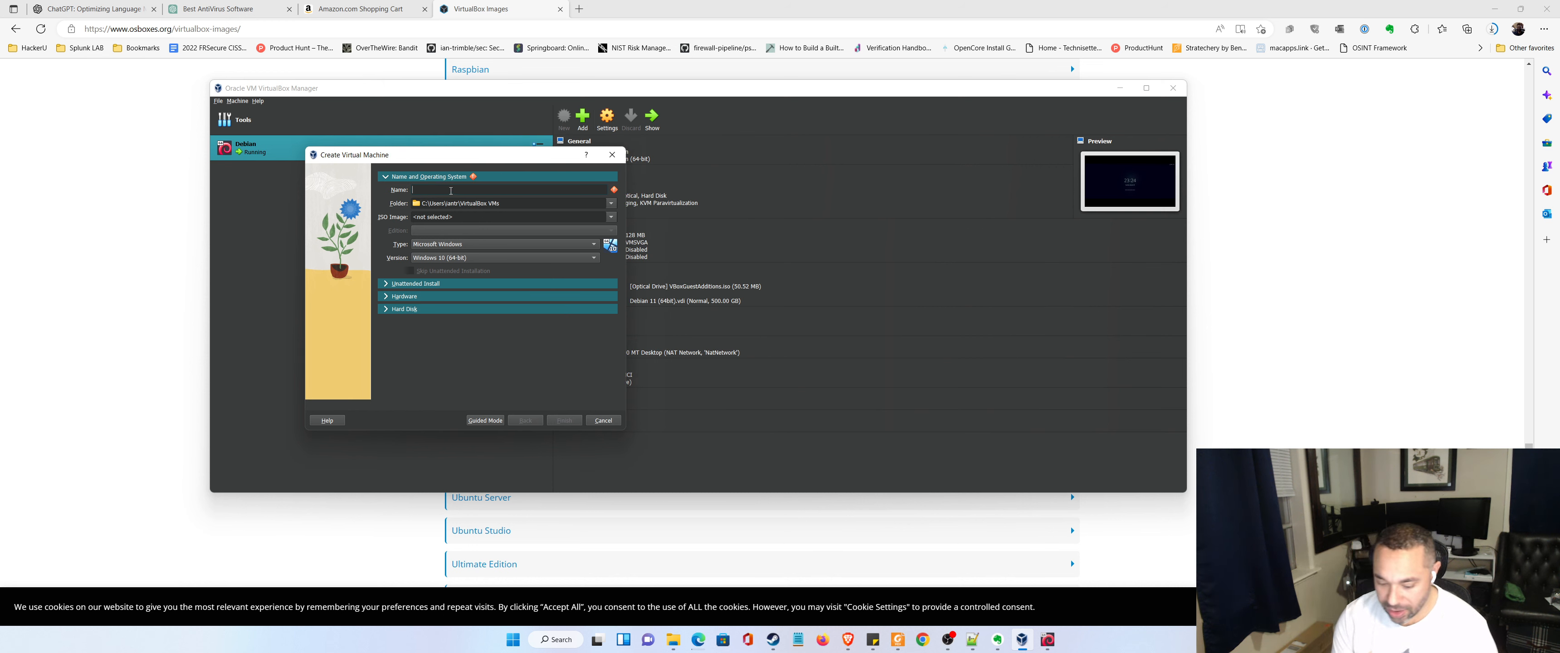
Name the new virtual machine Ubuntu and select ubuntu-22.10-desktop-amd64 from the Downloads folder as its ISO image.
{"action": "type", "text": "Ubuntu"}
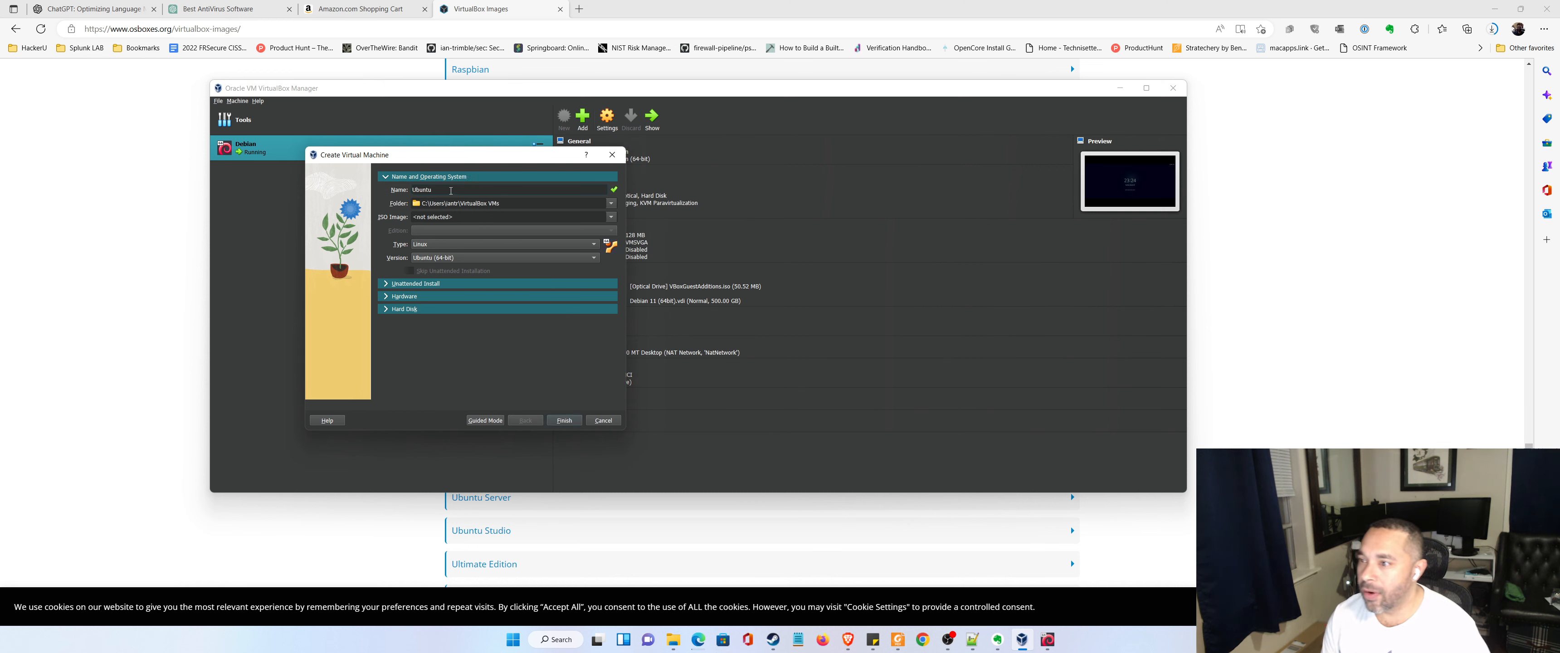
{"action": "left_click", "coordinate": [612, 220]}
{"action": "left_click", "coordinate": [498, 237]}
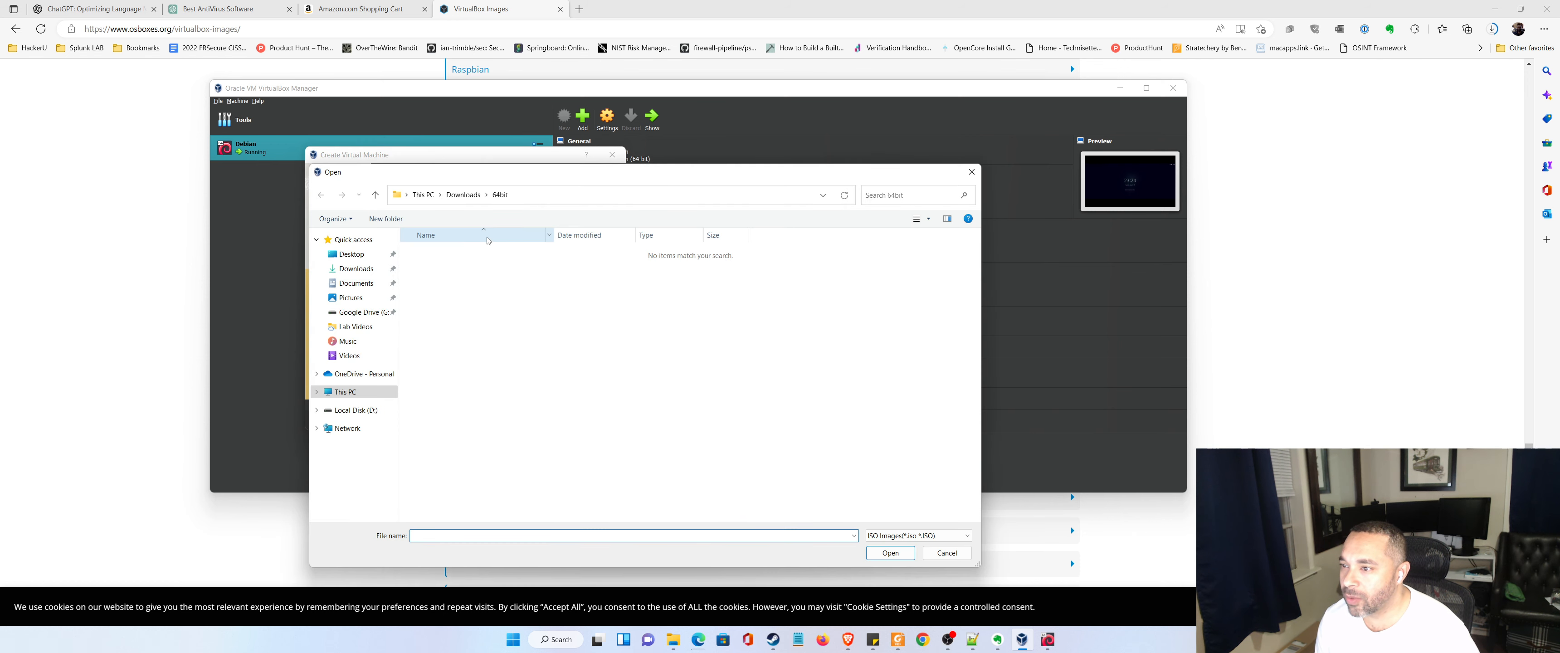
{"action": "left_click", "coordinate": [355, 269]}
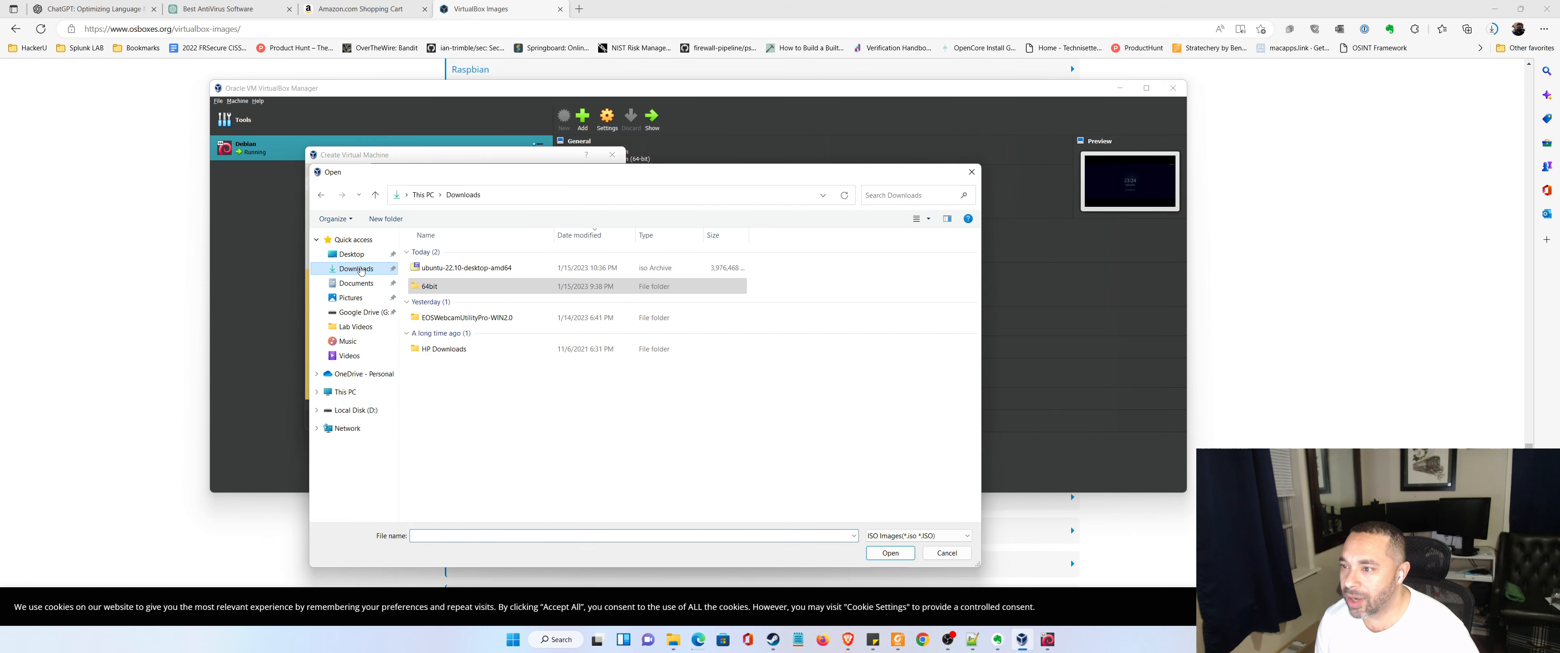
{"action": "left_click", "coordinate": [480, 271]}
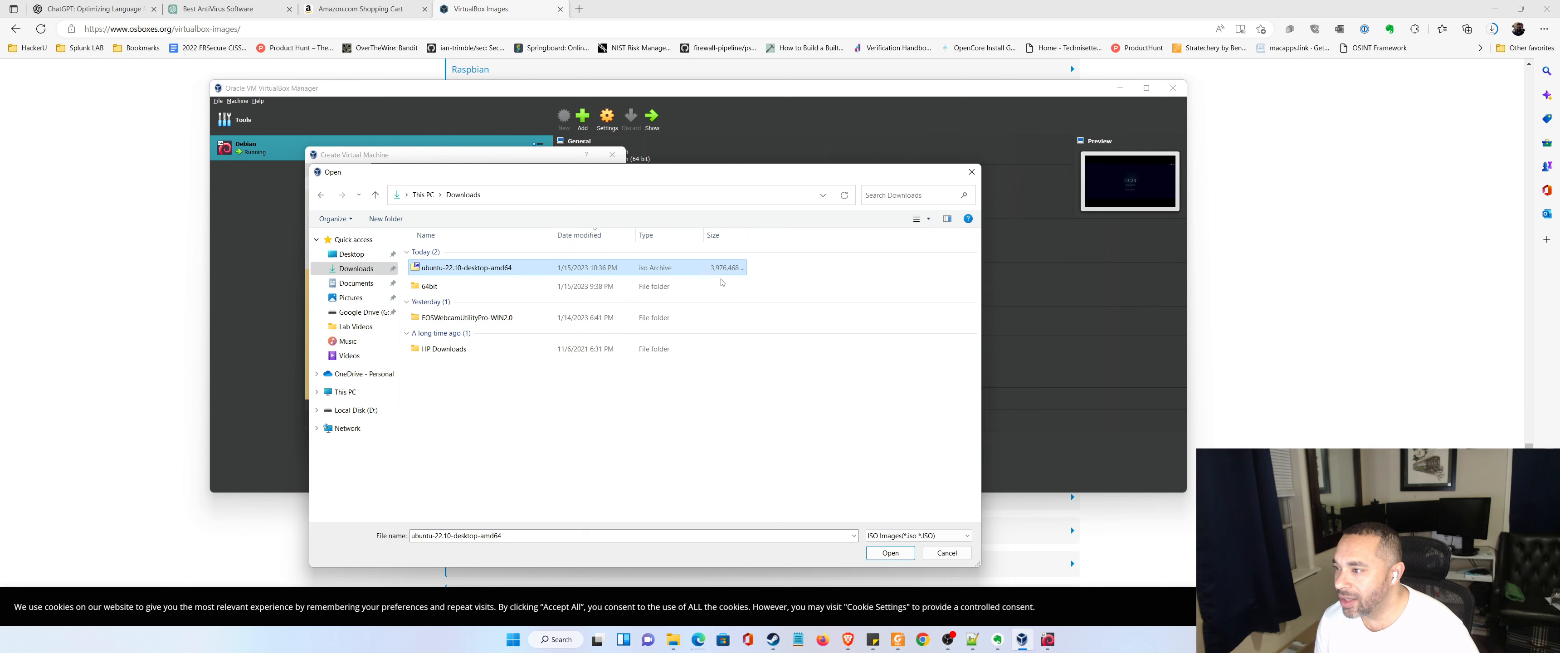
{"action": "left_click", "coordinate": [890, 553]}
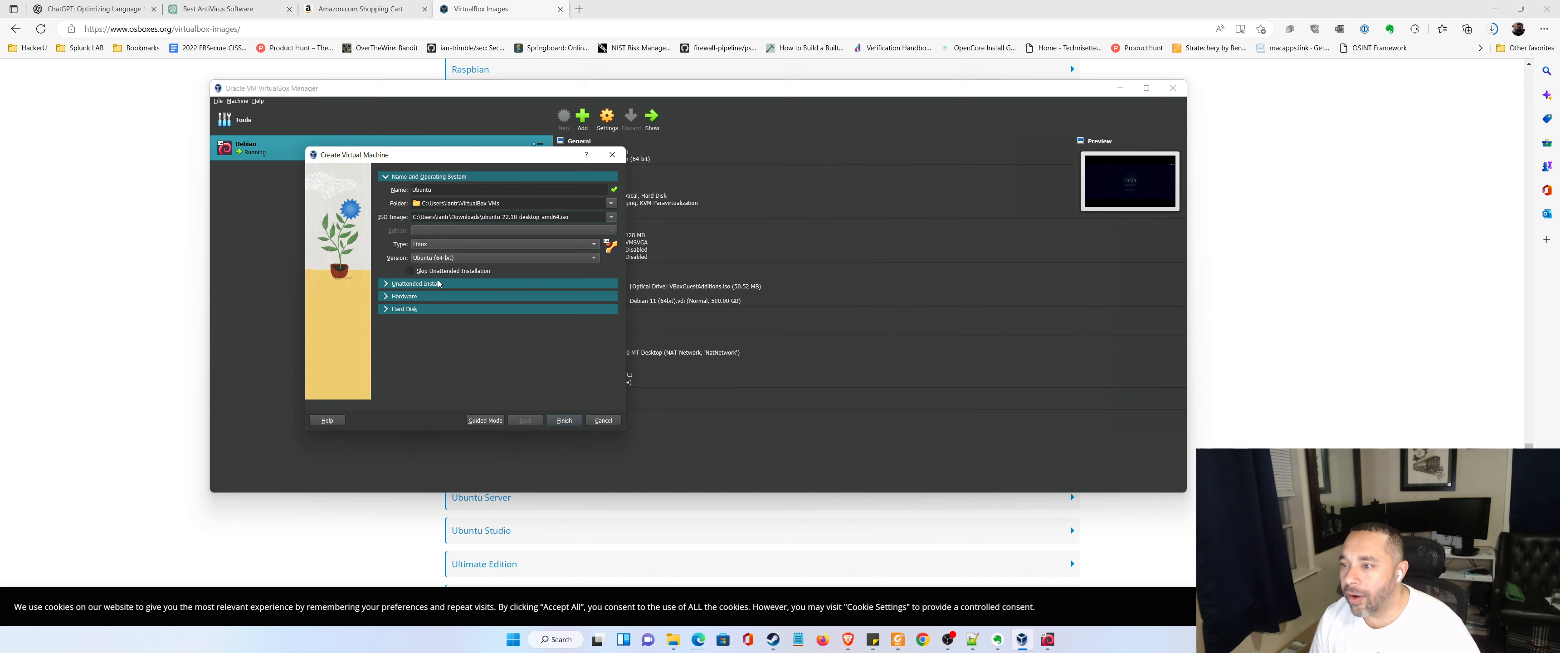
Check the unattended install options and set the new machine to skip unattended installation.
{"action": "left_click", "coordinate": [388, 285]}
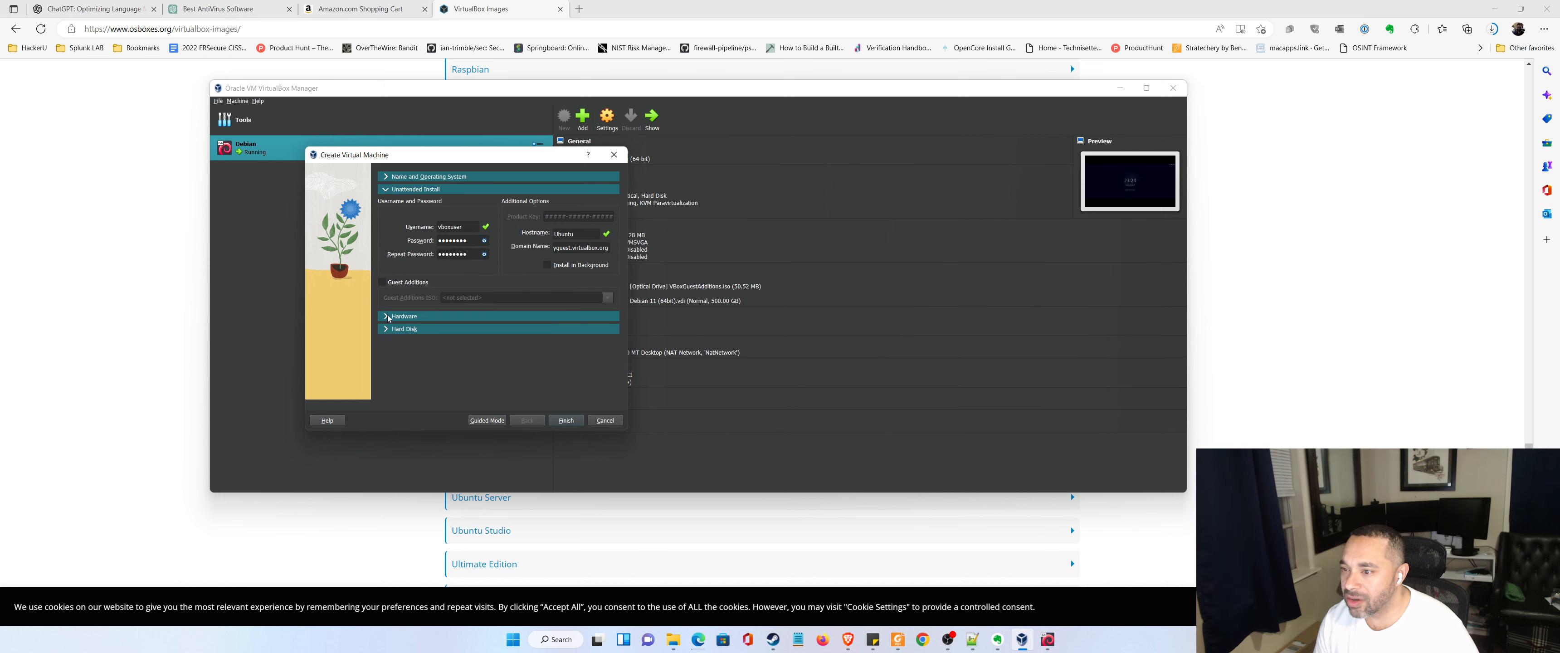
{"action": "left_click", "coordinate": [390, 176]}
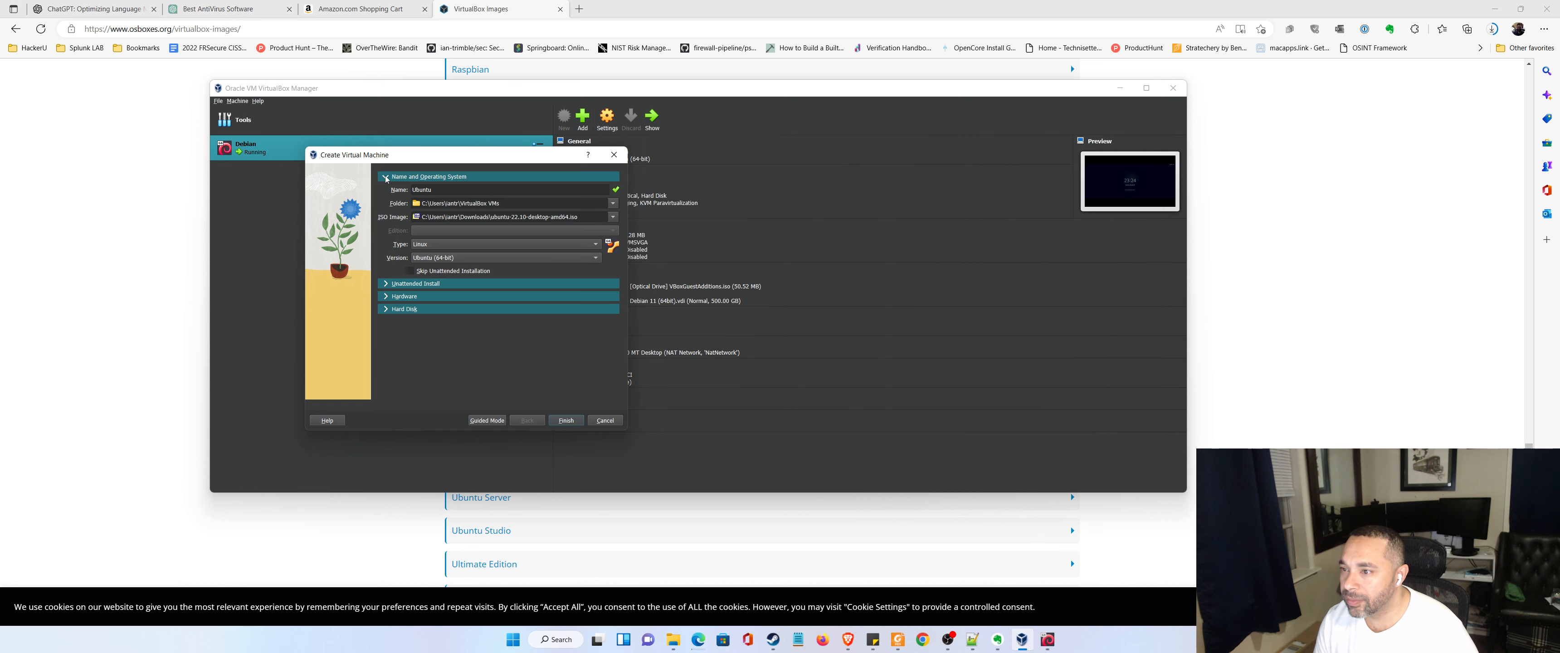
{"action": "left_click", "coordinate": [410, 271]}
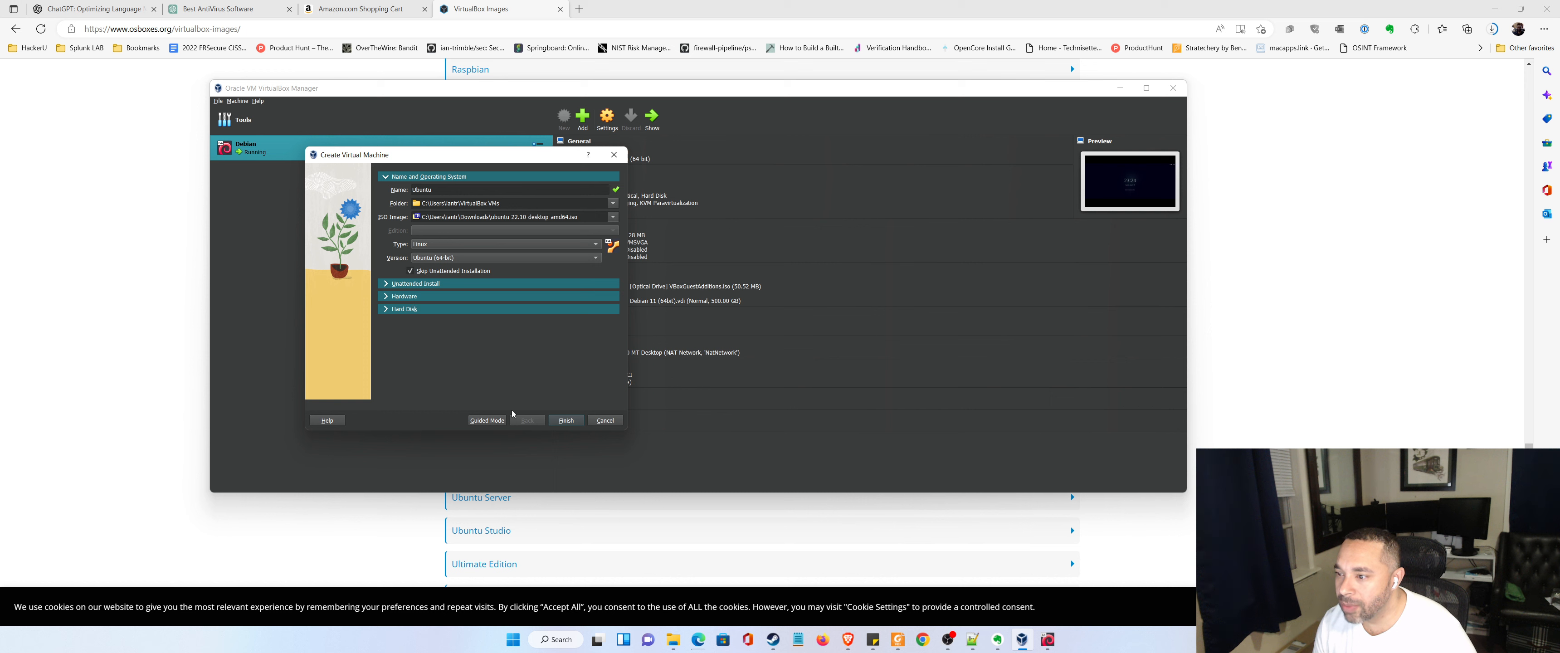
Set the new machine's base memory to 8192 MB and its processors to 2.
{"action": "left_click", "coordinate": [386, 296]}
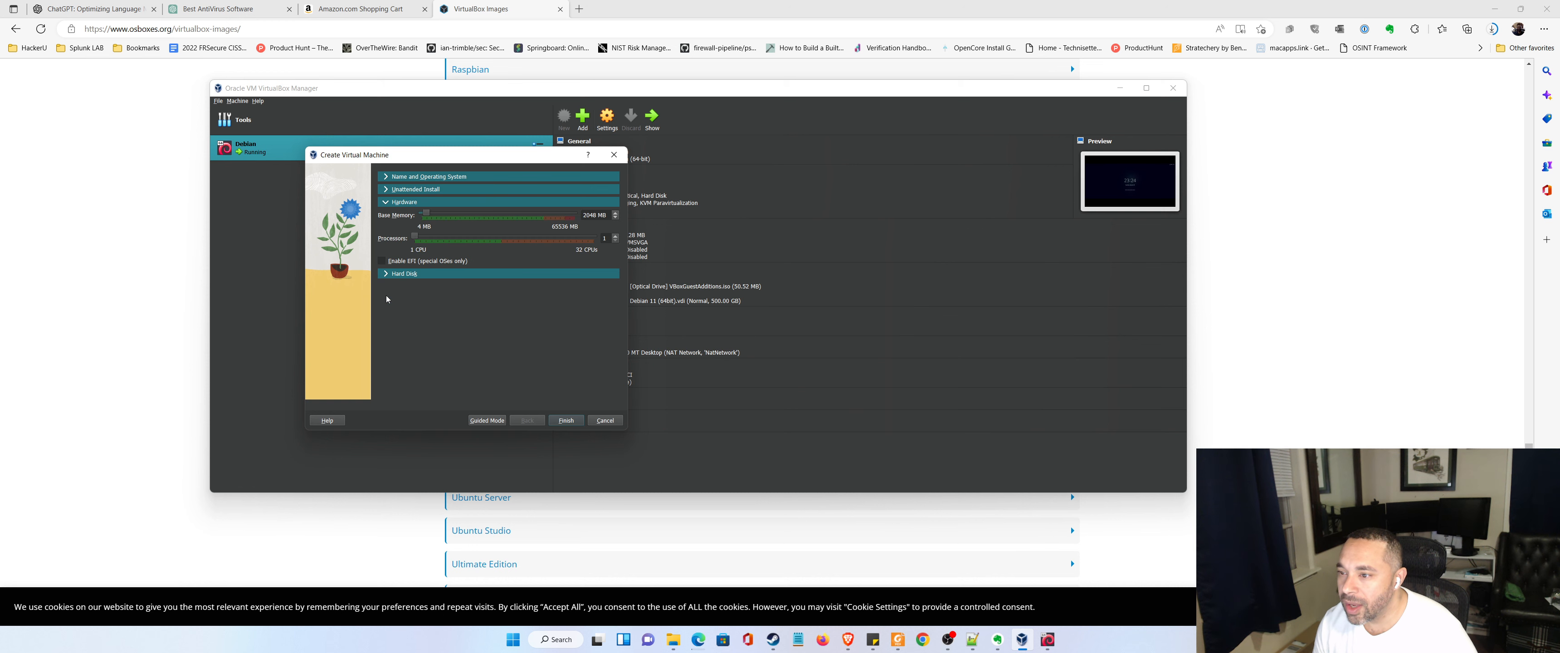
{"action": "double_click", "coordinate": [585, 216]}
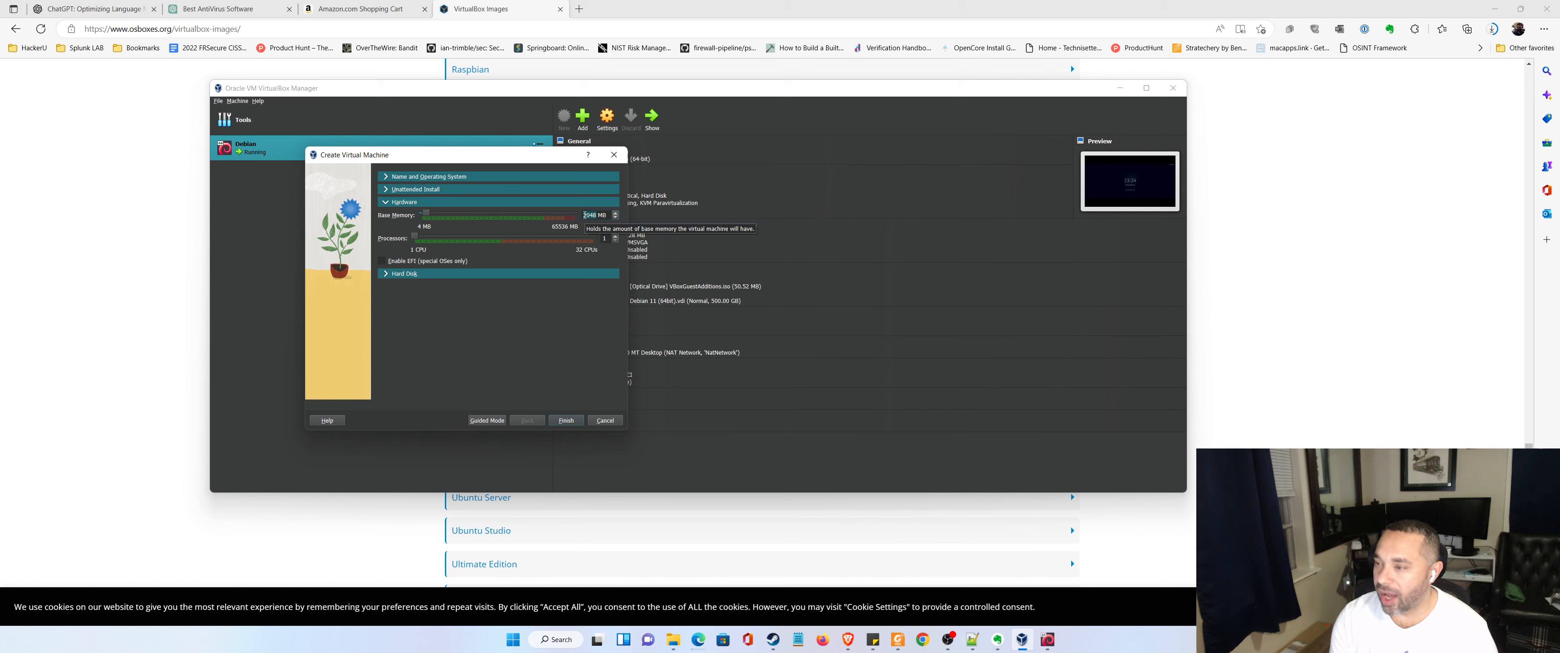
{"action": "type", "text": "81"}
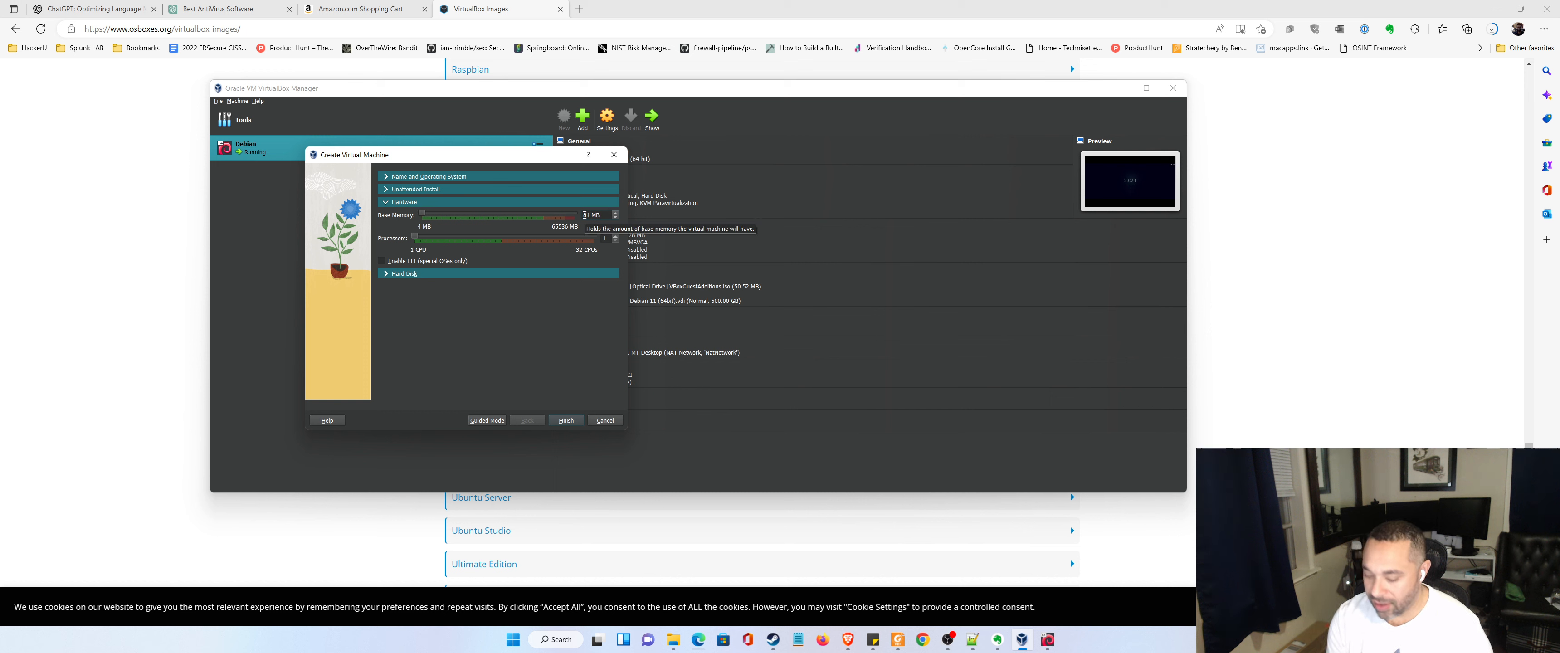
{"action": "type", "text": "92"}
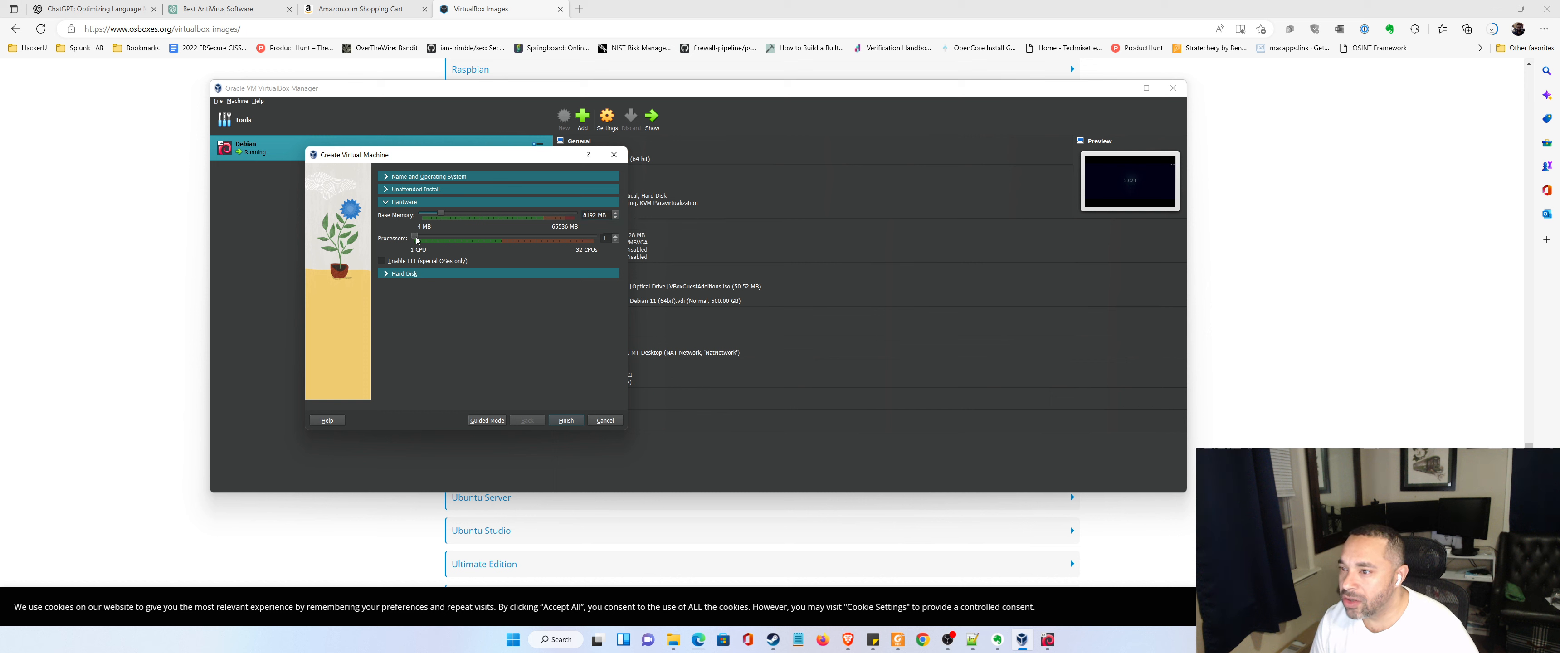
{"action": "left_click", "coordinate": [616, 237]}
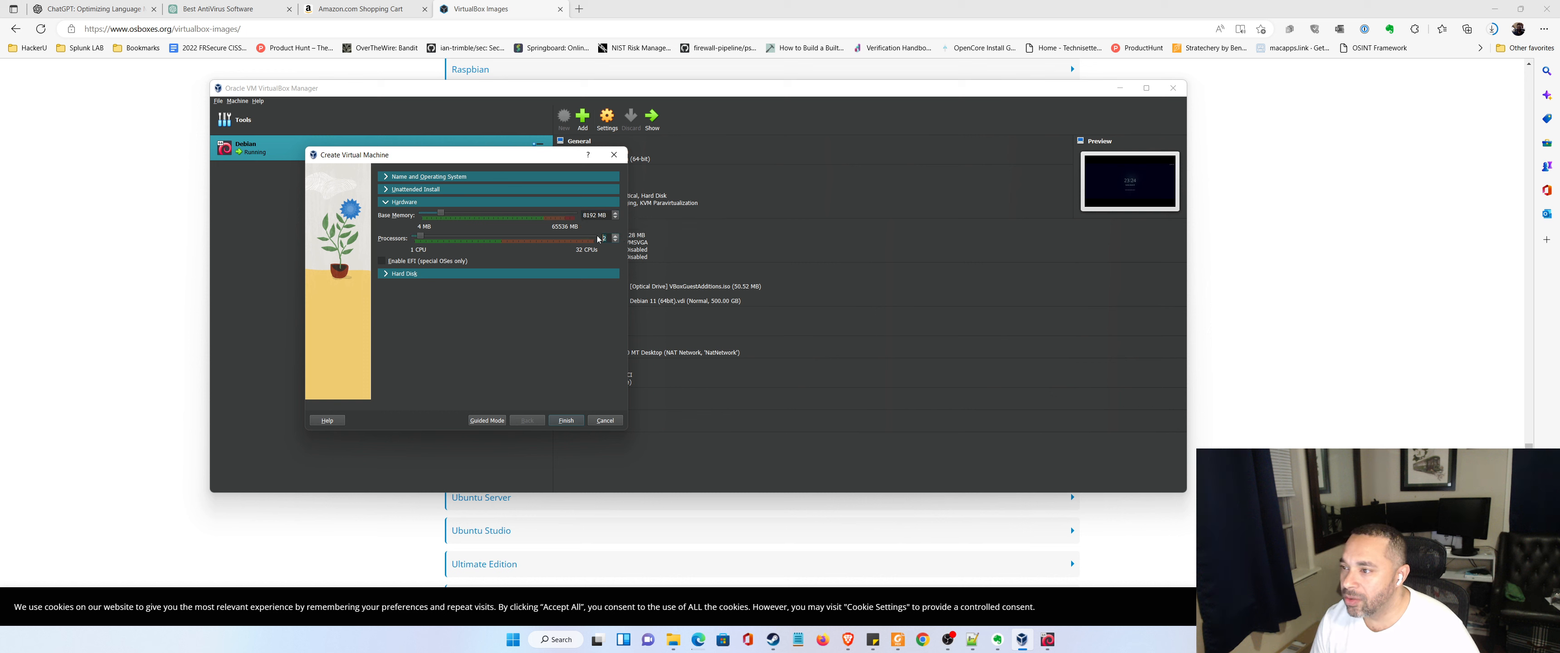
Set the virtual hard disk to 50 GB with the VDI (VirtualBox Disk Image) type and finish creating the machine.
{"action": "left_click", "coordinate": [385, 275]}
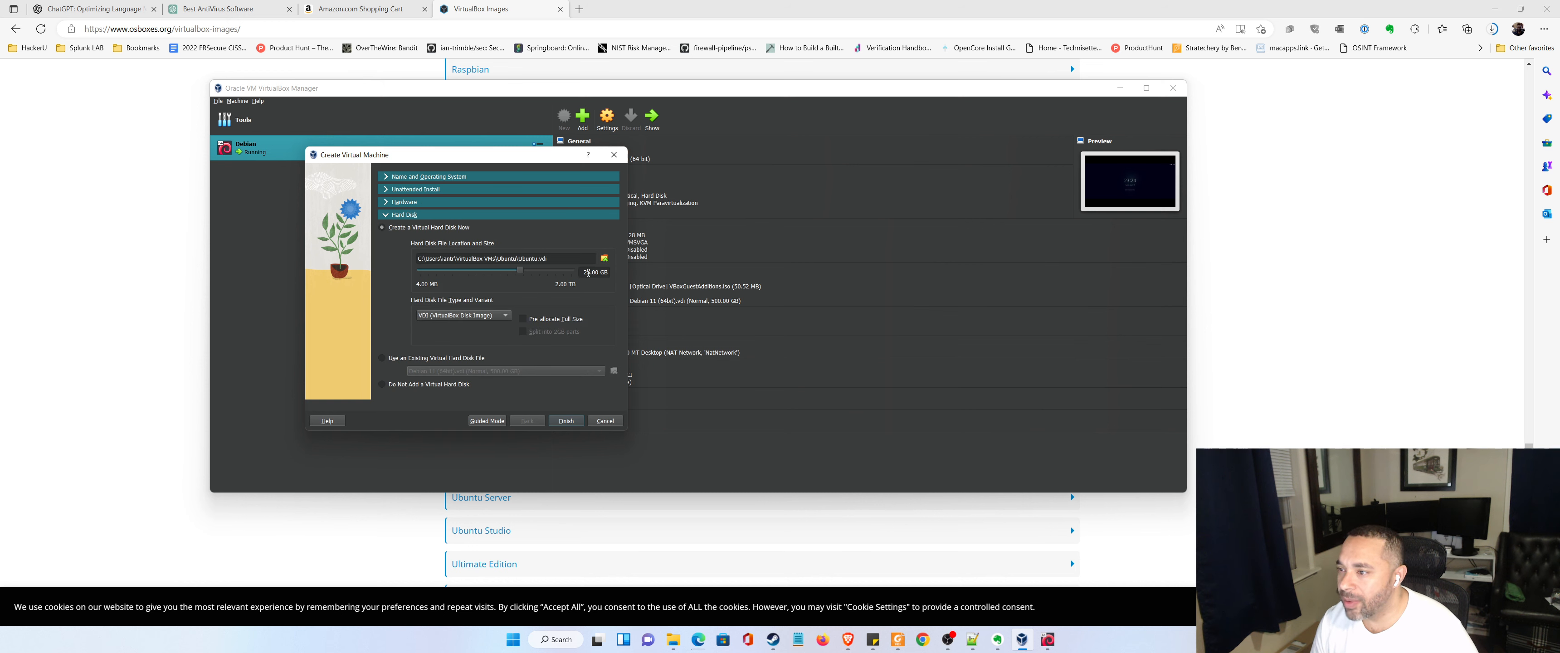
{"action": "left_click_drag", "start_coordinate": [587, 272], "coordinate": [579, 272]}
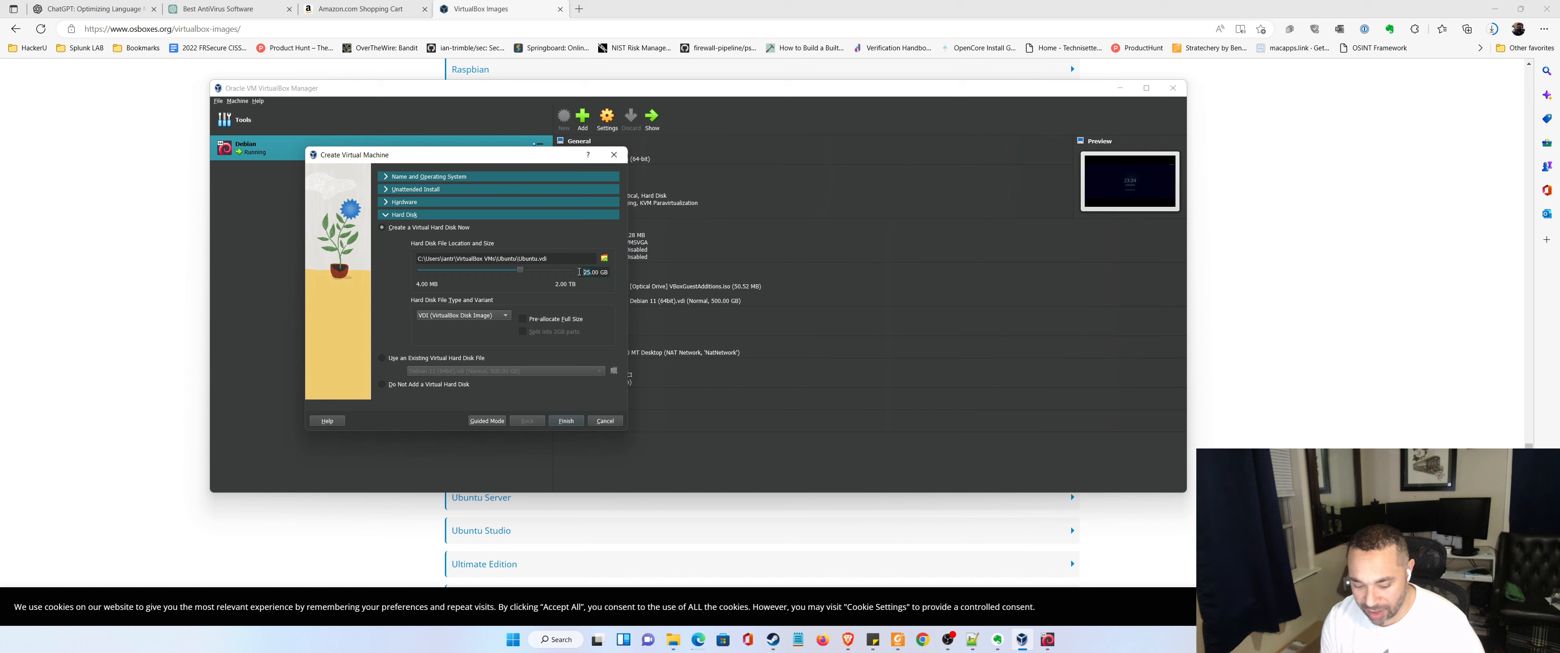
{"action": "type", "text": "50"}
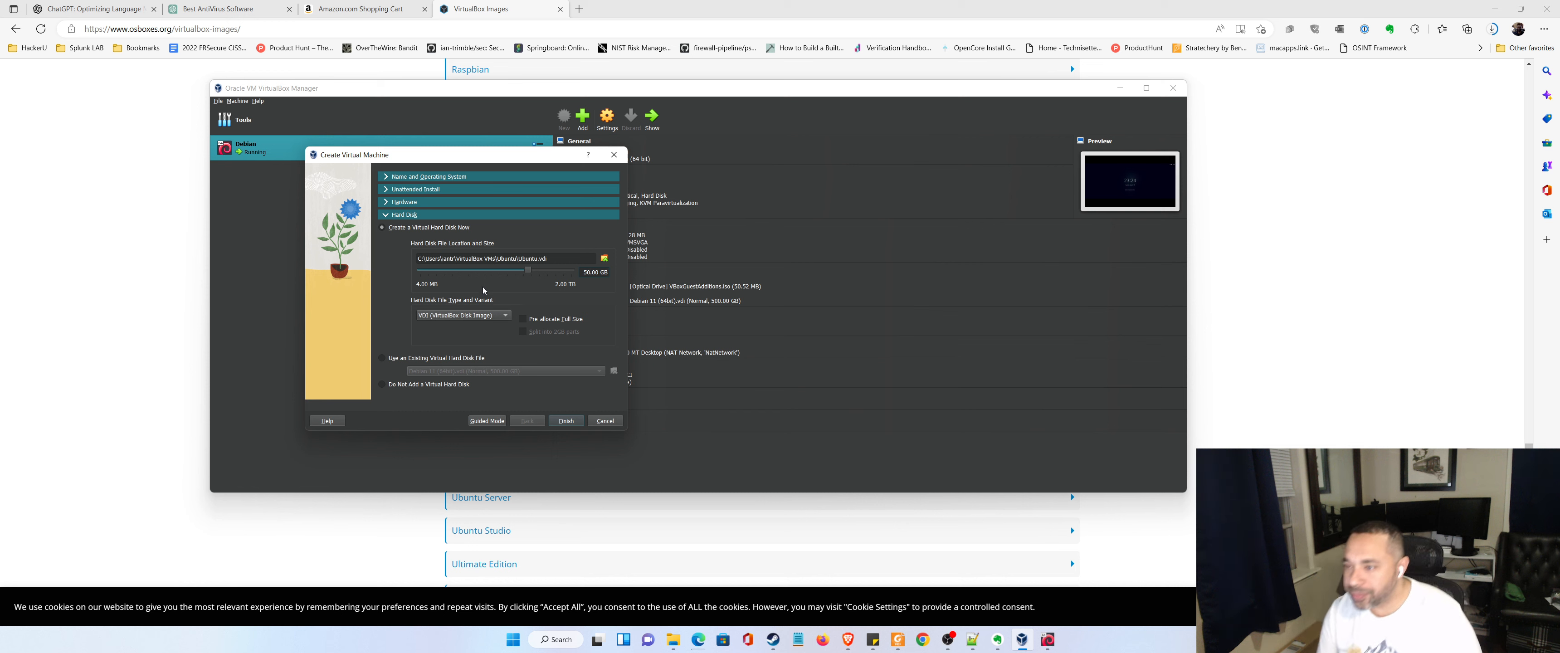
{"action": "left_click", "coordinate": [475, 317]}
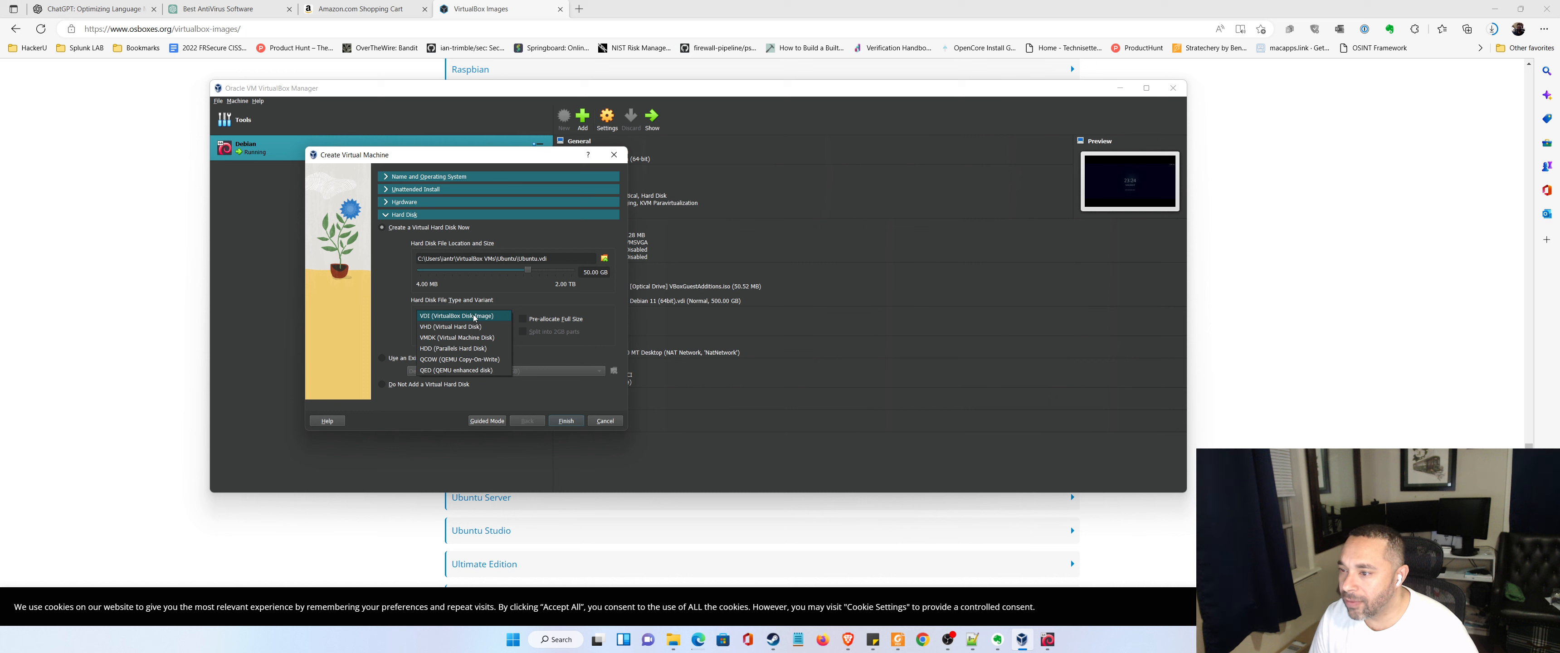
{"action": "left_click", "coordinate": [475, 316]}
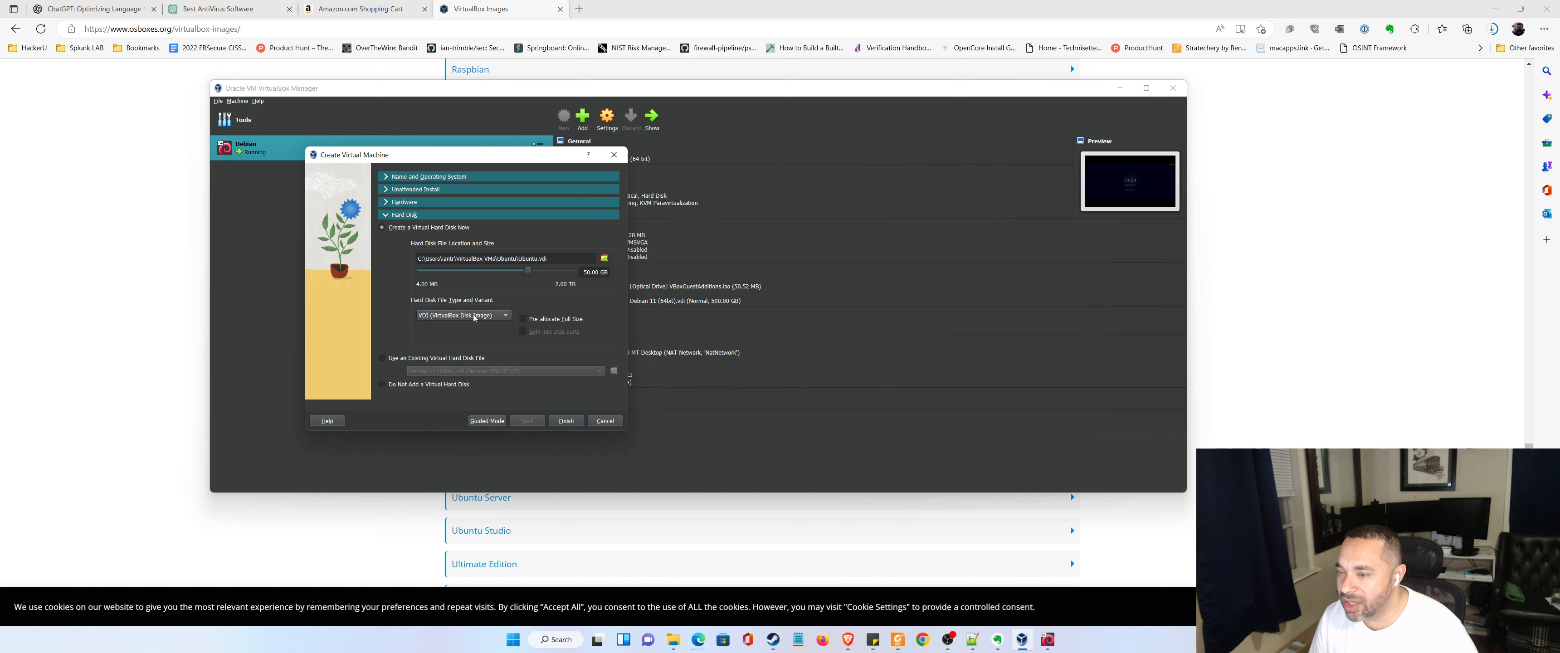
{"action": "left_click", "coordinate": [565, 420]}
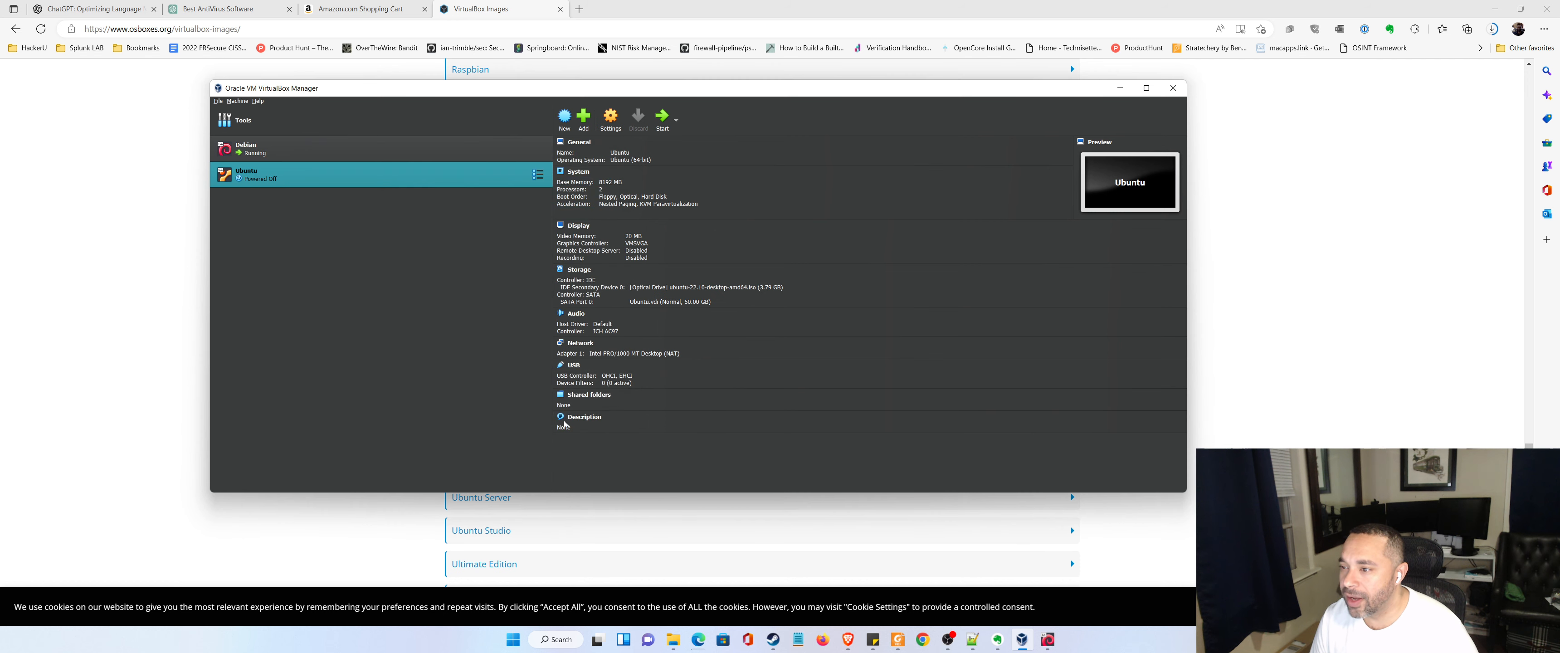
In the Ubuntu machine's settings, set both Shared Clipboard and Drag'n'Drop to Bidirectional.
{"action": "left_click", "coordinate": [614, 118]}
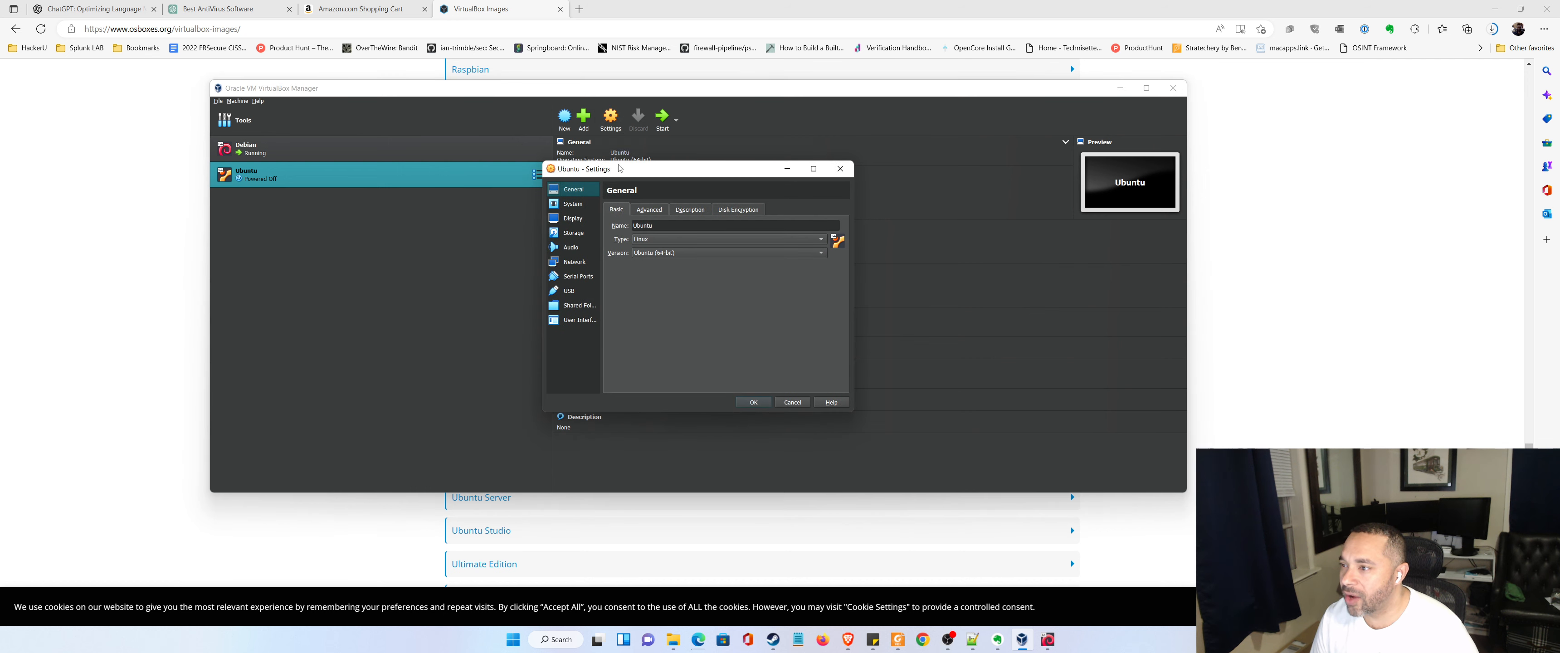
{"action": "left_click_drag", "start_coordinate": [632, 177], "coordinate": [398, 131]}
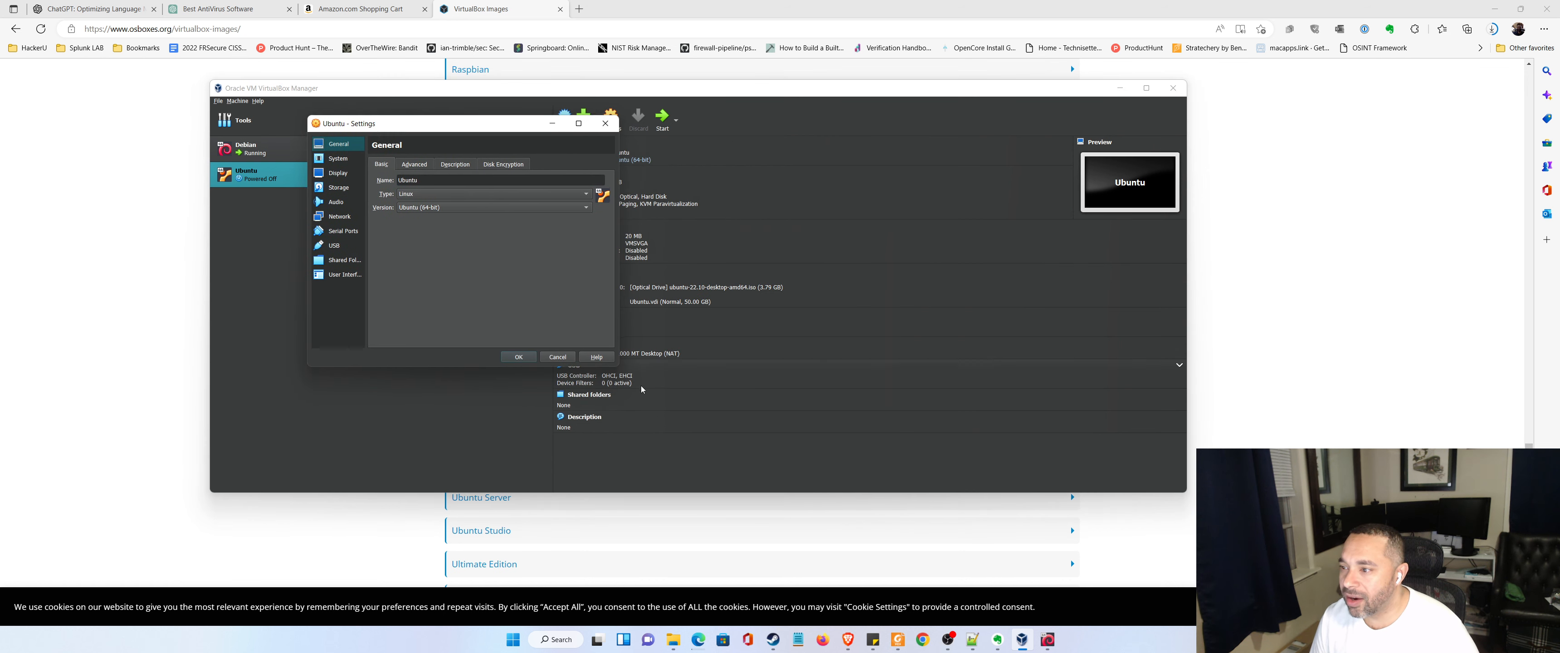
{"action": "left_click_drag", "start_coordinate": [617, 368], "coordinate": [866, 467]}
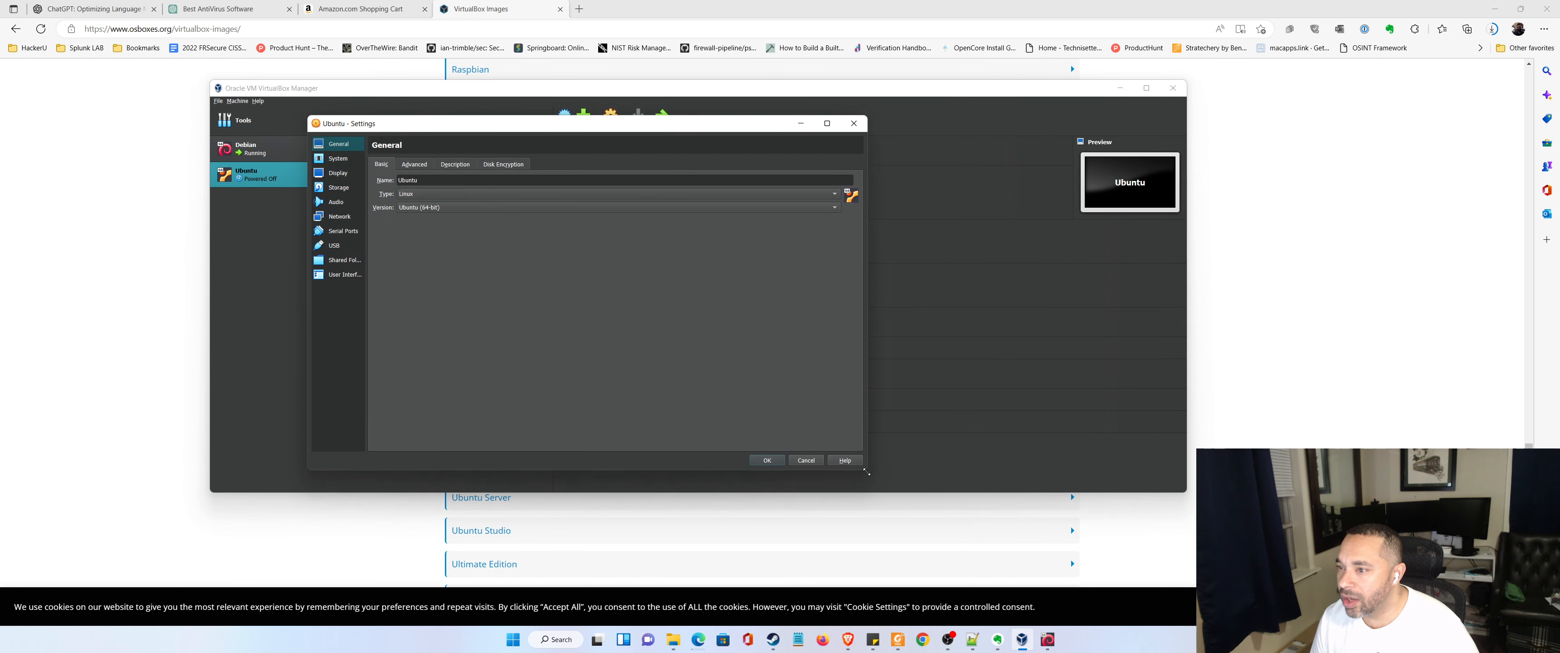
{"action": "left_click", "coordinate": [403, 167]}
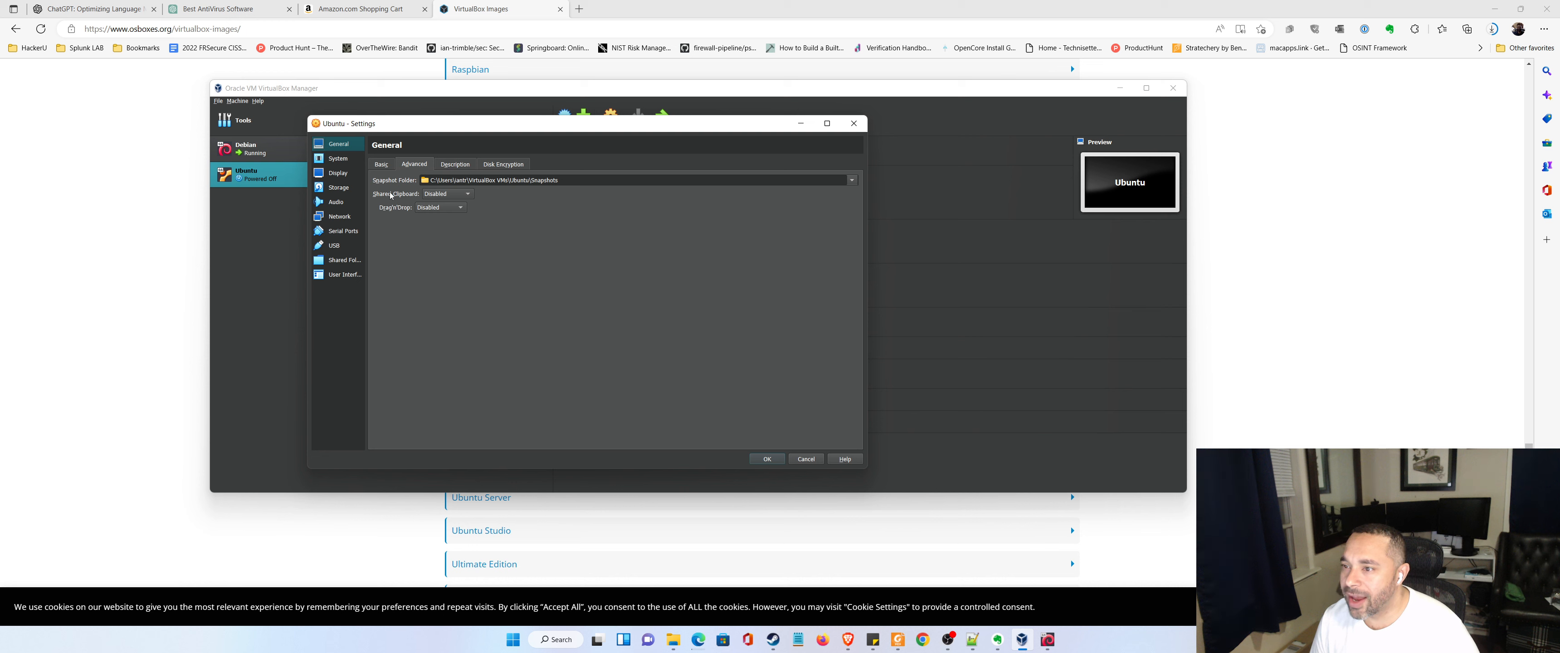
{"action": "left_click", "coordinate": [453, 194]}
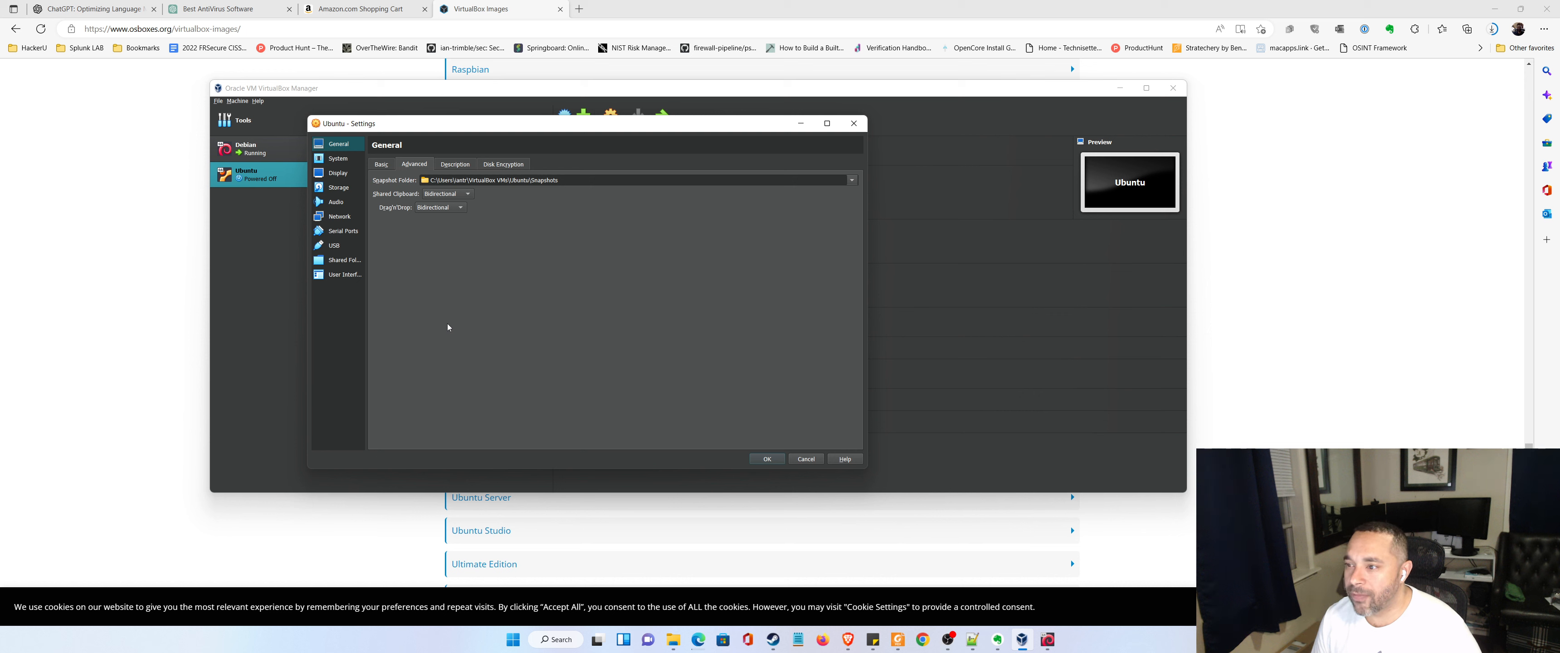
Add the description "This is my ubuntu 22.10 box for testing cybersecurity malware." with empty login, password and root lines, and save the settings.
{"action": "left_click", "coordinate": [455, 164]}
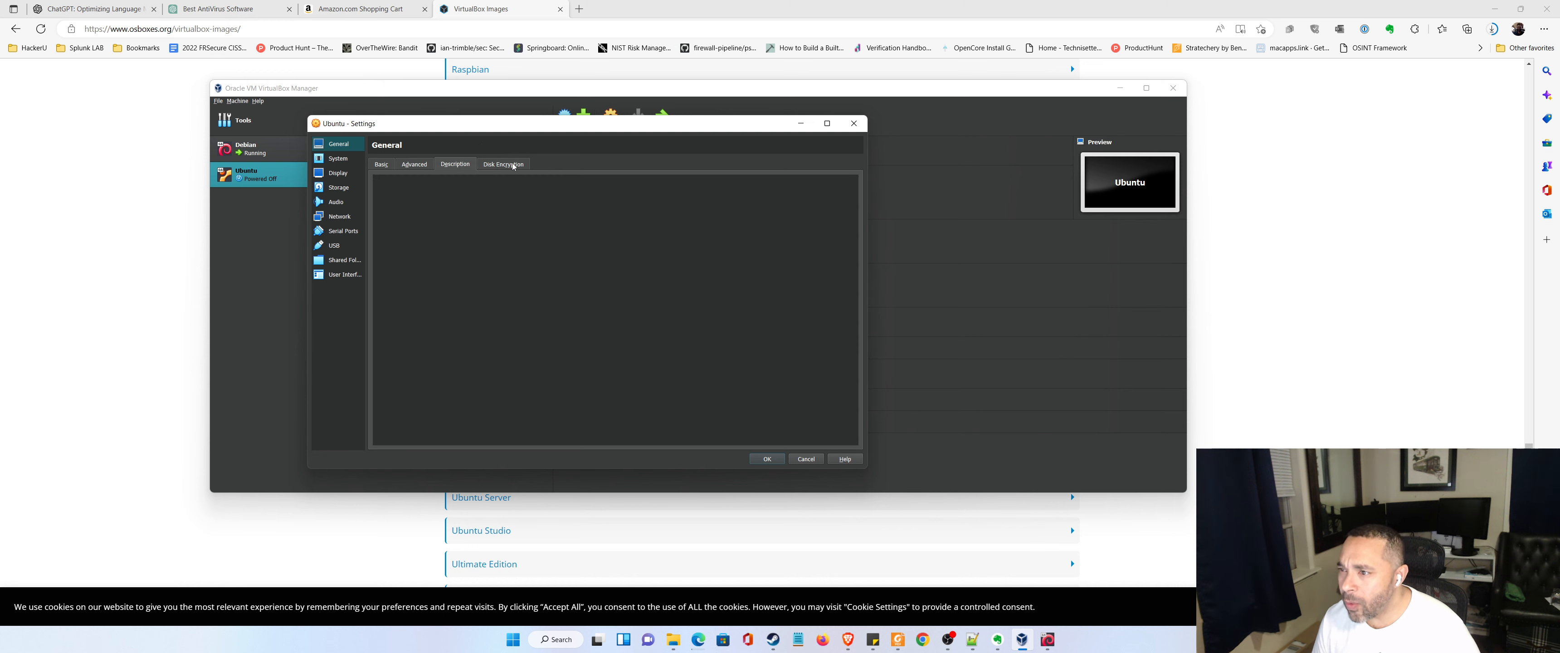
{"action": "left_click", "coordinate": [511, 165]}
{"action": "left_click", "coordinate": [465, 166]}
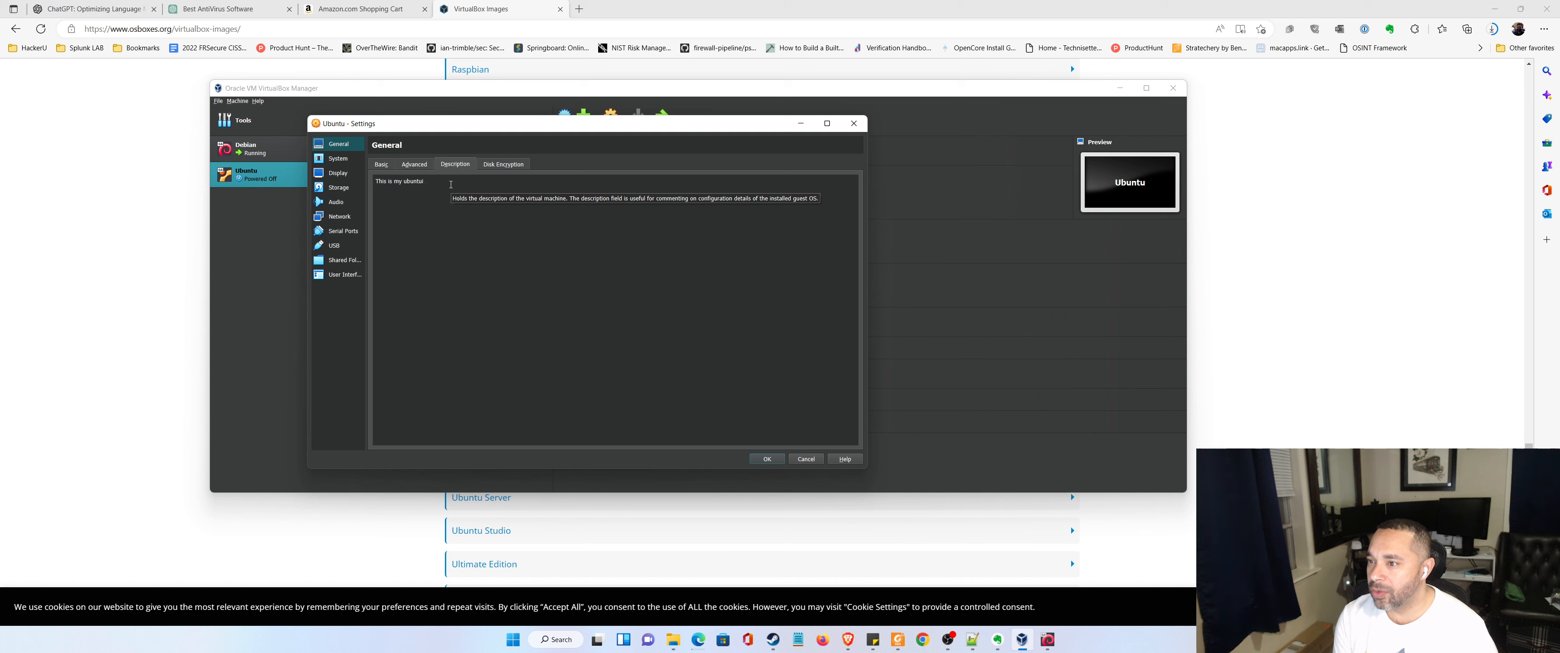
{"action": "type", "text": "box"}
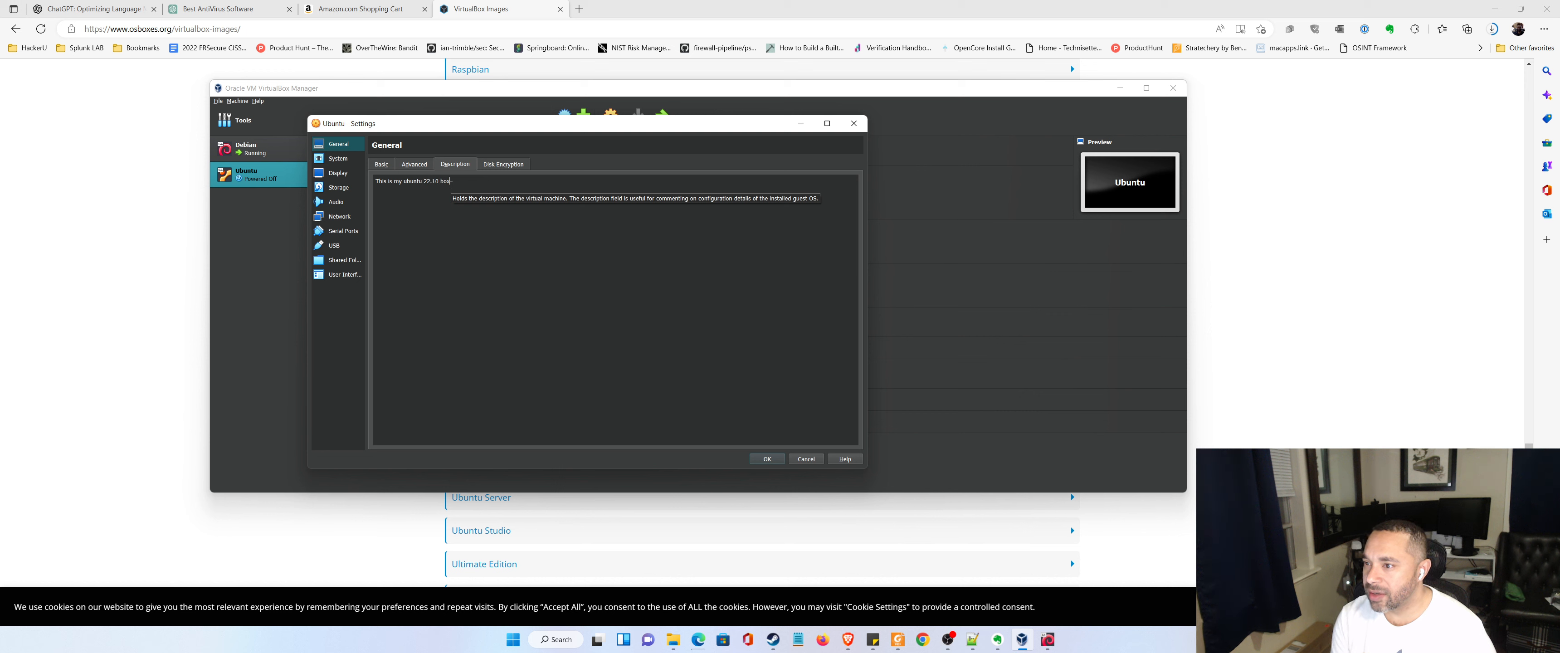
{"action": "type", "text": " for testing cybersecurity"}
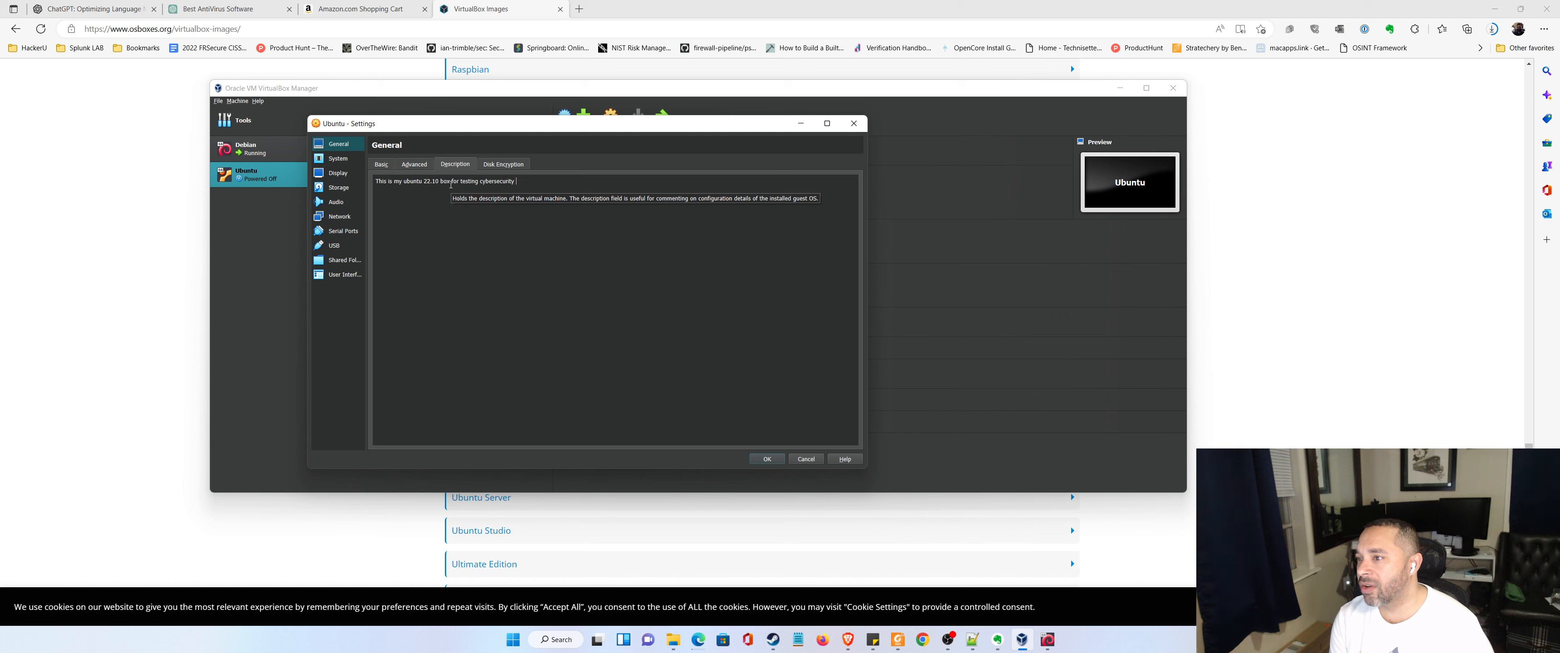
{"action": "type", "text": " mal"}
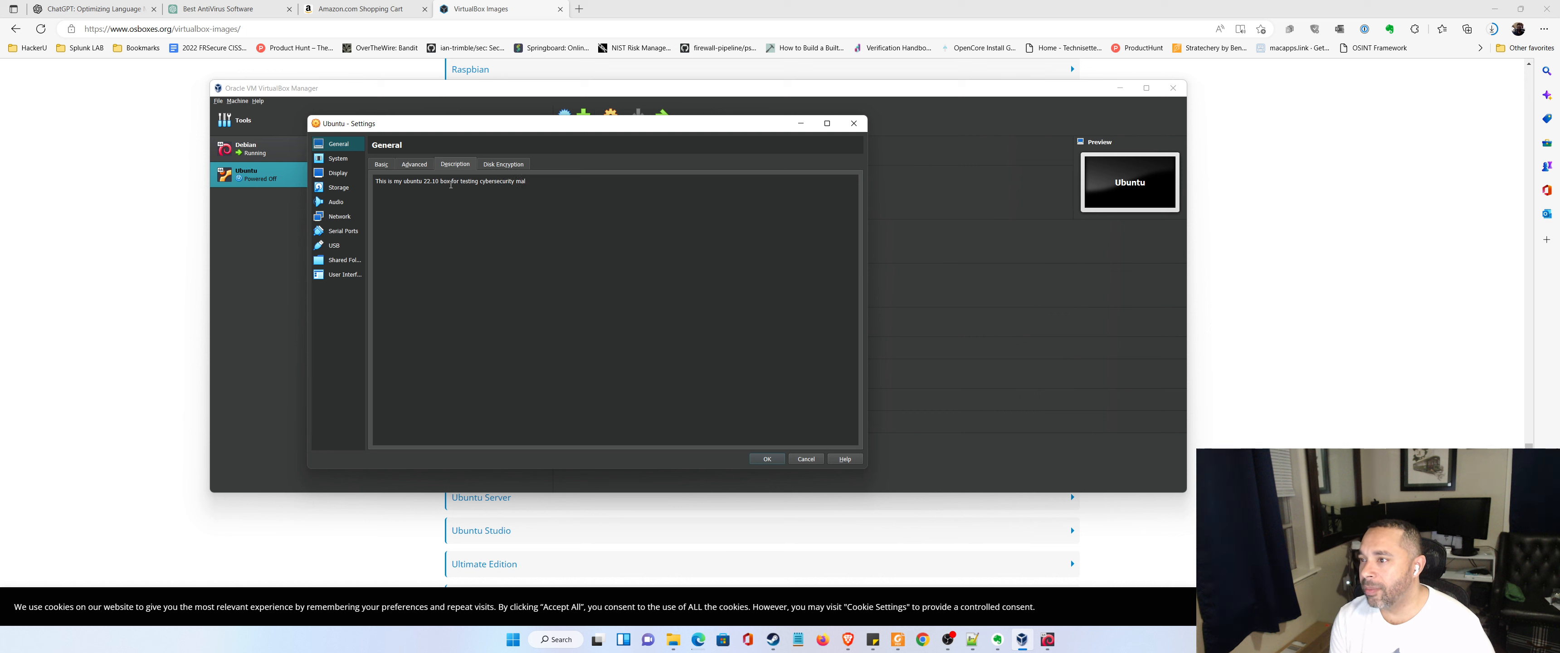
{"action": "type", "text": "ware."}
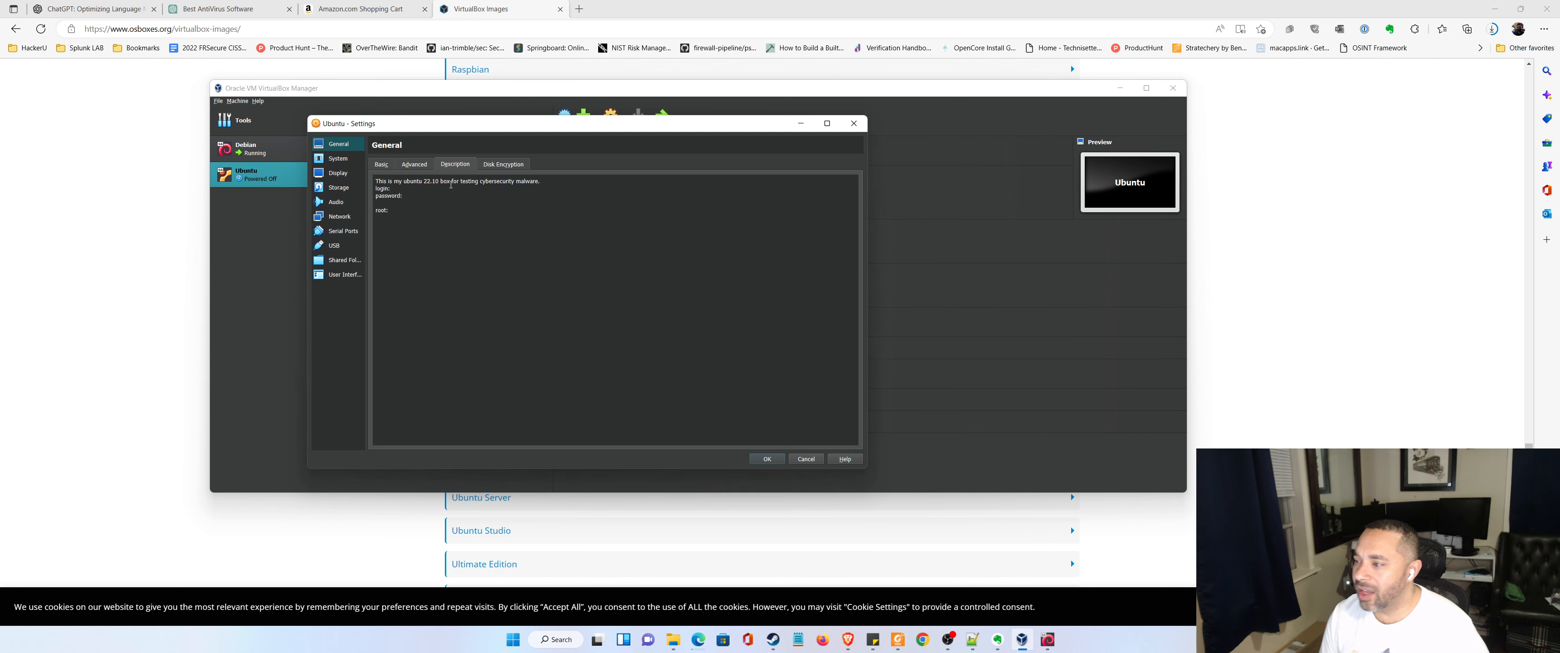
{"action": "left_click", "coordinate": [771, 460]}
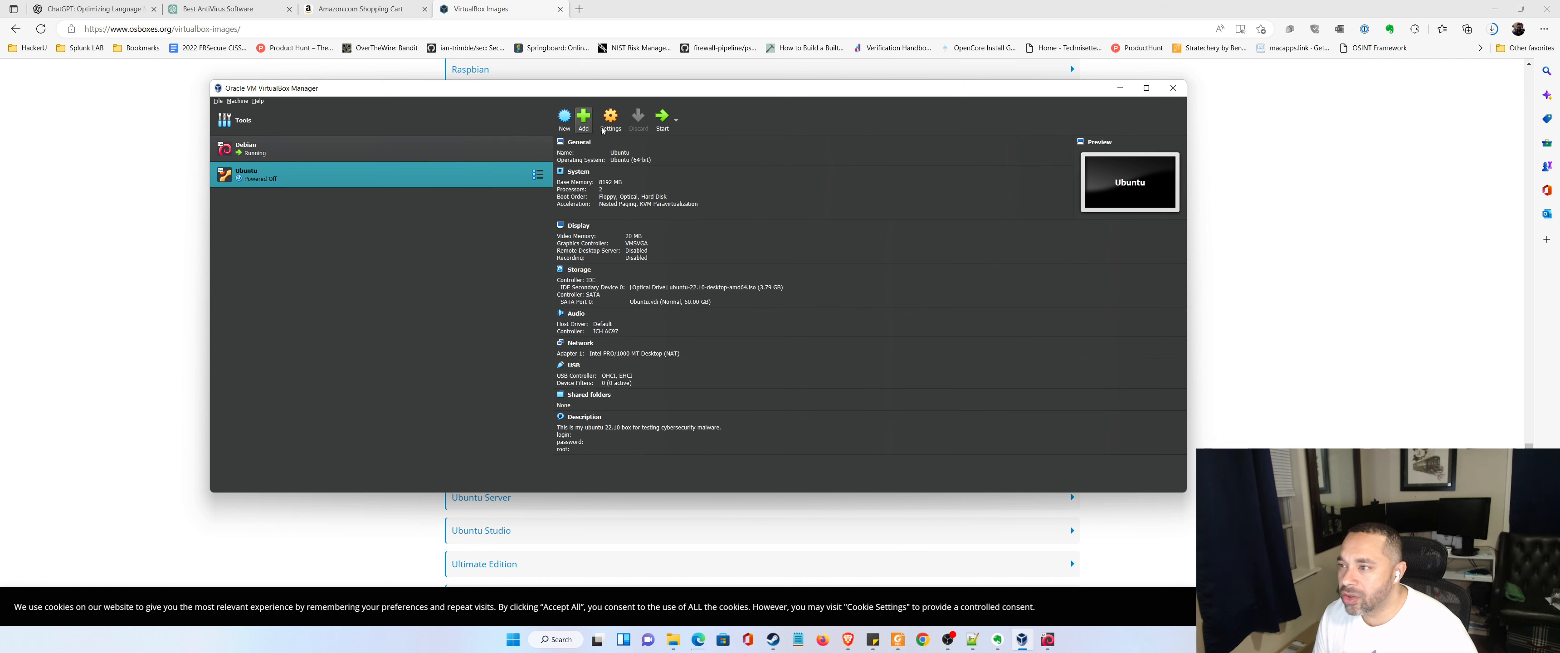
Attach the Ubuntu machine's Adapter 1 to NAT Network and open the audio settings.
{"action": "left_click", "coordinate": [623, 121]}
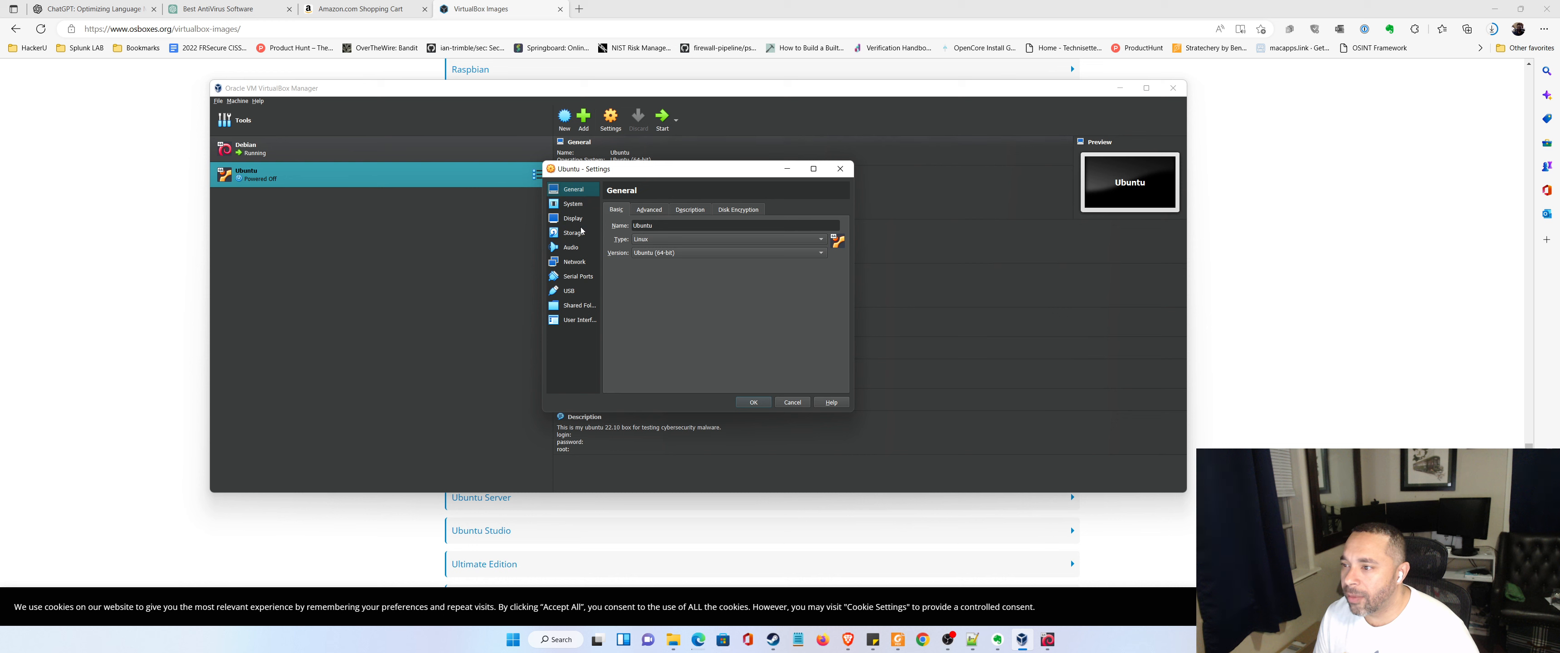
{"action": "left_click", "coordinate": [572, 263]}
{"action": "left_click", "coordinate": [709, 238]}
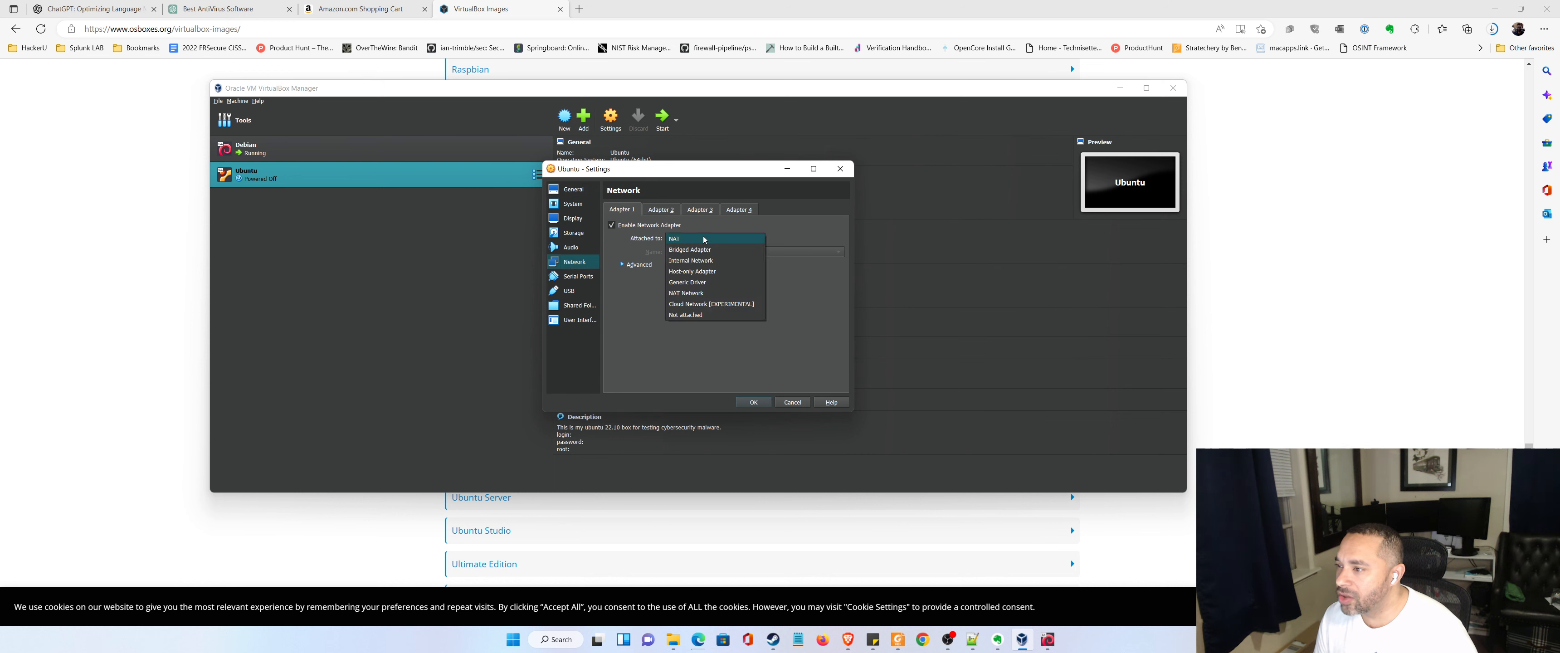
{"action": "left_click", "coordinate": [680, 294]}
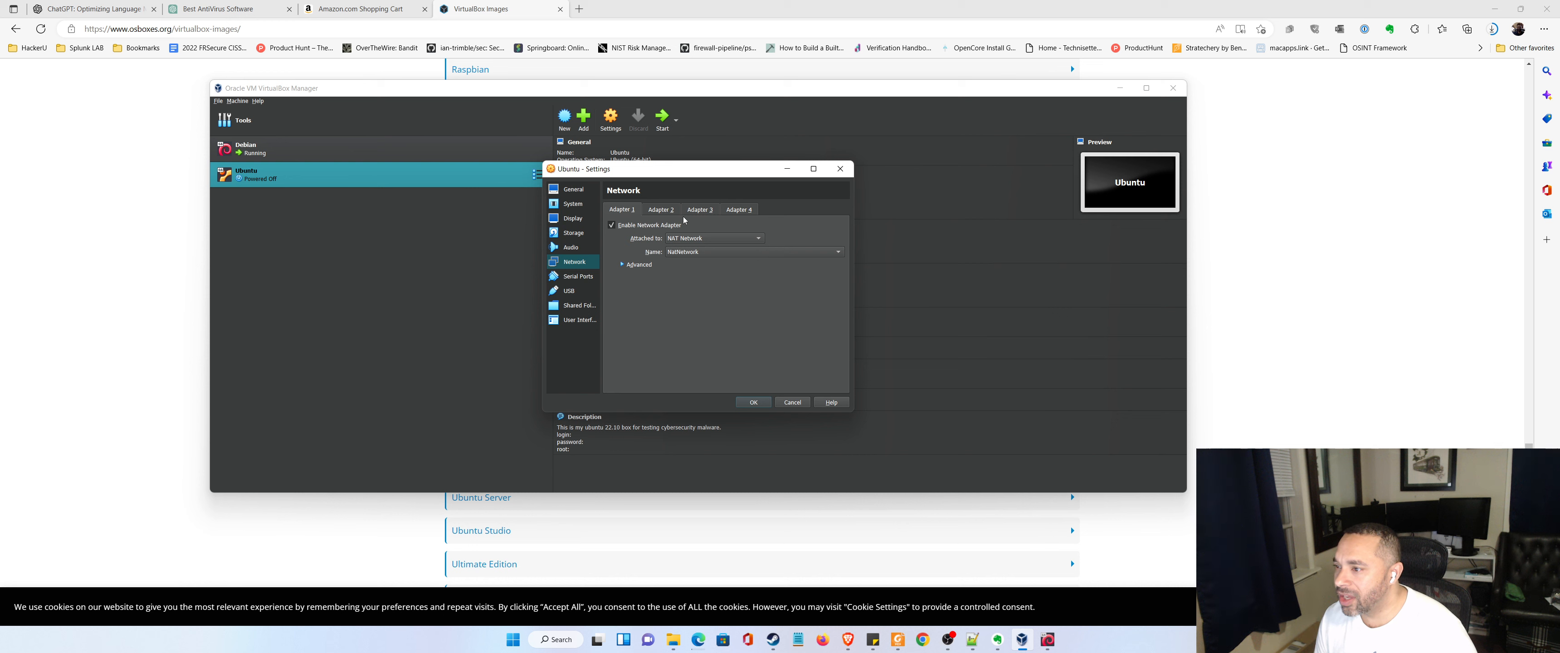
{"action": "left_click", "coordinate": [586, 248]}
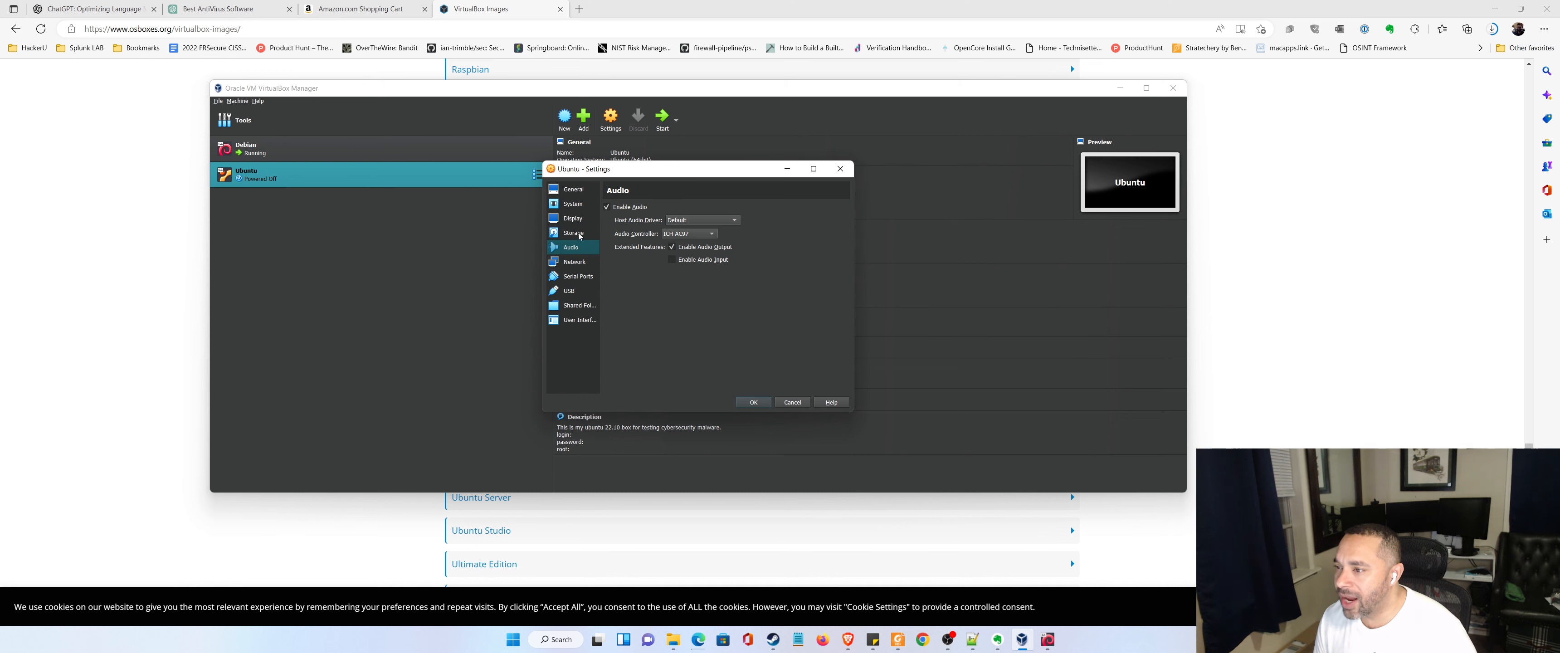
Review the Ubuntu machine's system and processor settings, and set its video memory to 128 MB.
{"action": "left_click", "coordinate": [570, 206]}
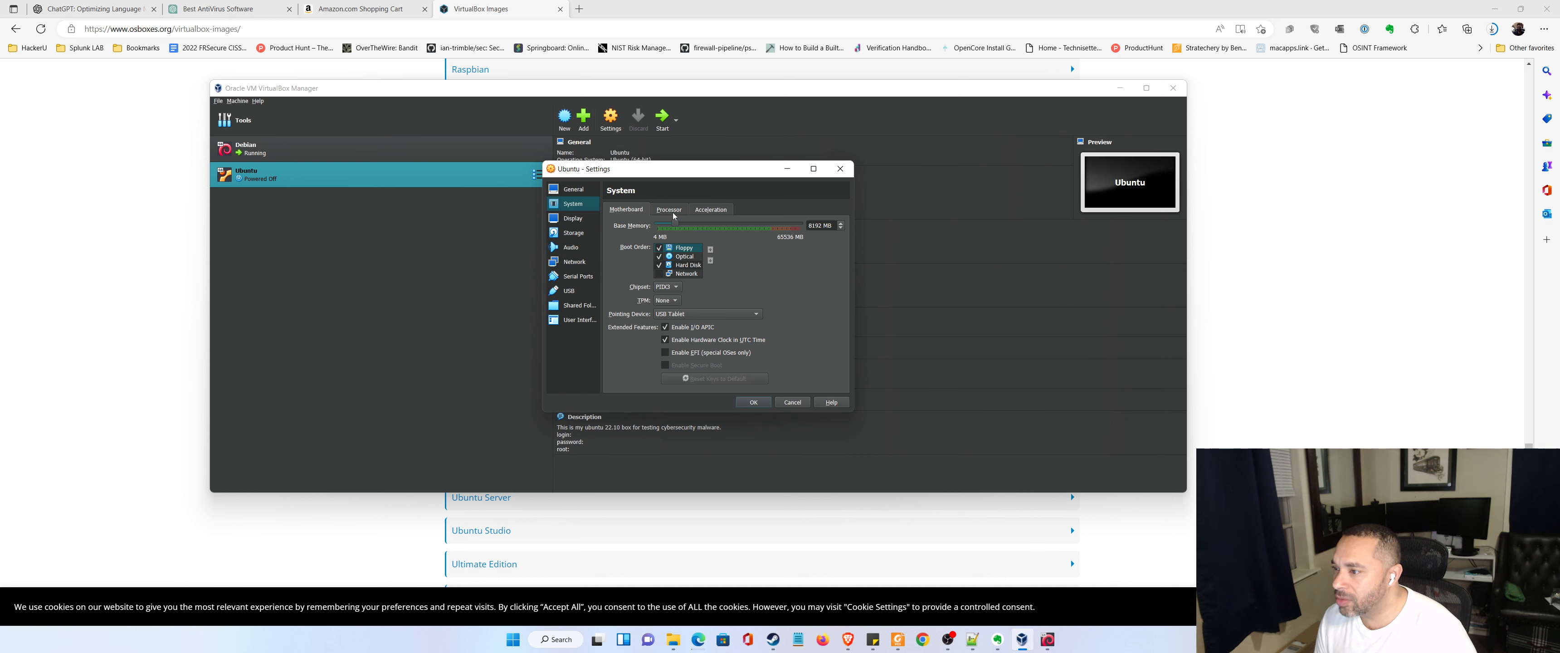
{"action": "left_click", "coordinate": [701, 210]}
{"action": "left_click", "coordinate": [669, 209]}
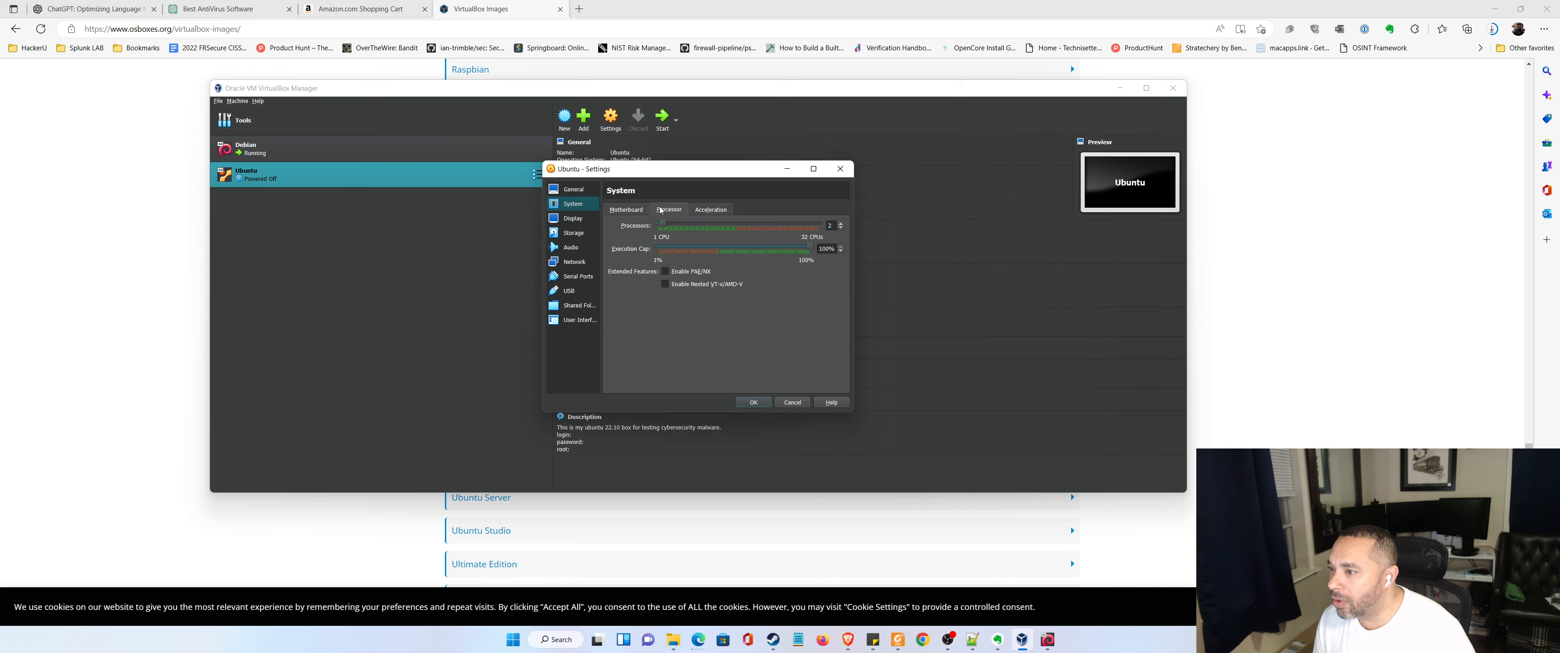
{"action": "left_click", "coordinate": [578, 218]}
{"action": "left_click_drag", "start_coordinate": [680, 229], "coordinate": [786, 229]}
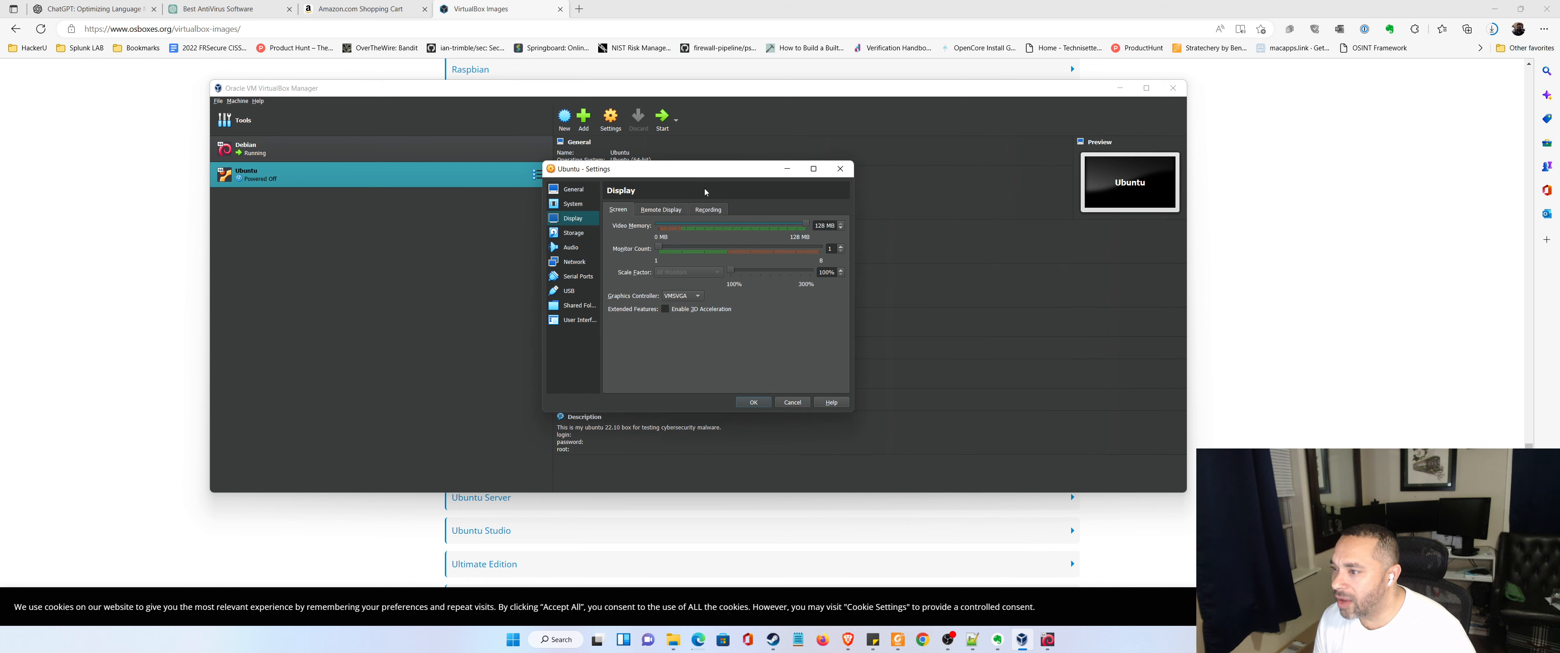
Add the host's Downloads folder as an auto-mounted shared folder for the Ubuntu machine and save the settings.
{"action": "left_click", "coordinate": [573, 306]}
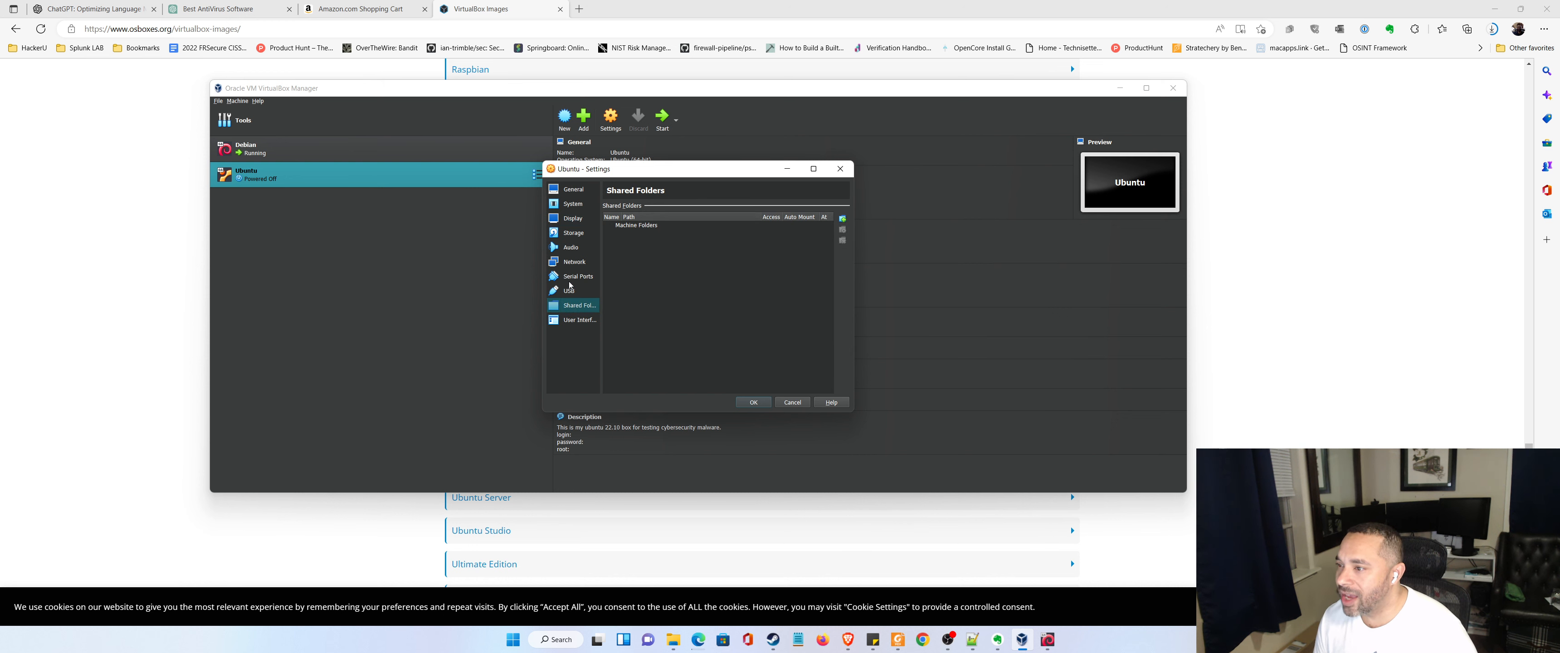
{"action": "left_click", "coordinate": [844, 220]}
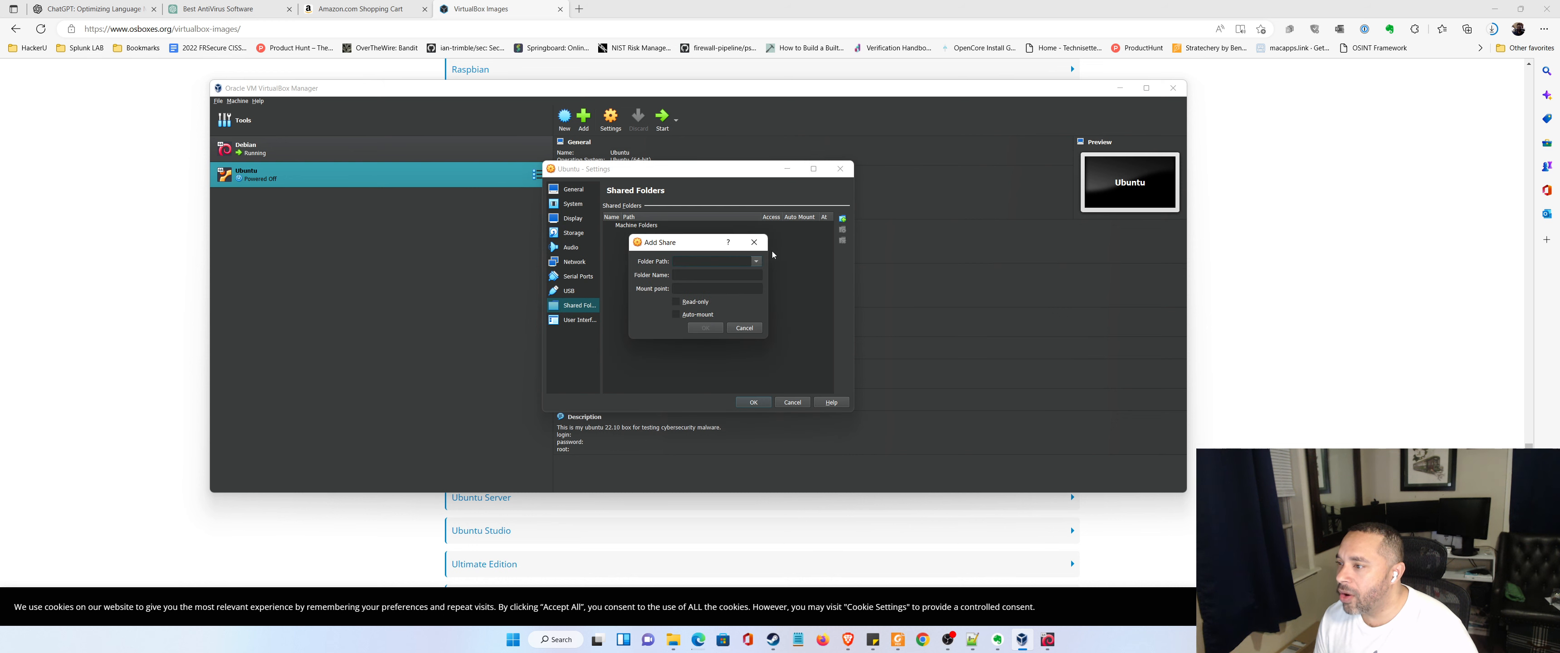
{"action": "left_click", "coordinate": [757, 261]}
{"action": "left_click", "coordinate": [728, 282]}
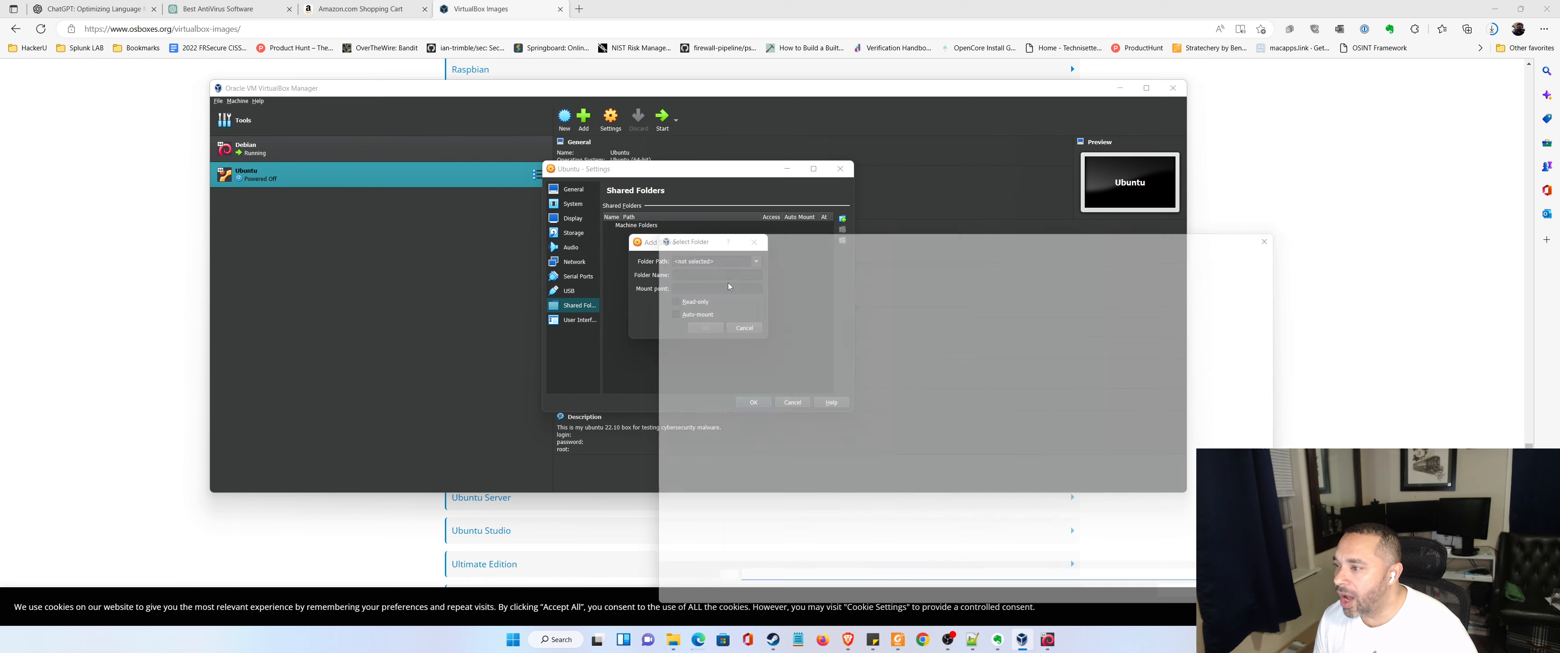
{"action": "left_click", "coordinate": [1059, 306]}
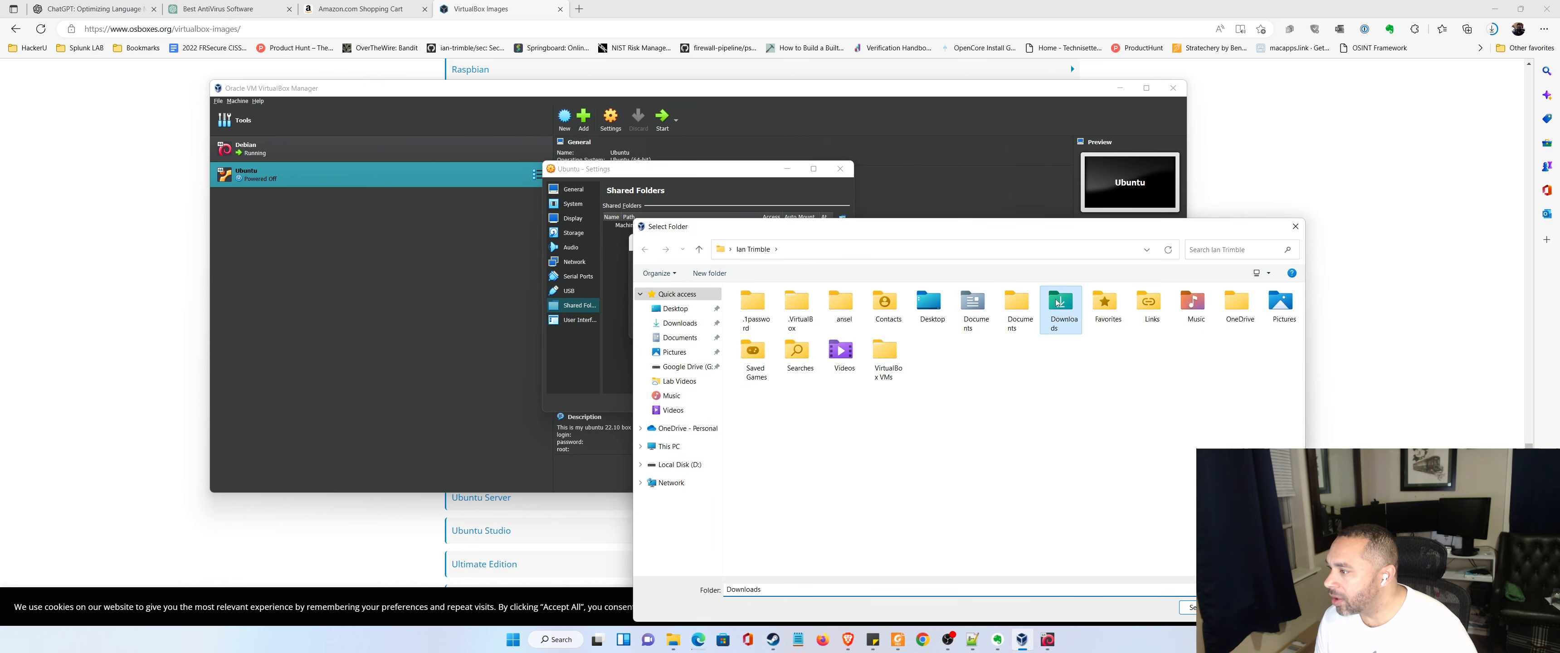
{"action": "left_click", "coordinate": [1187, 607]}
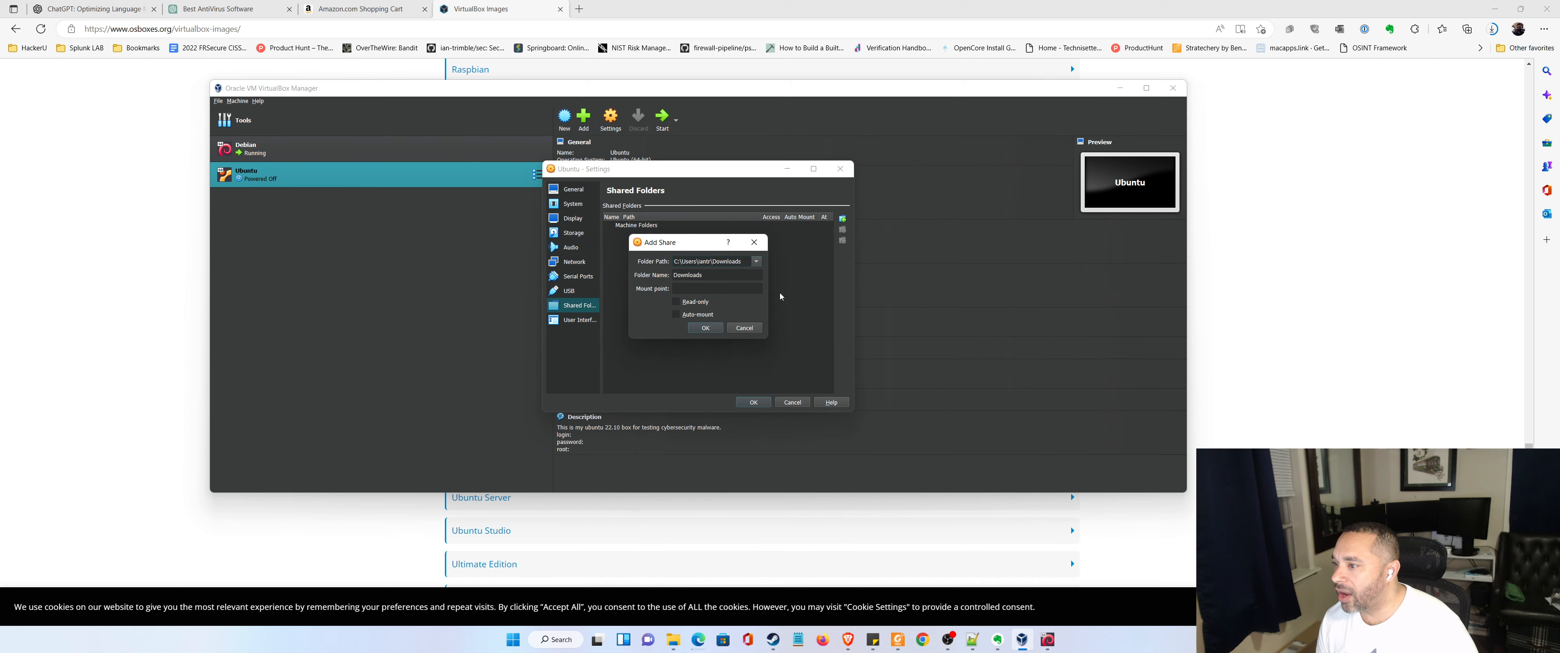
{"action": "left_click", "coordinate": [684, 315]}
{"action": "left_click", "coordinate": [706, 327]}
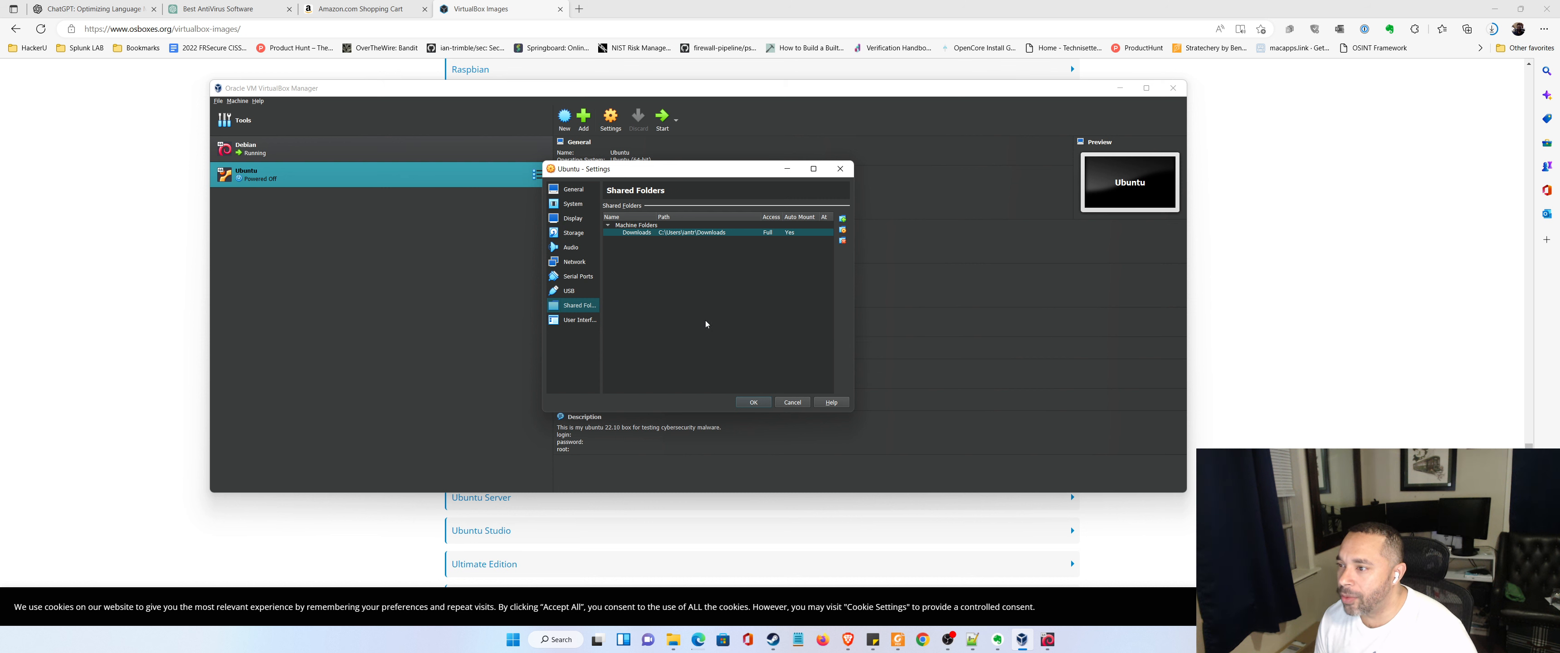
{"action": "left_click", "coordinate": [753, 402]}
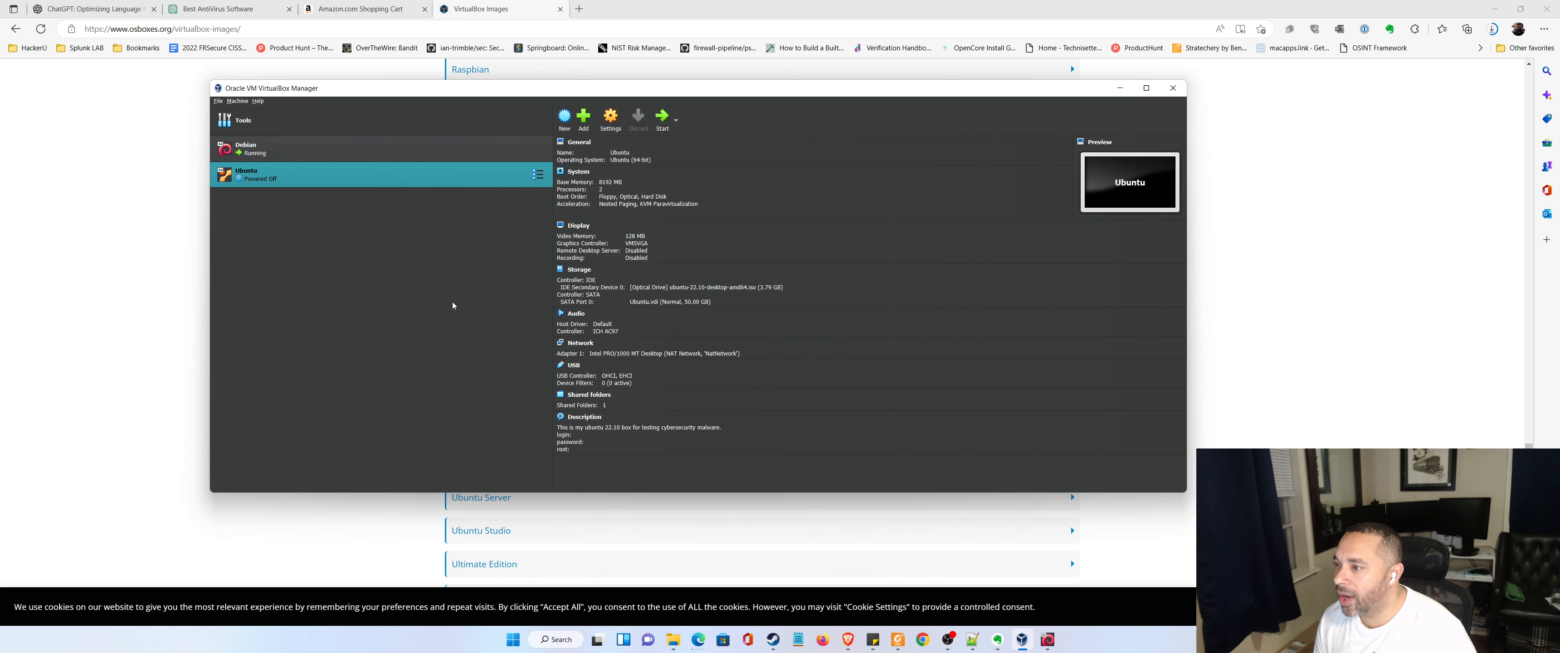
Start the Ubuntu machine and boot the "Try or Install Ubuntu" entry.
{"action": "left_click", "coordinate": [660, 123]}
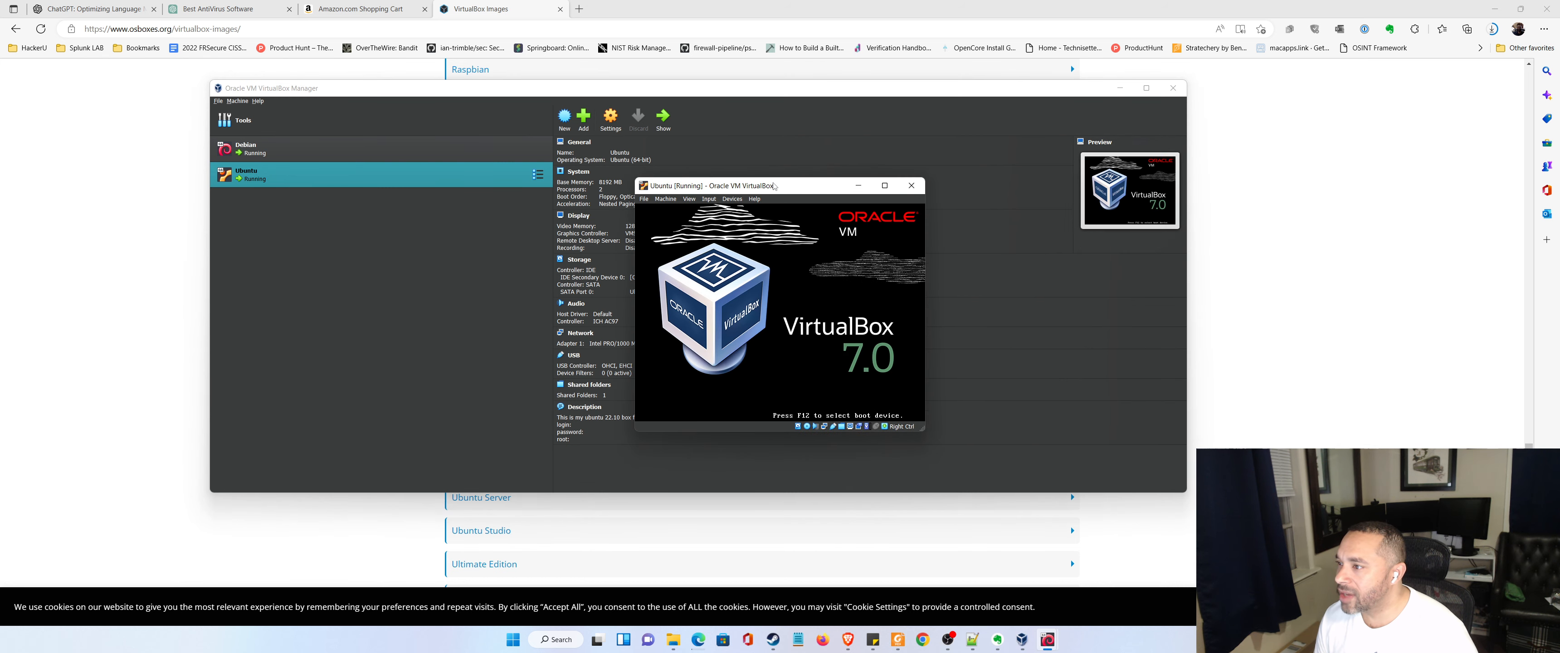
{"action": "left_click_drag", "start_coordinate": [773, 186], "coordinate": [530, 122]}
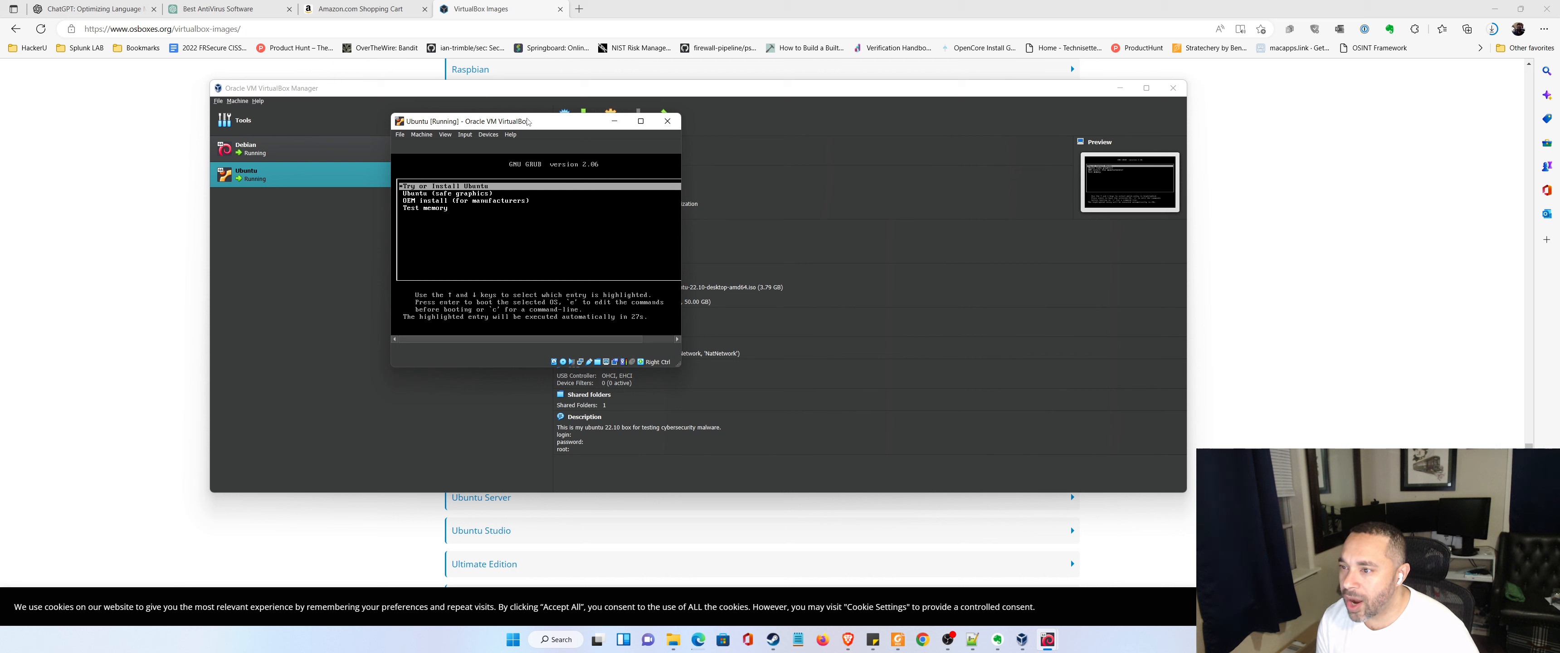
{"action": "key", "text": "Return"}
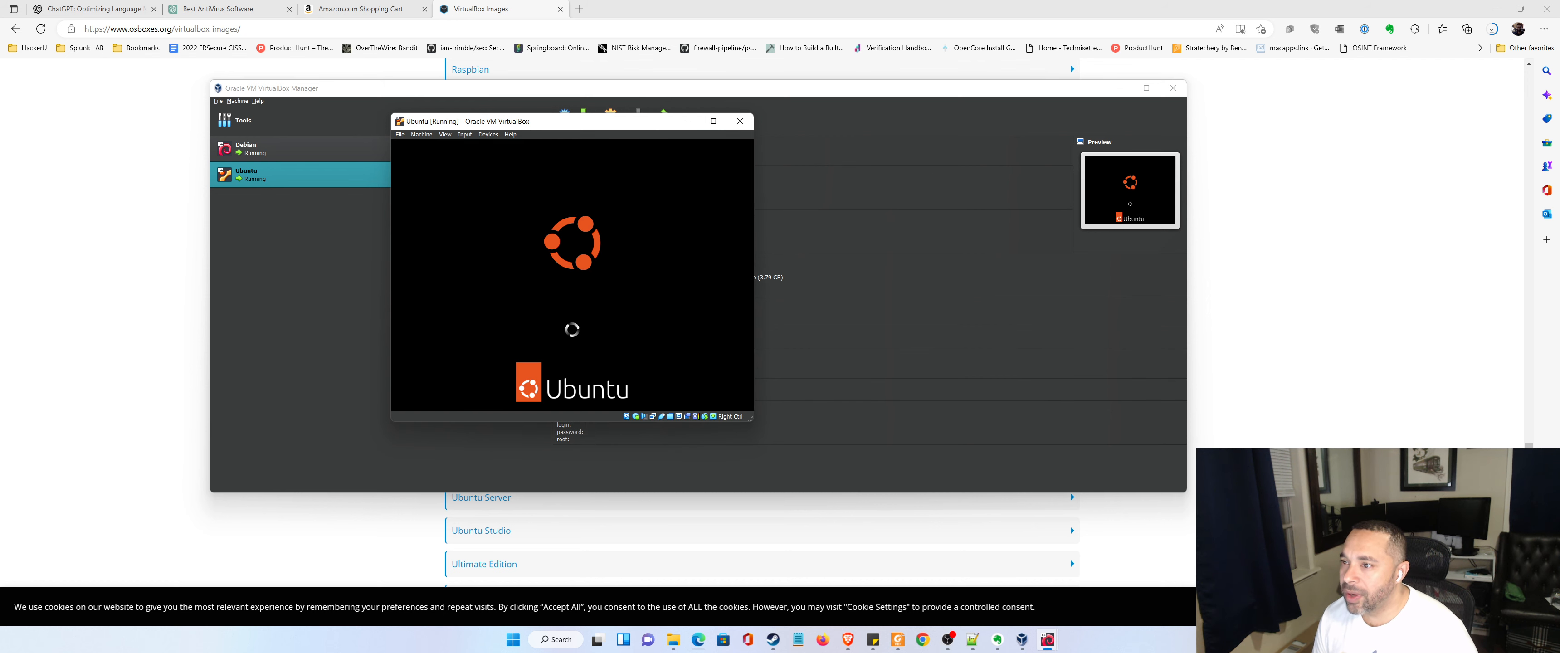
Switch the running Ubuntu machine to Scaled Mode, and reposition and enlarge its window.
{"action": "left_click", "coordinate": [454, 135]}
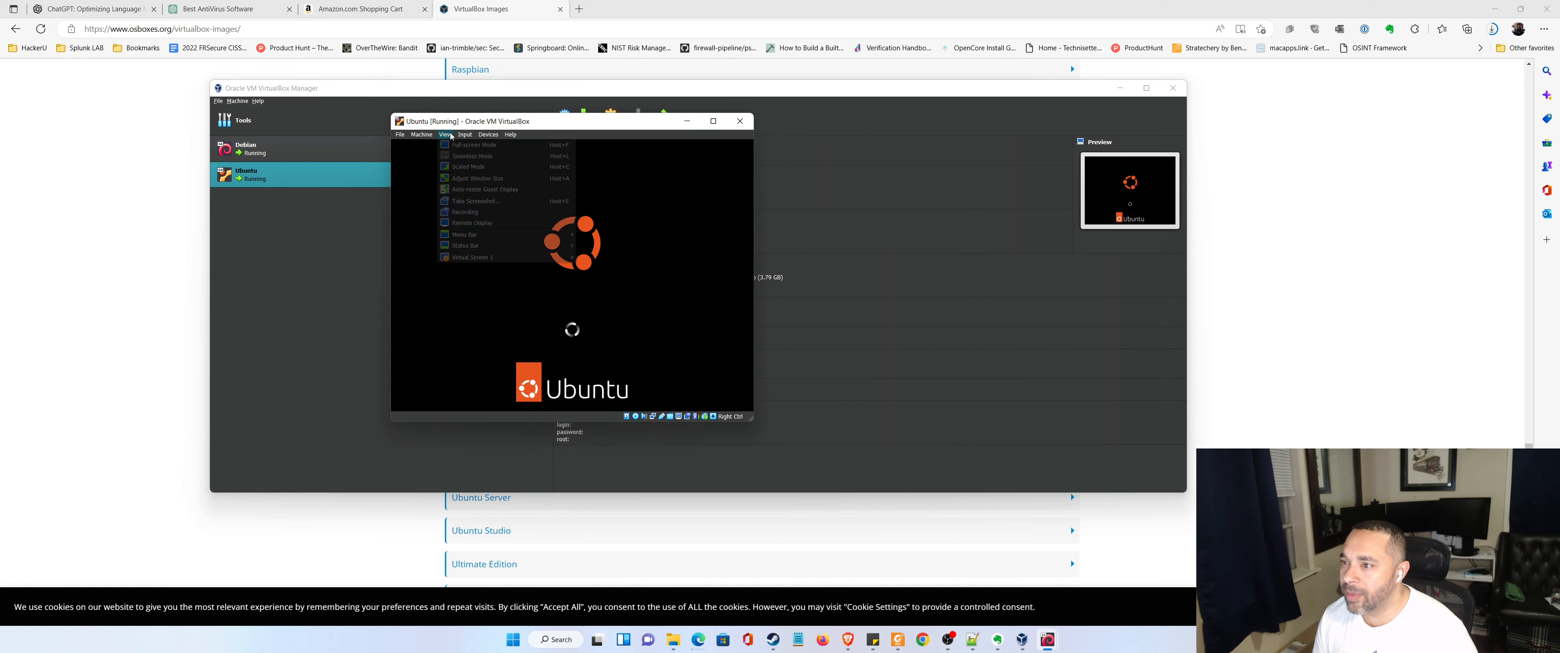
{"action": "left_click", "coordinate": [461, 166]}
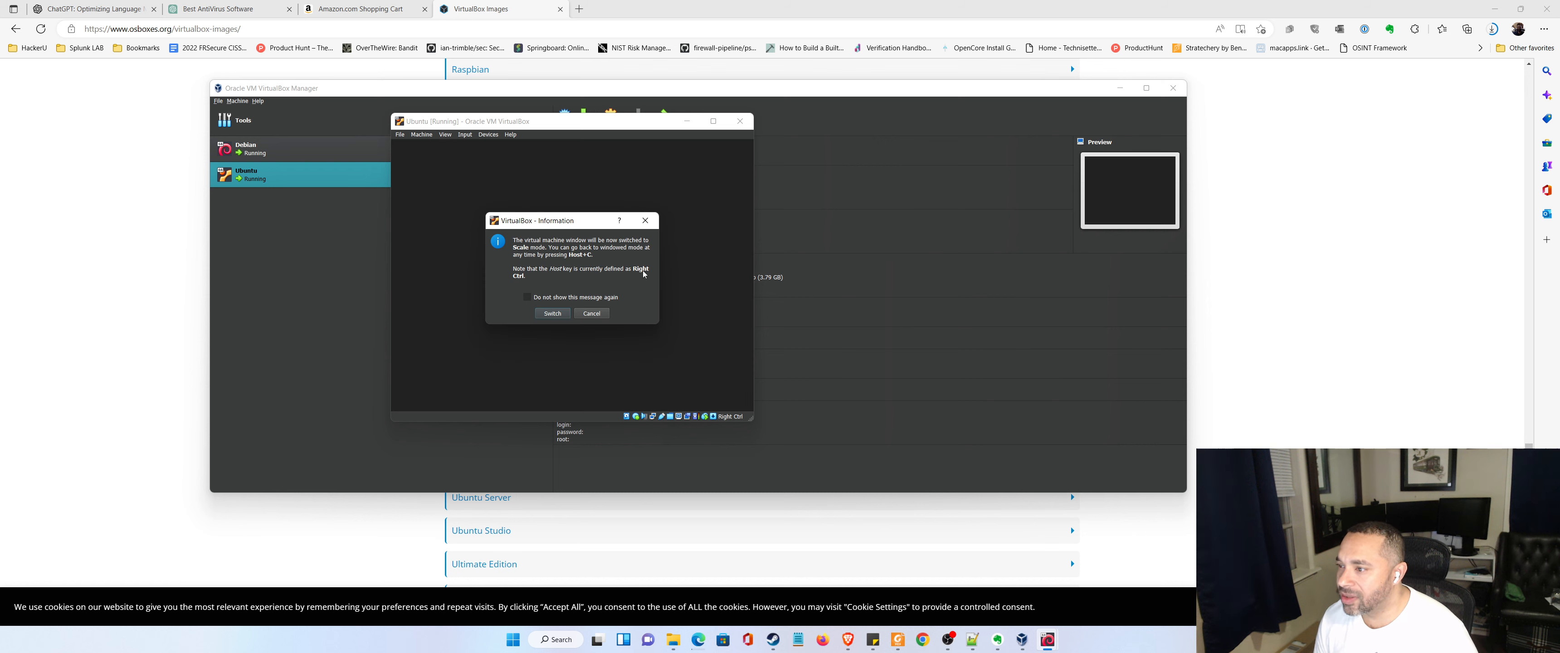
{"action": "left_click", "coordinate": [552, 313]}
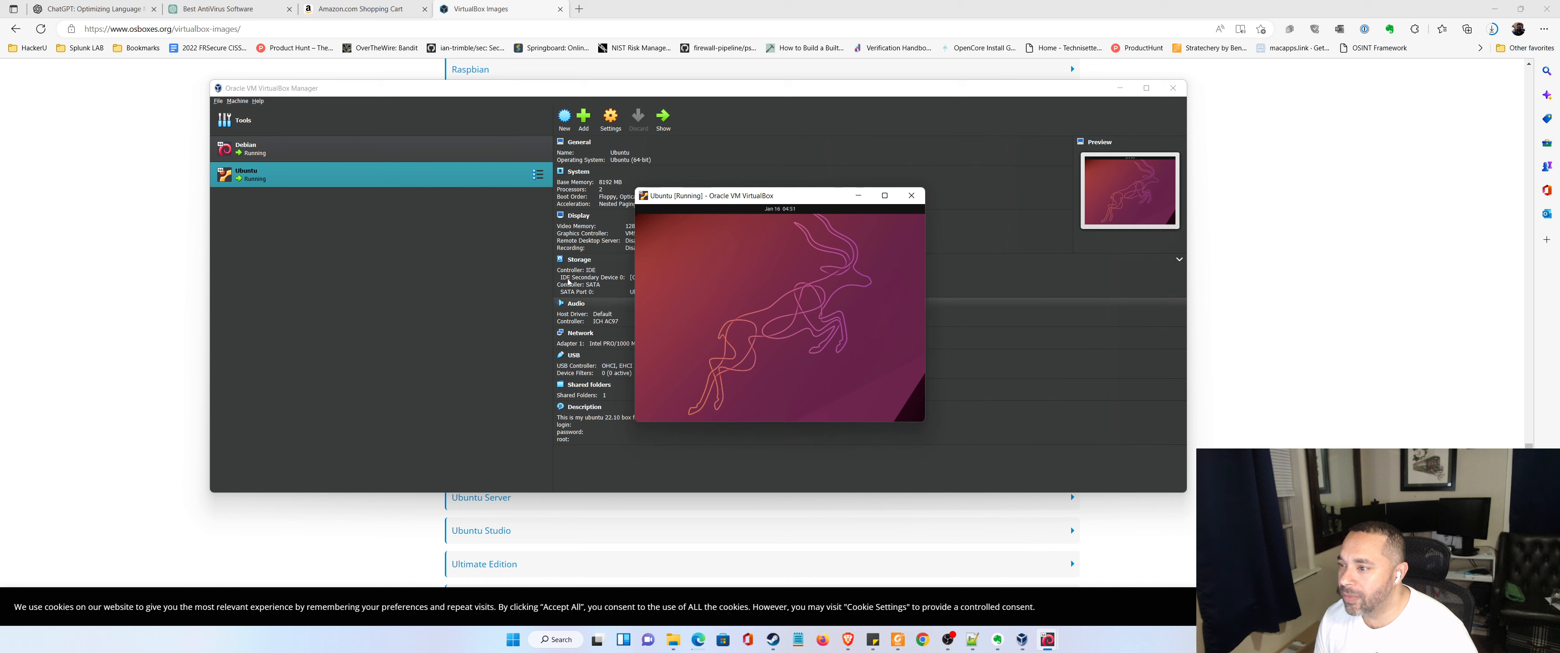
{"action": "left_click_drag", "start_coordinate": [709, 188], "coordinate": [224, 71]}
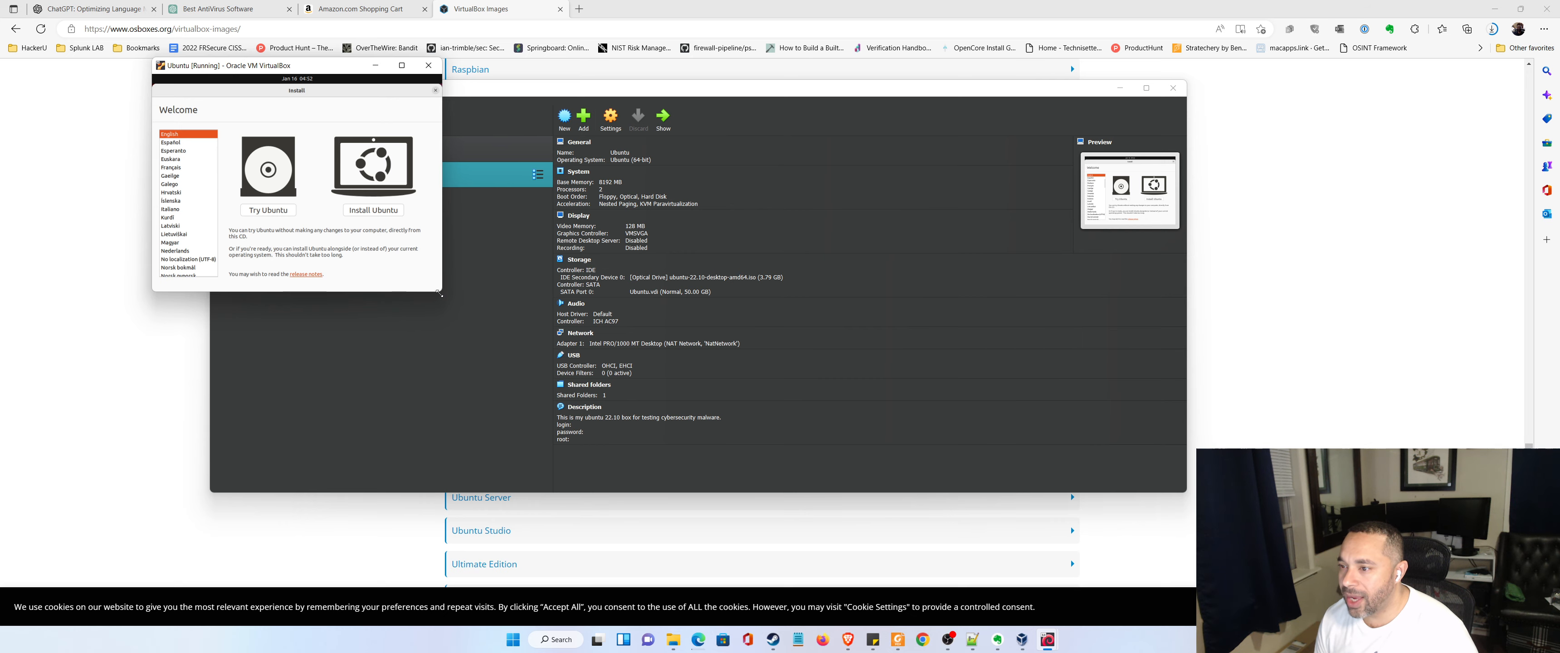
{"action": "left_click_drag", "start_coordinate": [439, 293], "coordinate": [1093, 570]}
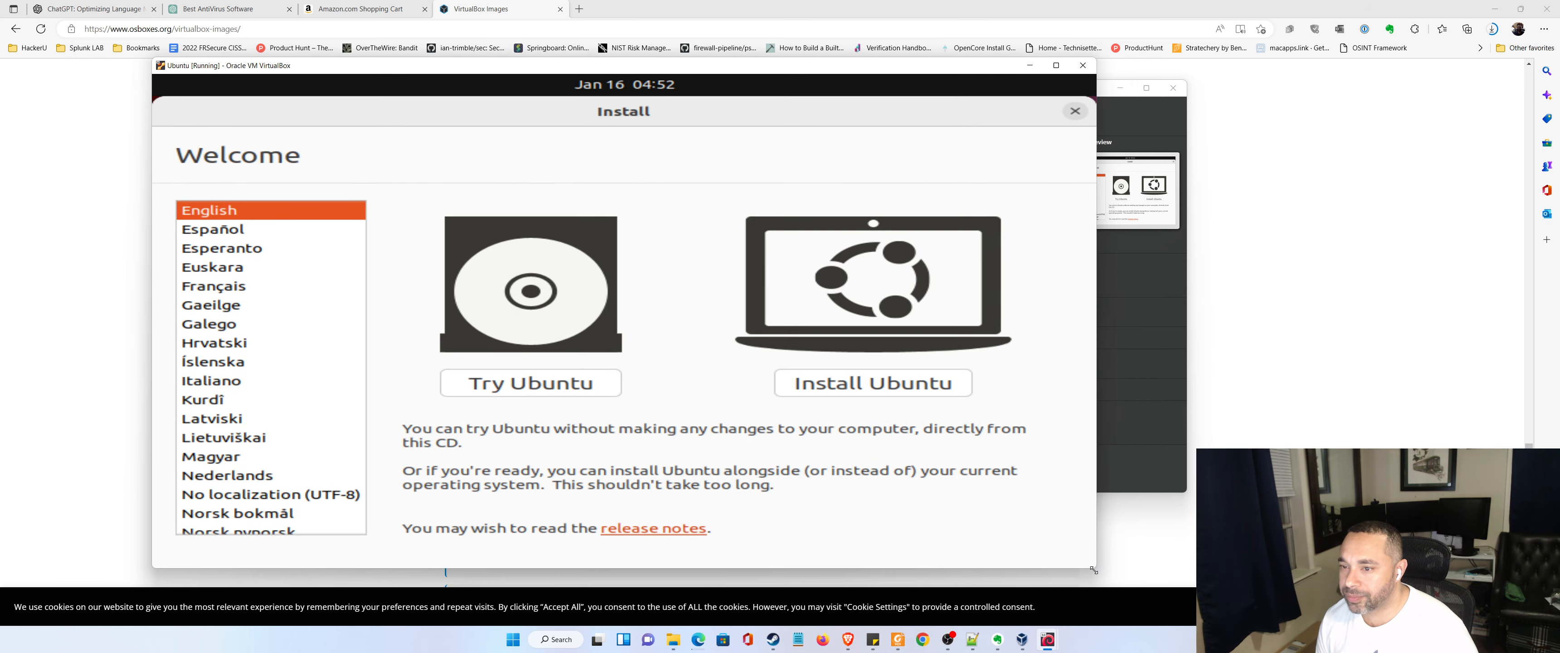
Begin installing Ubuntu in English and accept the English (US) keyboard layout.
{"action": "left_click", "coordinate": [862, 383]}
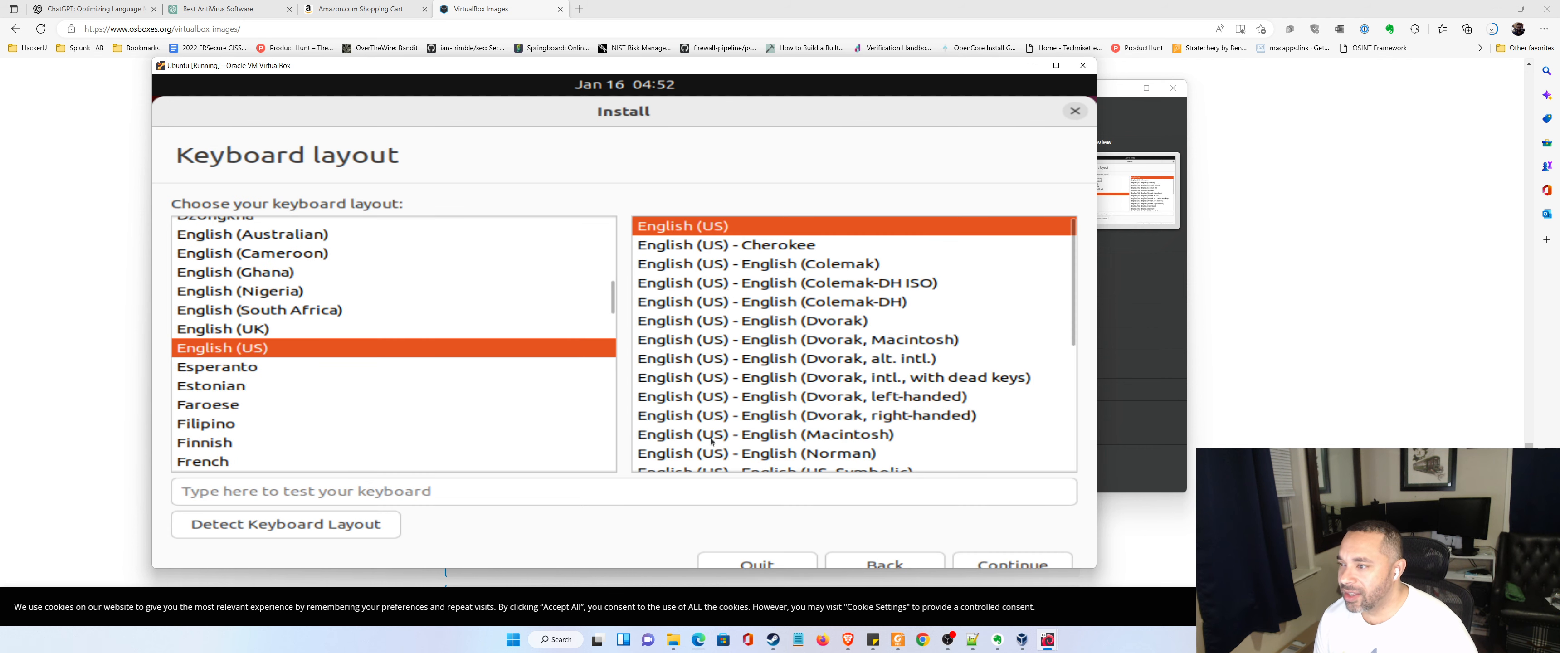
{"action": "left_click", "coordinate": [565, 85]}
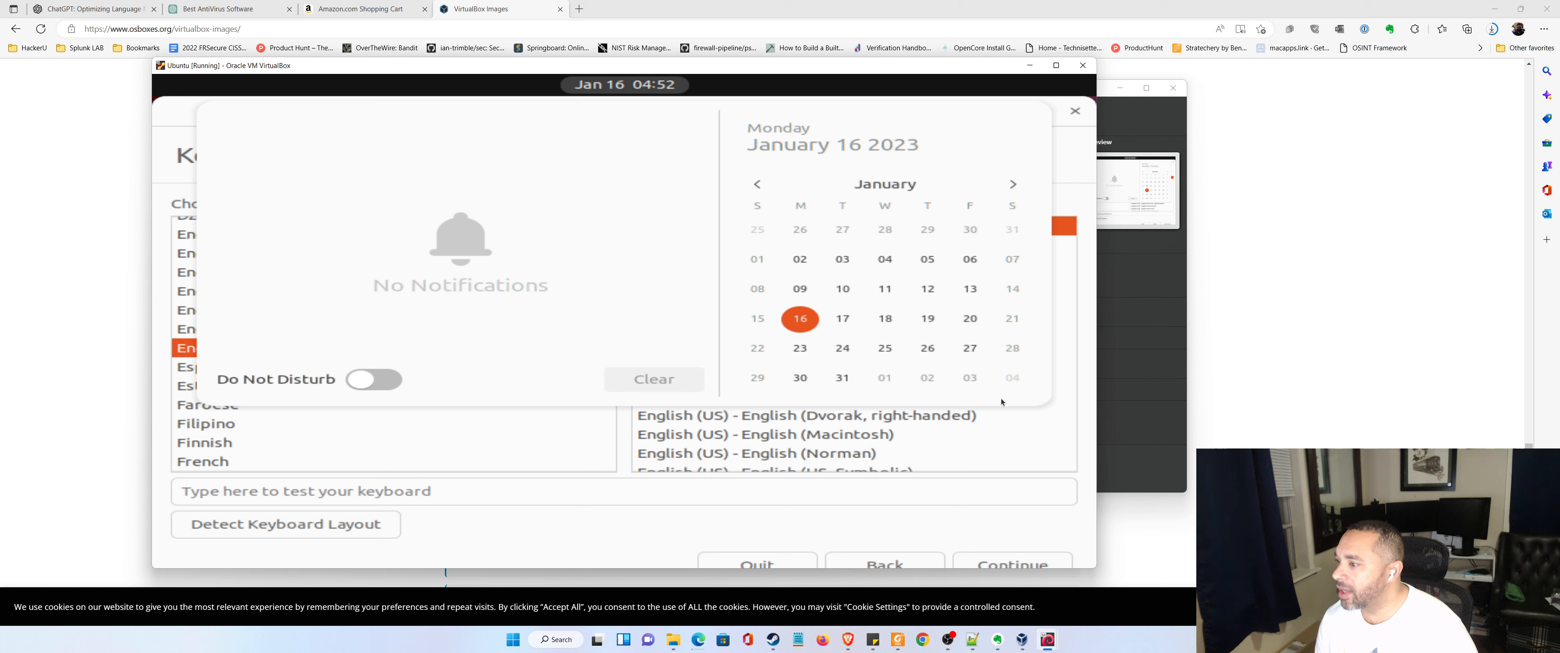
{"action": "left_click", "coordinate": [1024, 472]}
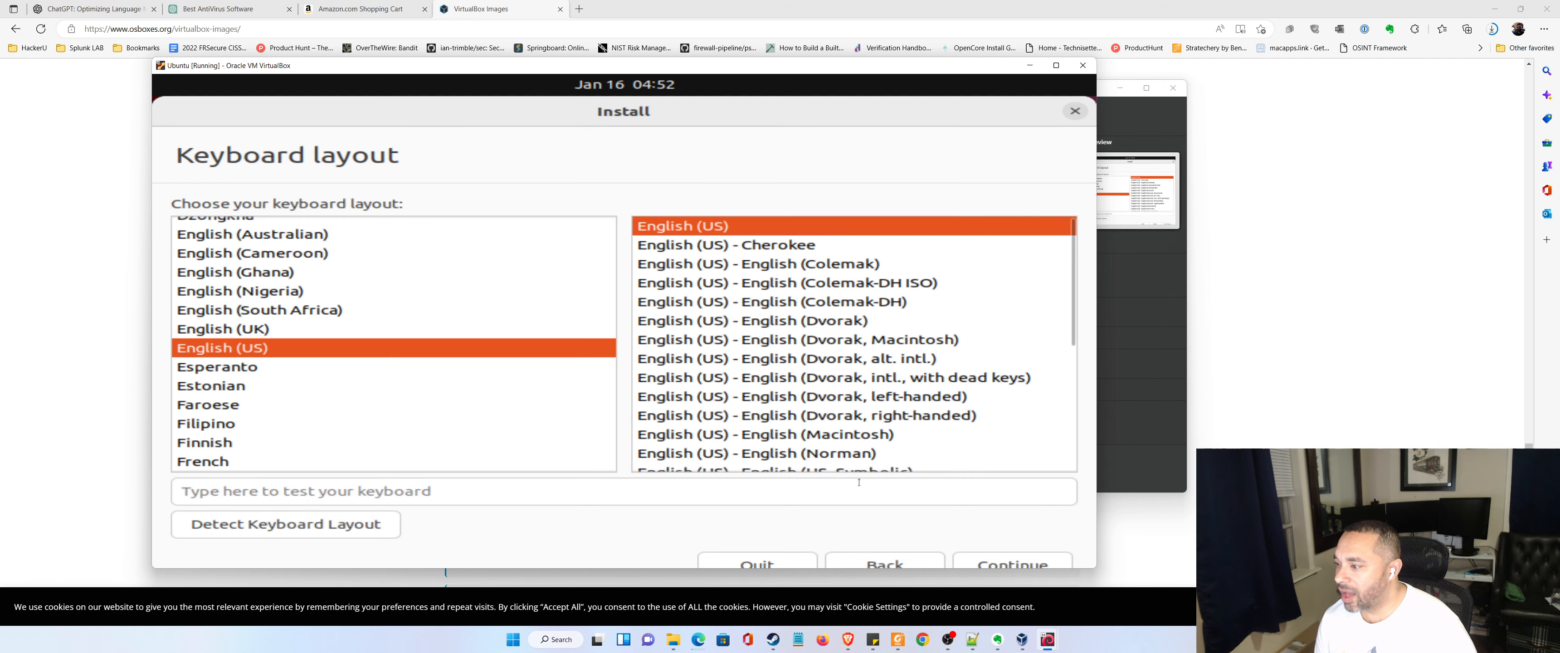
{"action": "left_click", "coordinate": [1006, 562]}
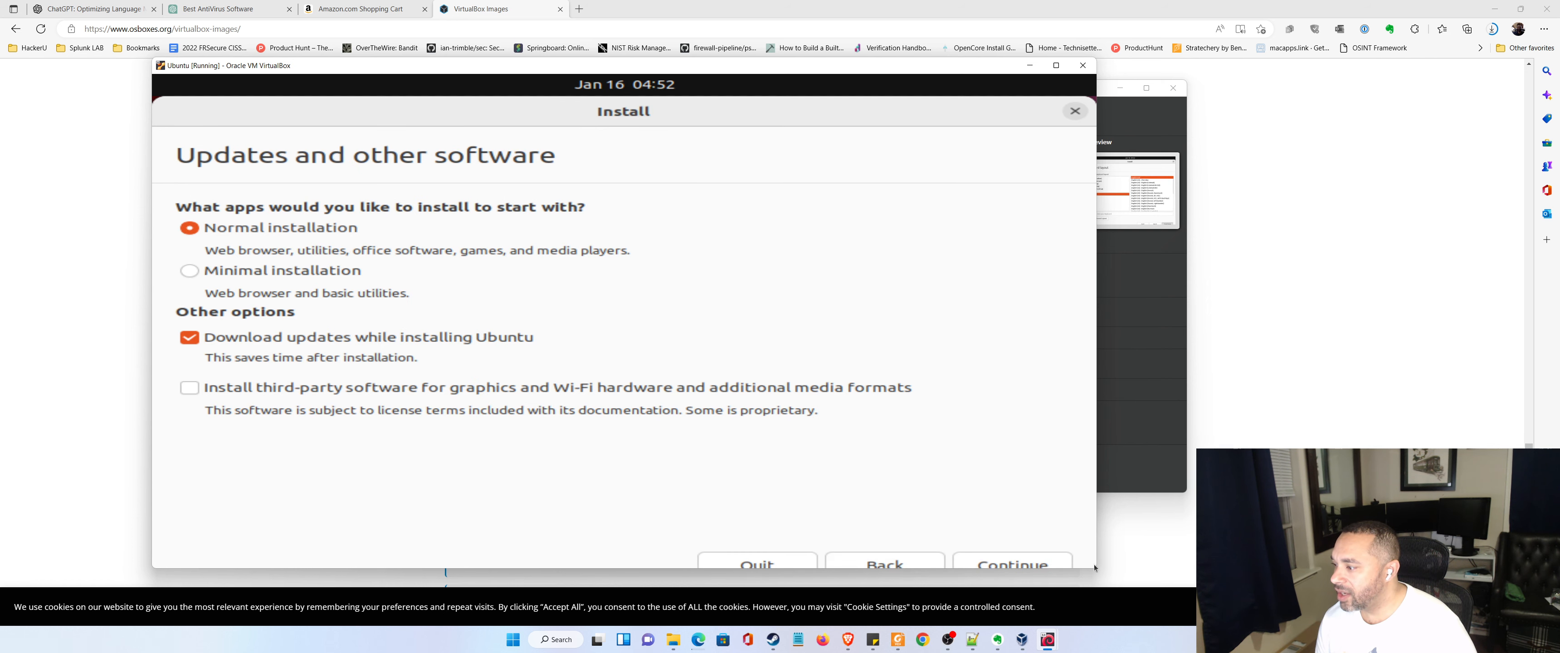
Accept Normal installation with updates downloaded during install, and confirm erasing the disk to install Ubuntu.
{"action": "left_click_drag", "start_coordinate": [1095, 568], "coordinate": [709, 518]}
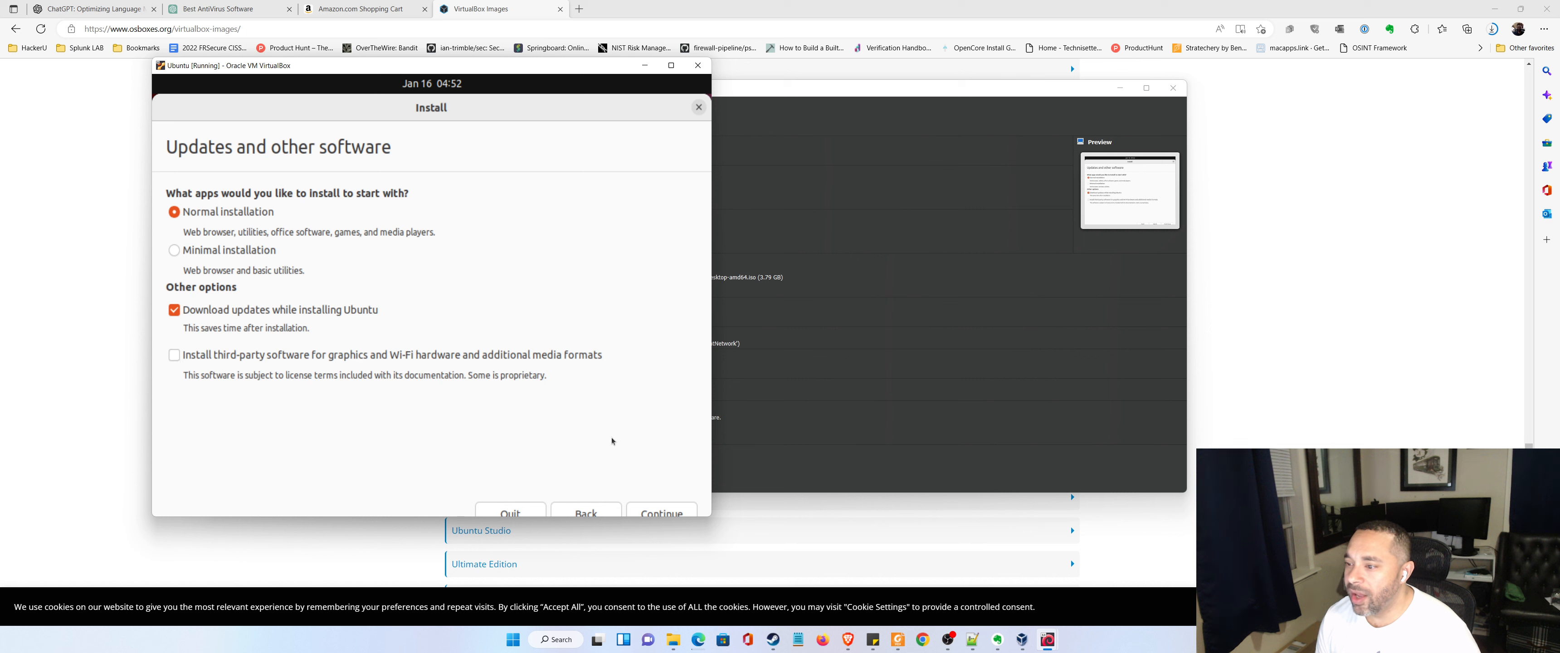
{"action": "left_click", "coordinate": [665, 509]}
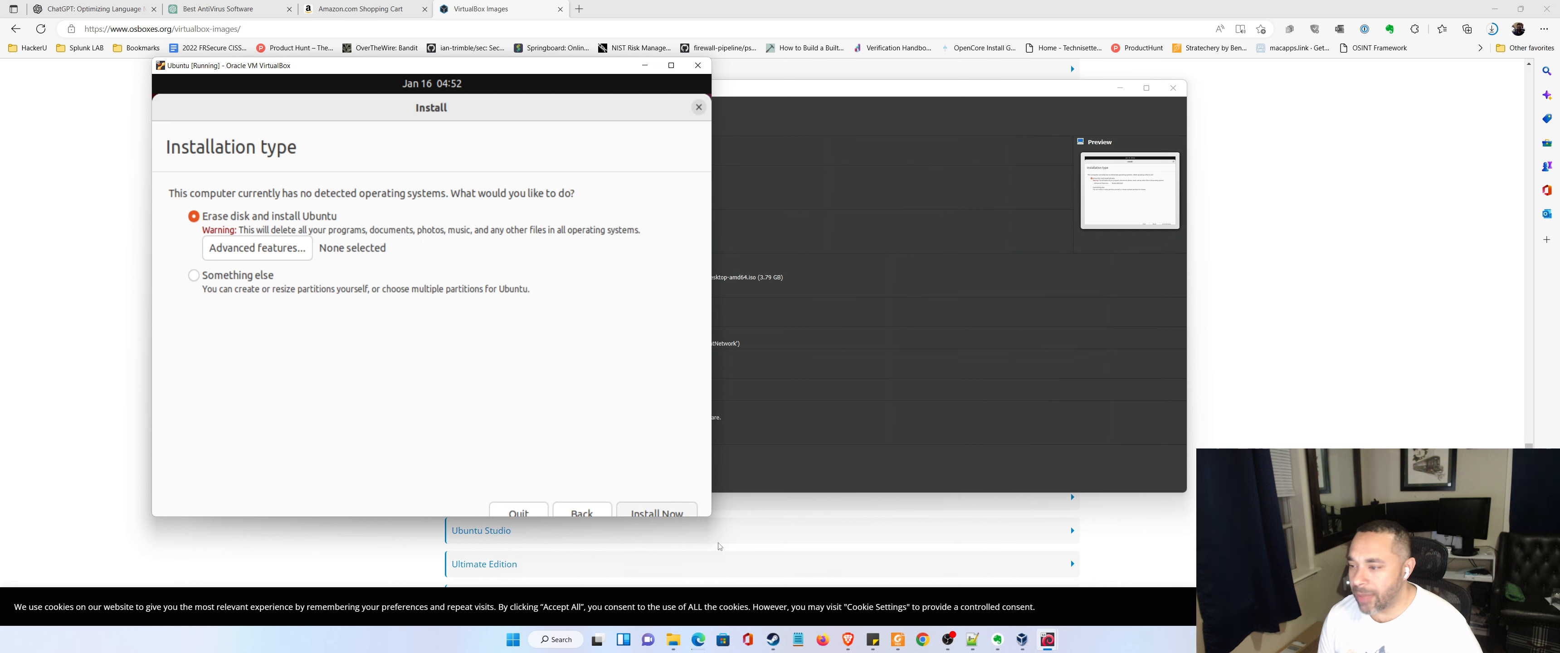
{"action": "left_click", "coordinate": [674, 513]}
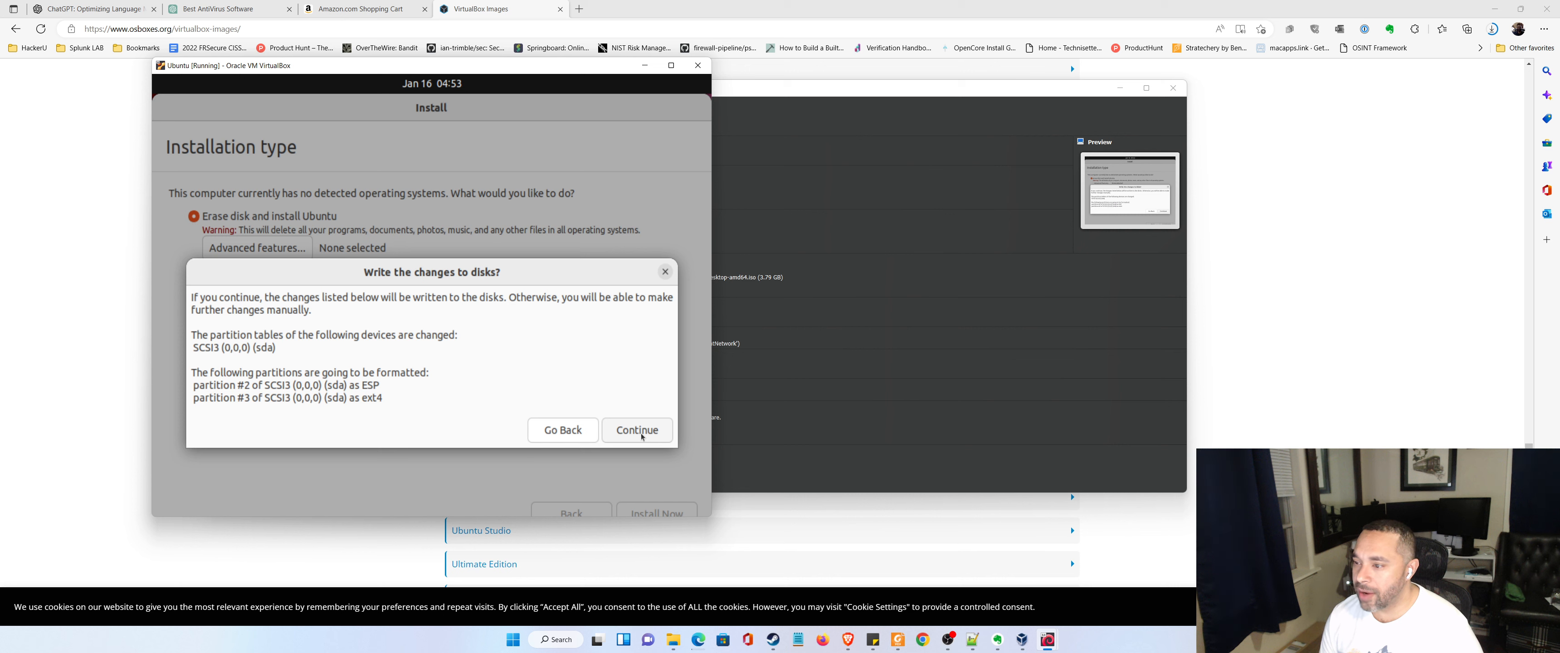
{"action": "left_click", "coordinate": [622, 428]}
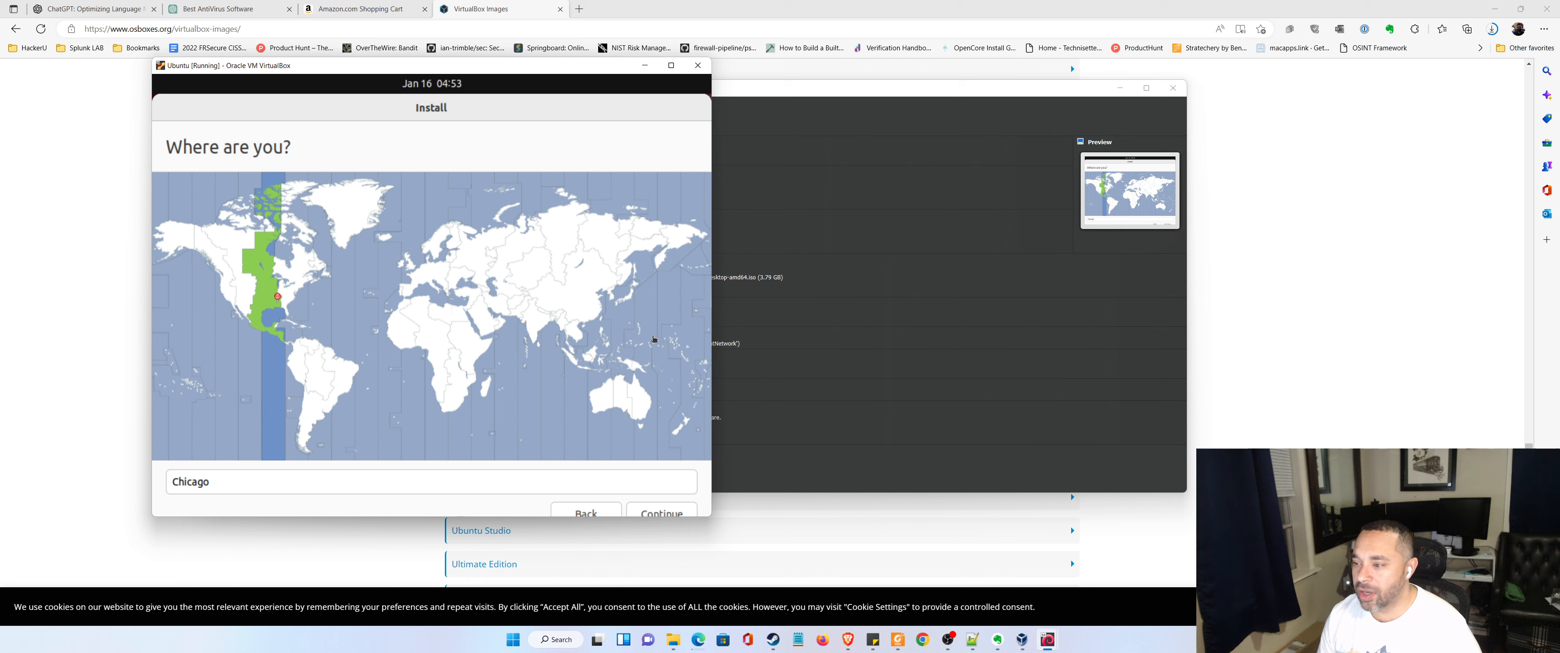
Accept Chicago as the location and enter the account owner's full name.
{"action": "left_click", "coordinate": [673, 514]}
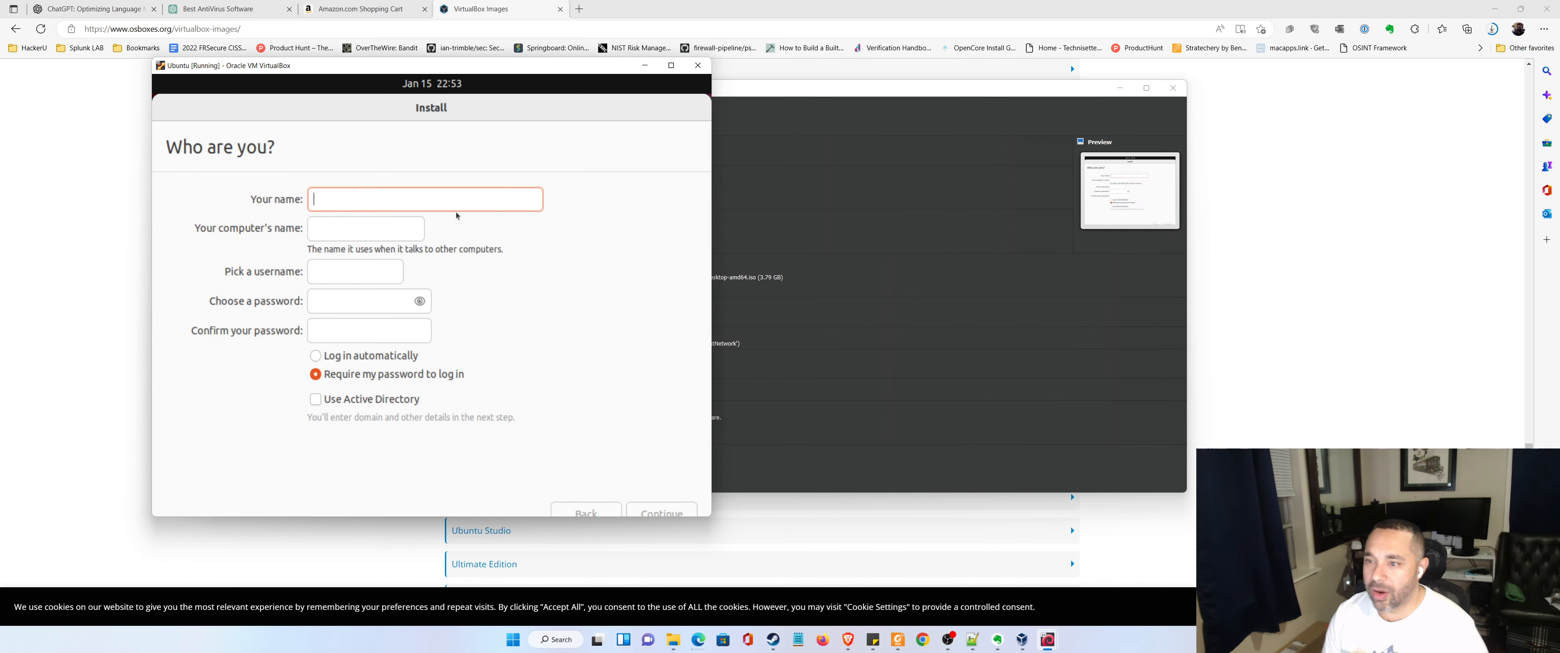
{"action": "type", "text": "Ian "}
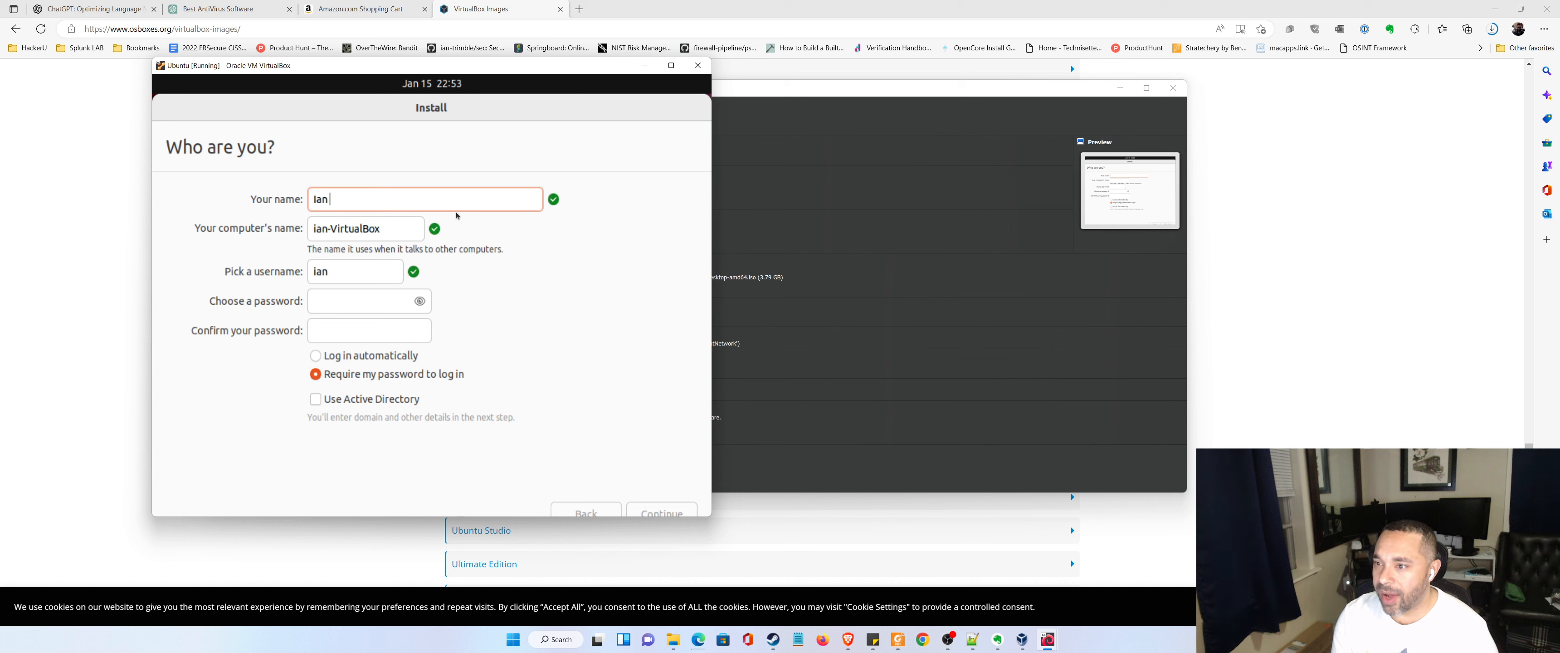
{"action": "type", "text": "Trimble"}
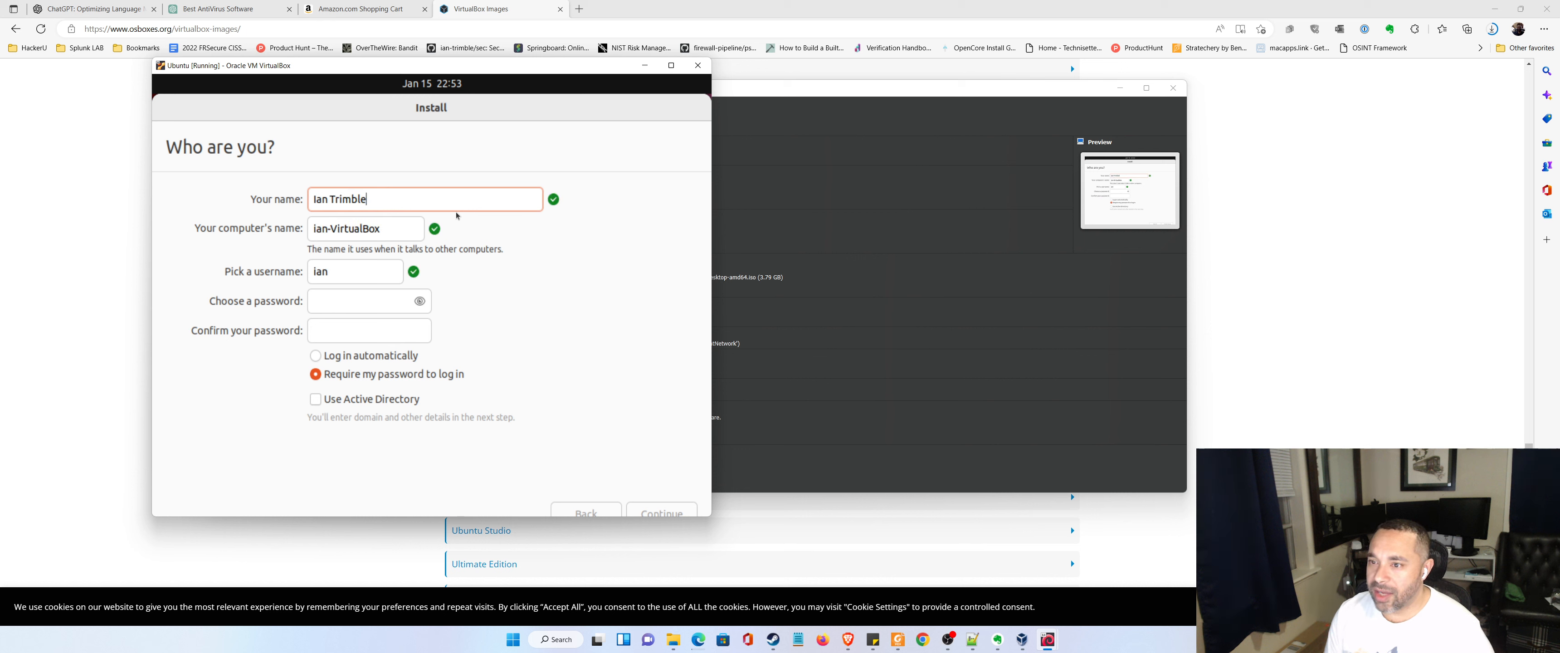
Set the computer's name to ubuntuvm.
{"action": "left_click_drag", "start_coordinate": [388, 228], "coordinate": [312, 229]}
{"action": "type", "text": "ubuntu"}
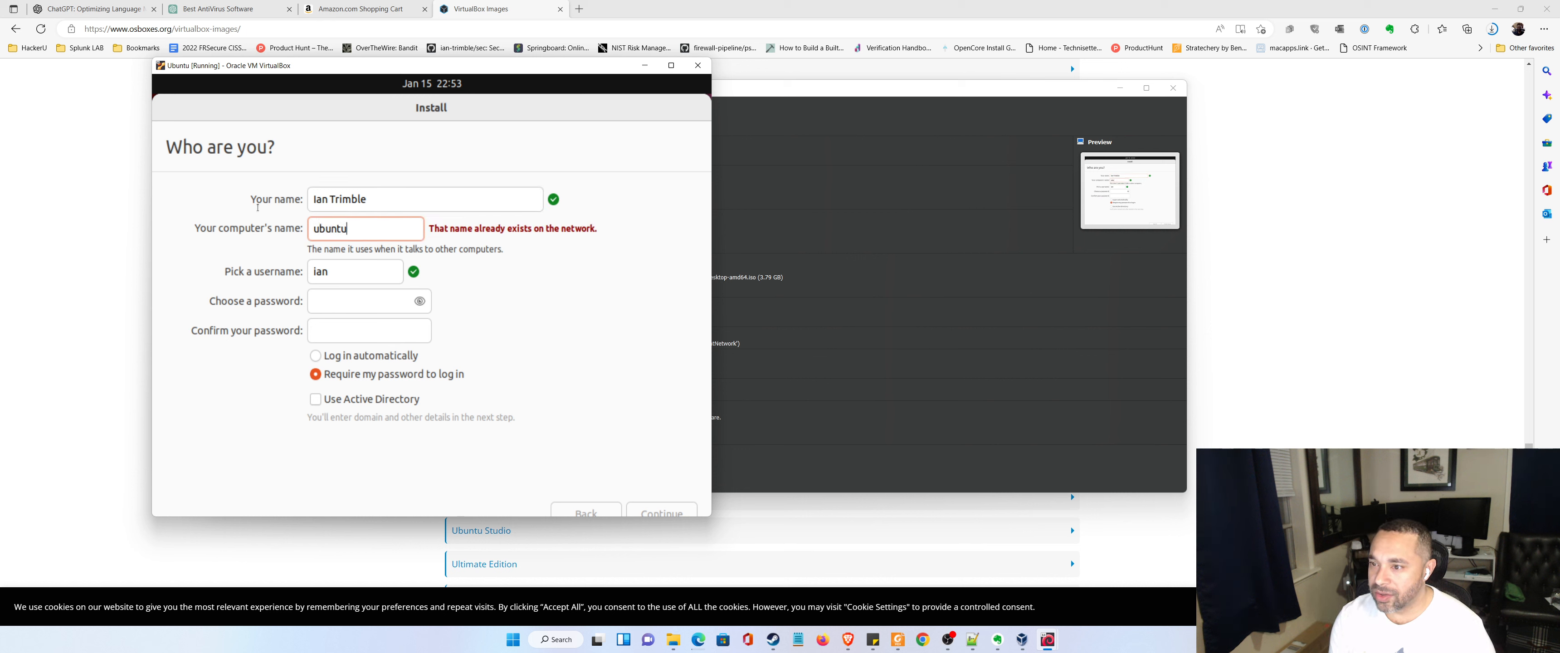
{"action": "key", "text": "Tab"}
{"action": "key", "text": "Tab"}
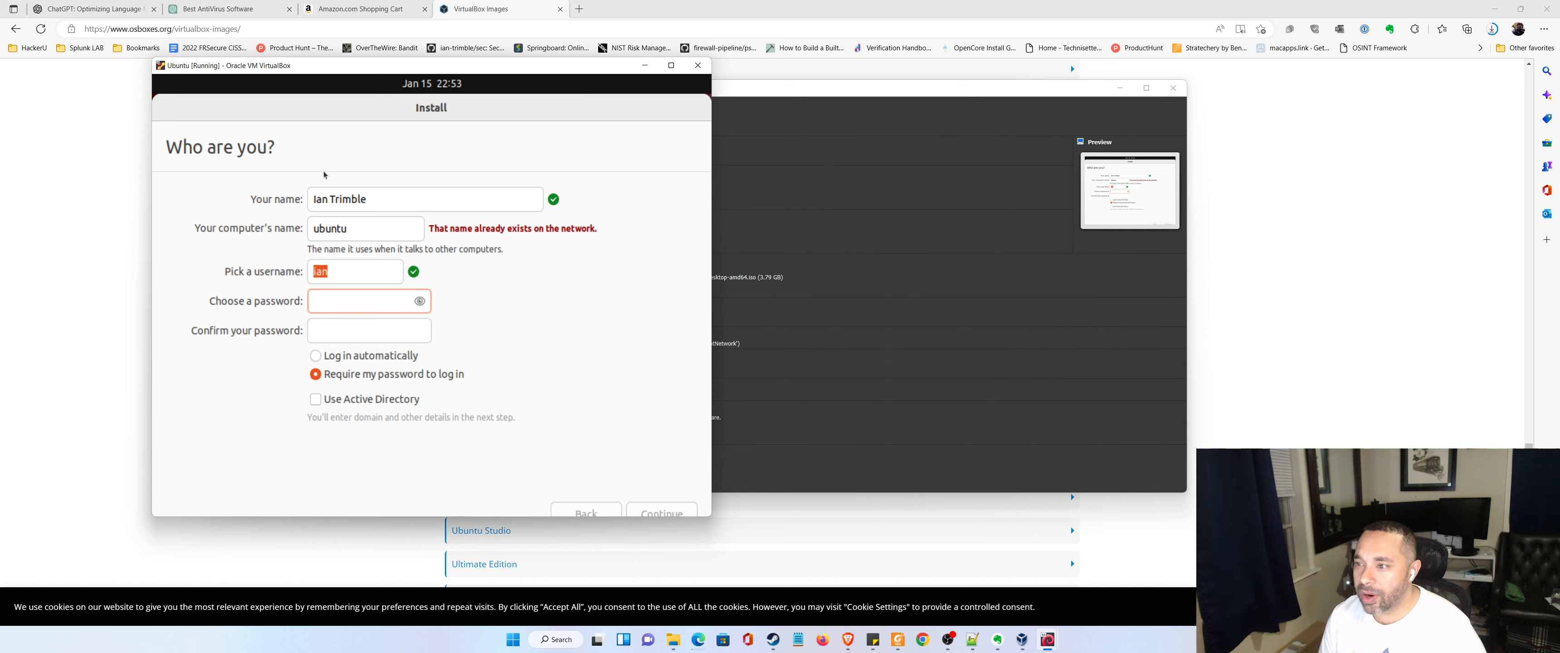
{"action": "left_click", "coordinate": [353, 229]}
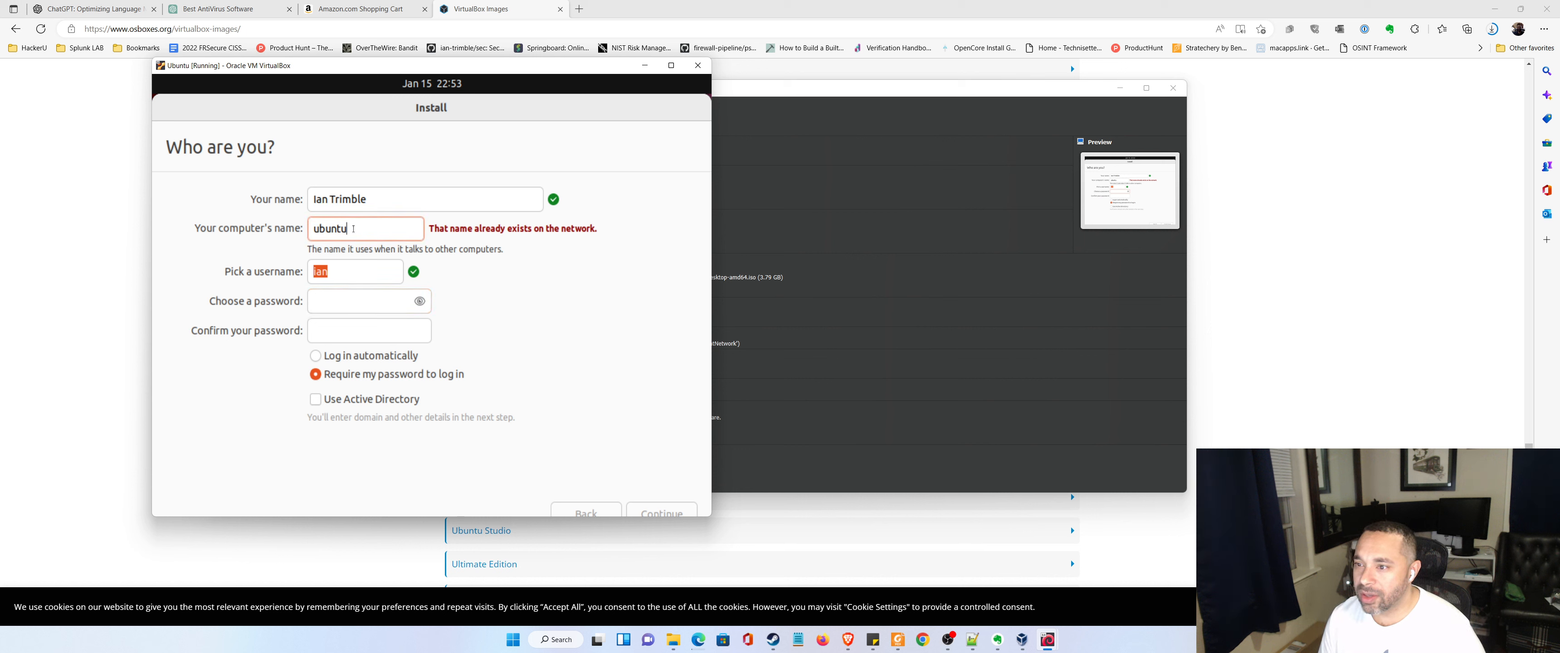
{"action": "type", "text": "_"}
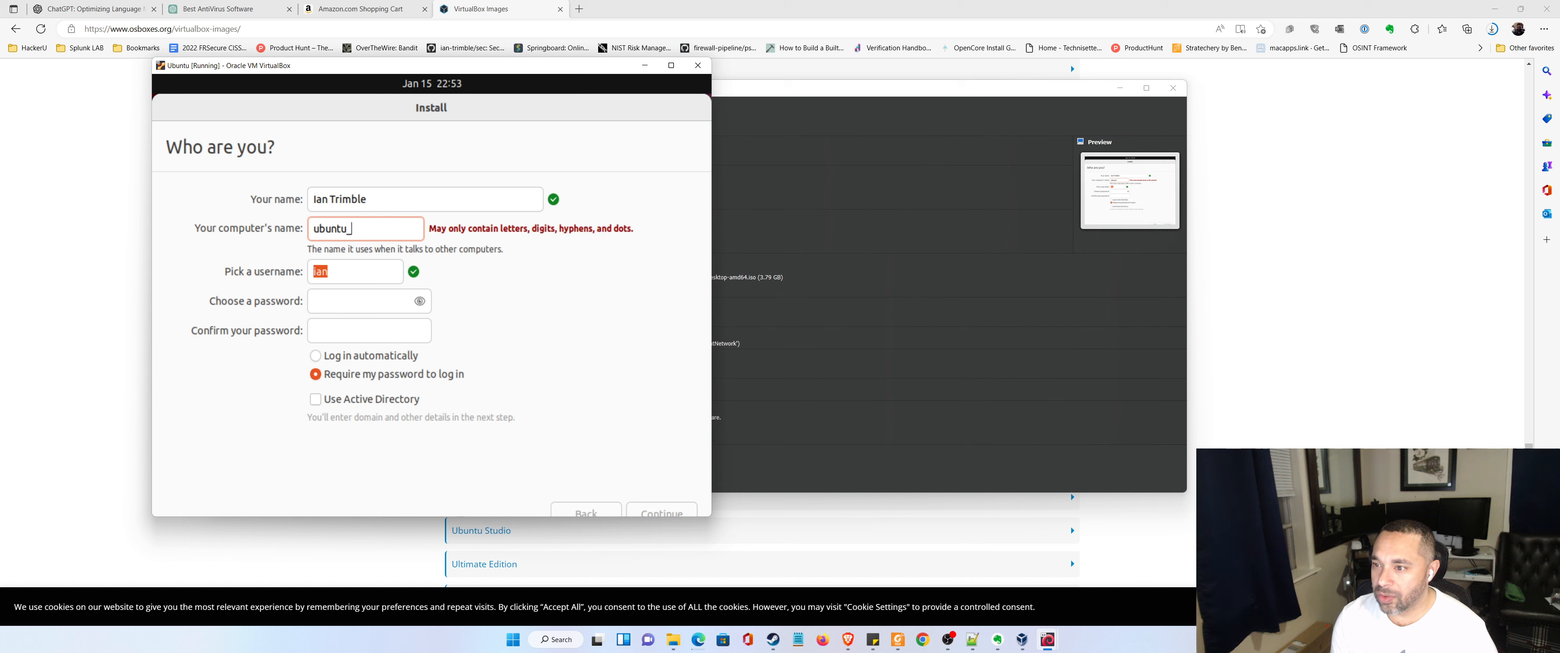
{"action": "key", "text": "BackSpace"}
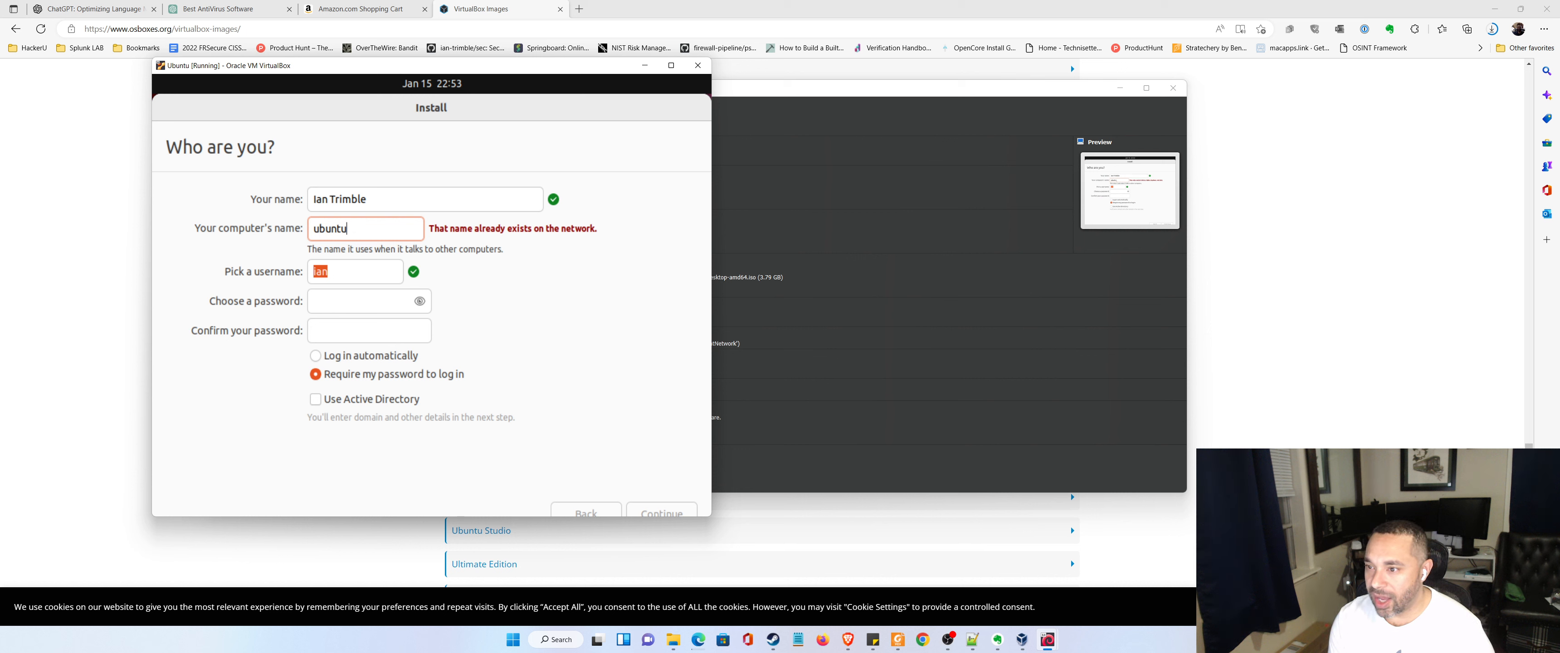
{"action": "type", "text": "vm"}
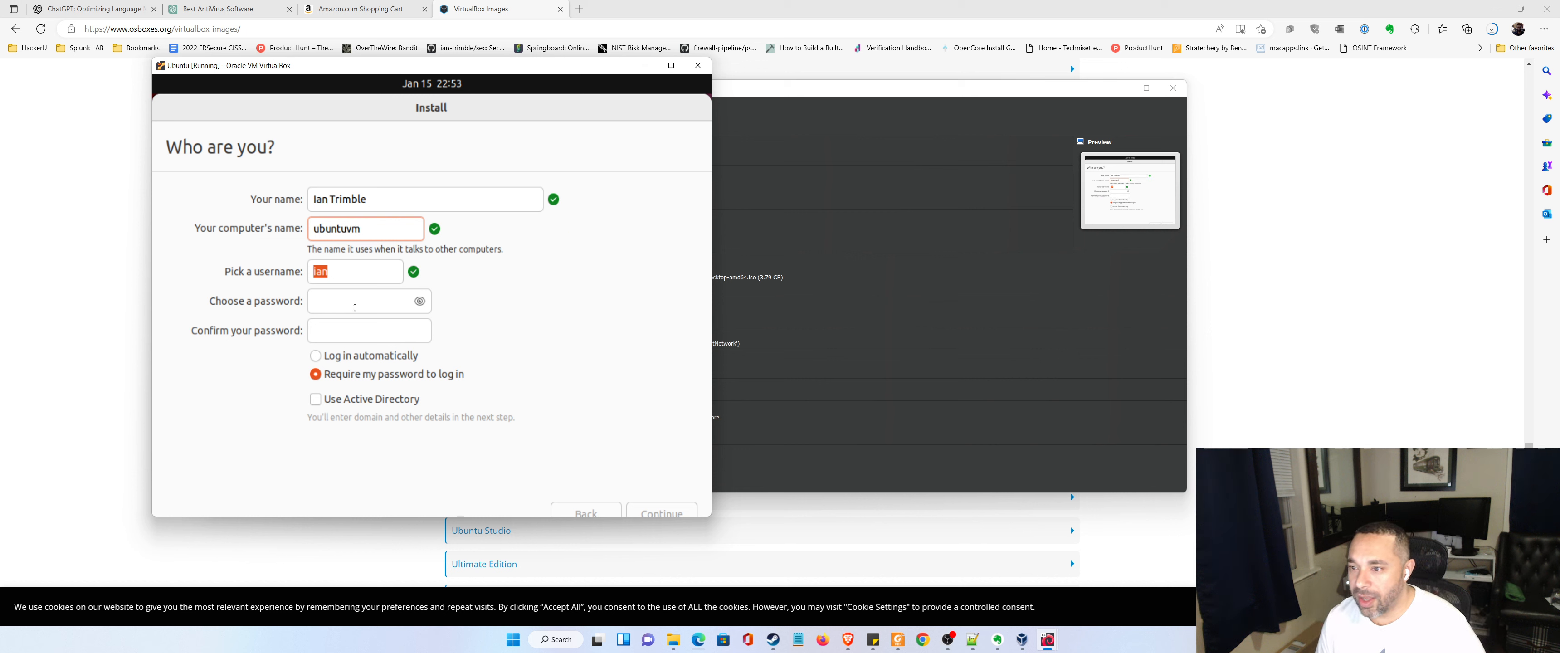
Enter and confirm the account password, choose to log in automatically, and continue with the installation.
{"action": "left_click", "coordinate": [355, 307]}
{"action": "type", "text": "a"}
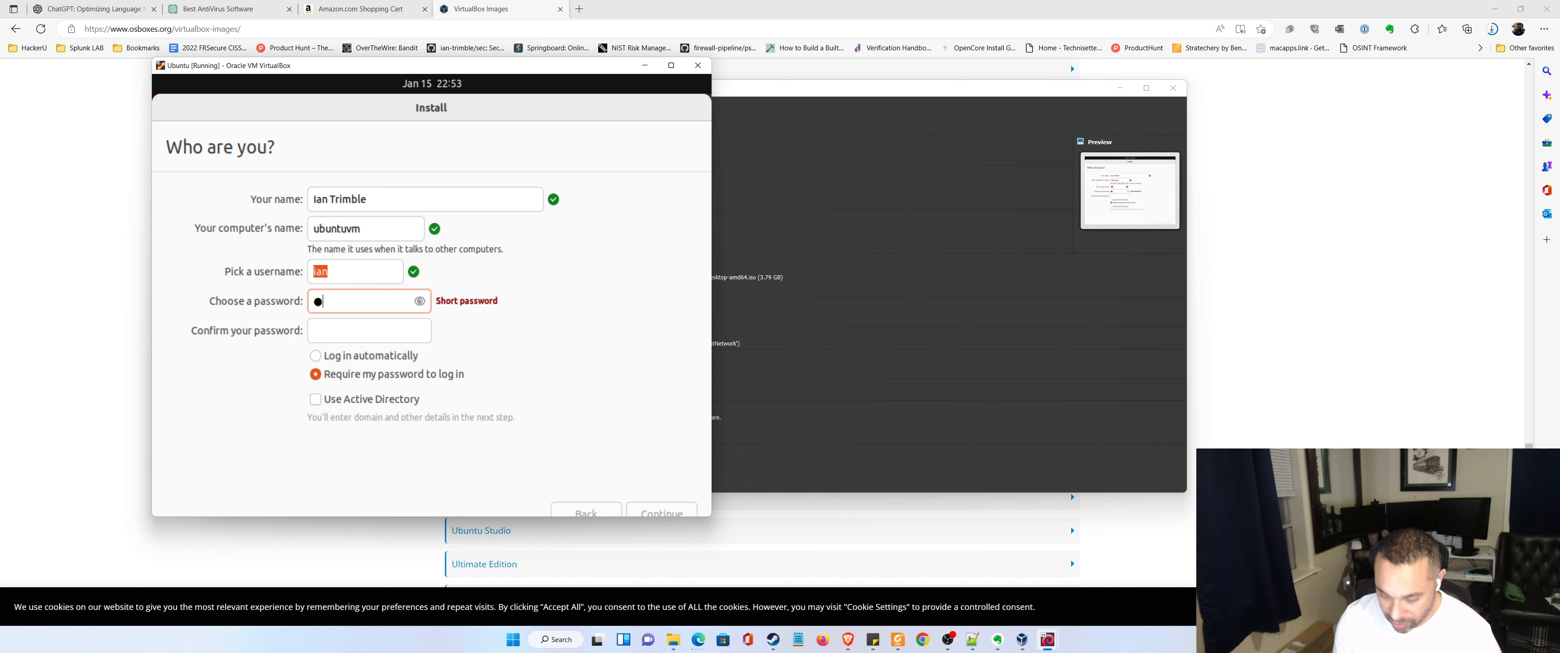
{"action": "type", "text": "aaaaaa"}
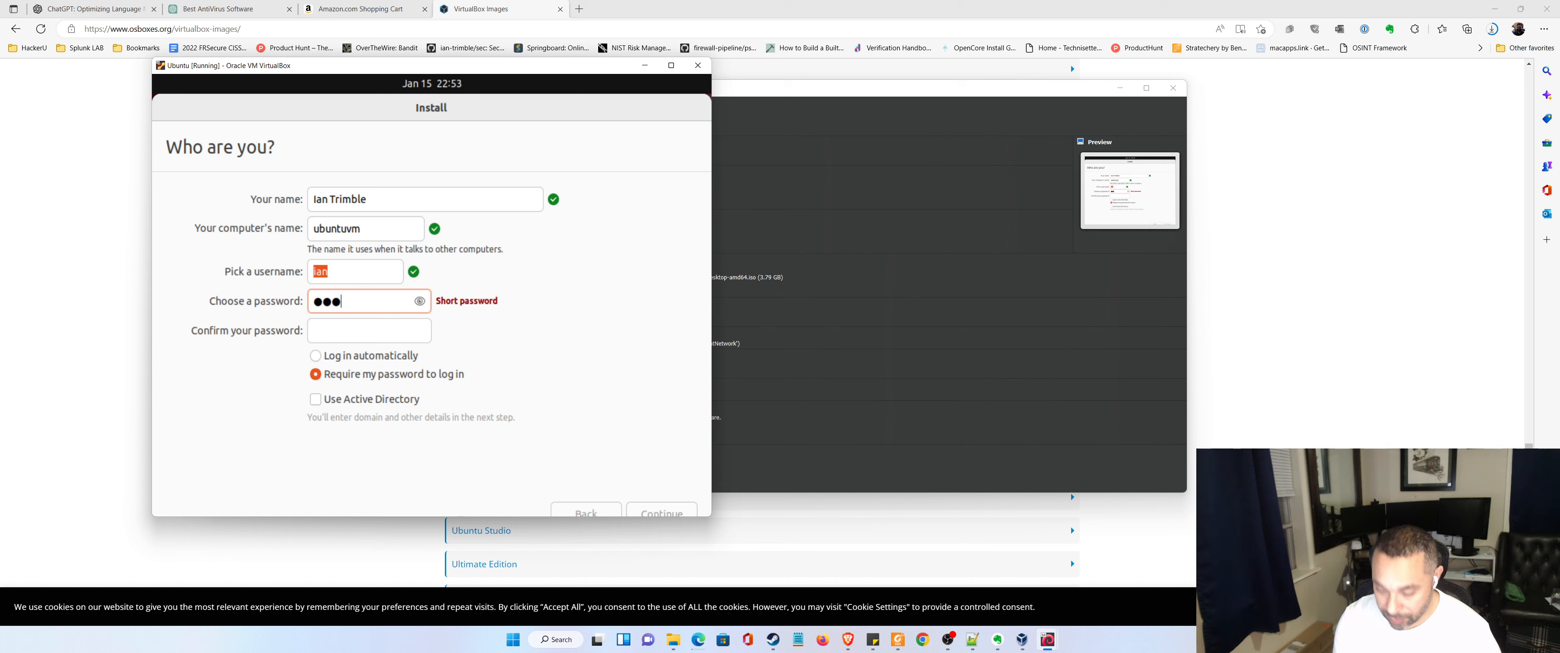
{"action": "type", "text": "aaaaa"}
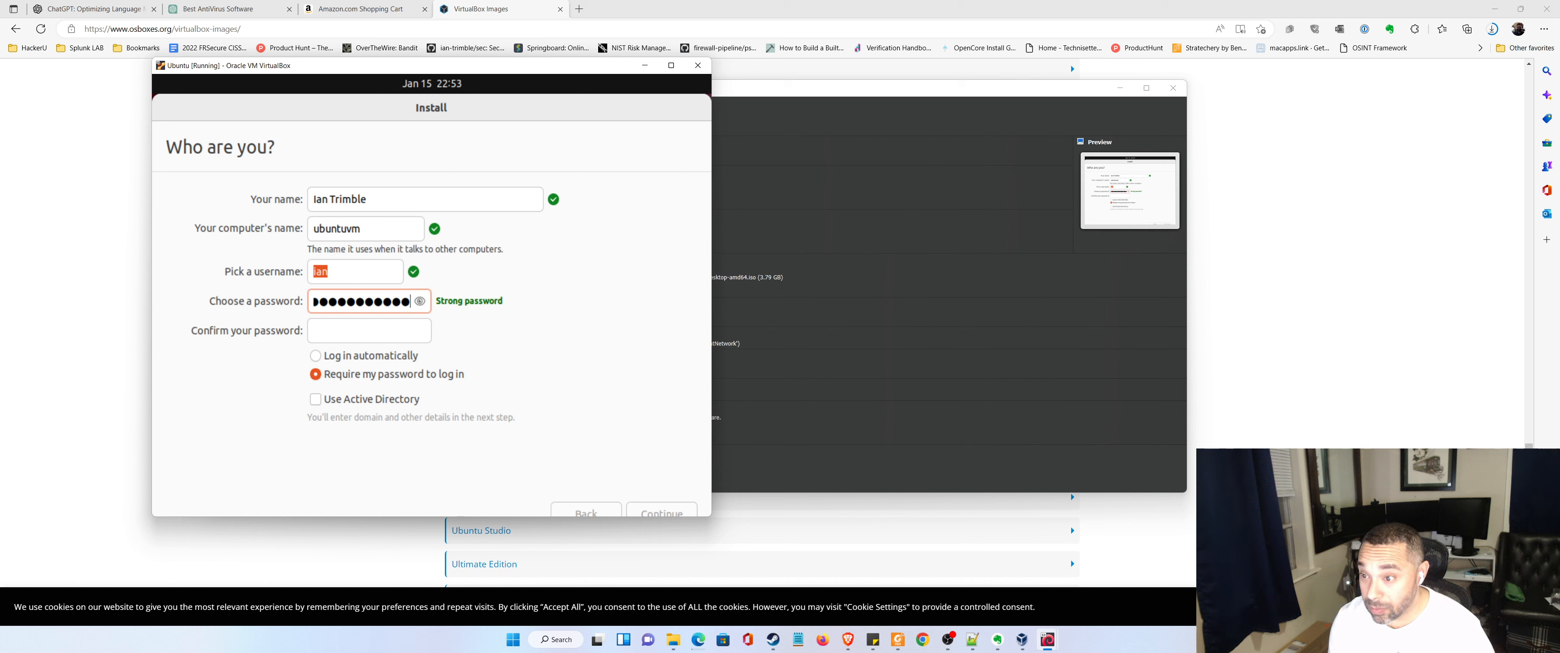
{"action": "key", "text": "Tab"}
{"action": "type", "text": "aaaa"}
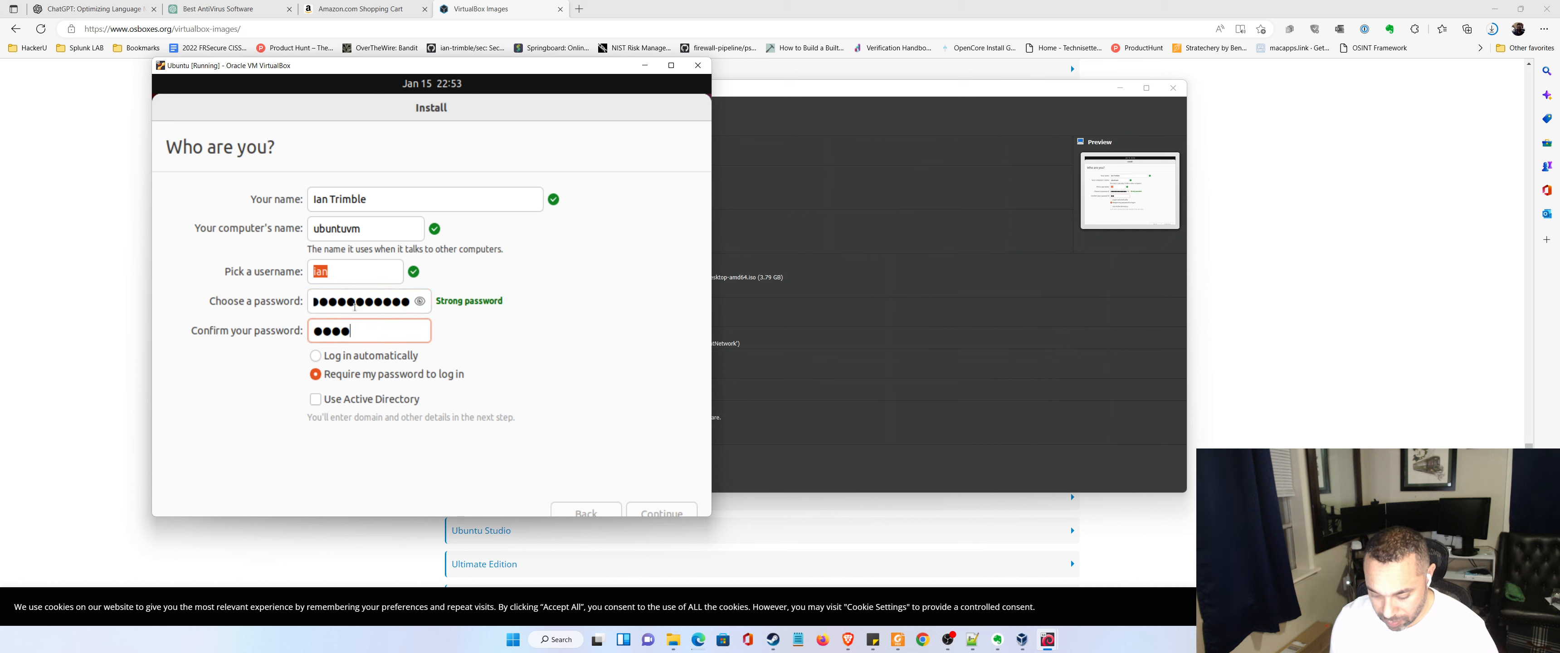
{"action": "type", "text": "aaaaaaa"}
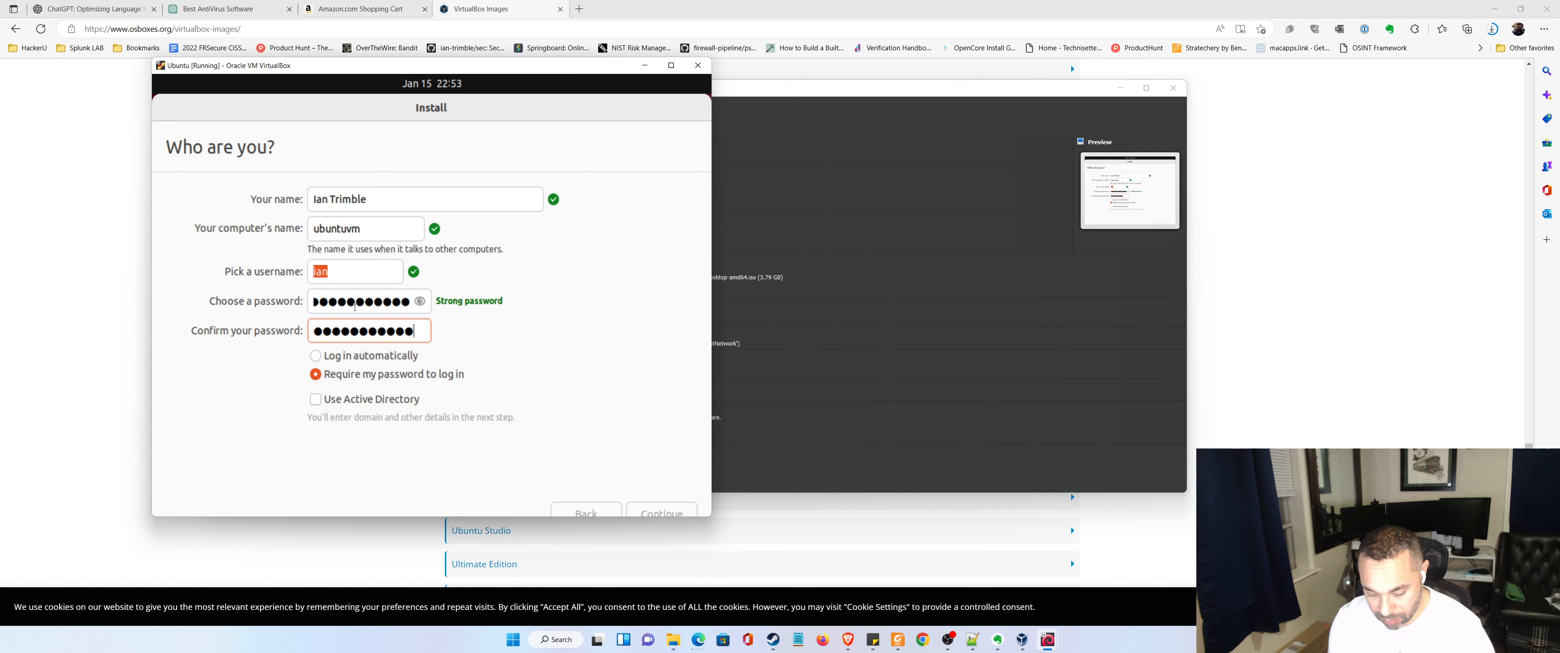
{"action": "type", "text": "aaa"}
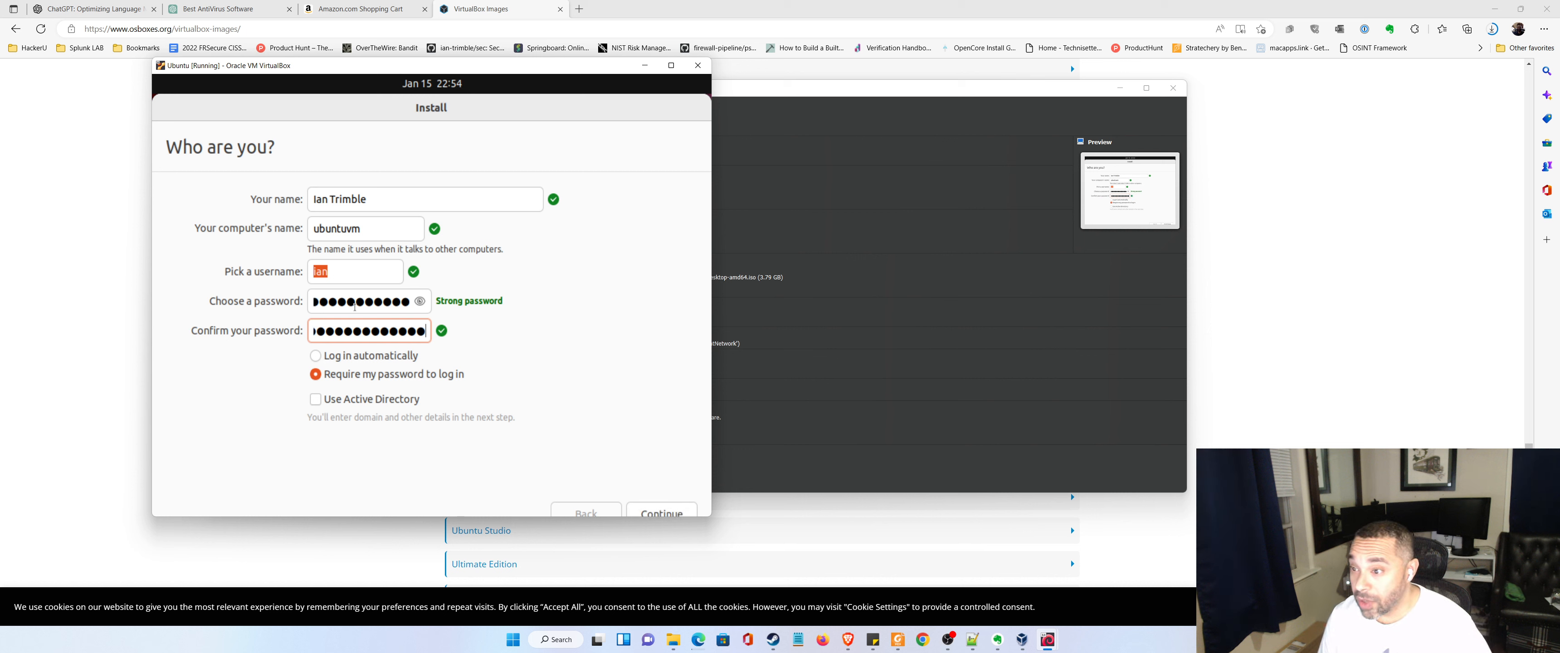
{"action": "left_click", "coordinate": [316, 356]}
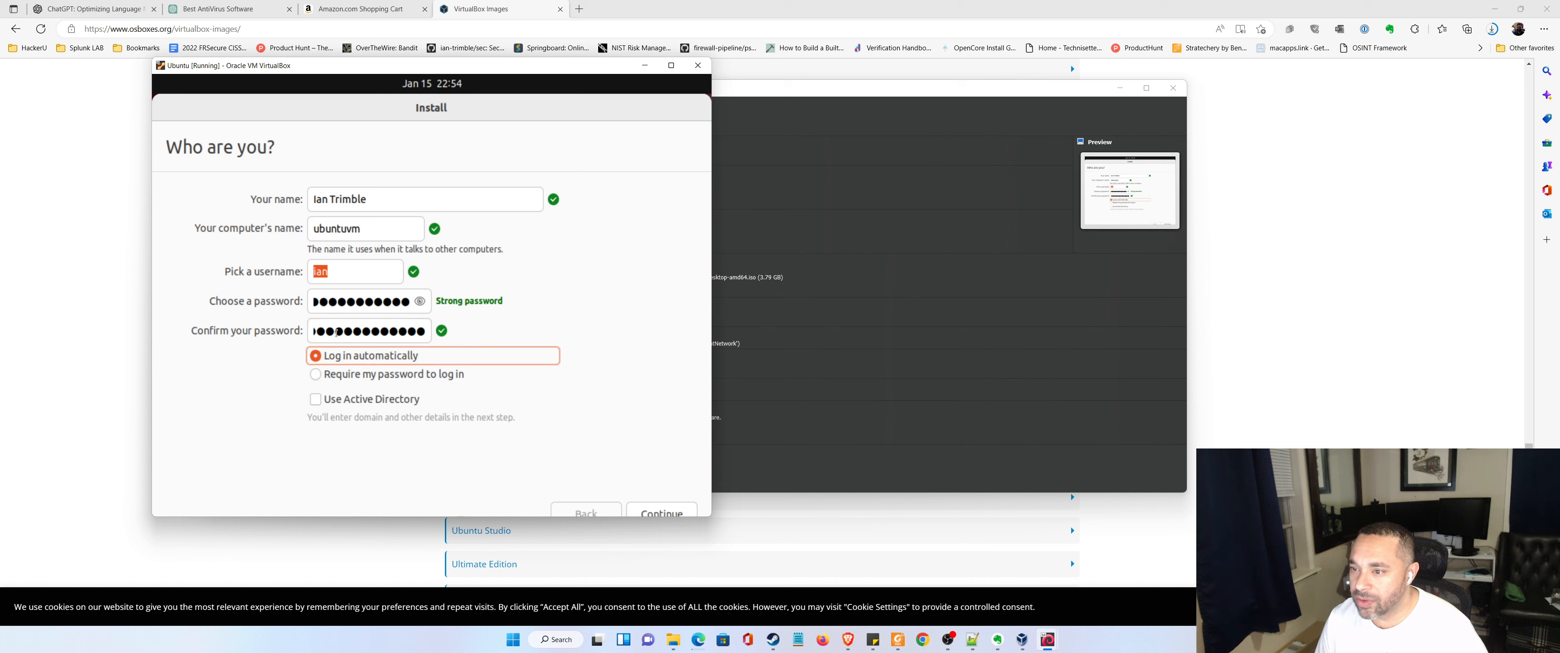
{"action": "left_click", "coordinate": [663, 514]}
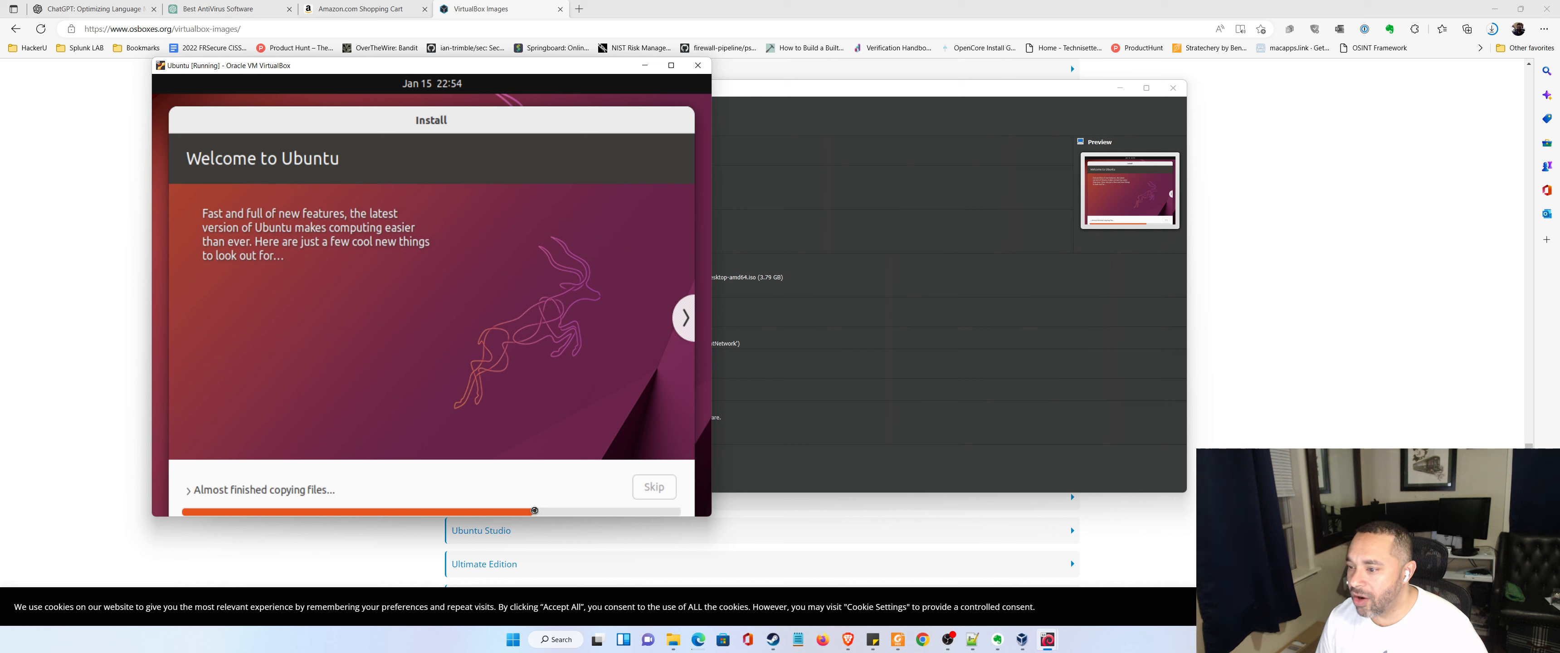
Look at the installer's detailed progress log and enlarge the virtual machine window.
{"action": "left_click", "coordinate": [189, 490]}
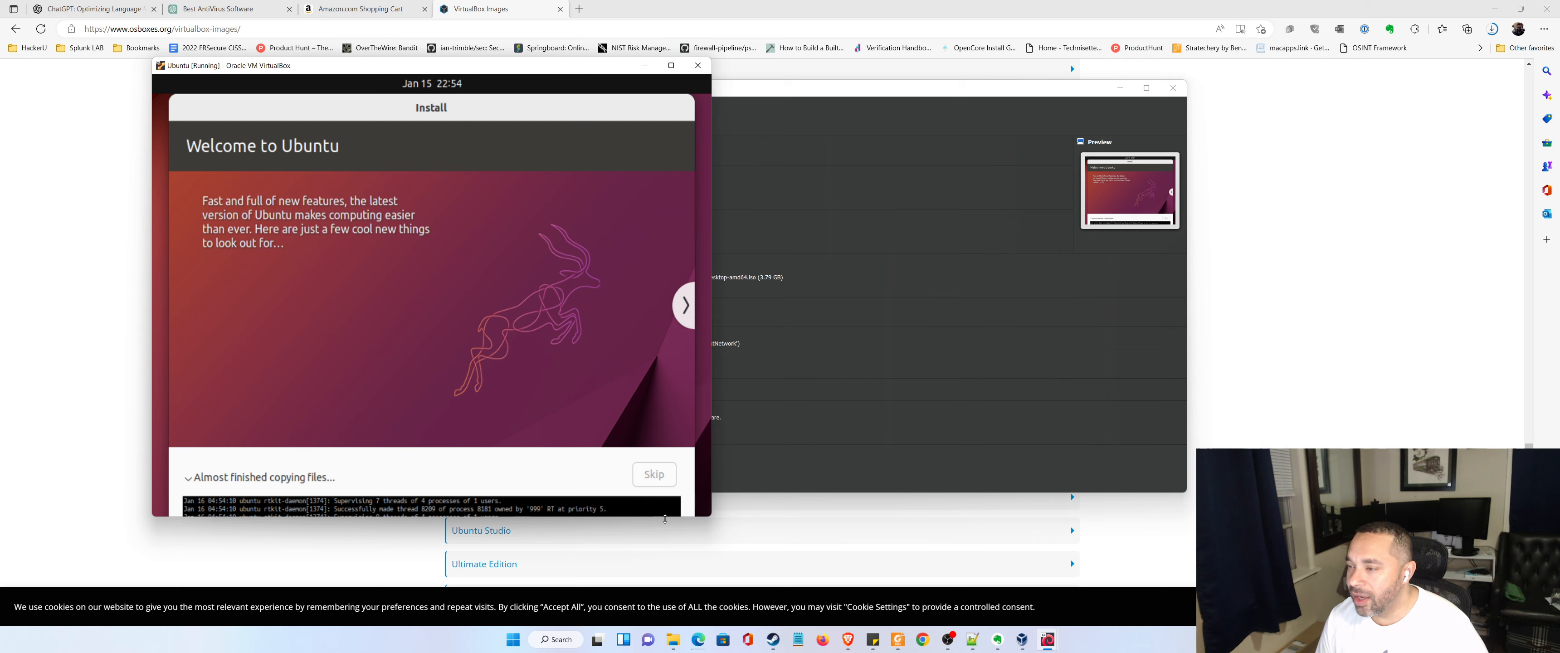
{"action": "left_click_drag", "start_coordinate": [711, 517], "coordinate": [638, 358]}
{"action": "left_click_drag", "start_coordinate": [583, 426], "coordinate": [599, 464]}
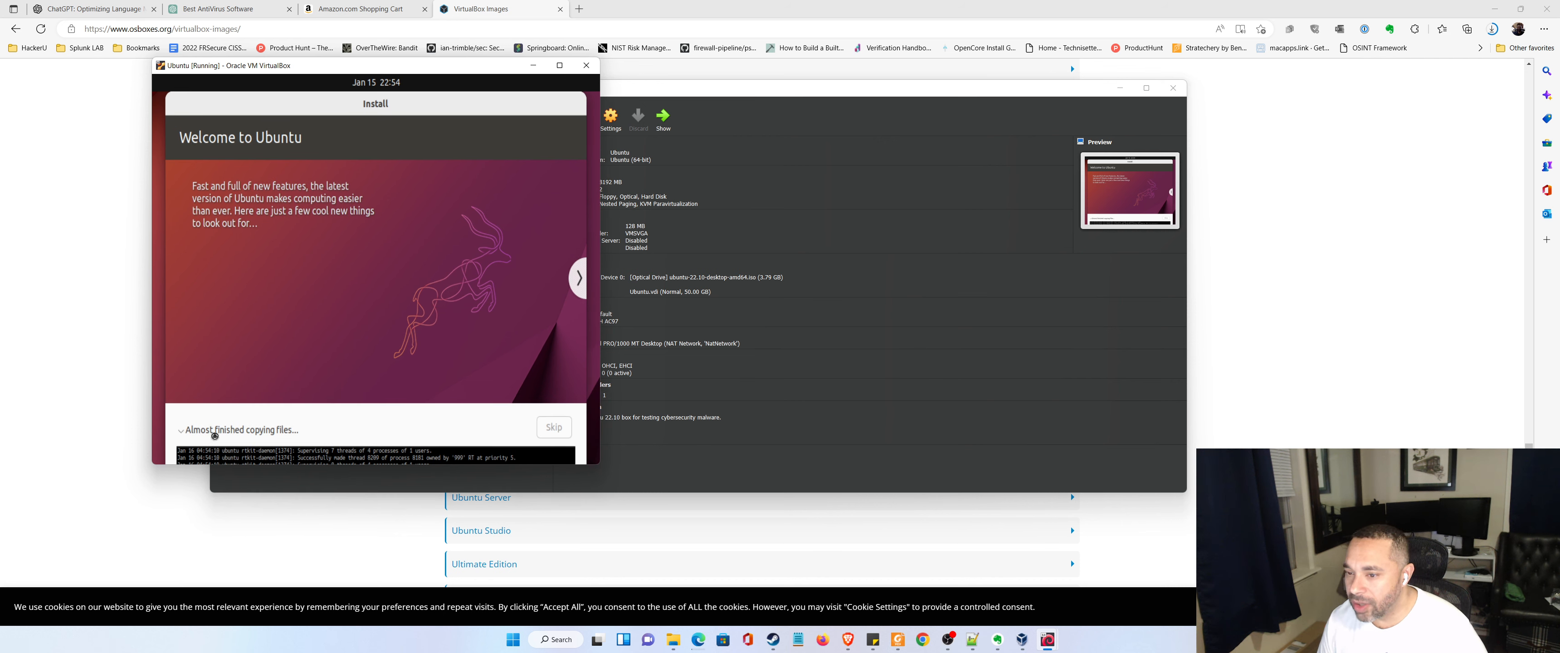
{"action": "left_click", "coordinate": [181, 430]}
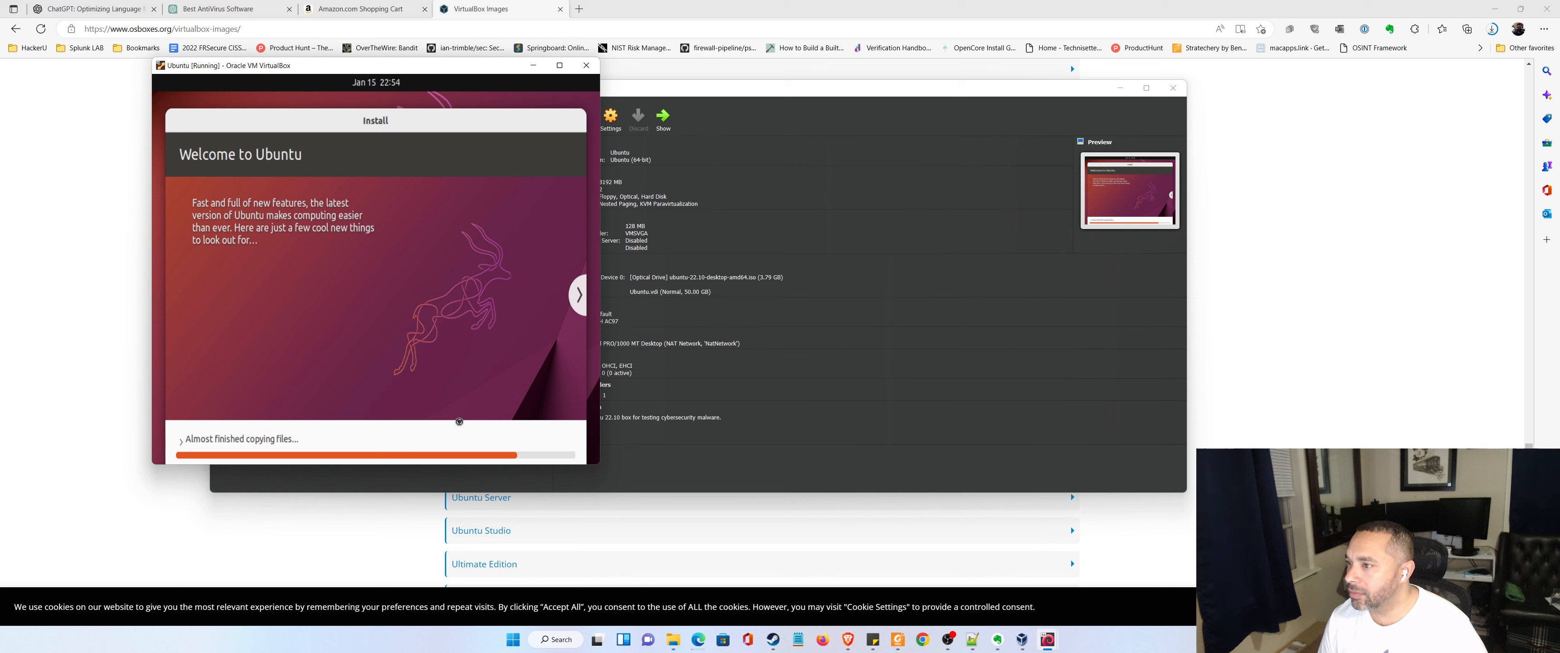
{"action": "mouse_move", "coordinate": [566, 69]}
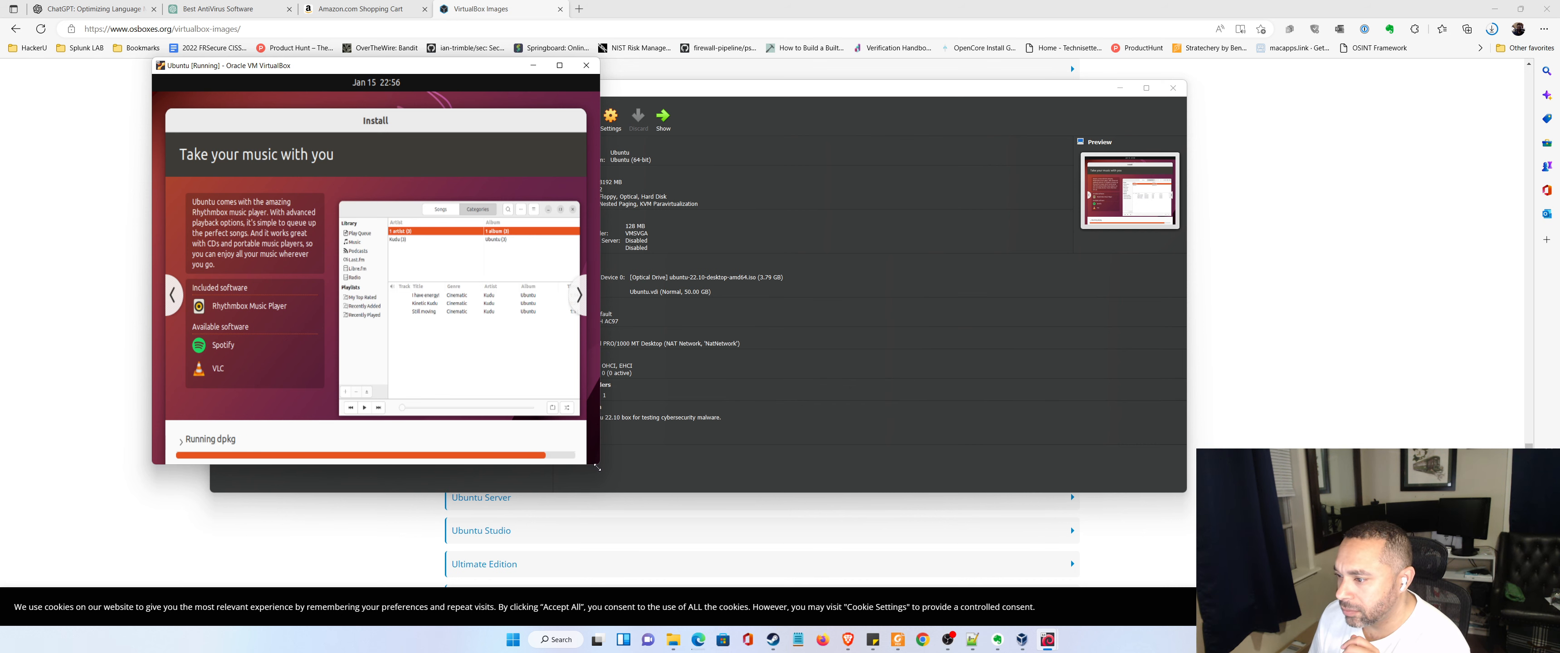
{"action": "left_click_drag", "start_coordinate": [596, 467], "coordinate": [1127, 519]}
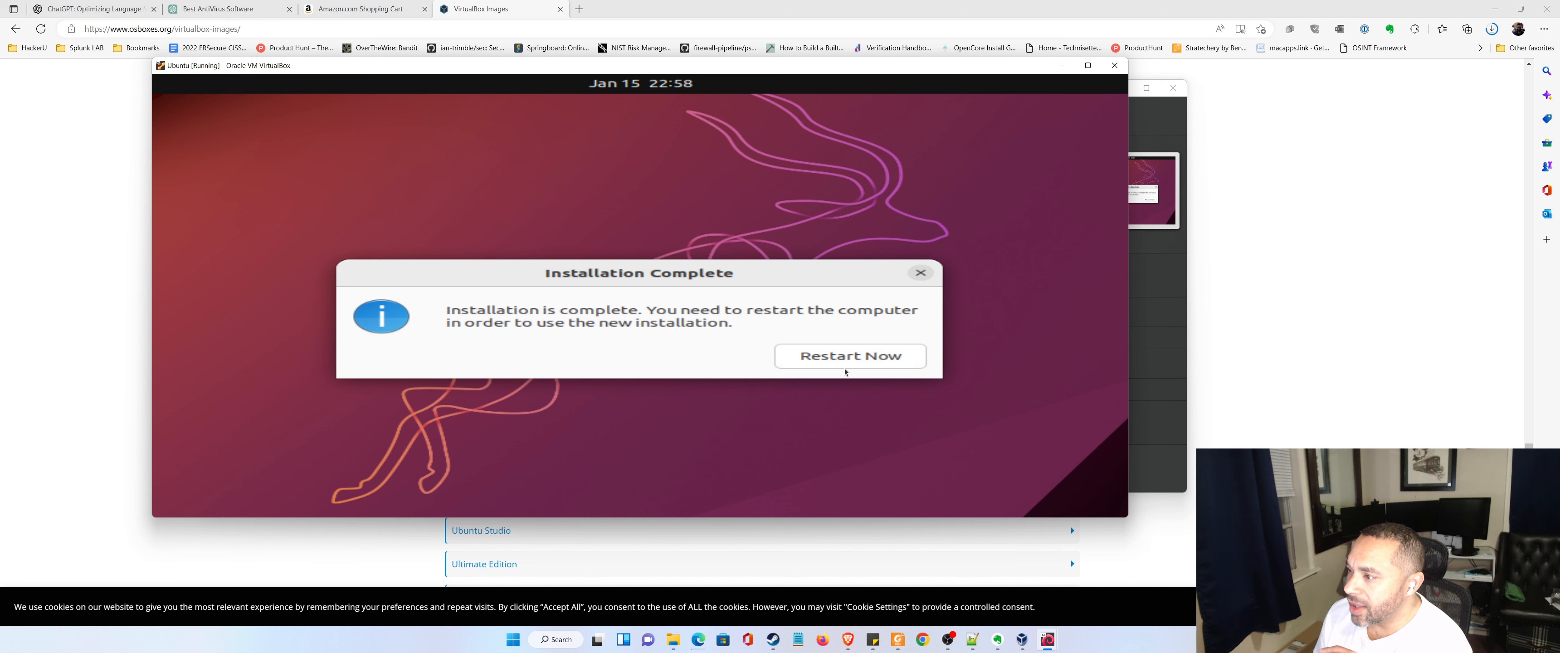
Restart the virtual machine after the installation and switch its window out of scaled mode.
{"action": "left_click", "coordinate": [847, 353]}
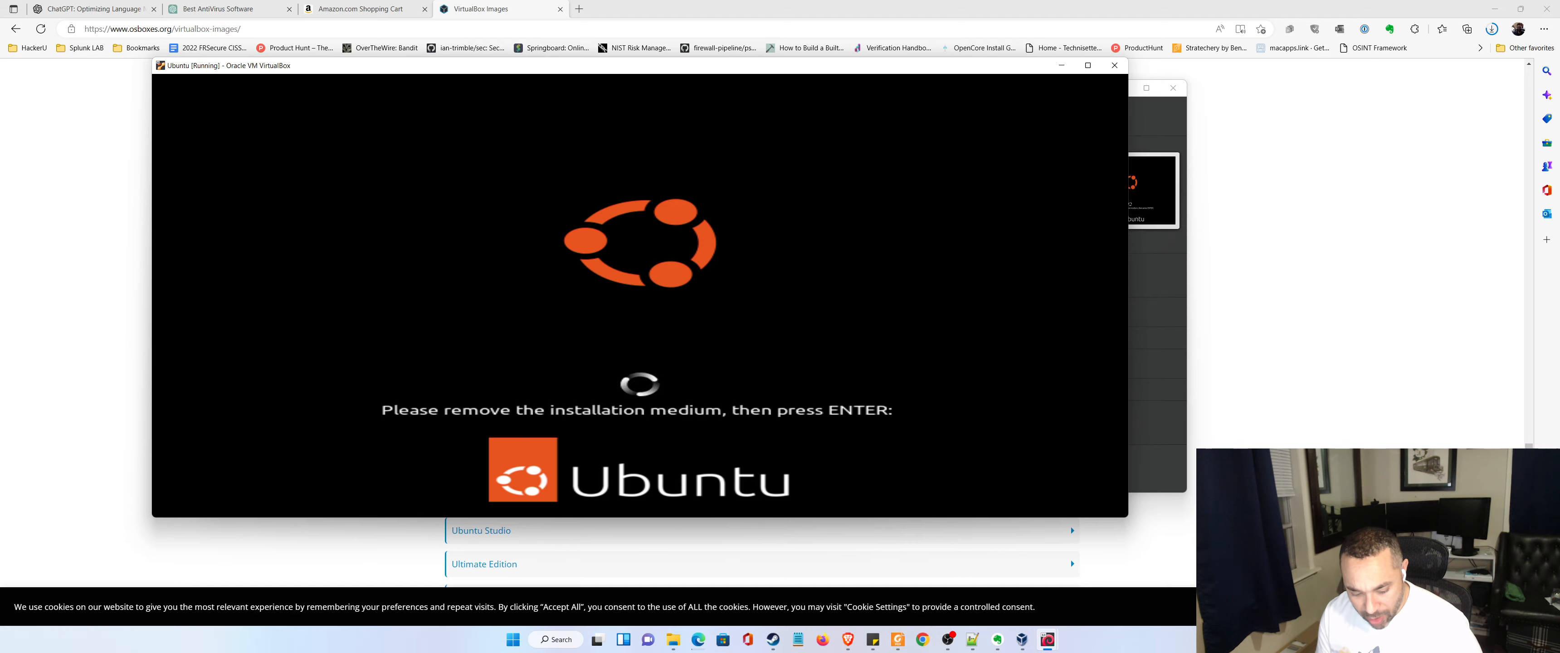
{"action": "key", "text": "ctrl+c"}
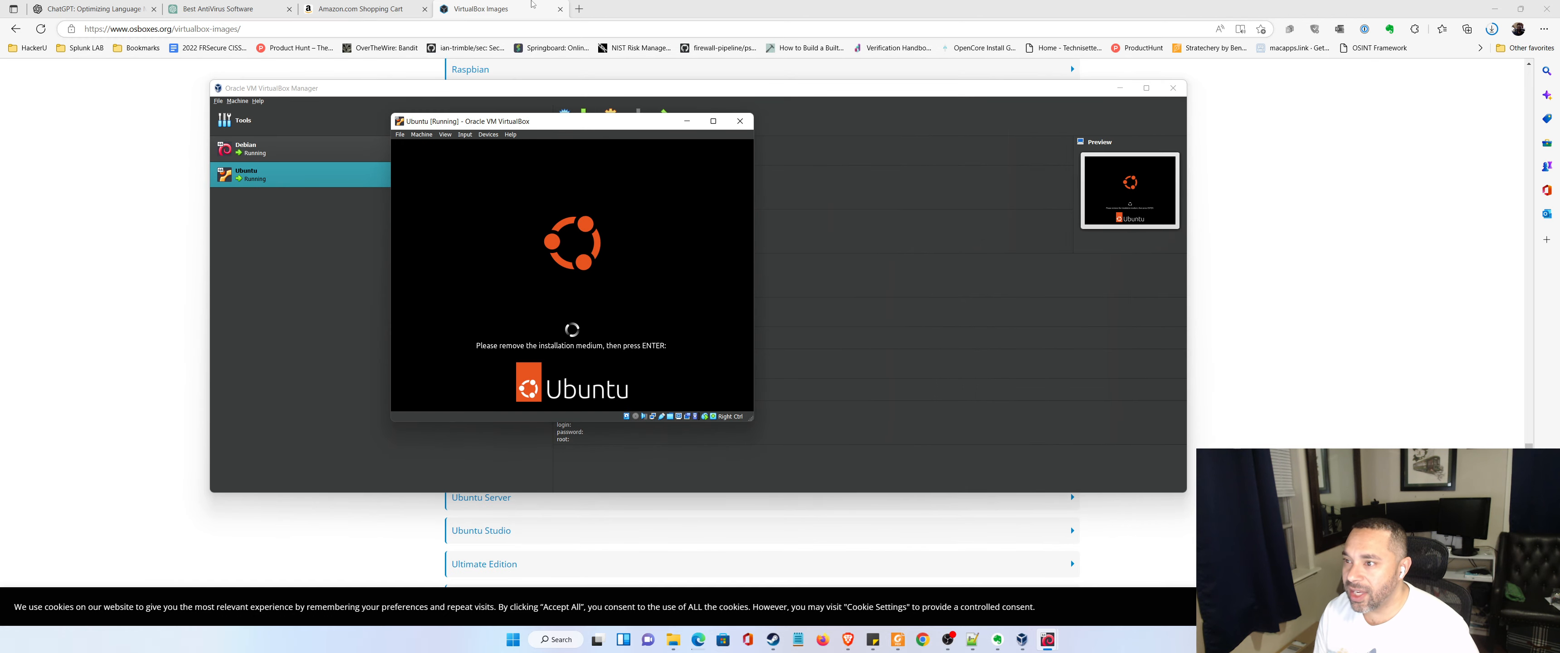
Check the virtual optical drive for the installation disk and continue the restart into Ubuntu.
{"action": "left_click", "coordinate": [488, 135]}
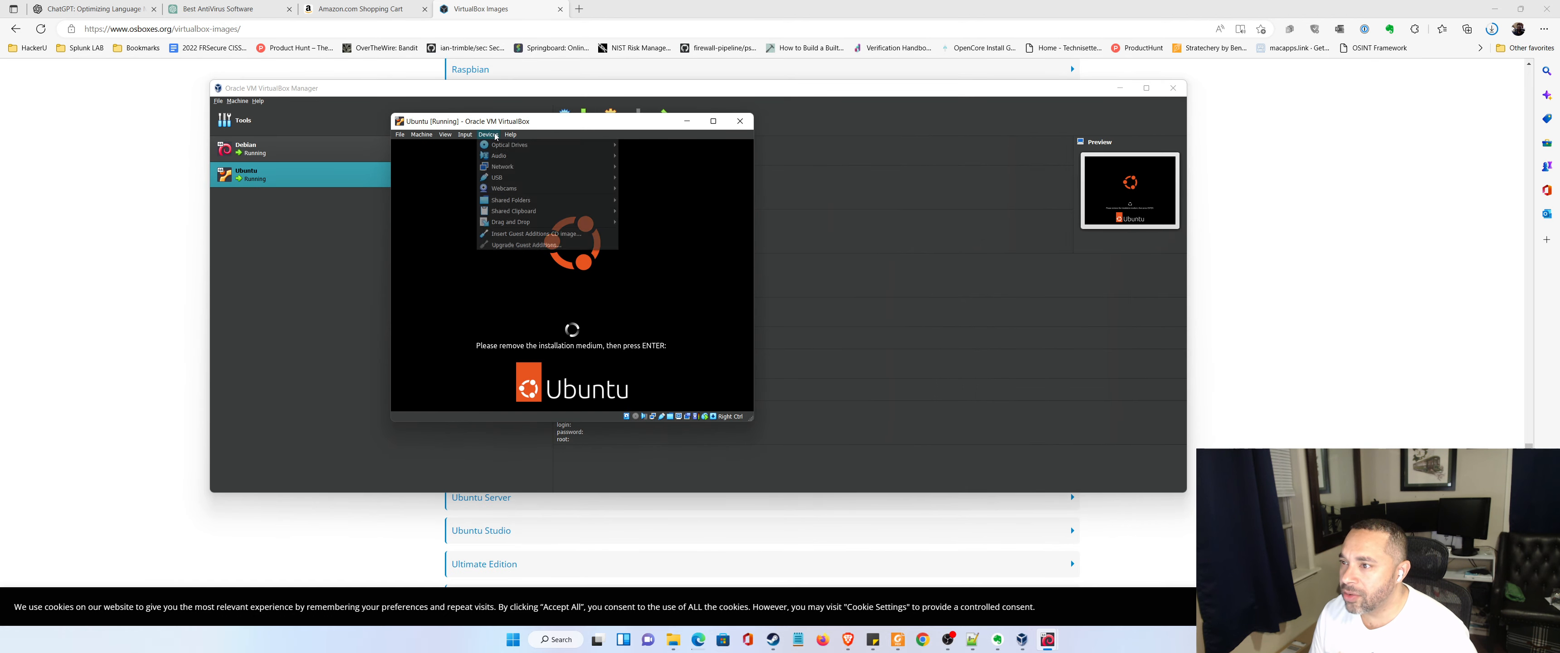
{"action": "mouse_move", "coordinate": [545, 145]}
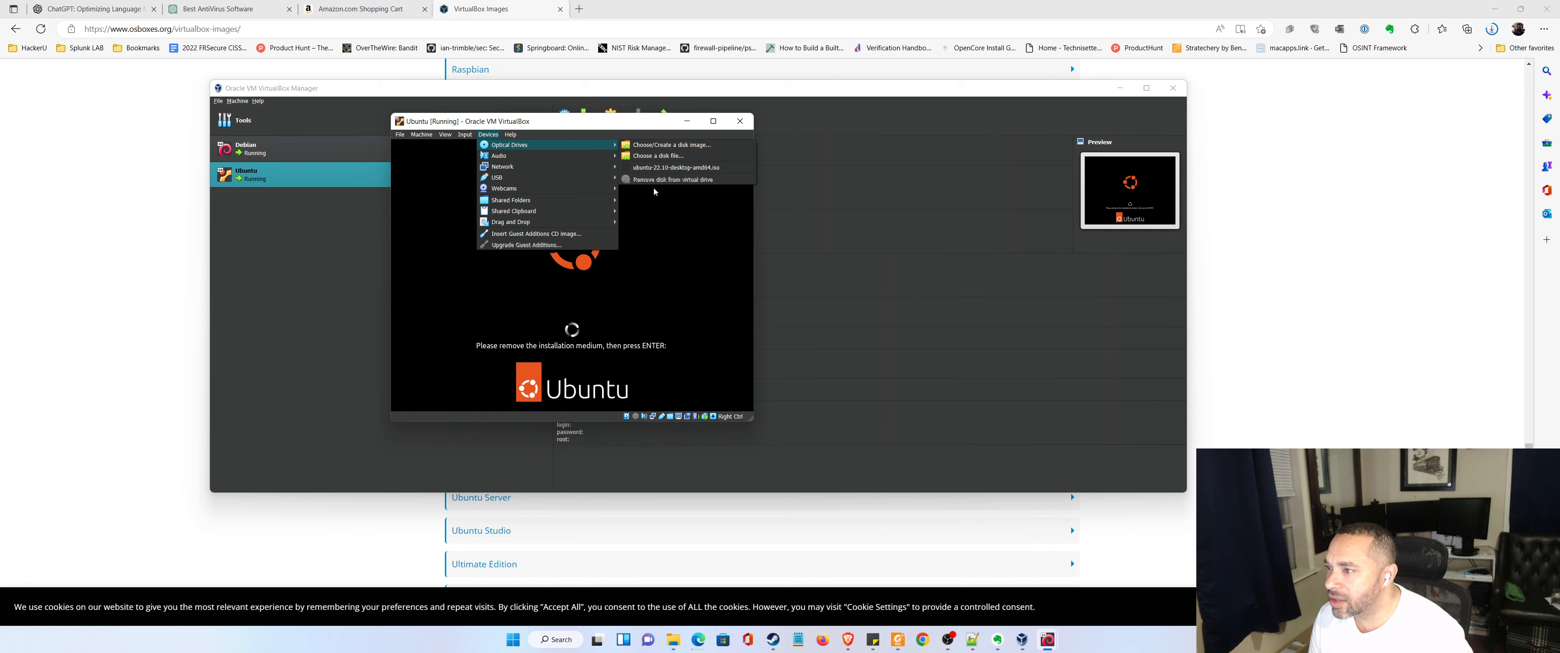
{"action": "key", "text": "Escape"}
{"action": "key", "text": "Escape"}
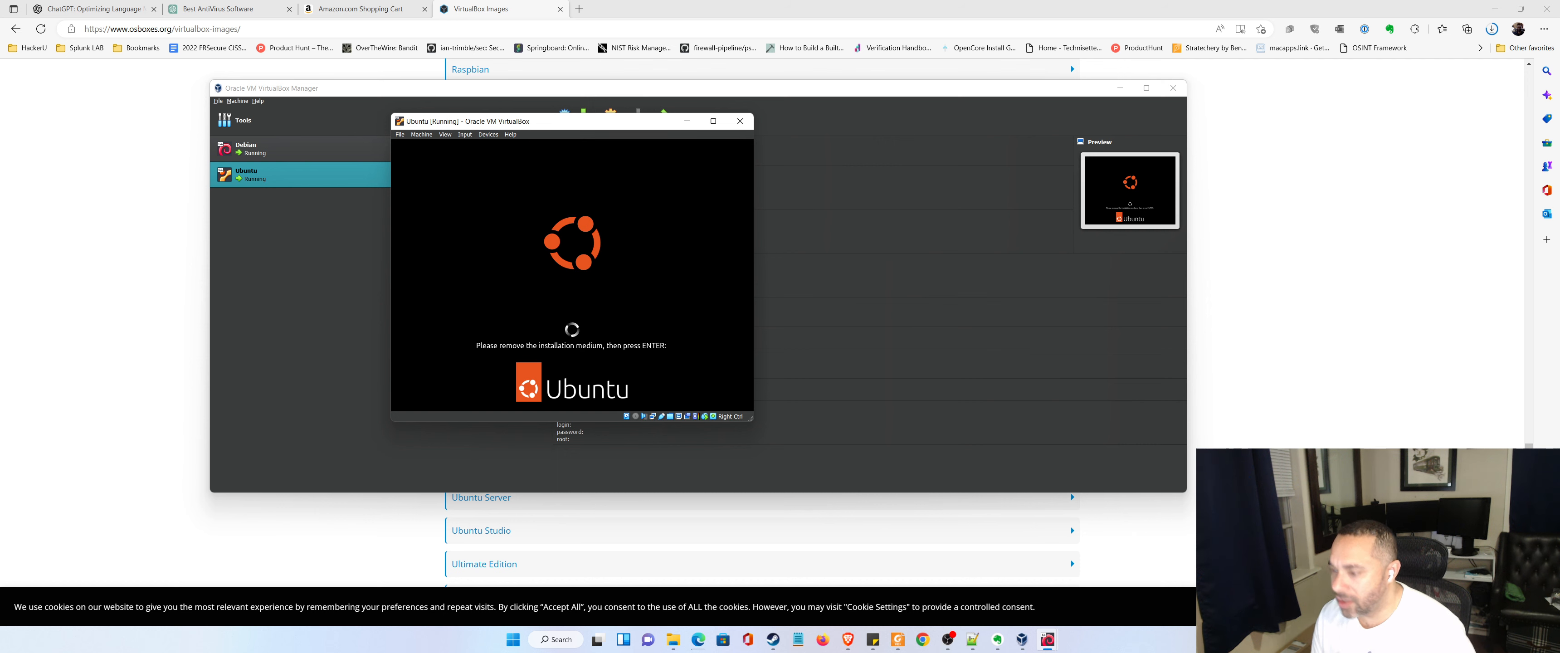
{"action": "key", "text": "Return"}
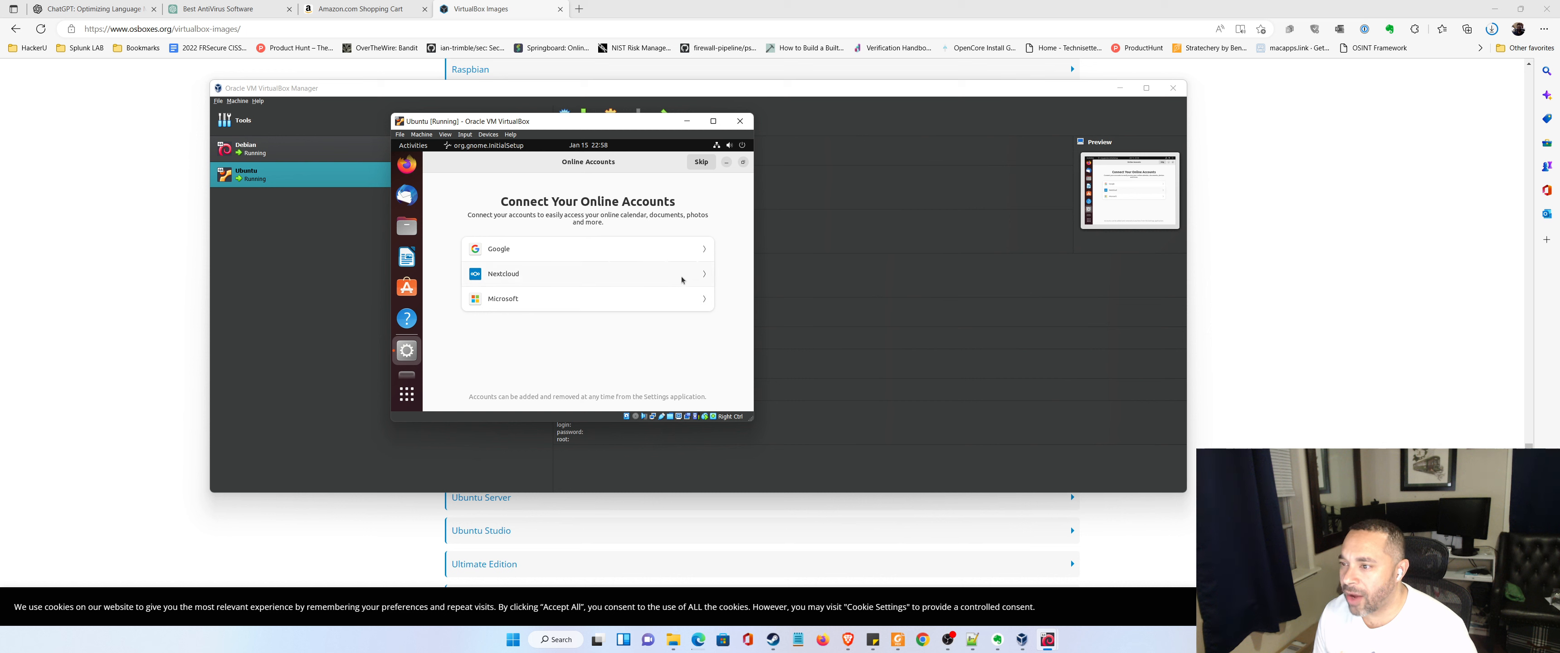
View the Microsoft account sign-in, close it, and skip connecting online accounts.
{"action": "left_click", "coordinate": [581, 303]}
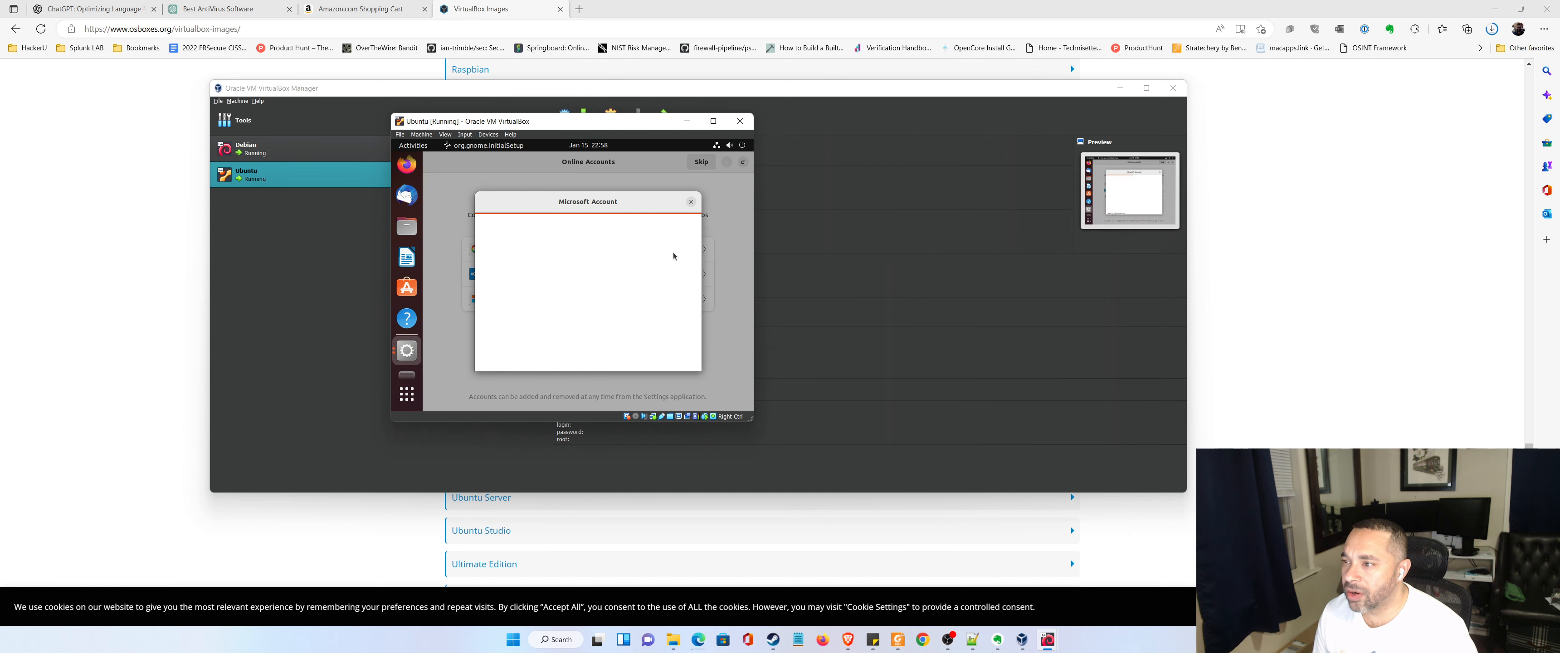
{"action": "left_click", "coordinate": [692, 204]}
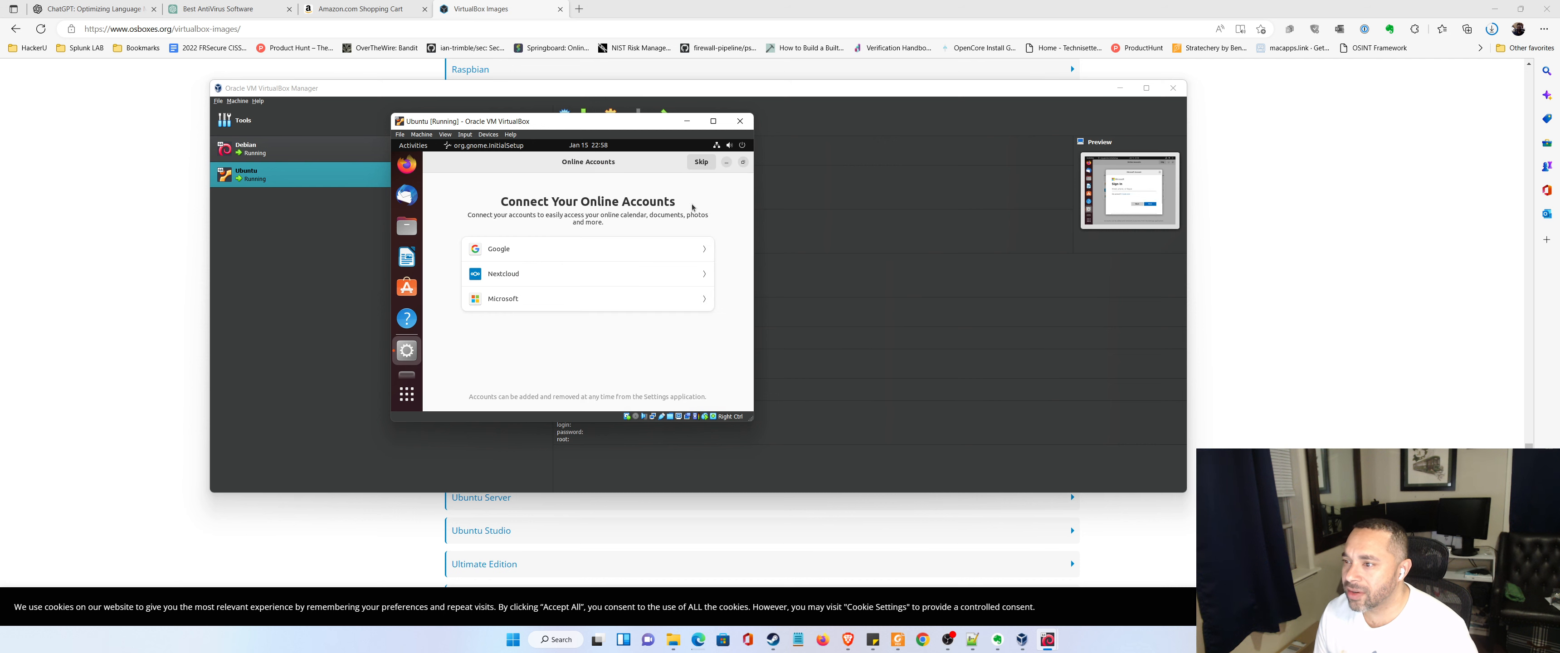
{"action": "left_click", "coordinate": [702, 169]}
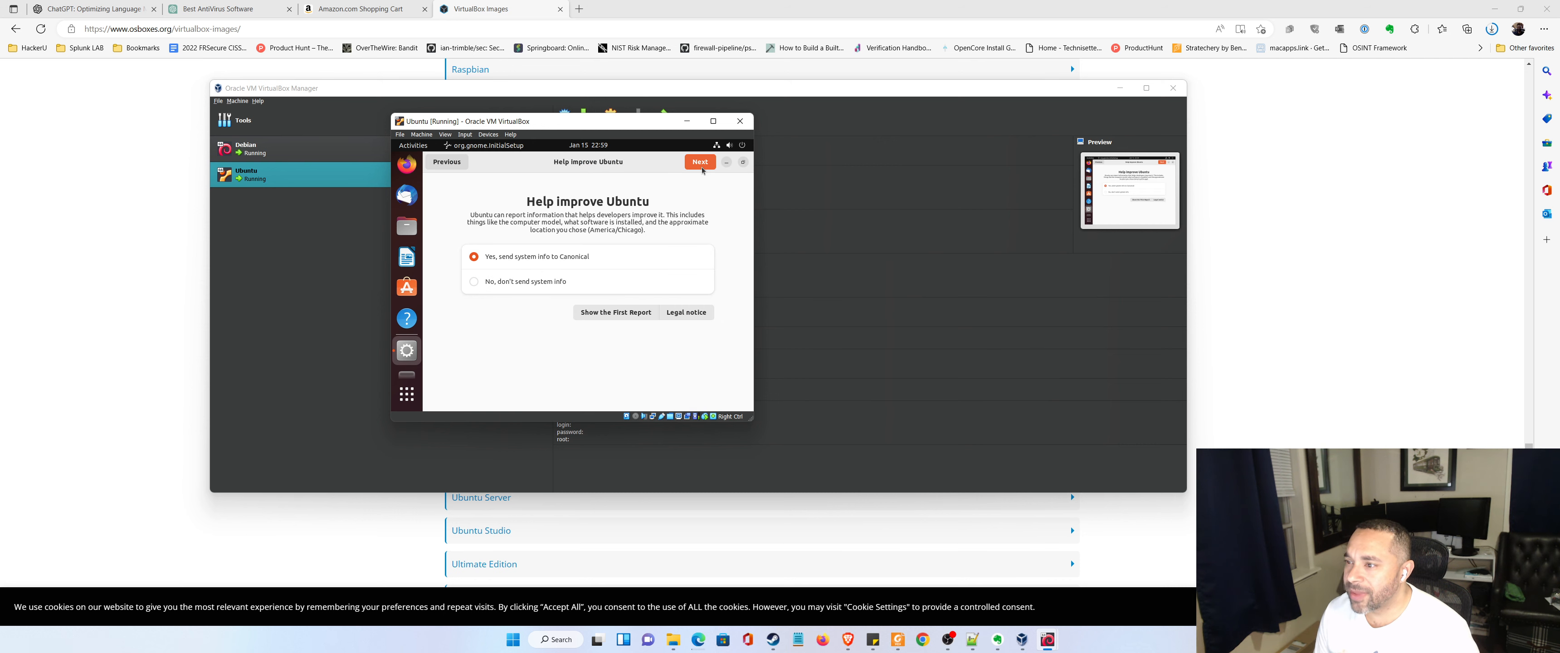
Decline sending system info to Canonical and continue past the privacy page with Location Services off.
{"action": "left_click", "coordinate": [527, 282]}
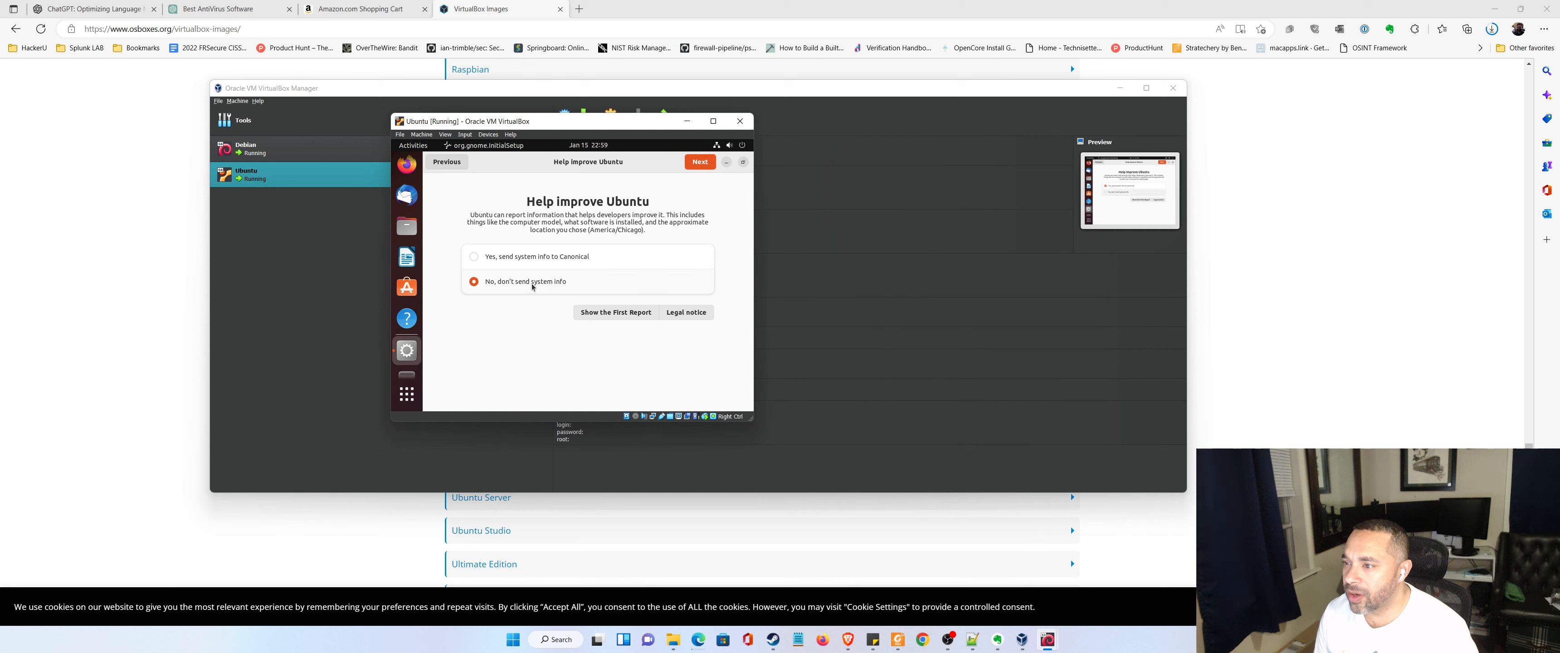
{"action": "left_click", "coordinate": [697, 164]}
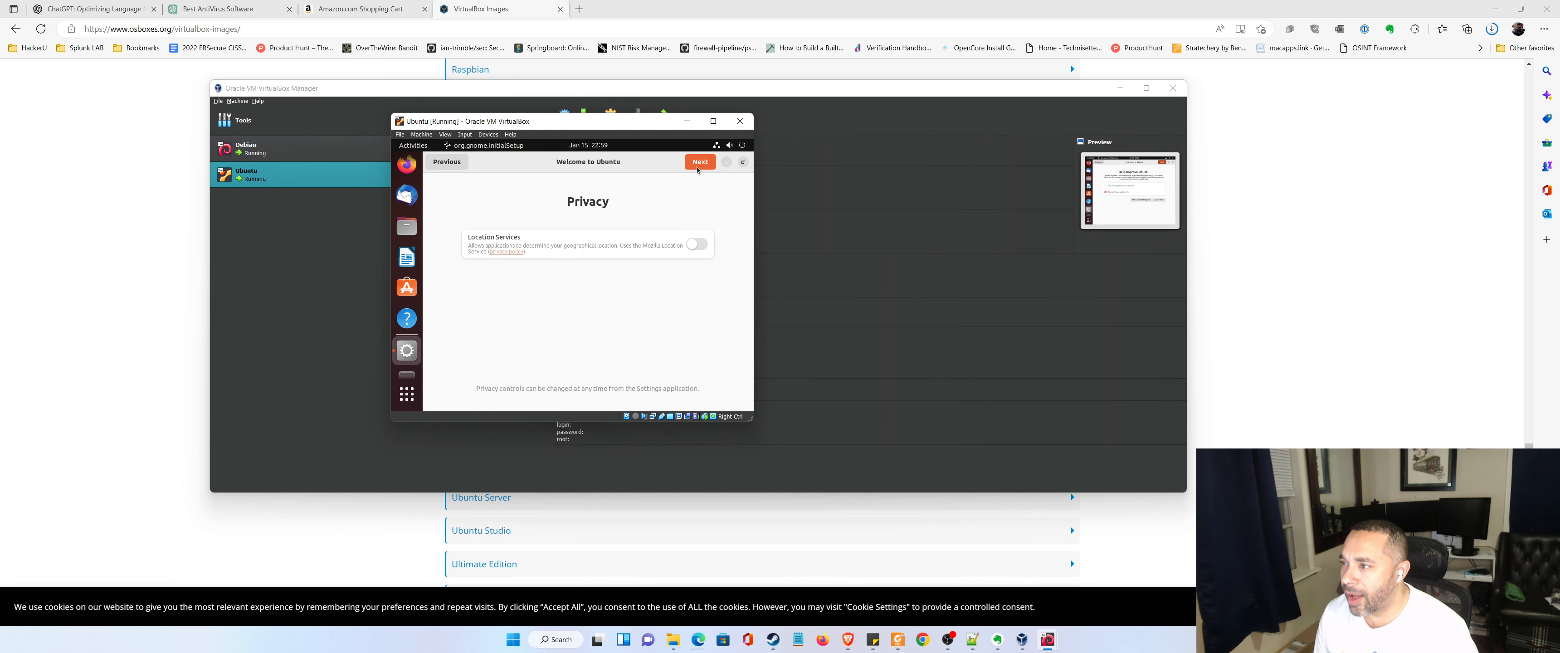
{"action": "left_click", "coordinate": [694, 245]}
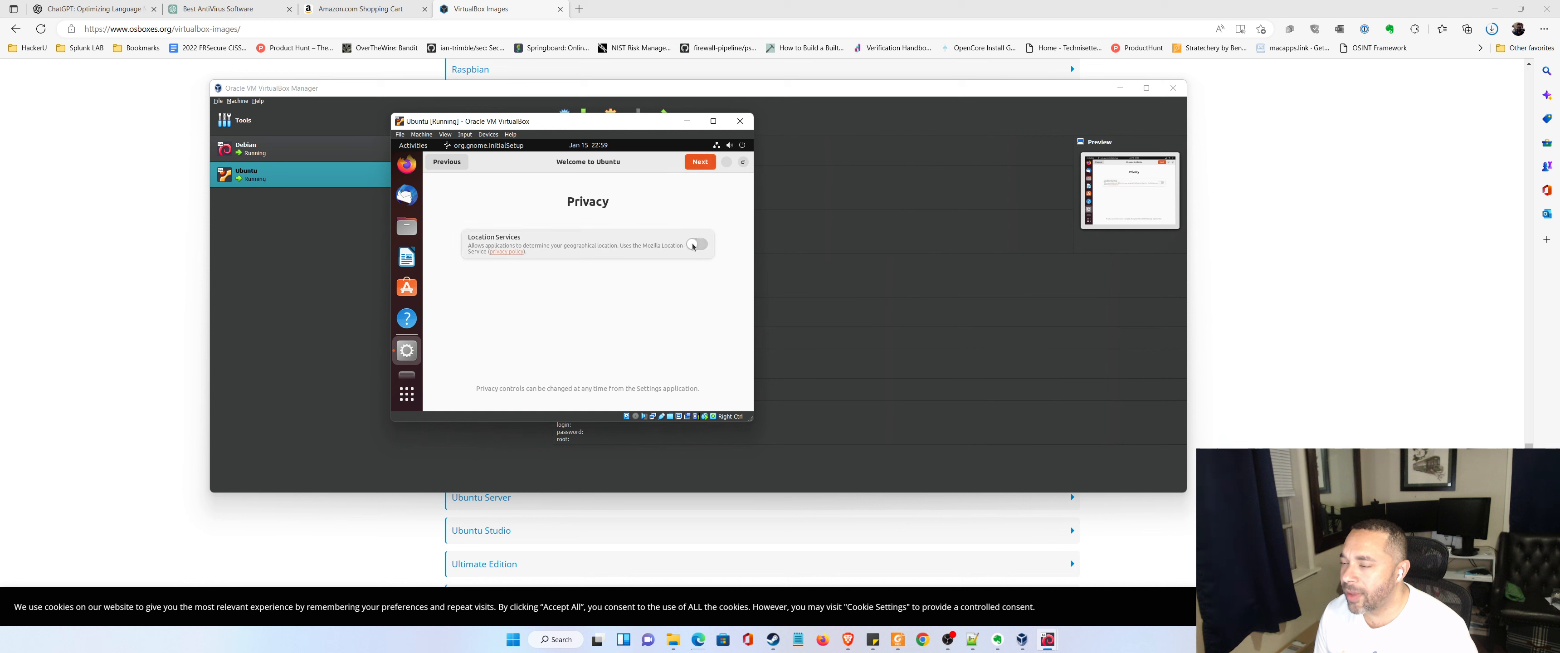
{"action": "left_click", "coordinate": [699, 164]}
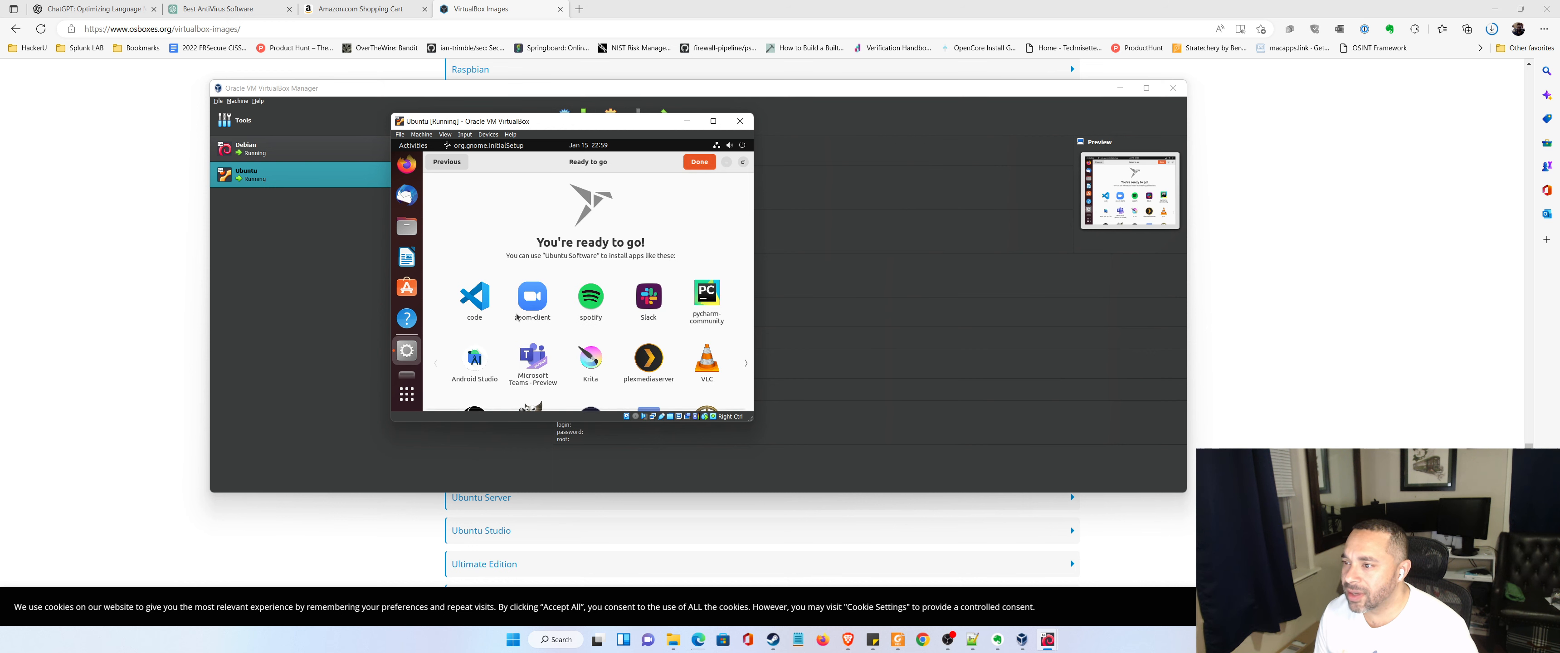
Browse the suggested Ubuntu Software apps and finish the initial setup.
{"action": "scroll", "coordinate": [514, 313], "scroll_direction": "down", "scroll_amount": 2}
{"action": "scroll", "coordinate": [516, 315], "scroll_direction": "up", "scroll_amount": 2}
{"action": "scroll", "coordinate": [491, 233], "scroll_direction": "down", "scroll_amount": 2}
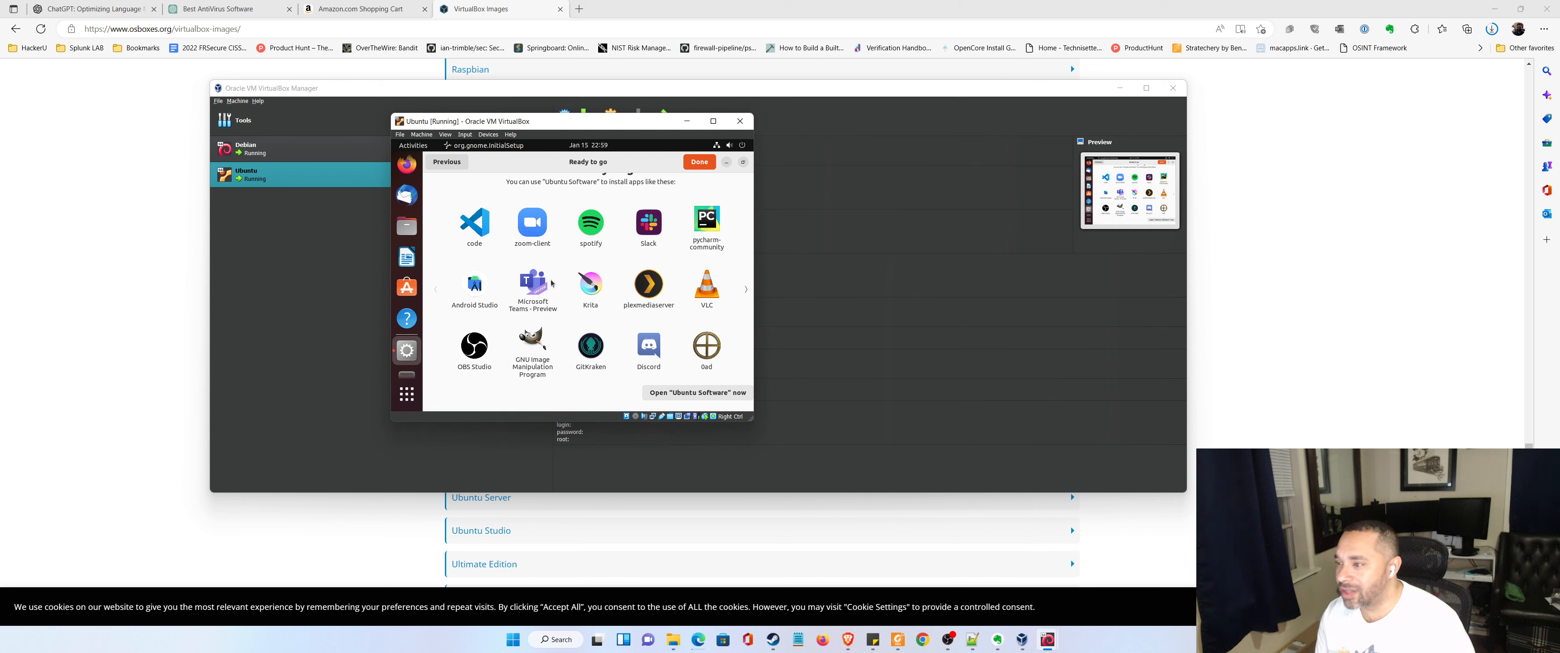
{"action": "left_click", "coordinate": [700, 162]}
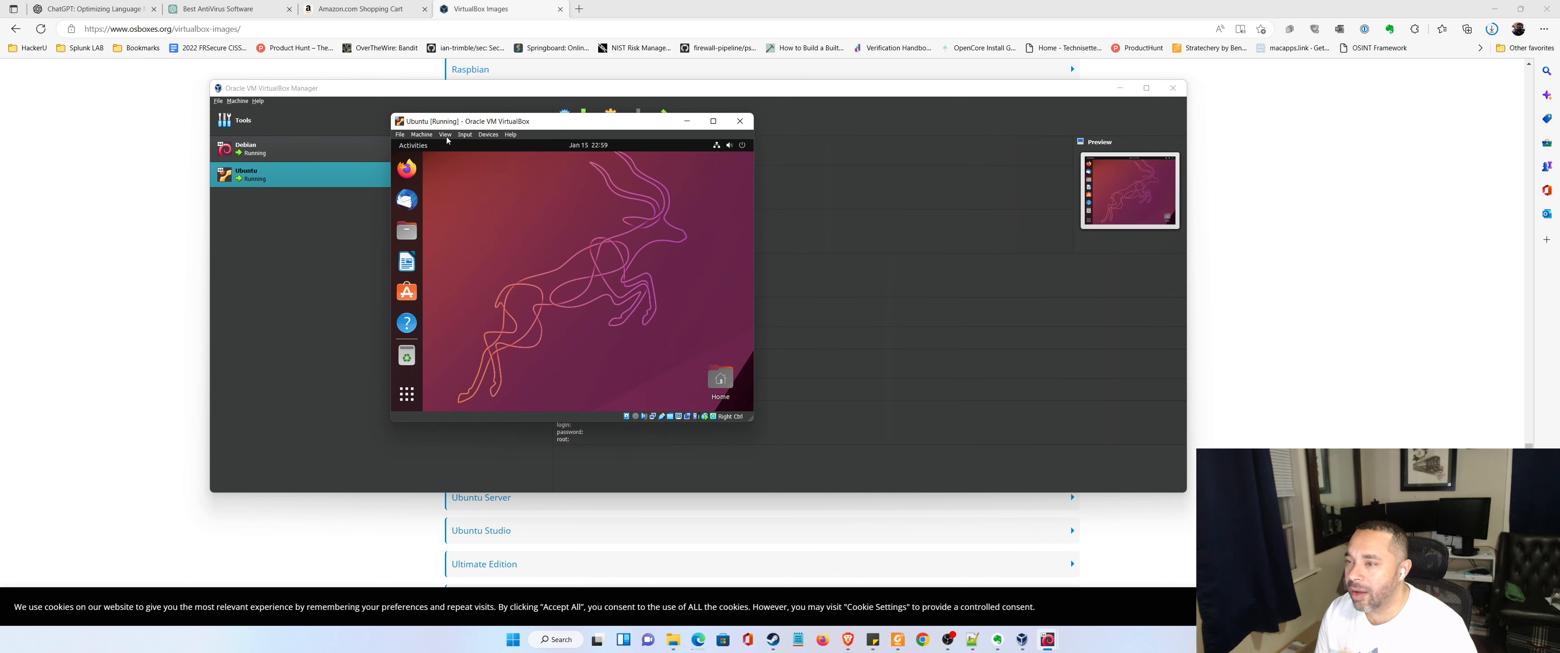
Insert the Guest Additions CD image into the virtual machine and open the VBox_GAs_7.0.4 disc in Files.
{"action": "left_click", "coordinate": [488, 134]}
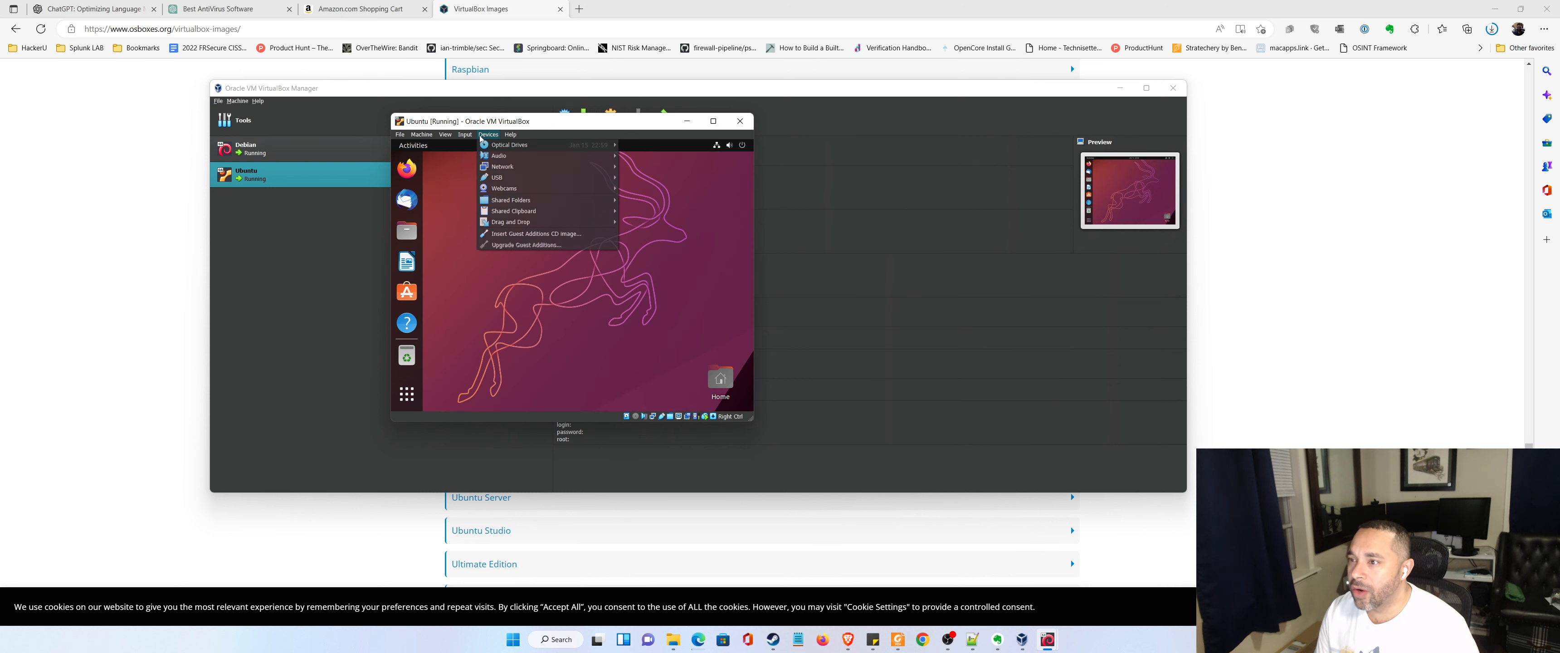
{"action": "left_click", "coordinate": [513, 234]}
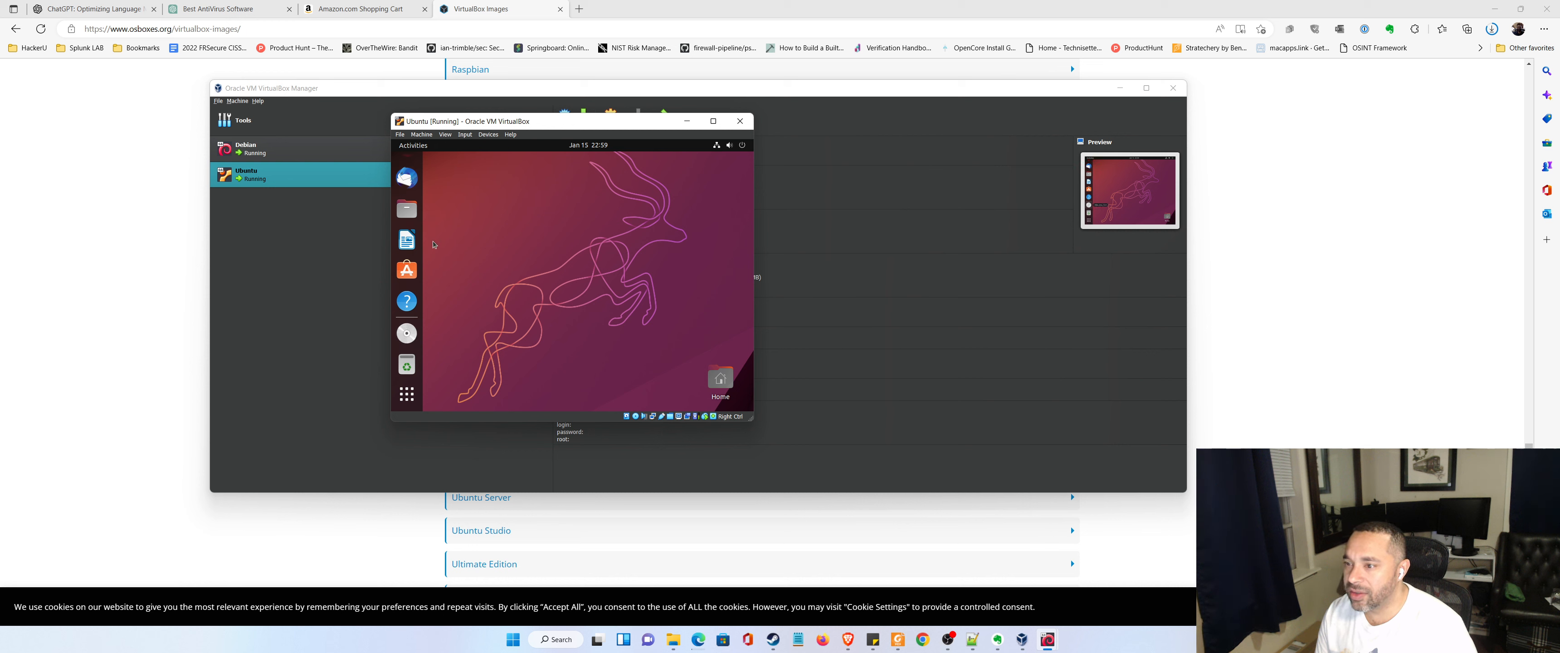
{"action": "left_click", "coordinate": [407, 209]}
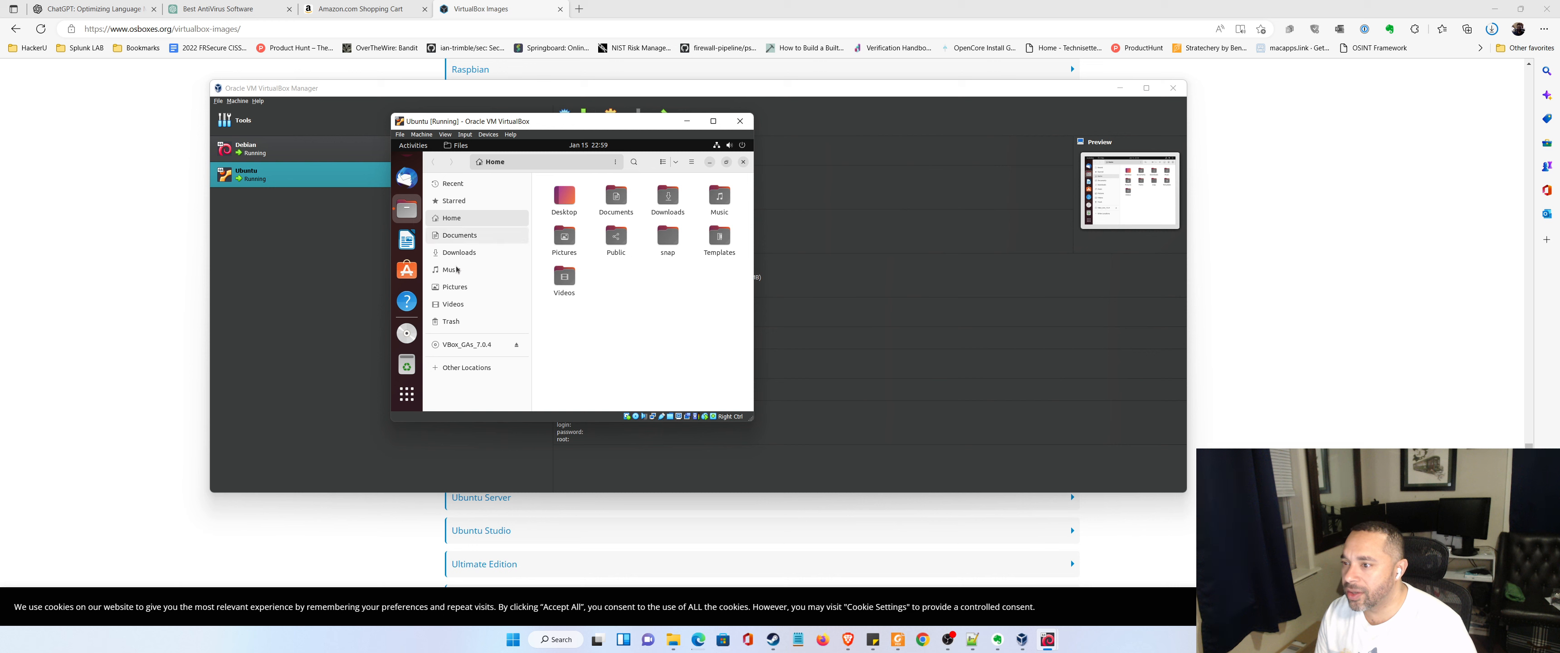
{"action": "left_click", "coordinate": [465, 344]}
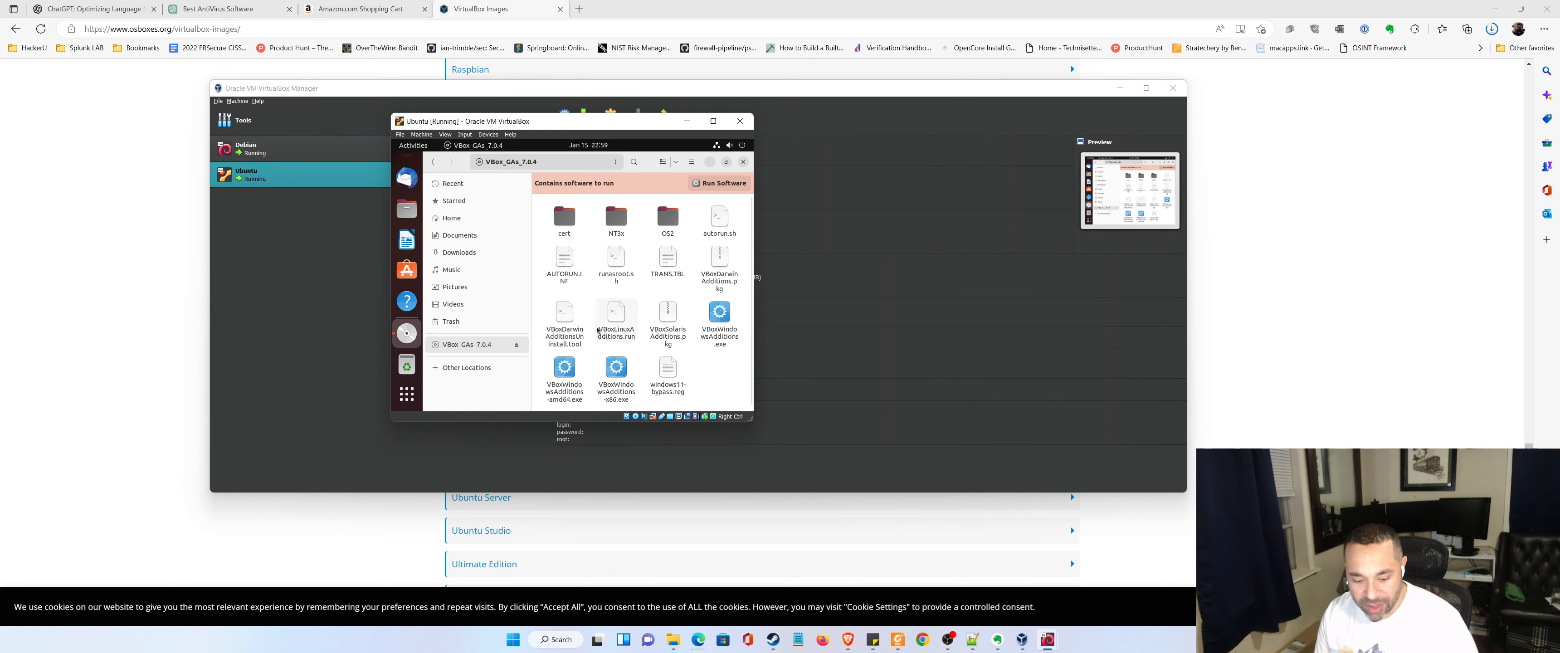
Select and copy all the files on the VBox_GAs_7.0.4 disc and postpone the offered software update.
{"action": "key", "text": "ctrl+a"}
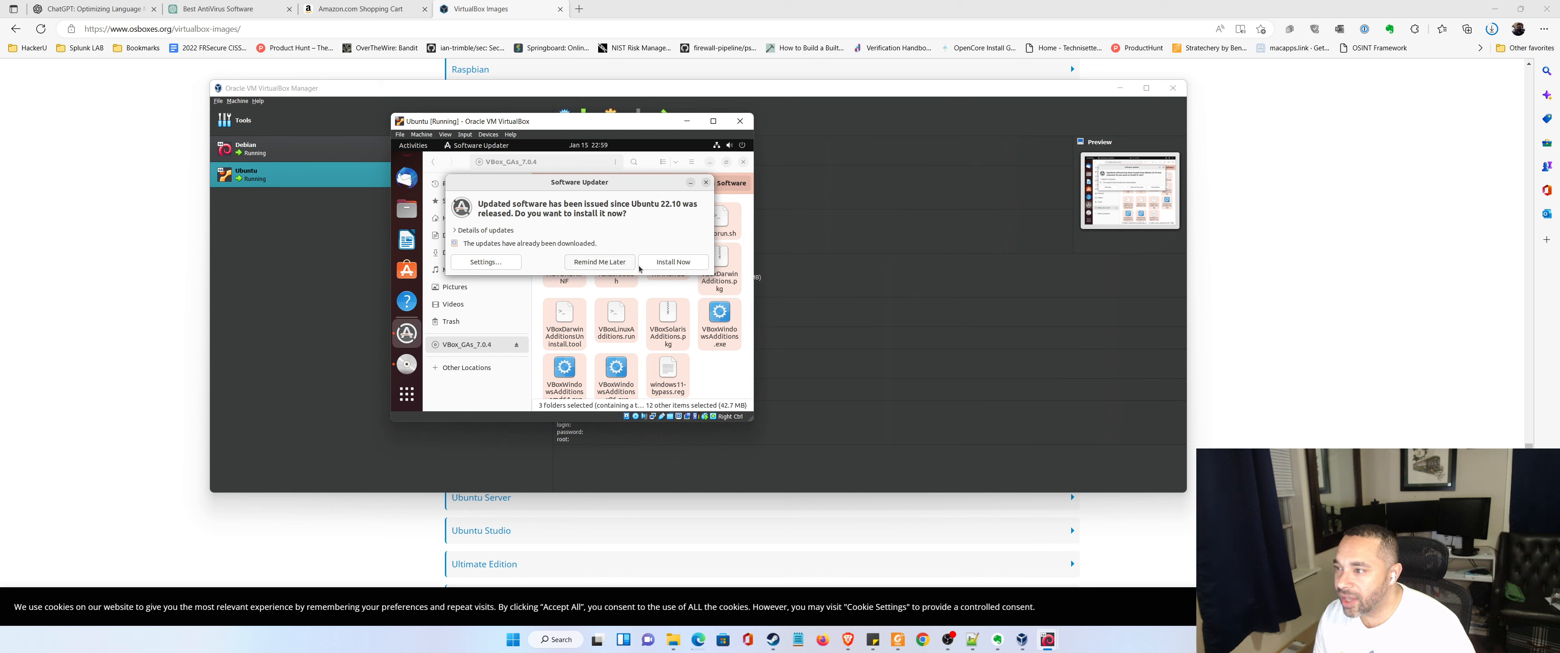
{"action": "left_click", "coordinate": [589, 265]}
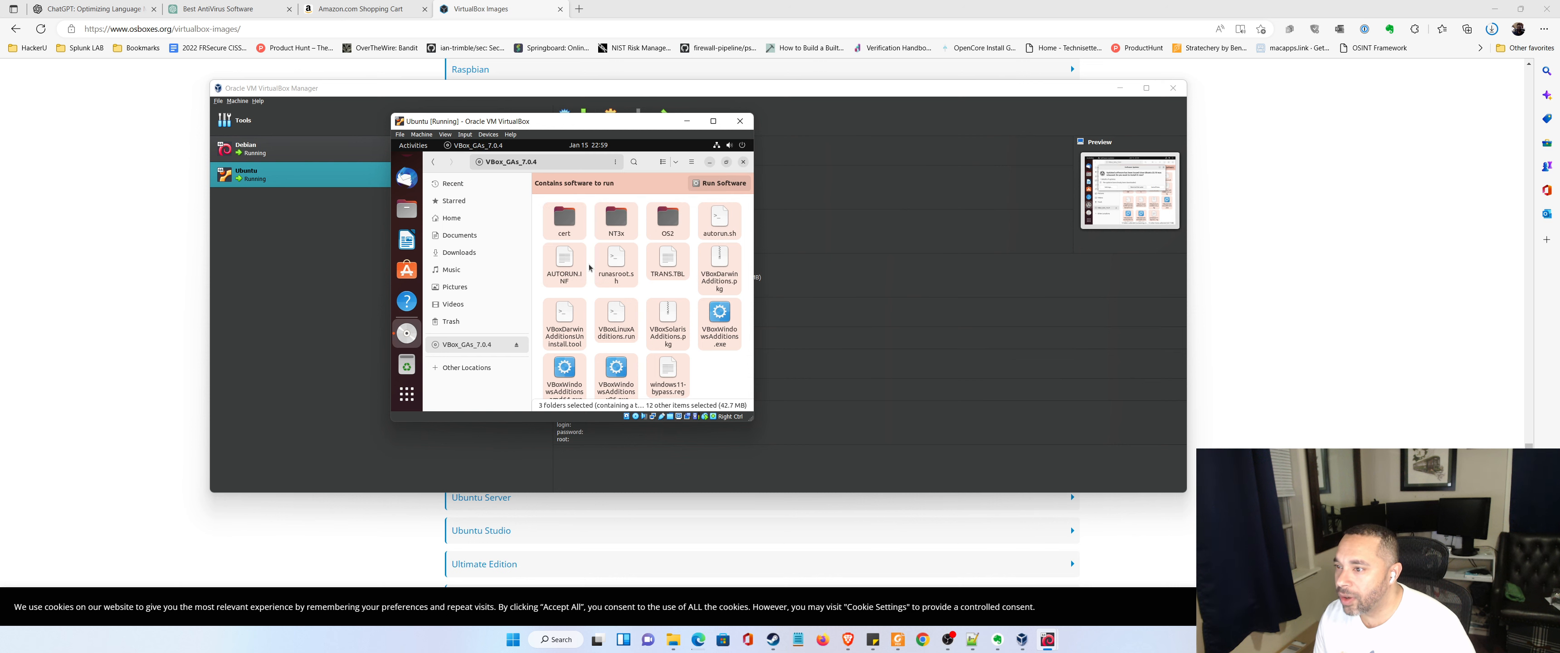
Create a new folder named vbox in the Downloads folder.
{"action": "left_click", "coordinate": [475, 251]}
{"action": "right_click", "coordinate": [589, 216]}
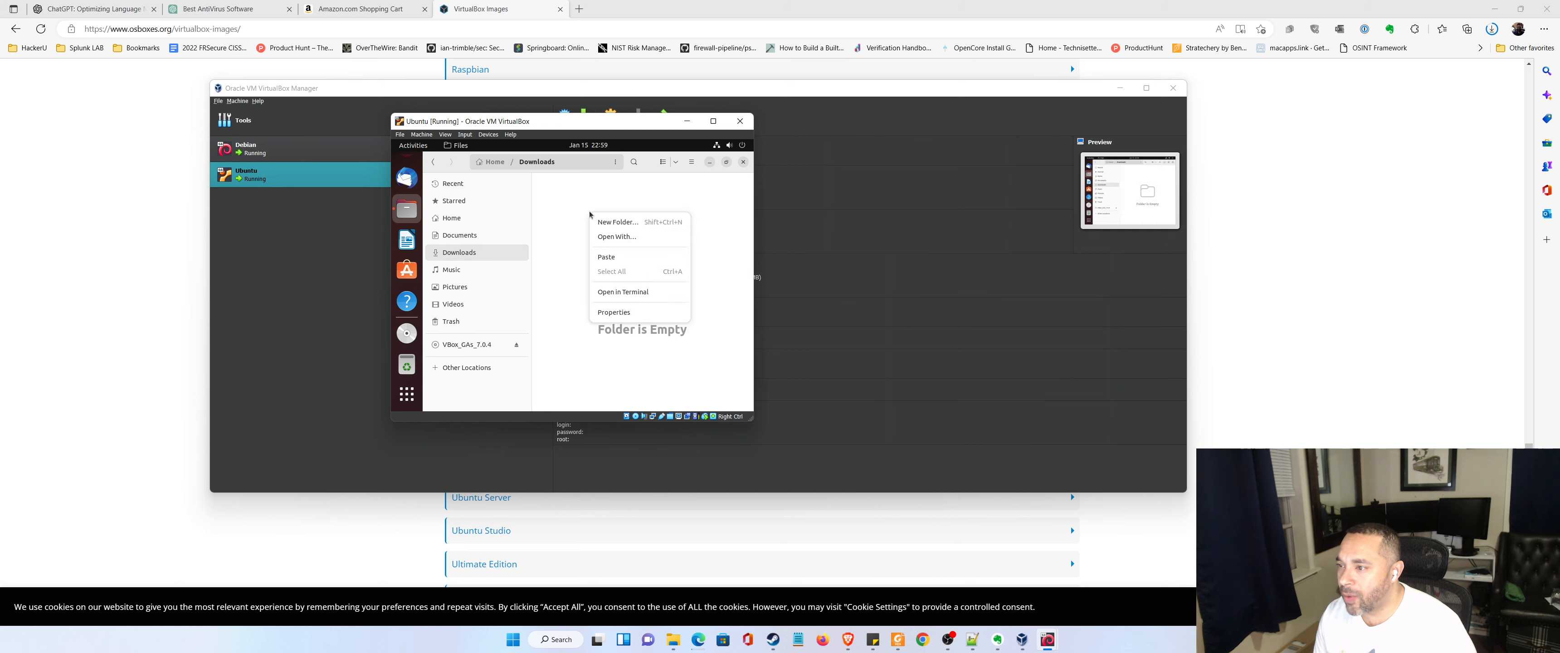
{"action": "left_click", "coordinate": [632, 227]}
{"action": "type", "text": "vob"}
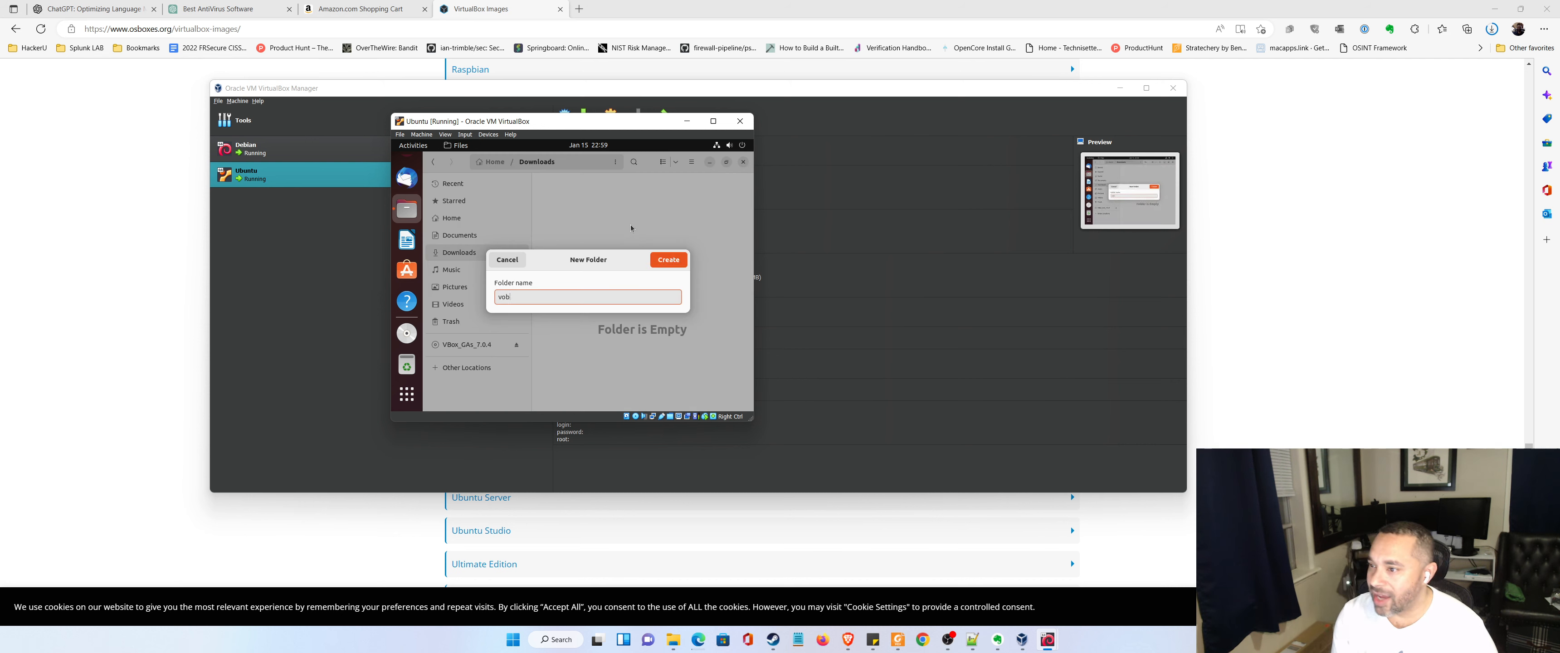
{"action": "type", "text": "x"}
{"action": "key", "text": "BackSpace"}
{"action": "key", "text": "BackSpace"}
{"action": "key", "text": "BackSpace"}
{"action": "type", "text": "vb"}
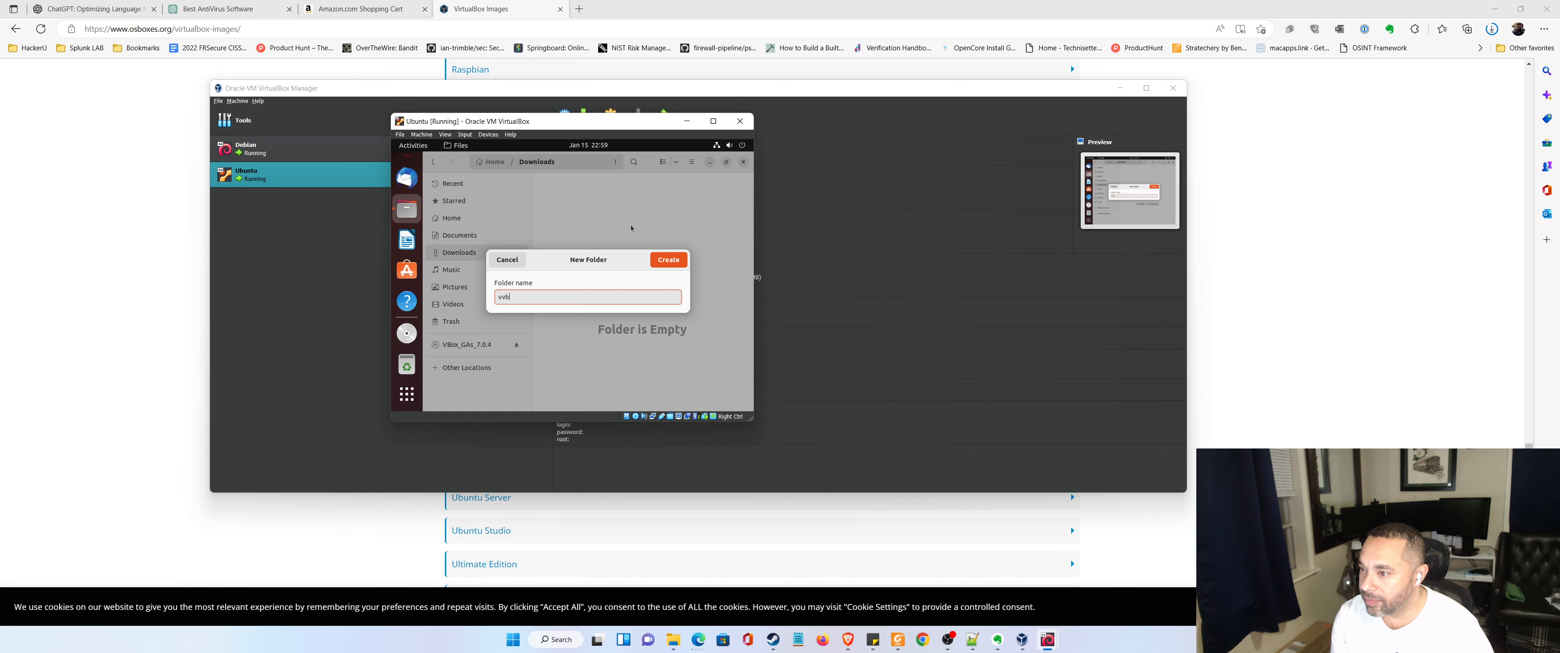
{"action": "key", "text": "BackSpace"}
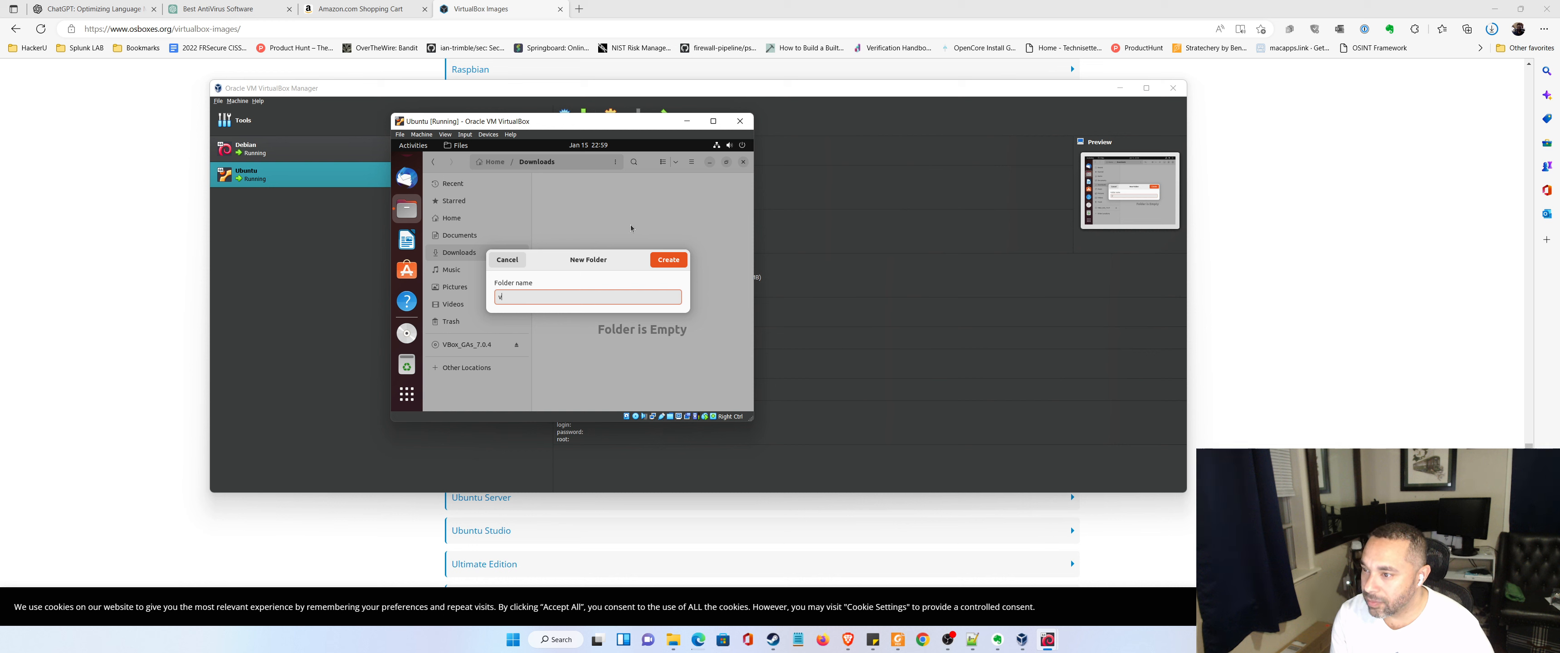
{"action": "type", "text": "box"}
{"action": "key", "text": "Return"}
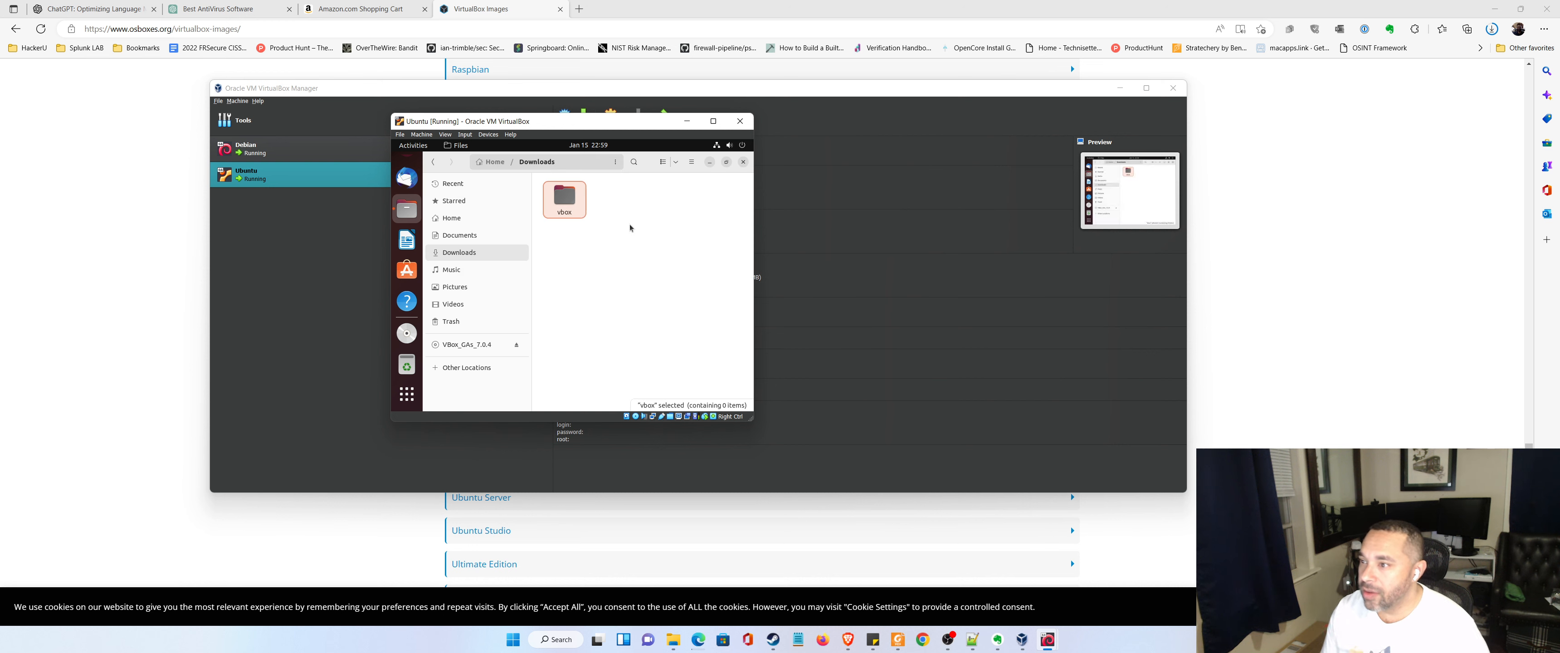
Paste the copied Guest Additions files into the vbox folder, check for VBoxLinuxAdditions.run, and close Files.
{"action": "double_click", "coordinate": [554, 197]}
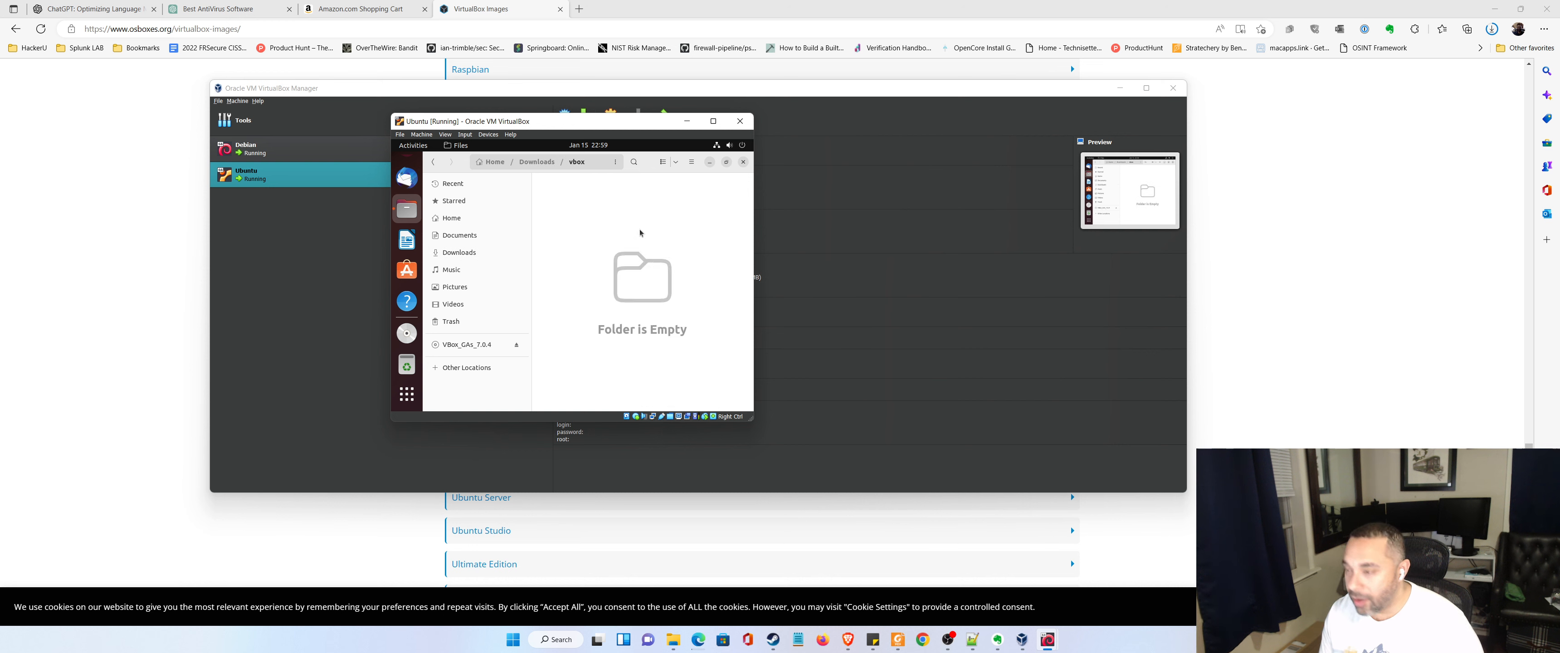
{"action": "key", "text": "ctrl+v"}
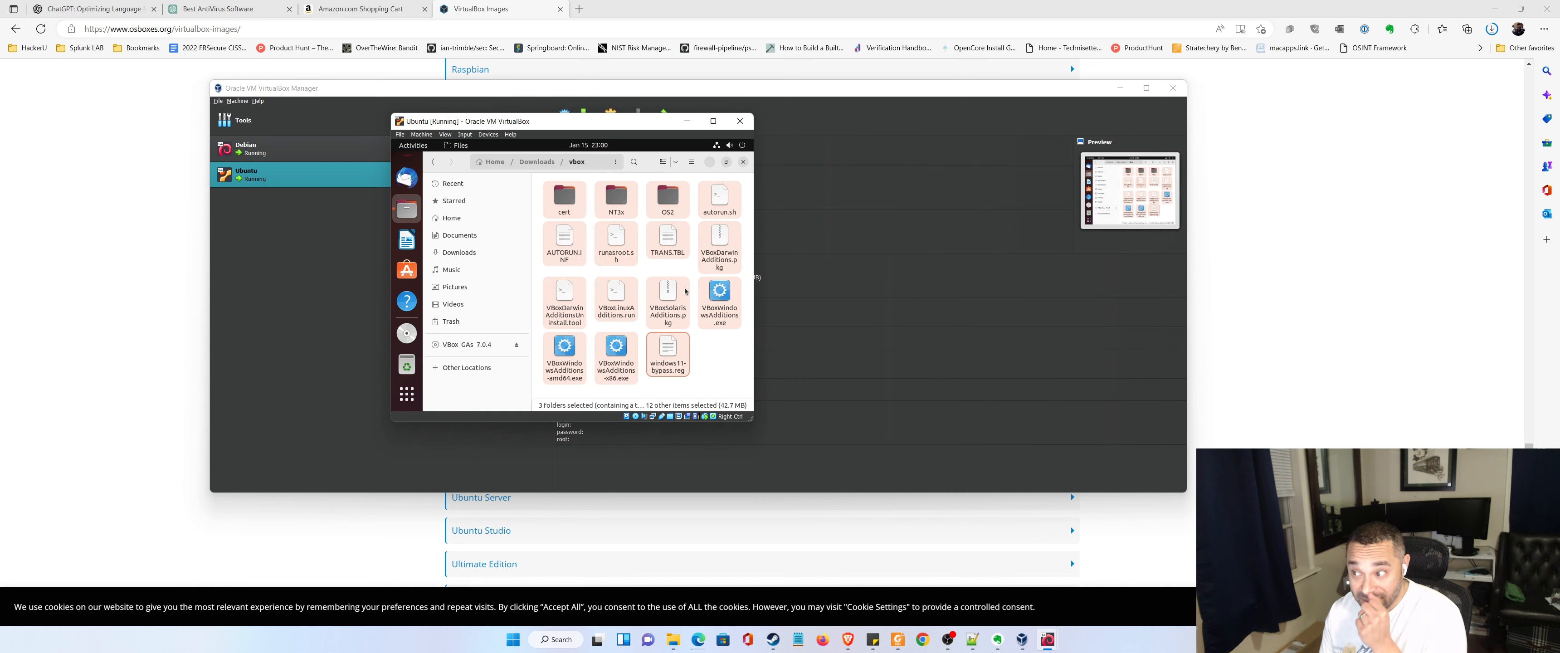
{"action": "left_click", "coordinate": [686, 291]}
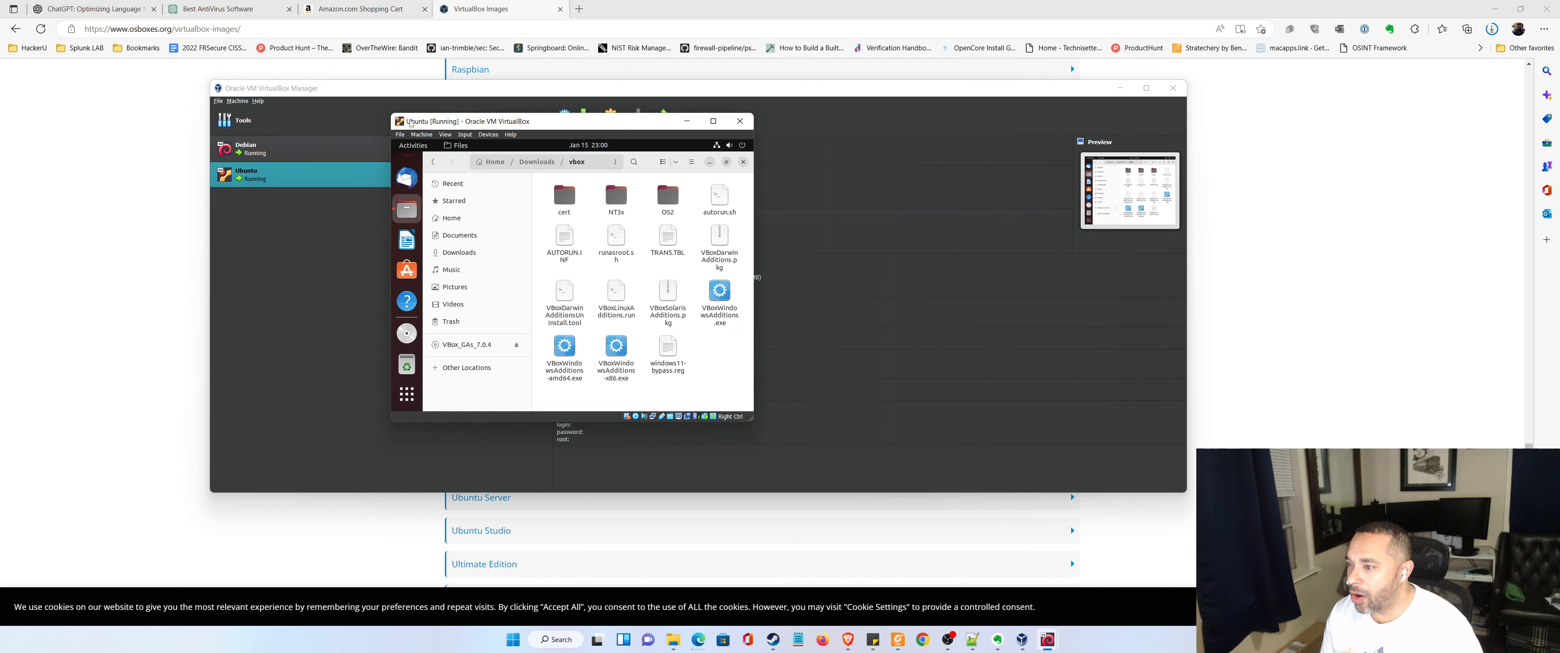
{"action": "left_click", "coordinate": [615, 297]}
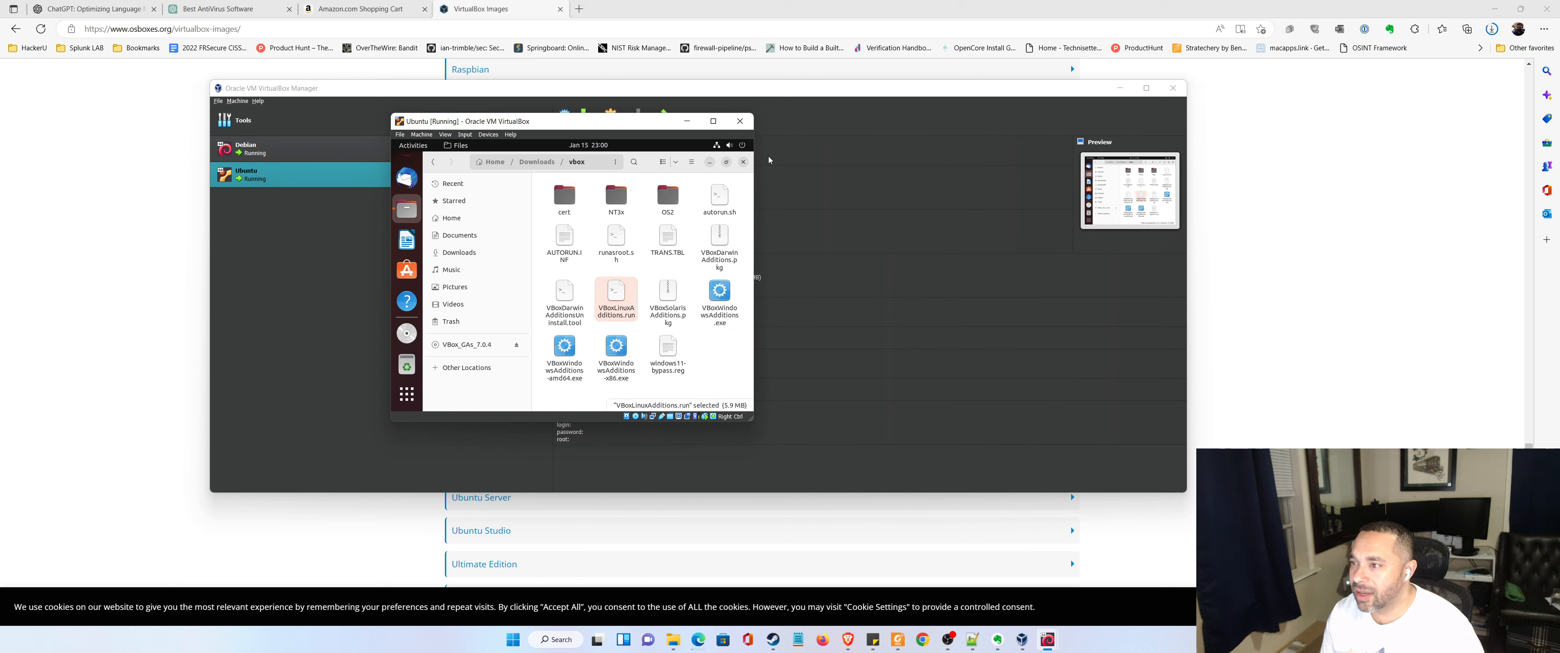
{"action": "left_click", "coordinate": [743, 162]}
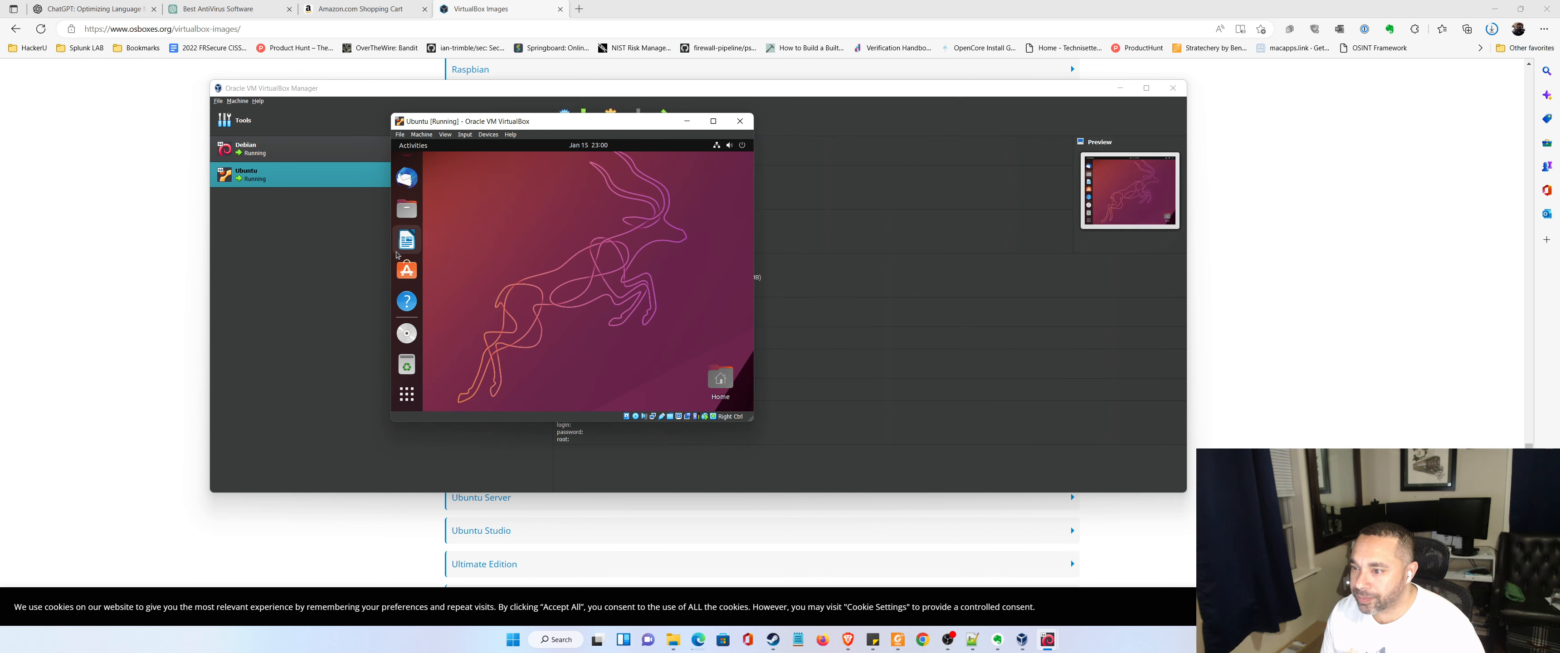
Find and open Terminal in the Ubuntu virtual machine and place the focus at its prompt.
{"action": "left_click", "coordinate": [416, 147]}
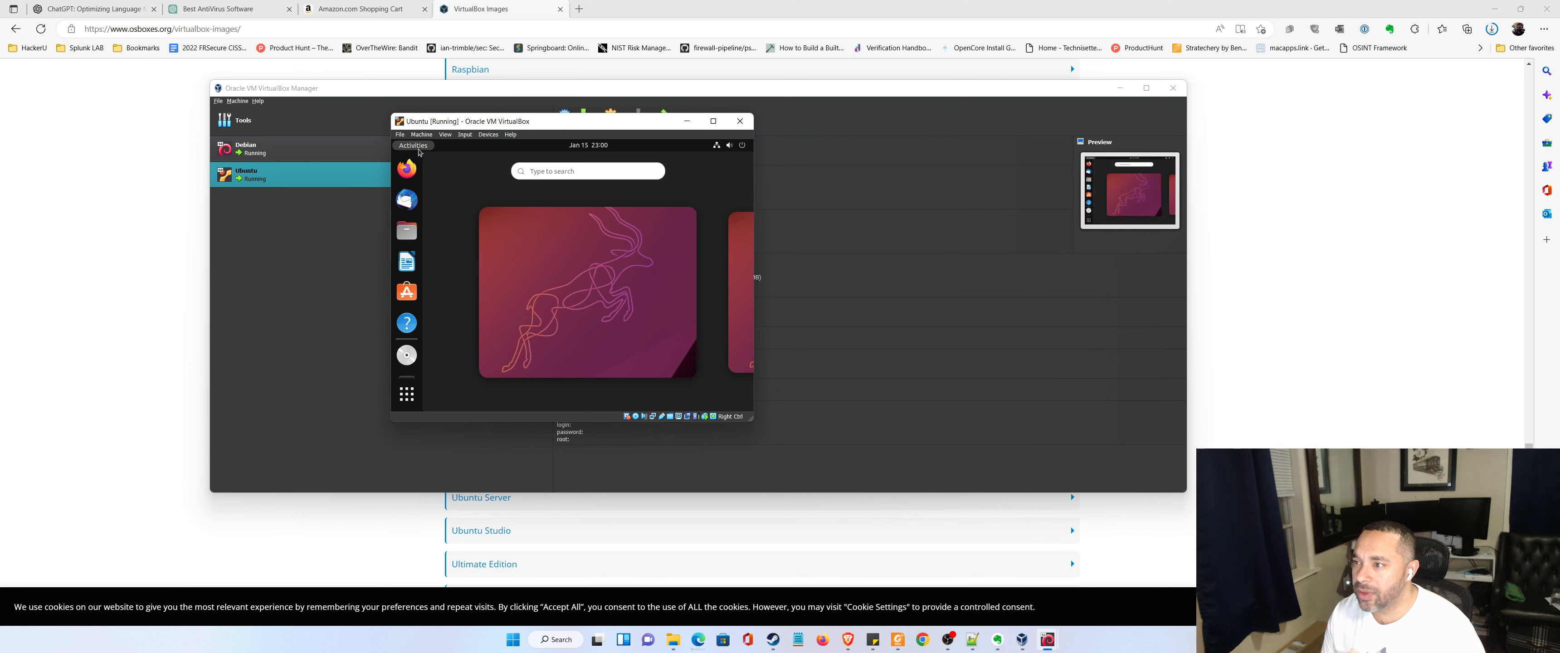
{"action": "type", "text": "terminal"}
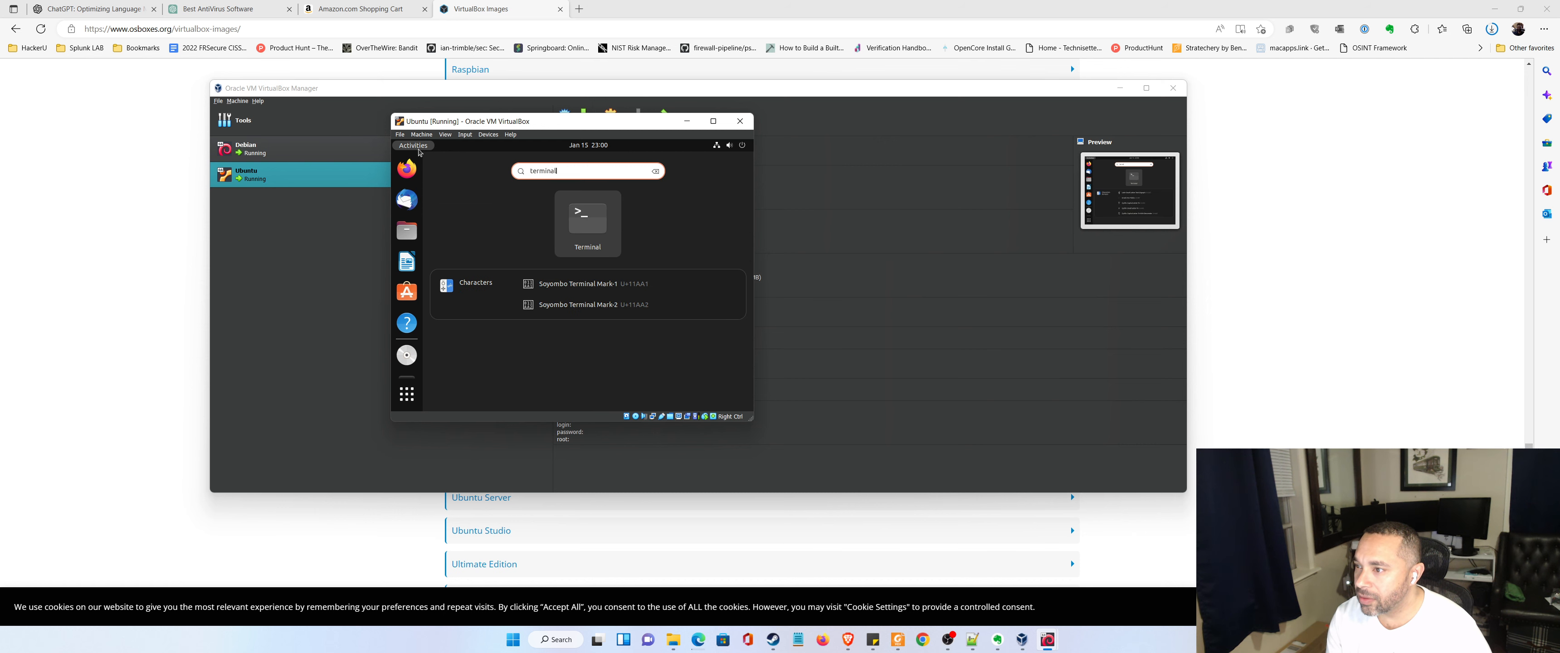
{"action": "key", "text": "Return"}
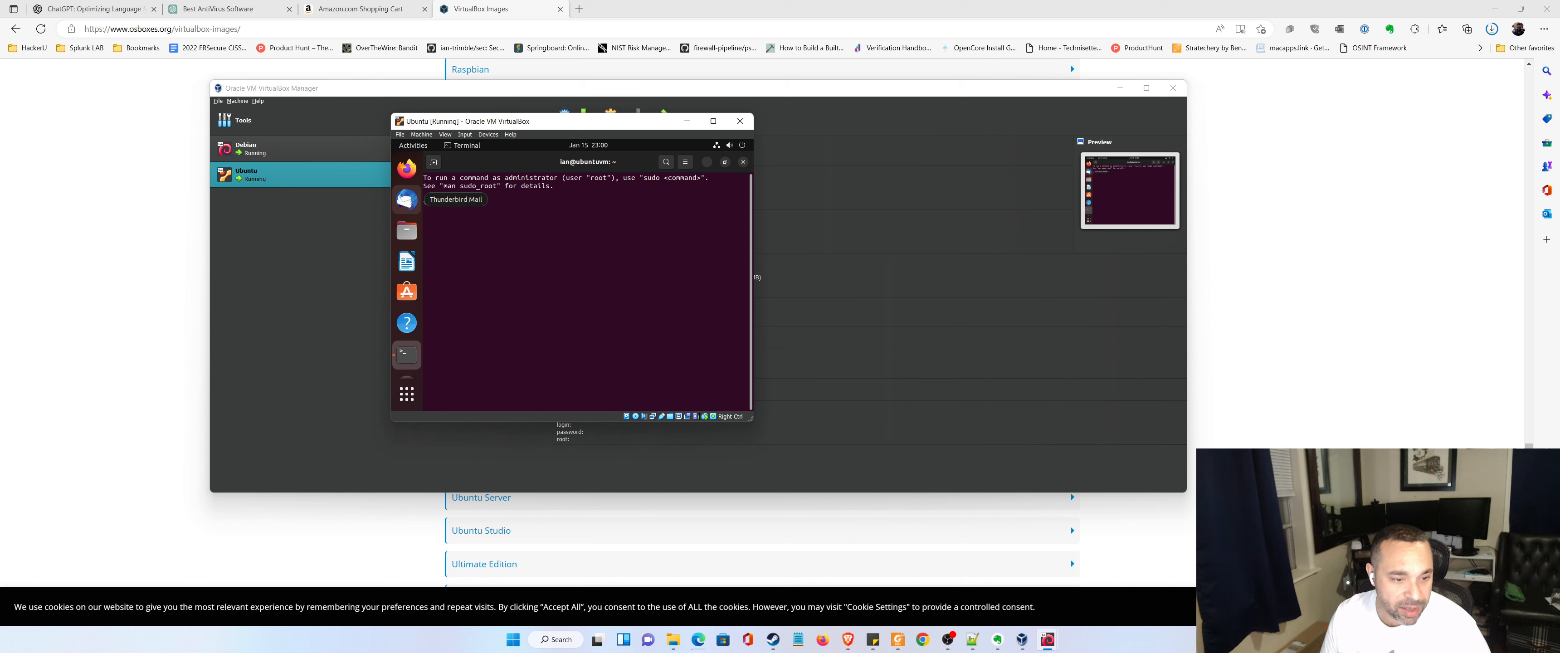
{"action": "key", "text": "alt+Tab"}
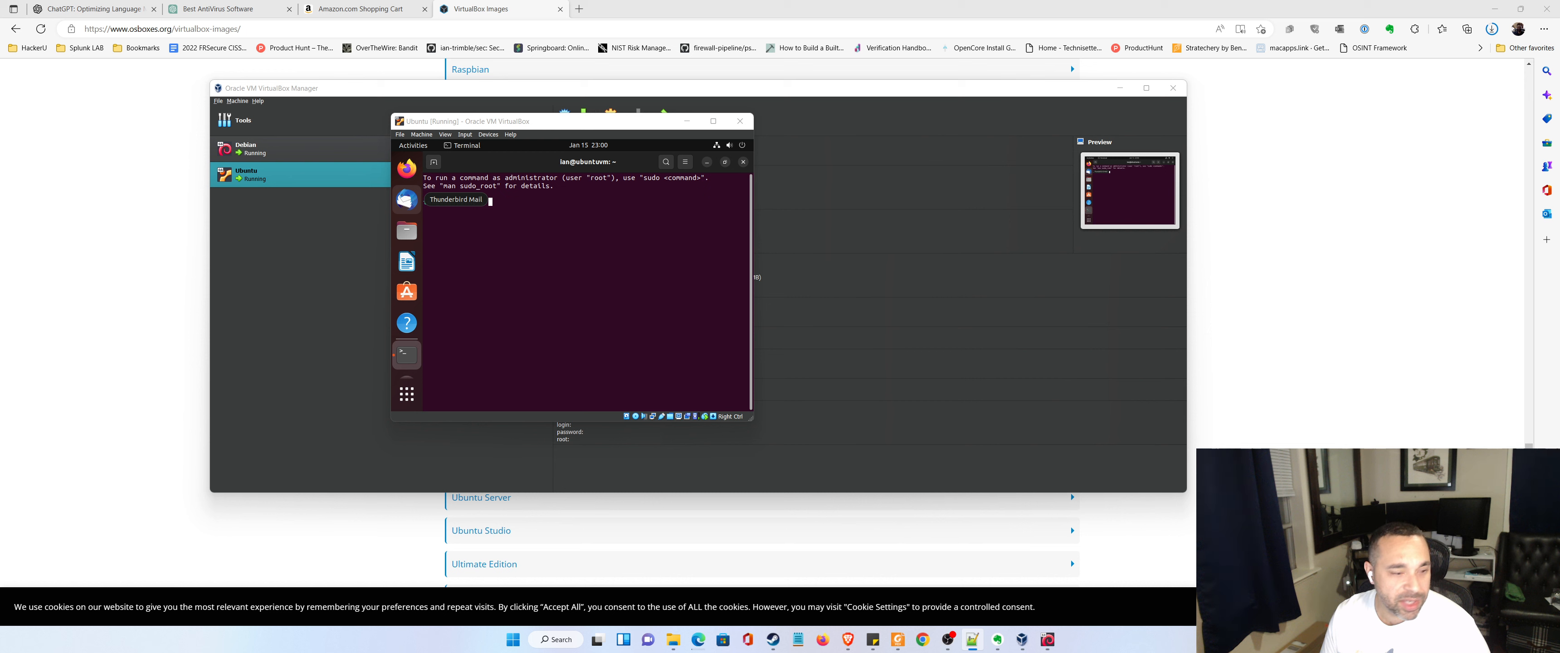
{"action": "key", "text": "alt+Tab"}
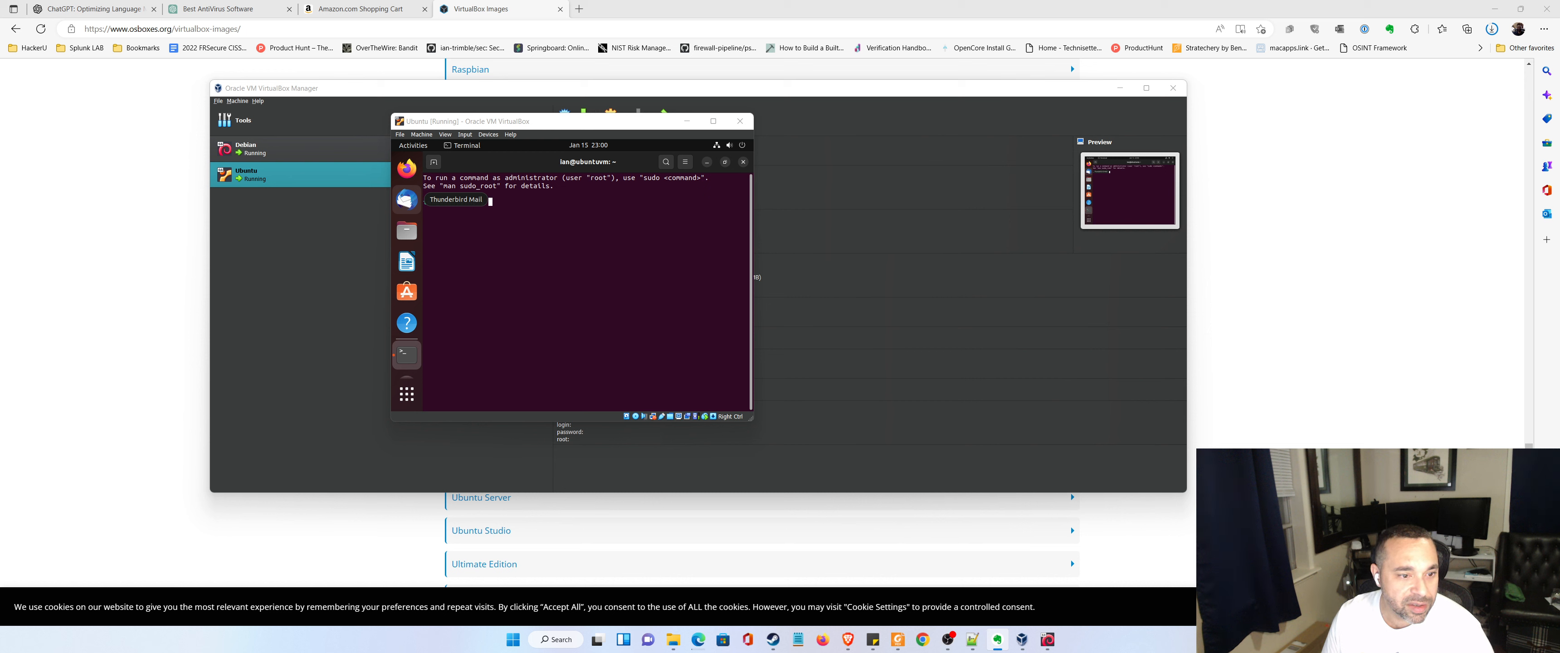
{"action": "left_click", "coordinate": [488, 201]}
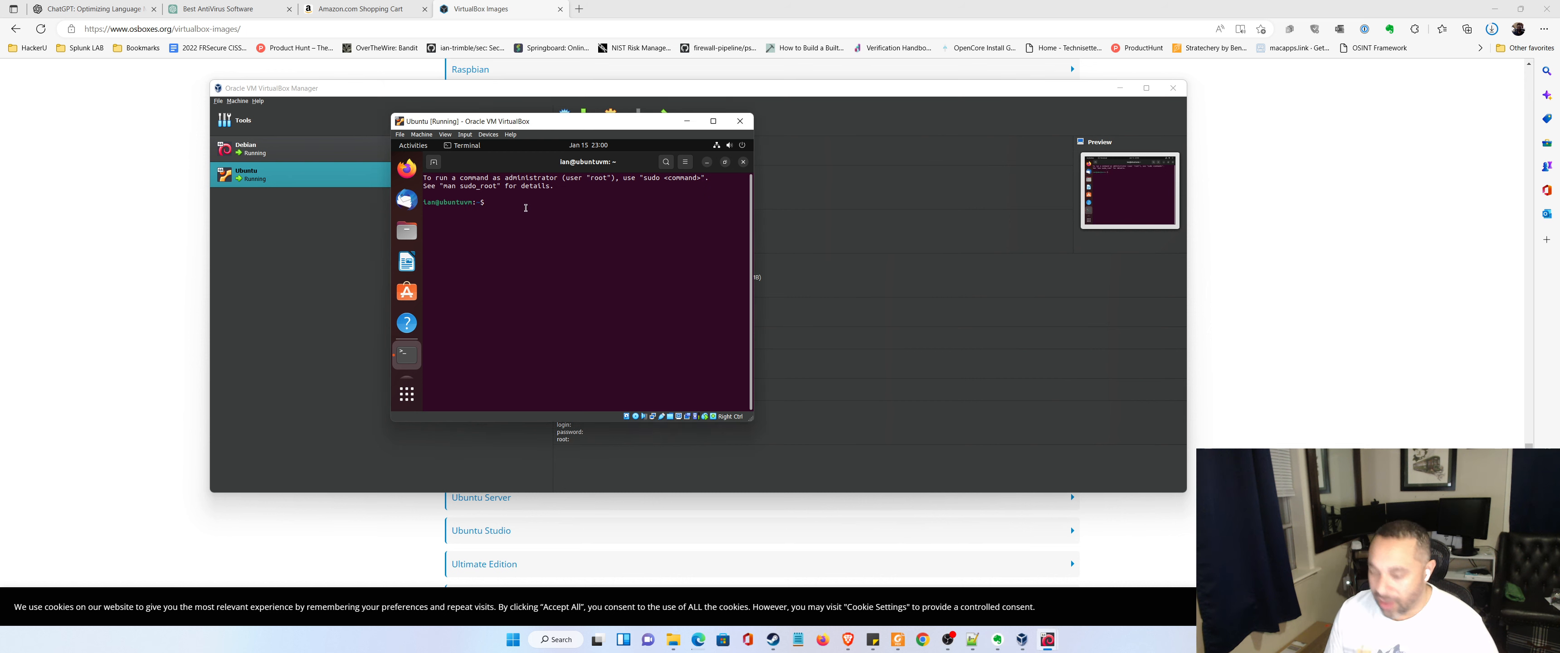
Run sudo apt install build-essential dkms linux-headers-$(uname -r) in the terminal.
{"action": "type", "text": "s"}
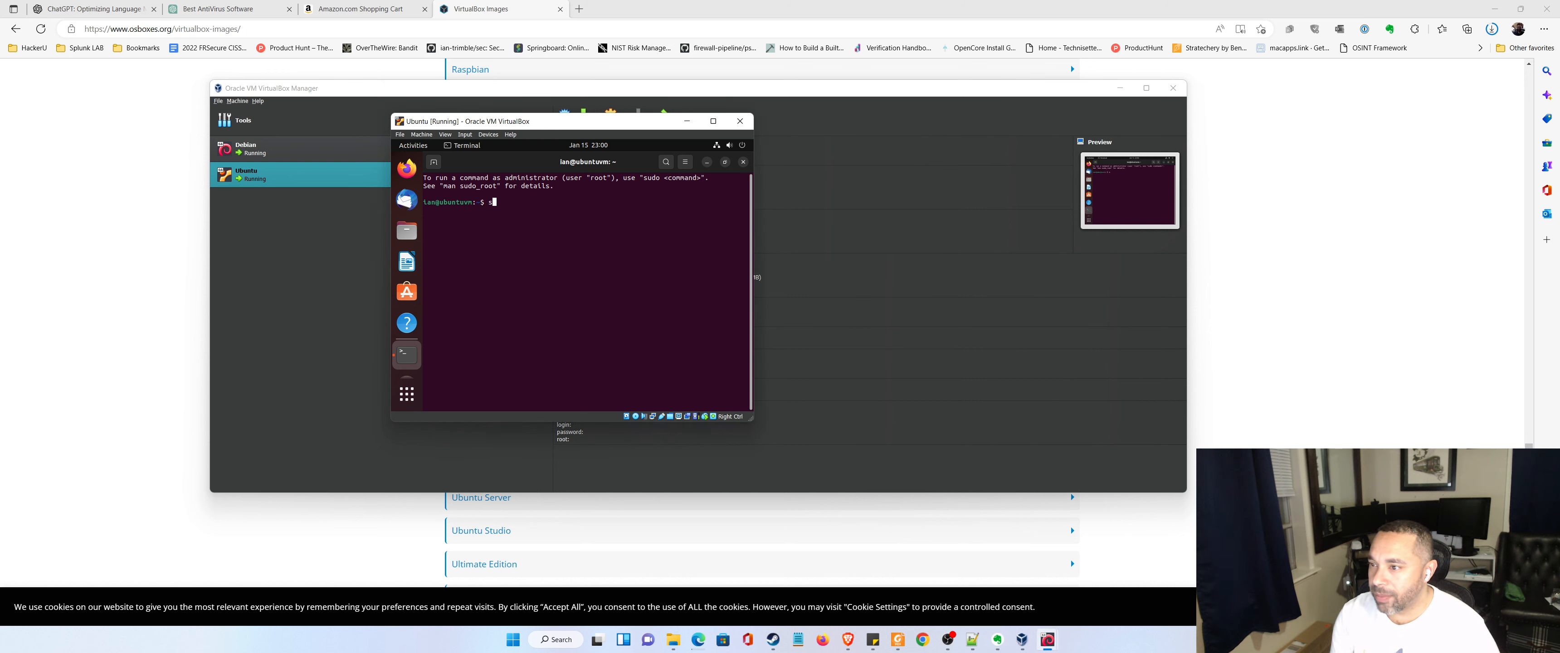
{"action": "type", "text": "udo"}
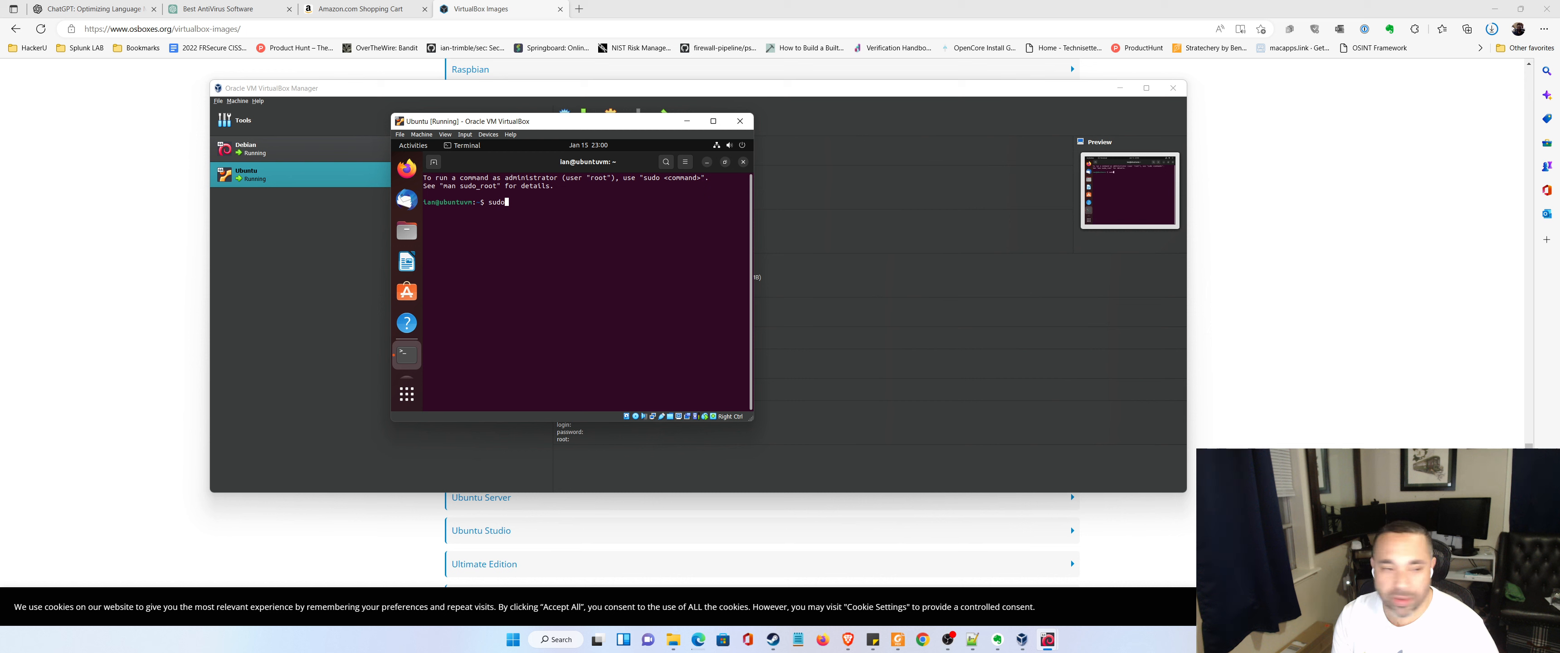
{"action": "type", "text": " apt ins"}
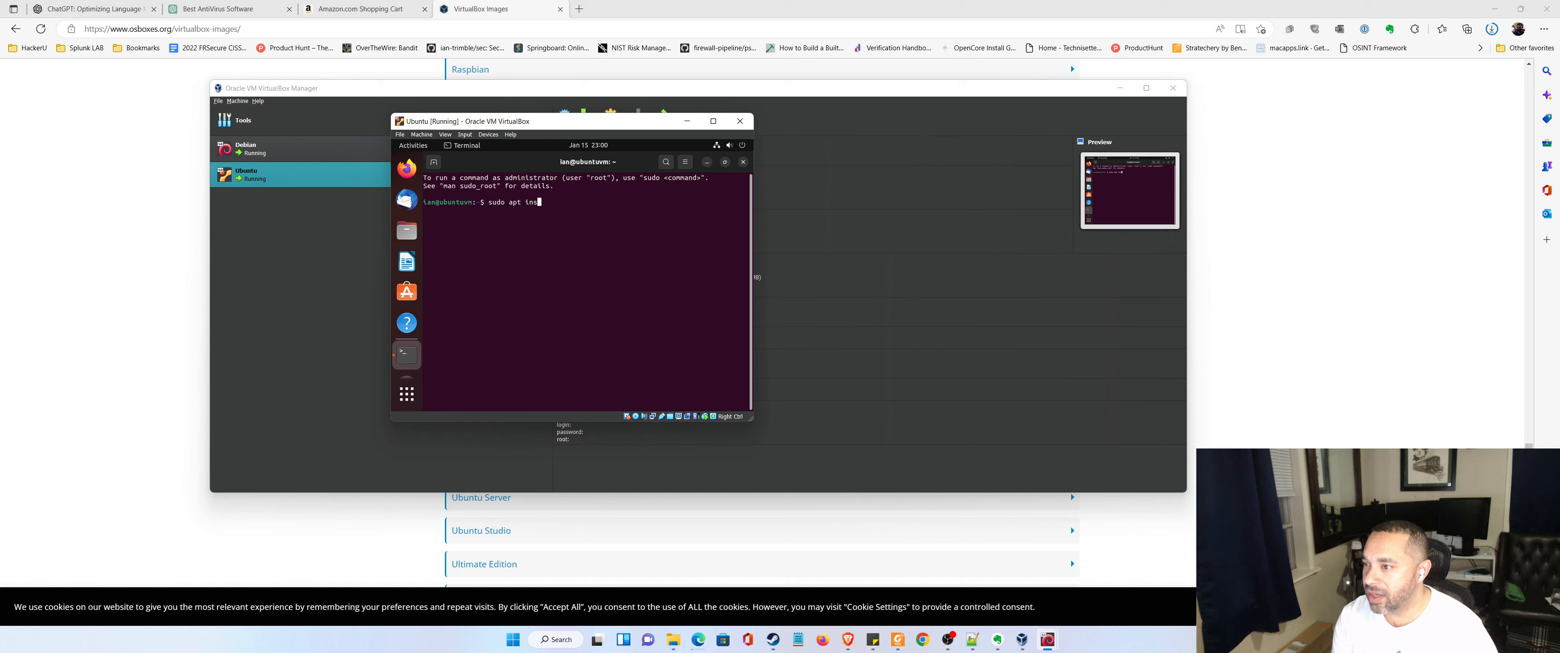
{"action": "type", "text": "tall bui"}
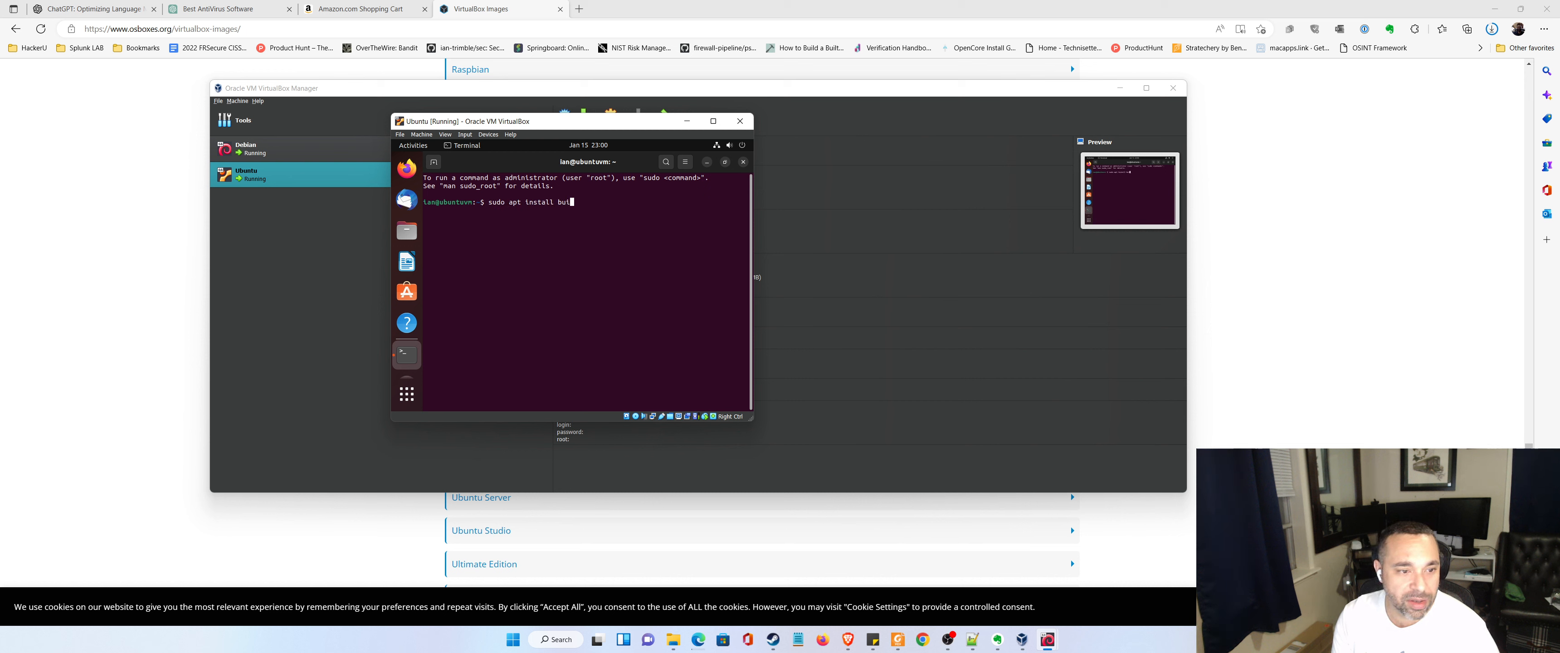
{"action": "type", "text": "ld-ess"}
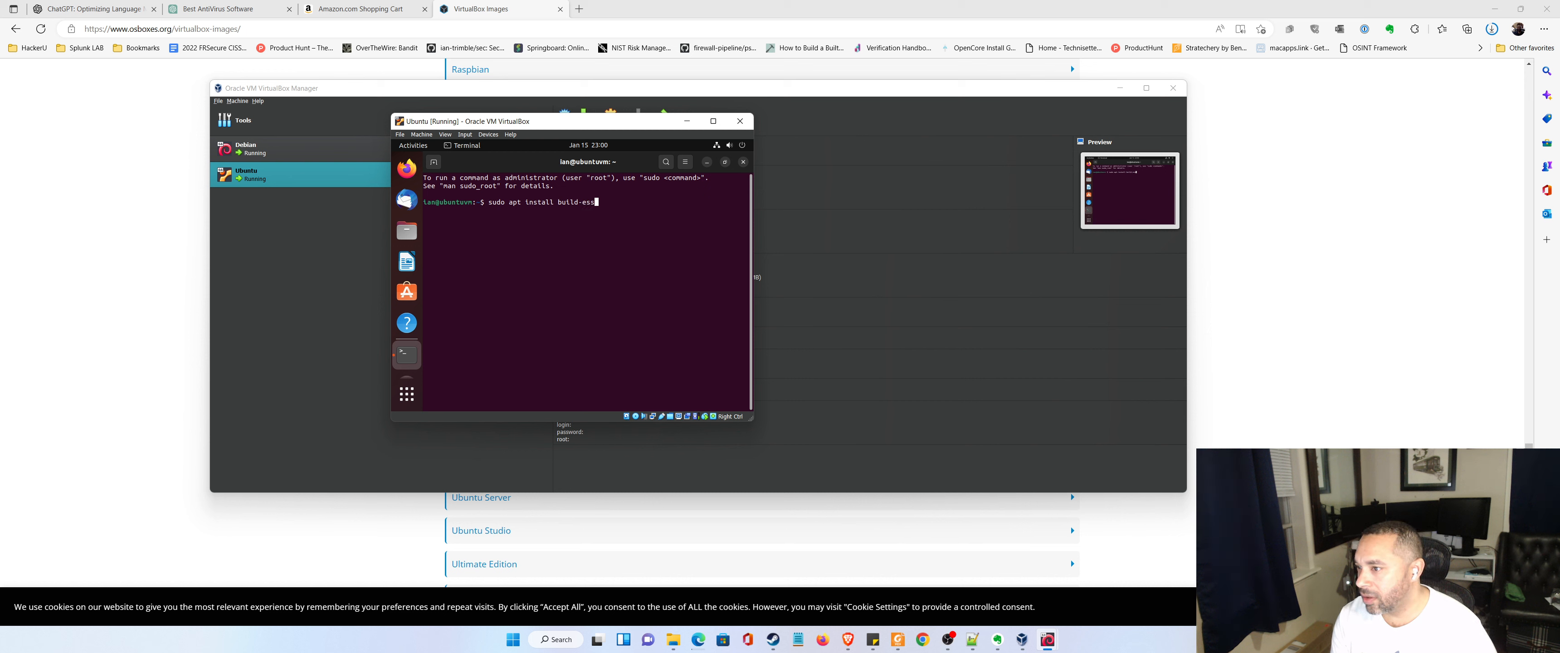
{"action": "type", "text": "ential"}
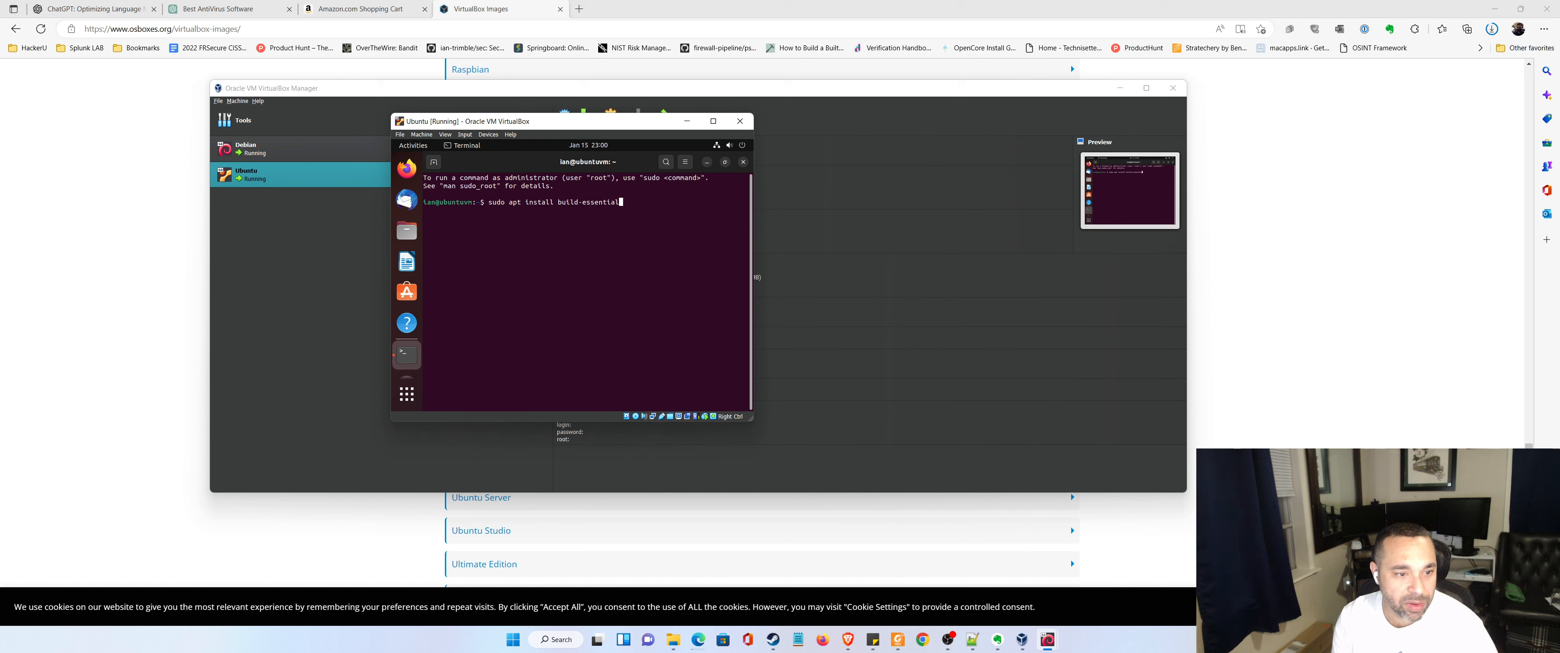
{"action": "type", "text": " dkms"}
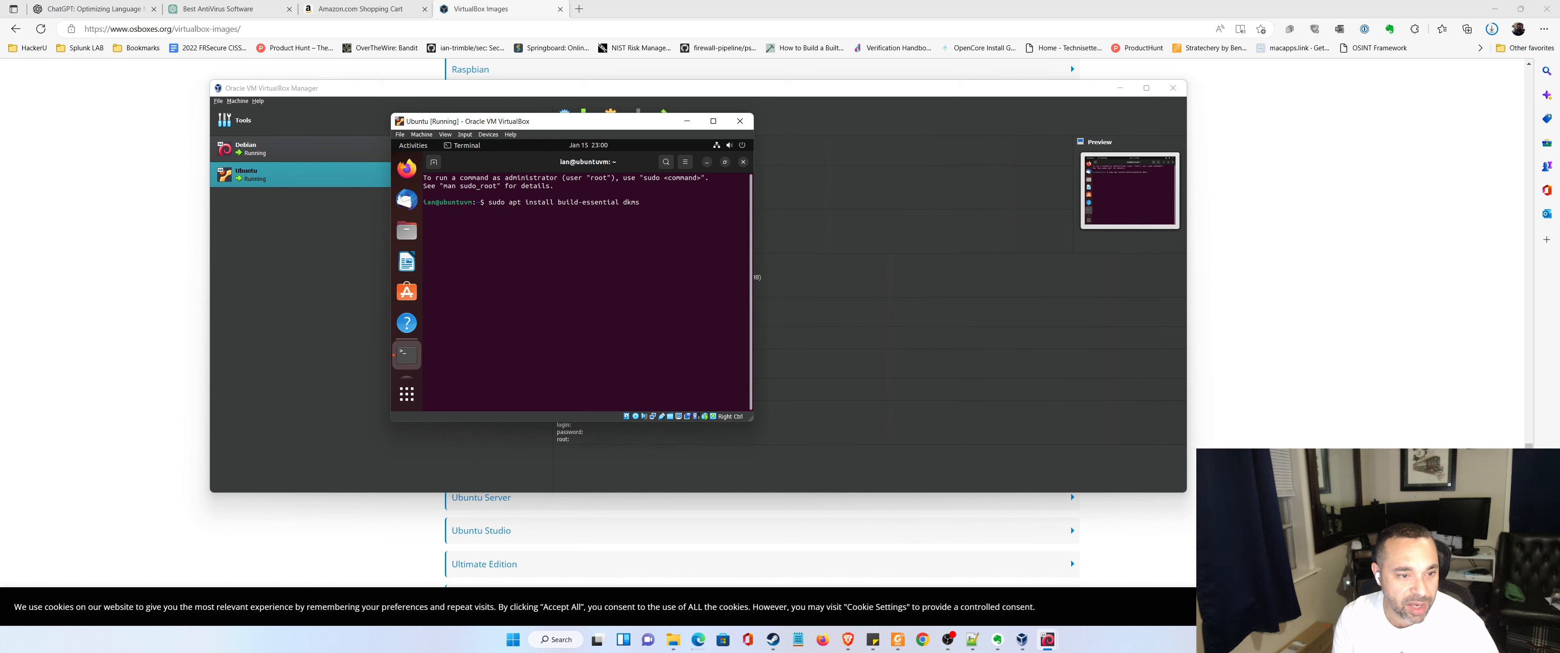
{"action": "type", "text": " linux-headers"}
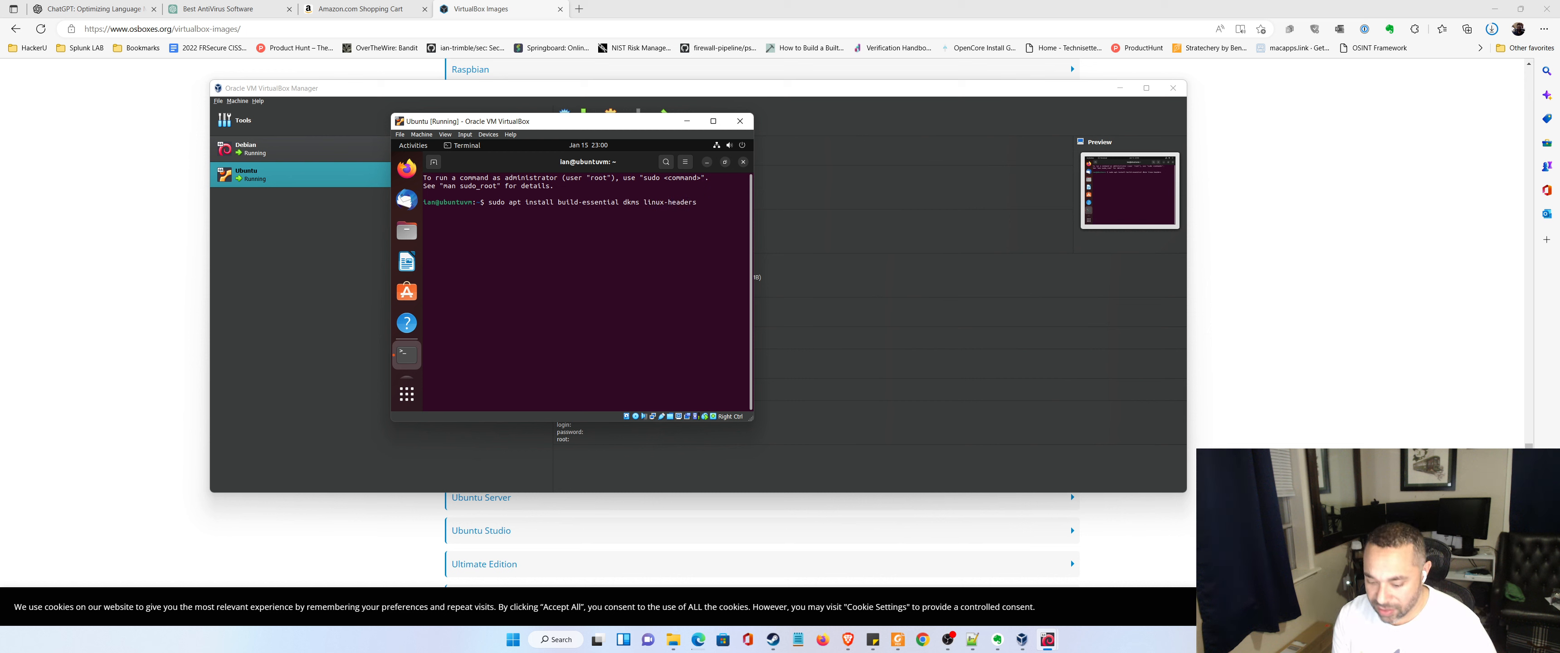
{"action": "type", "text": "-$("}
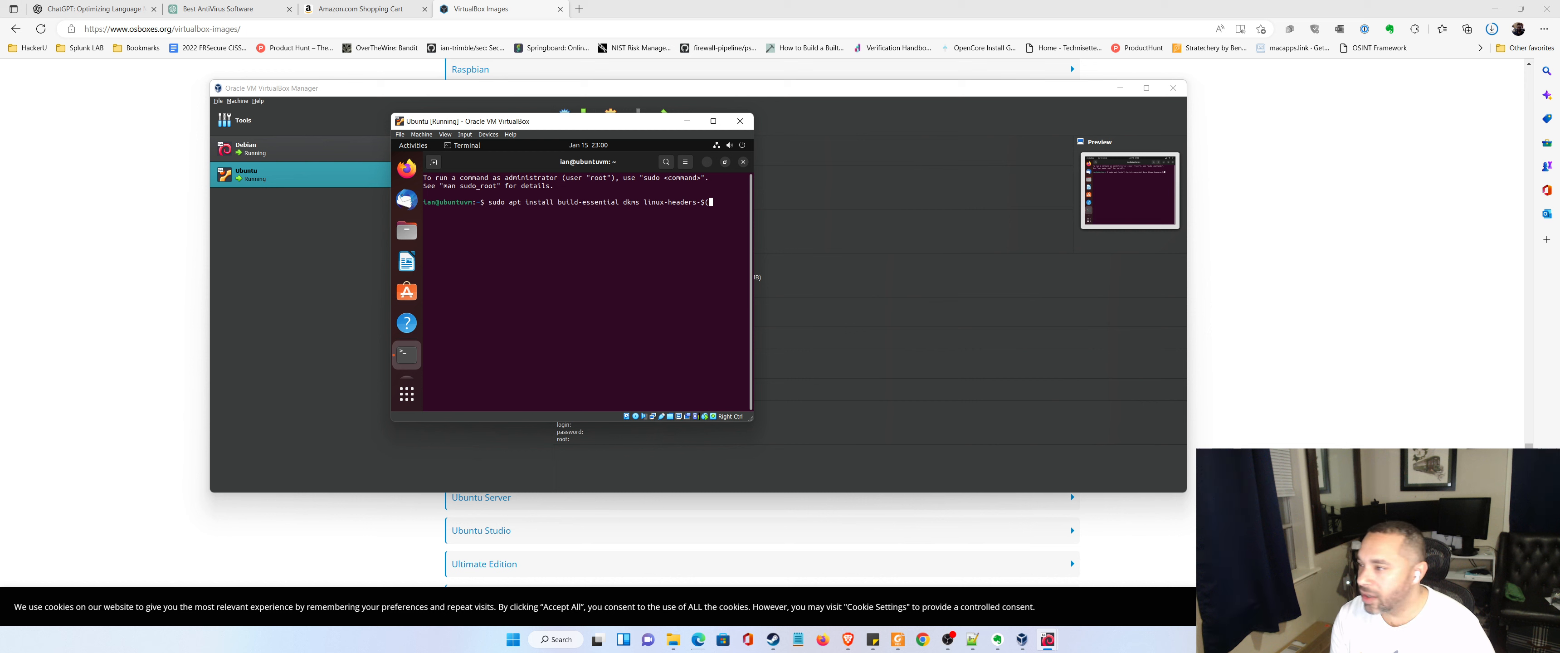
{"action": "type", "text": "uname"}
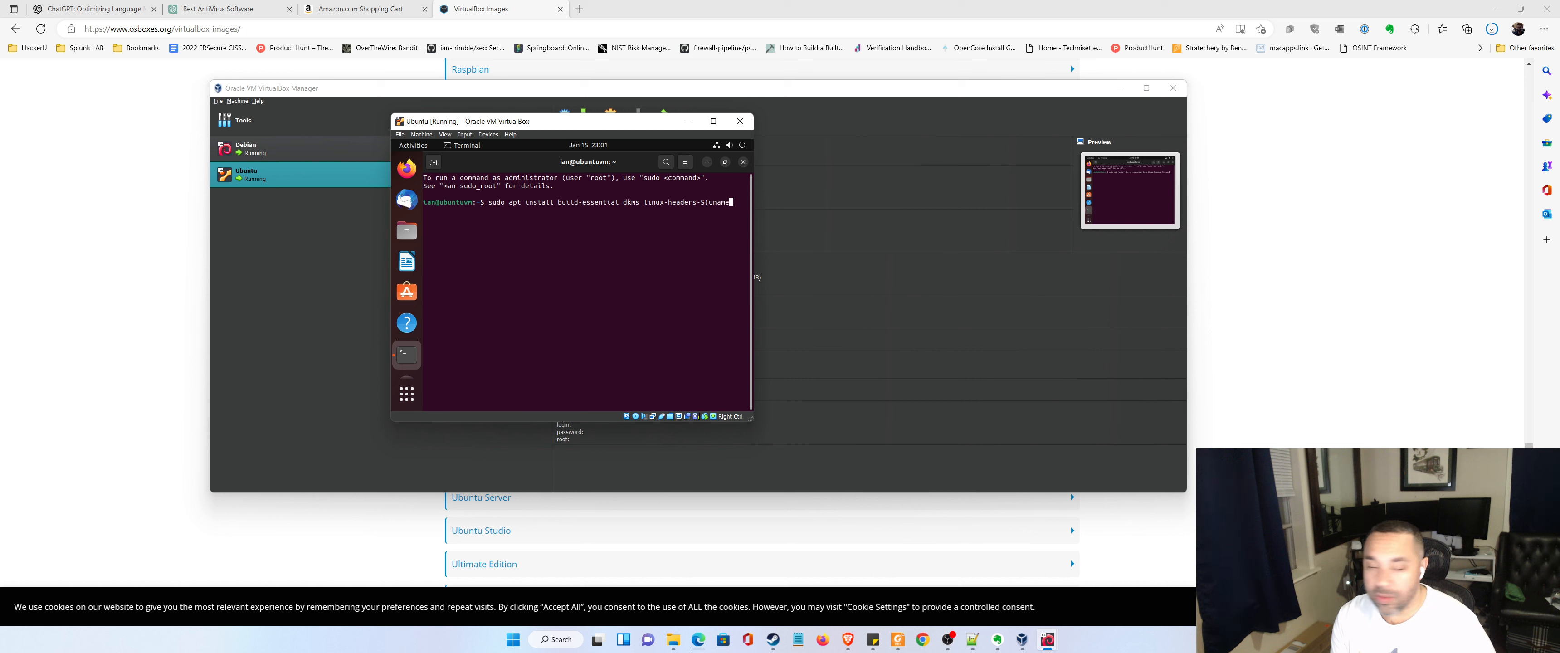
{"action": "type", "text": " -r"}
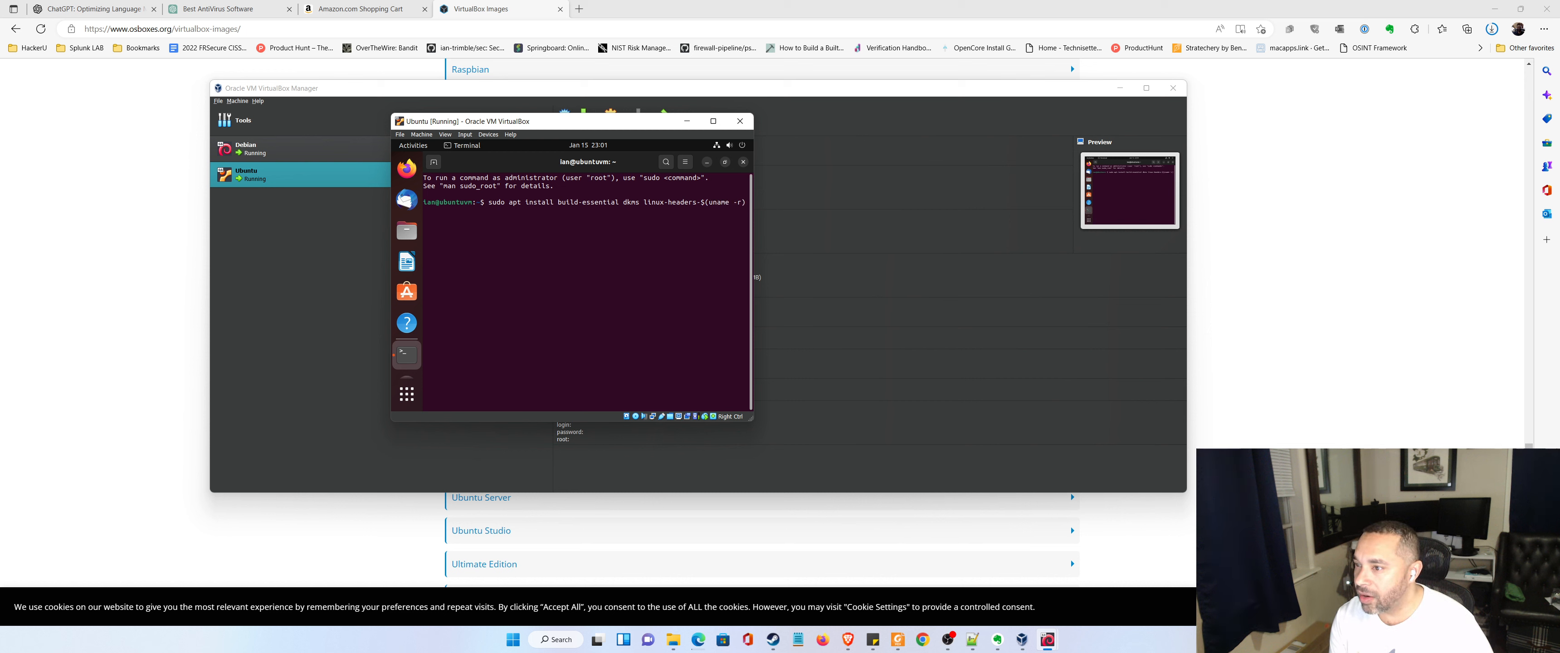
{"action": "key", "text": "Return"}
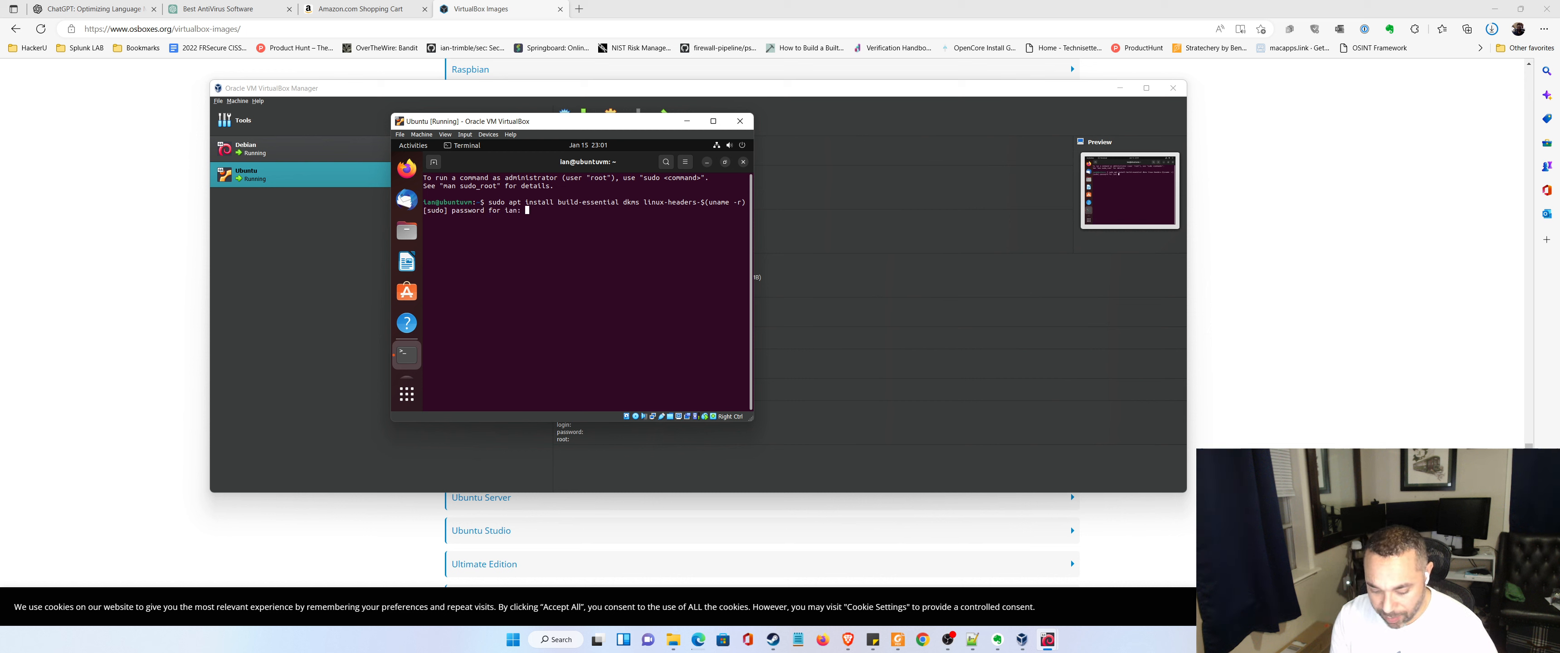
Enter the sudo password and agree to continue with the package installation.
{"action": "key", "text": "Return"}
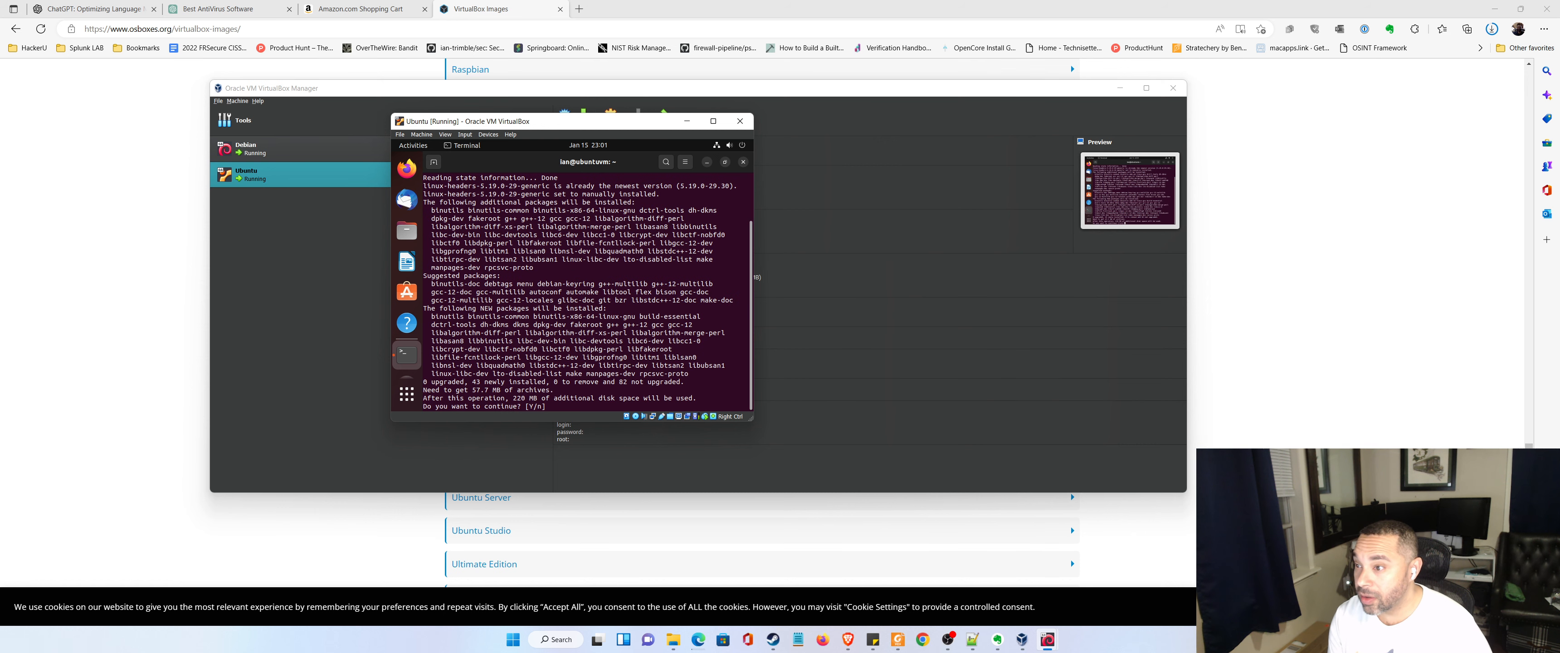
{"action": "type", "text": "y"}
{"action": "key", "text": "Return"}
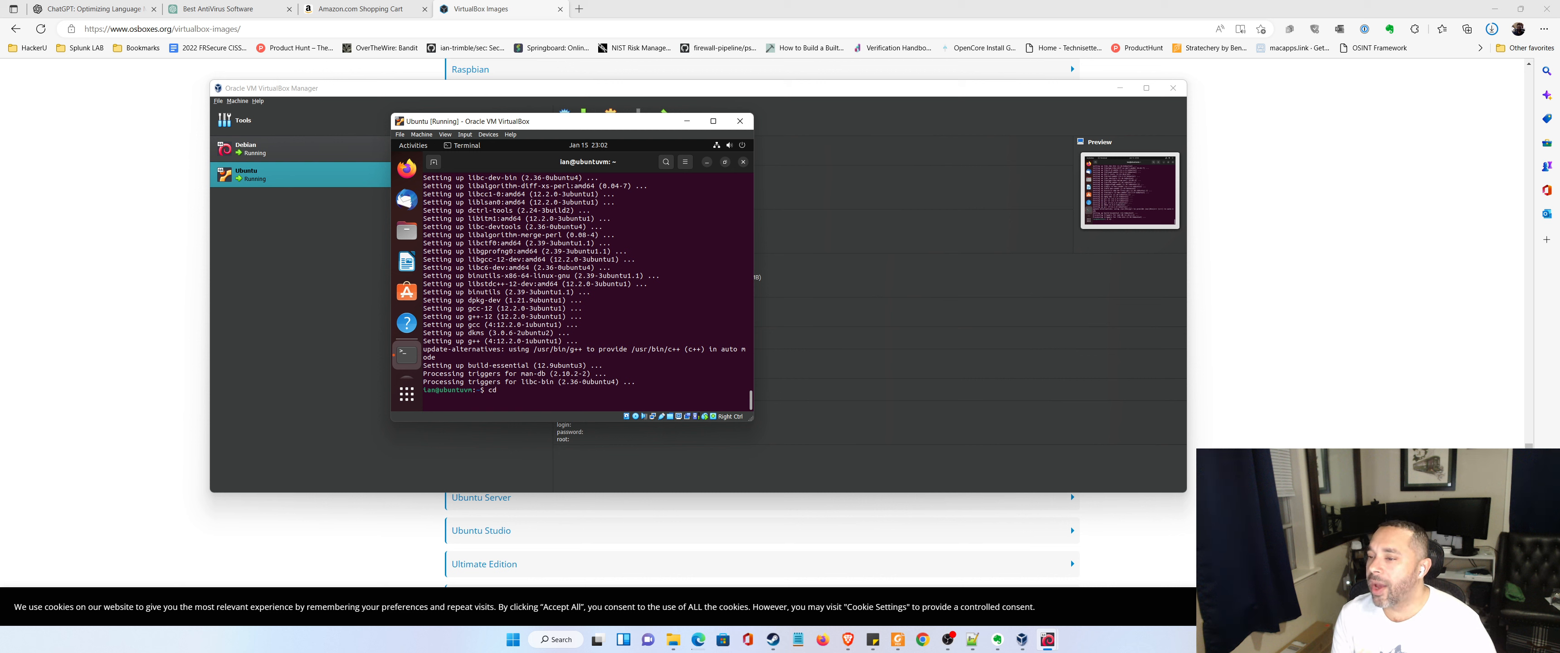
Change to the Downloads/vbox directory in the terminal and list its contents with ls -l.
{"action": "type", "text": "Dow"}
{"action": "key", "text": "Tab"}
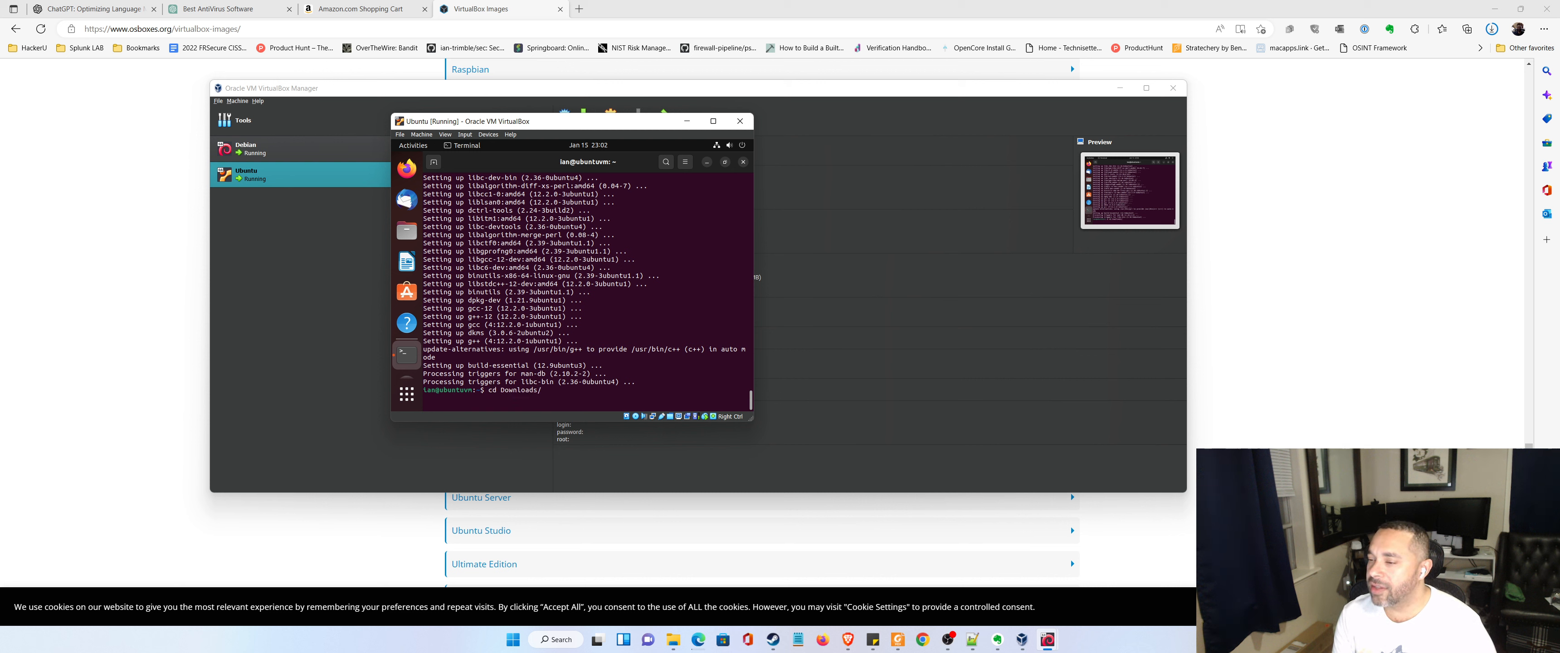
{"action": "type", "text": "vb"}
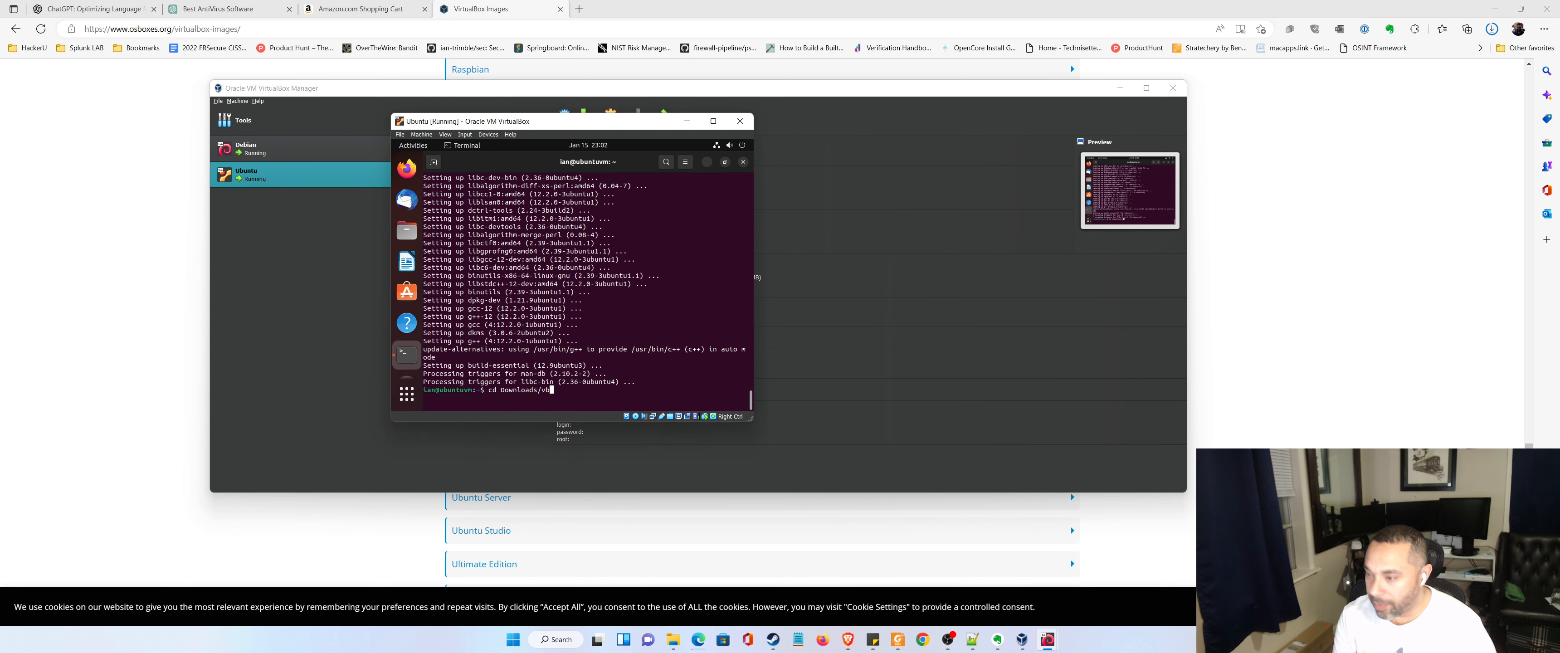
{"action": "type", "text": "ox"}
{"action": "key", "text": "Return"}
{"action": "type", "text": "ls -l"}
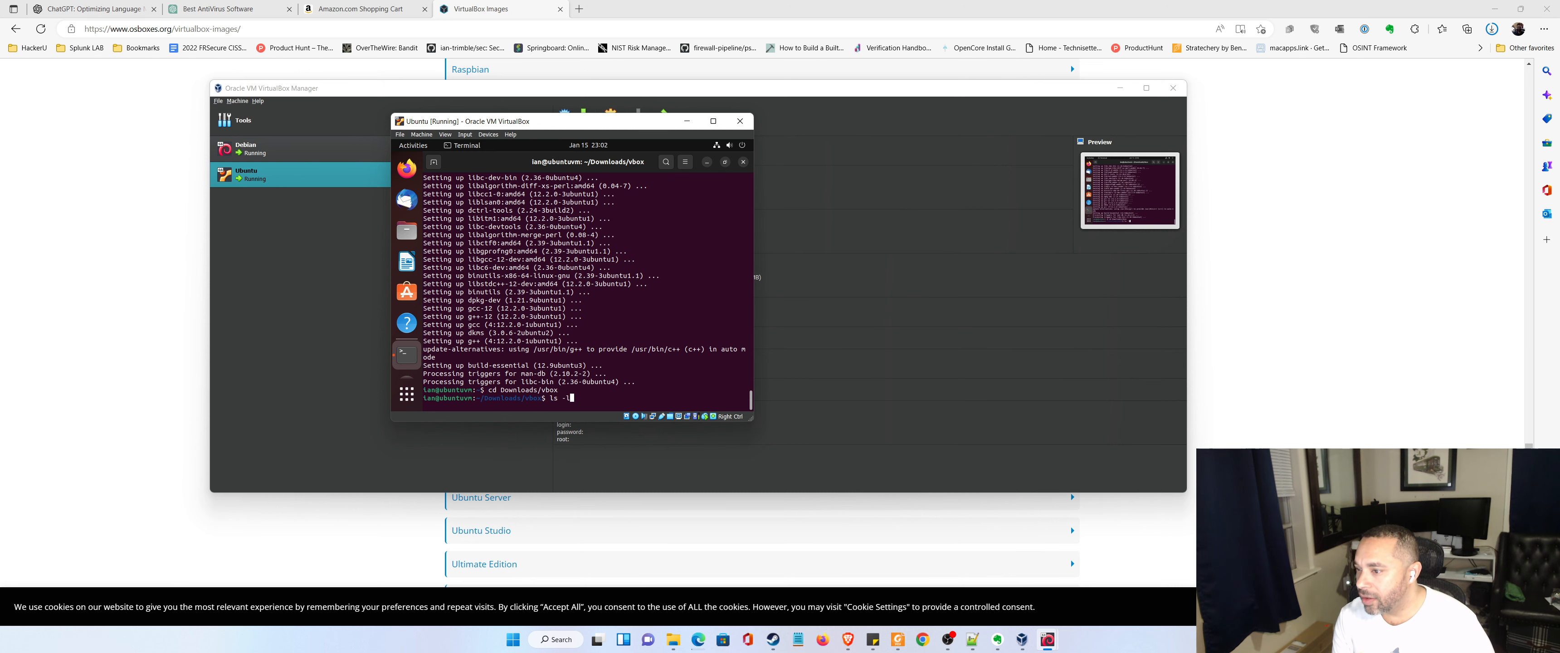
{"action": "key", "text": "Return"}
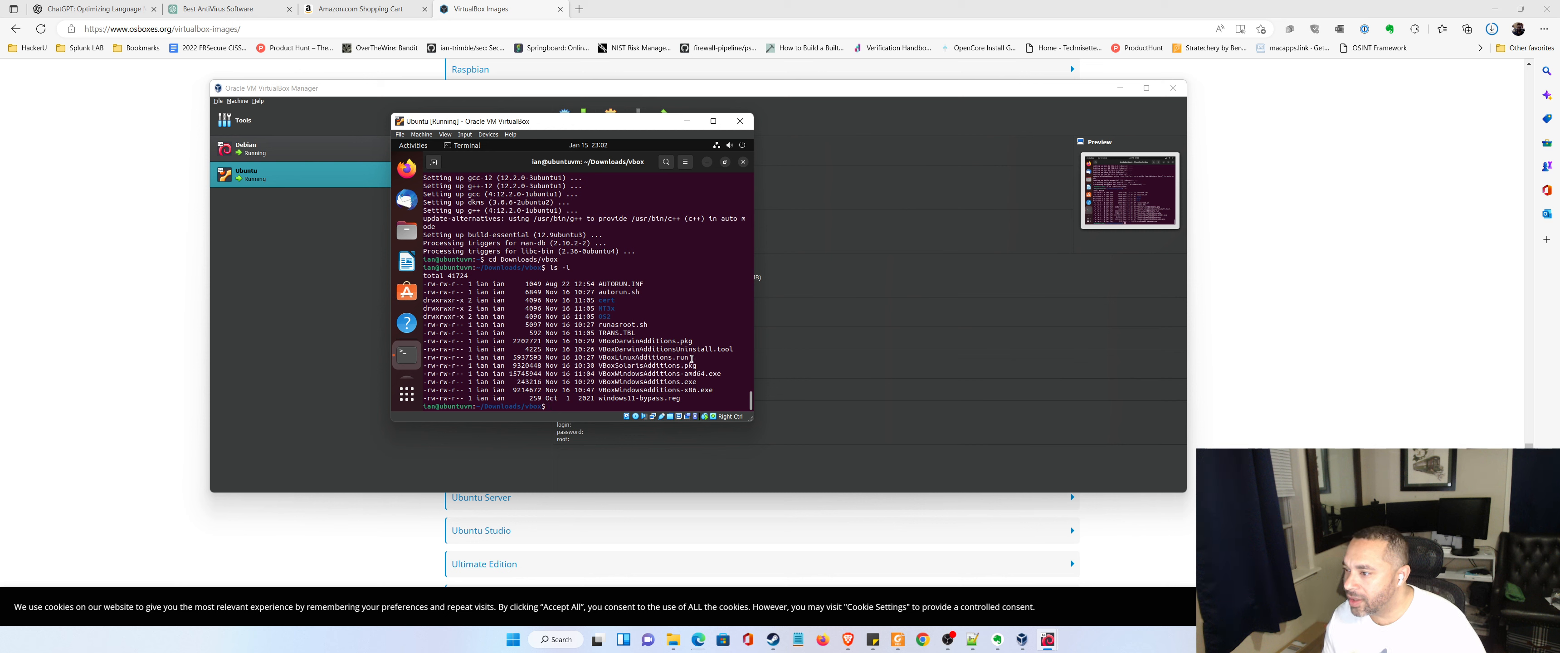
Locate VBoxLinuxAdditions.run in the listing and make it executable with chmod +x VBoxLinuxAdditions.run.
{"action": "left_click_drag", "start_coordinate": [423, 365], "coordinate": [579, 364]}
{"action": "left_click_drag", "start_coordinate": [744, 357], "coordinate": [605, 360]}
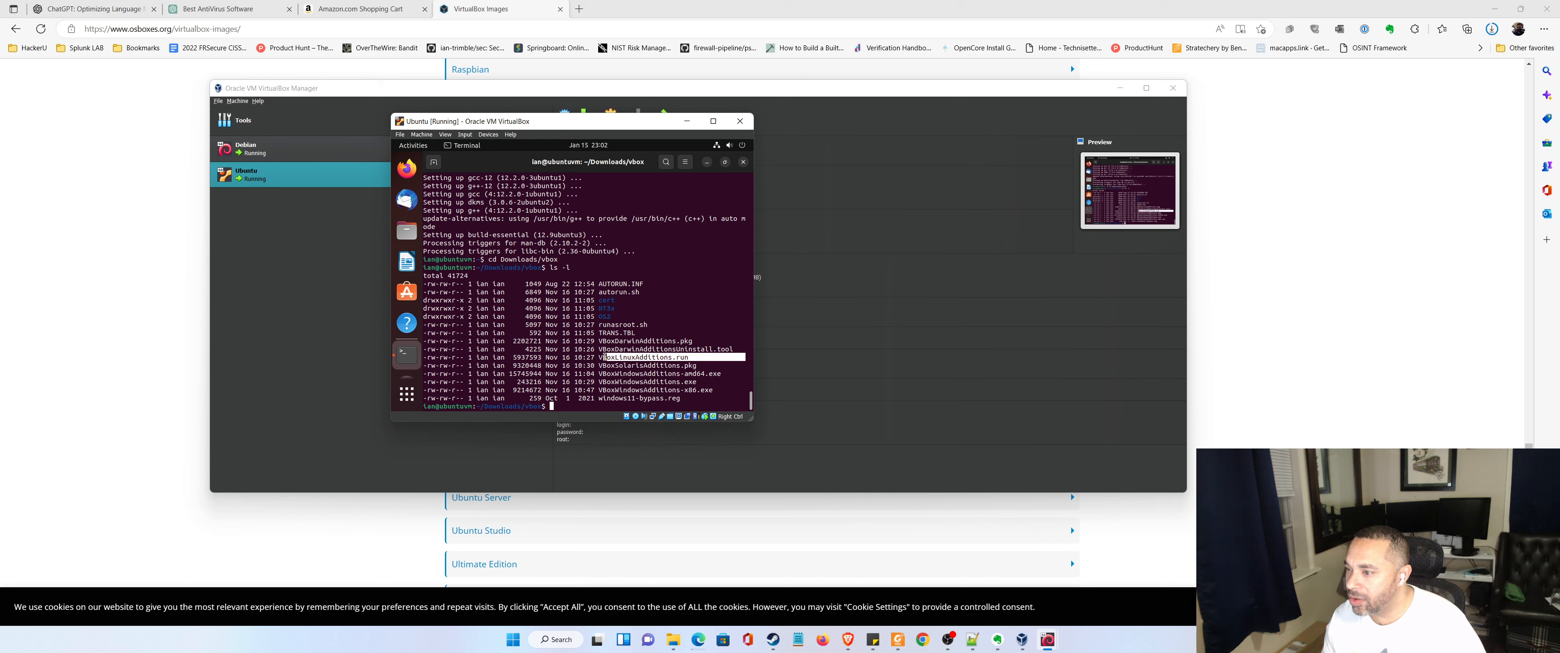
{"action": "left_click", "coordinate": [589, 398]}
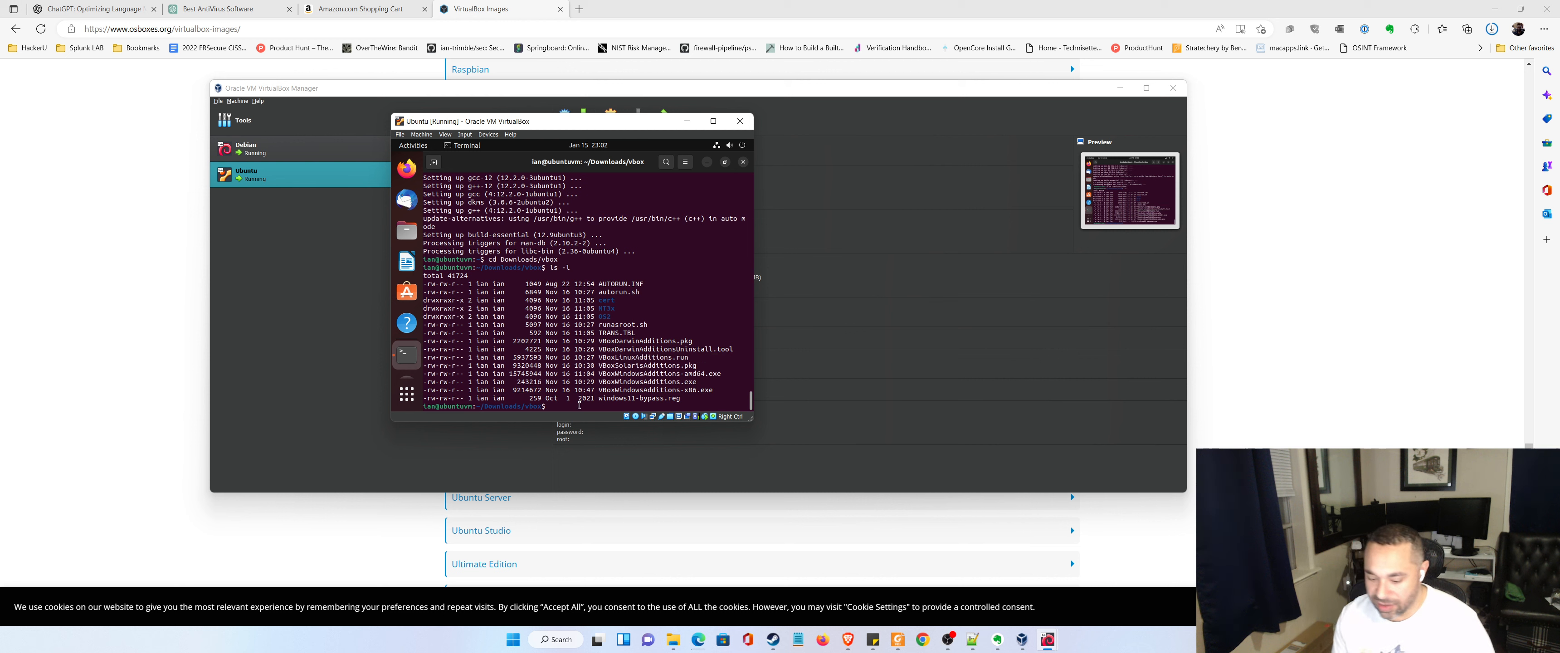
{"action": "type", "text": "chmod +"}
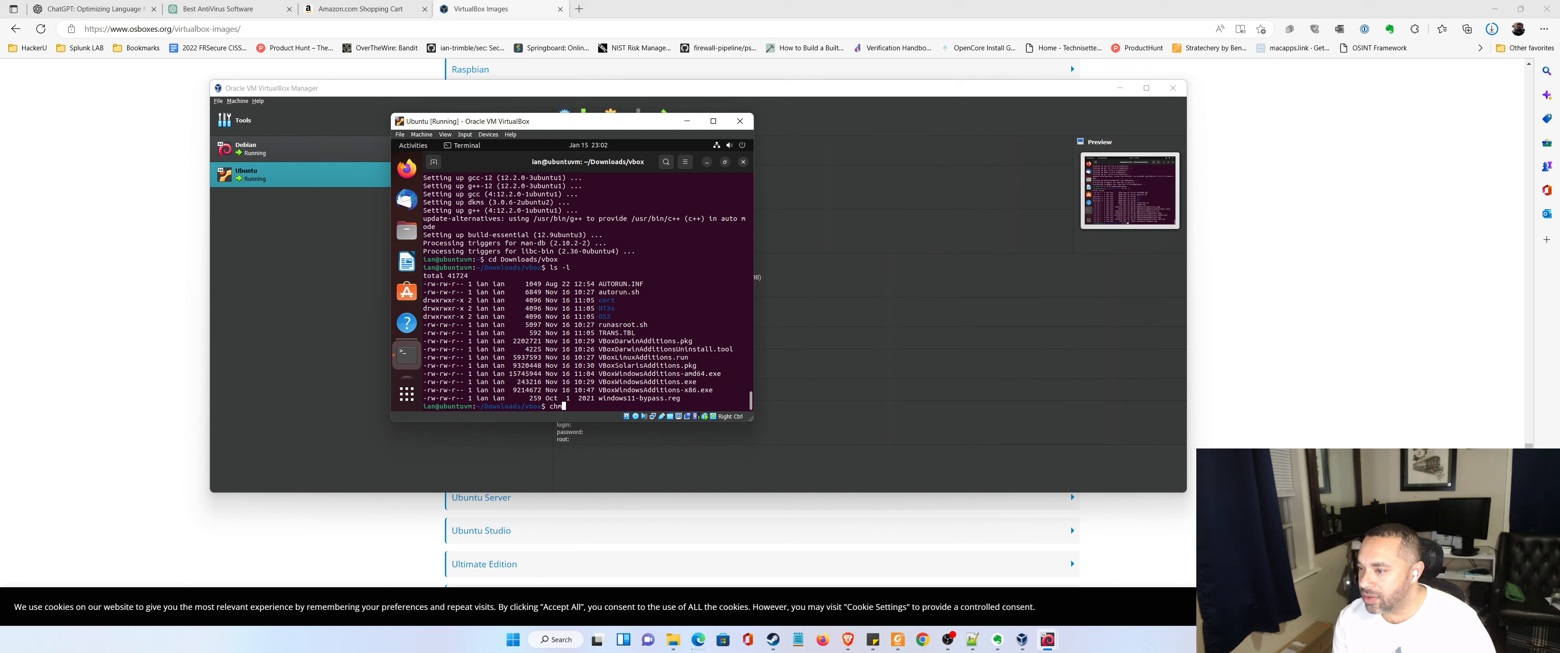
{"action": "type", "text": "x"}
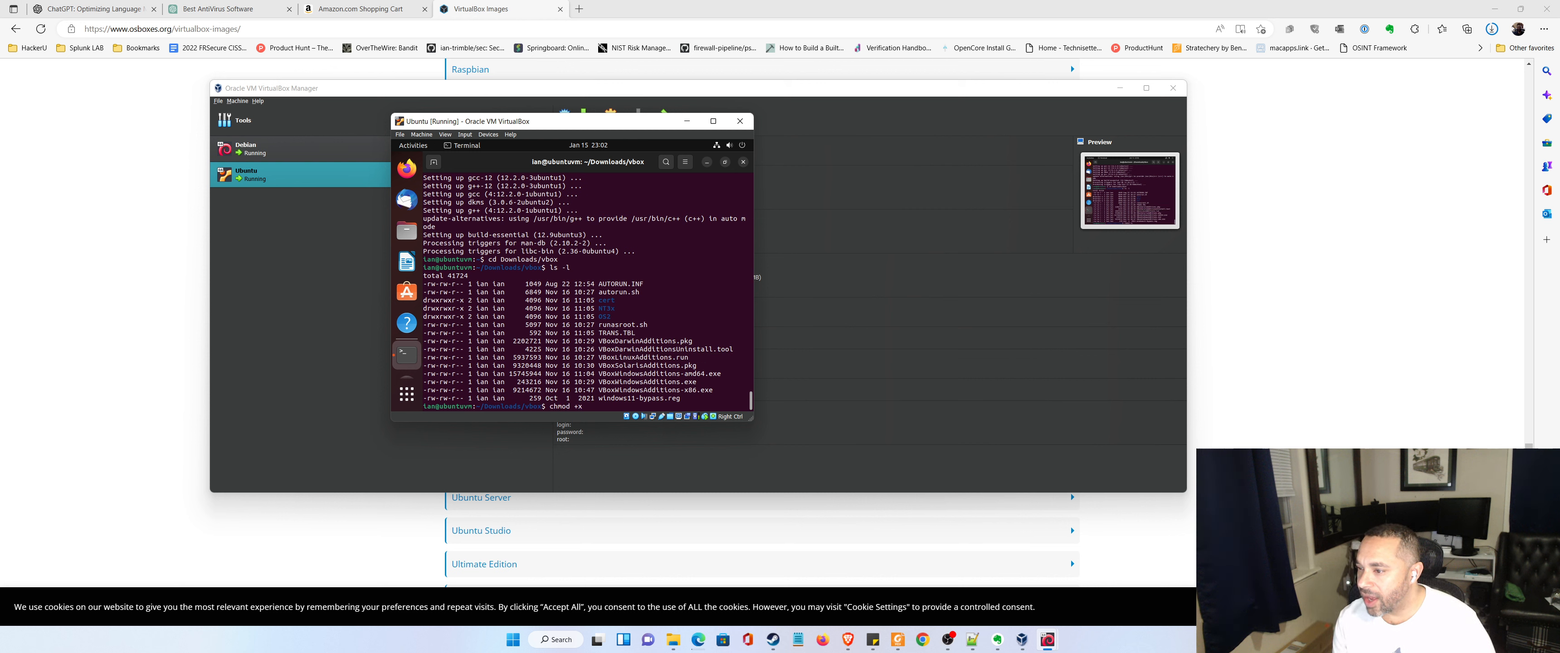
{"action": "type", "text": " V"}
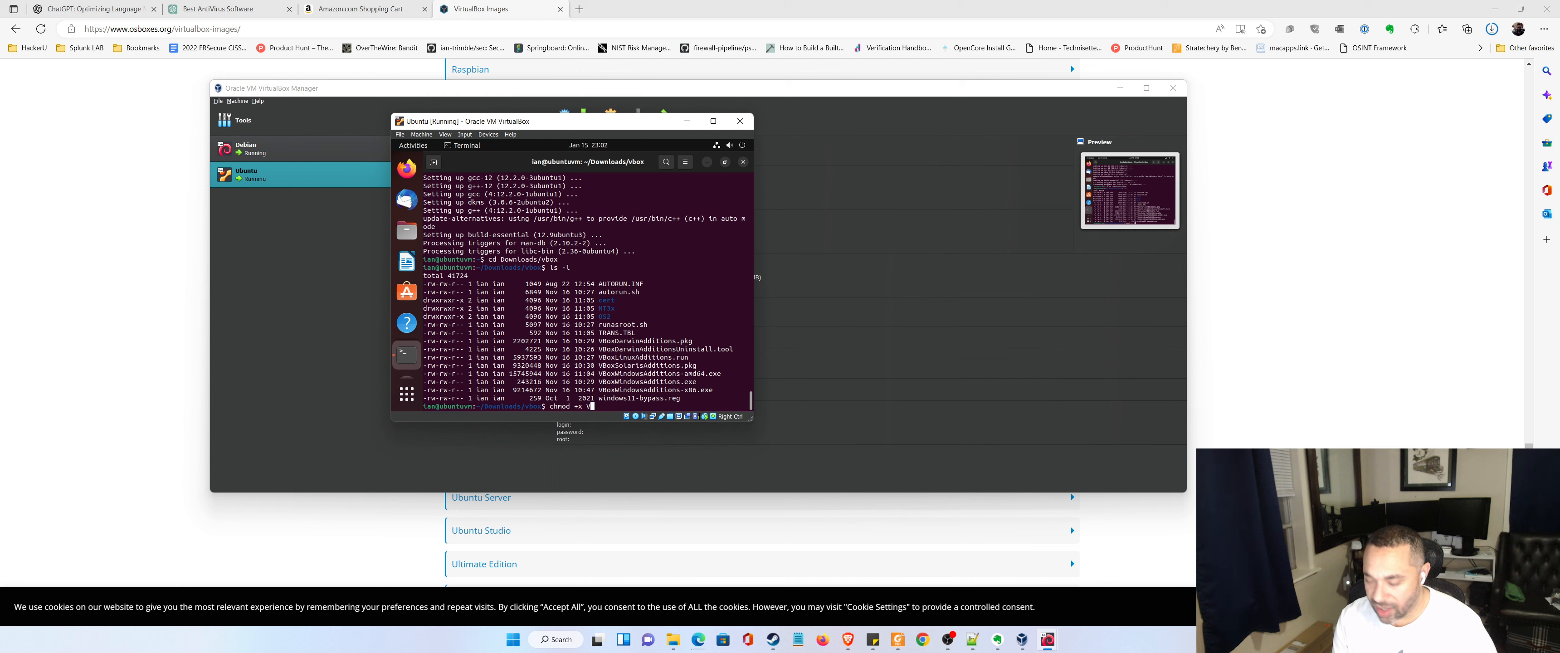
{"action": "type", "text": "BoxLin"}
{"action": "key", "text": "Tab"}
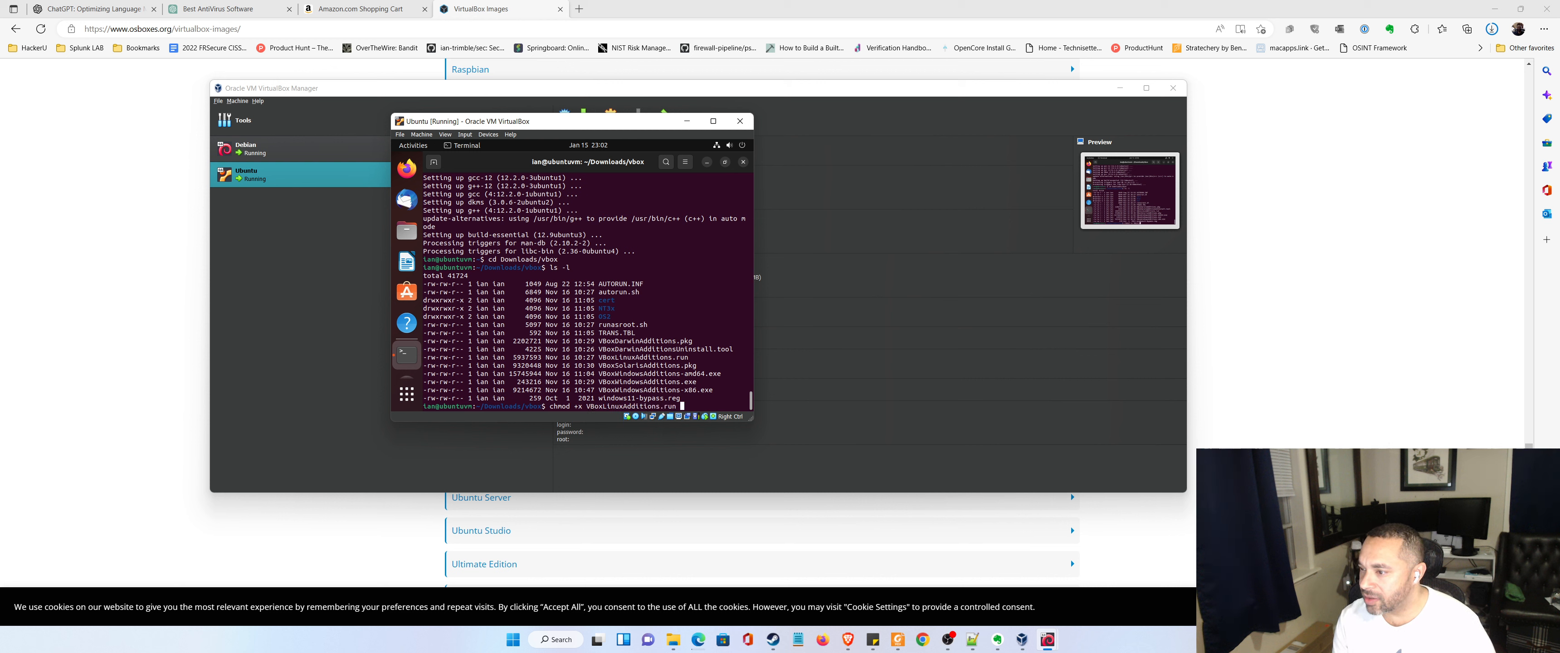
{"action": "key", "text": "Return"}
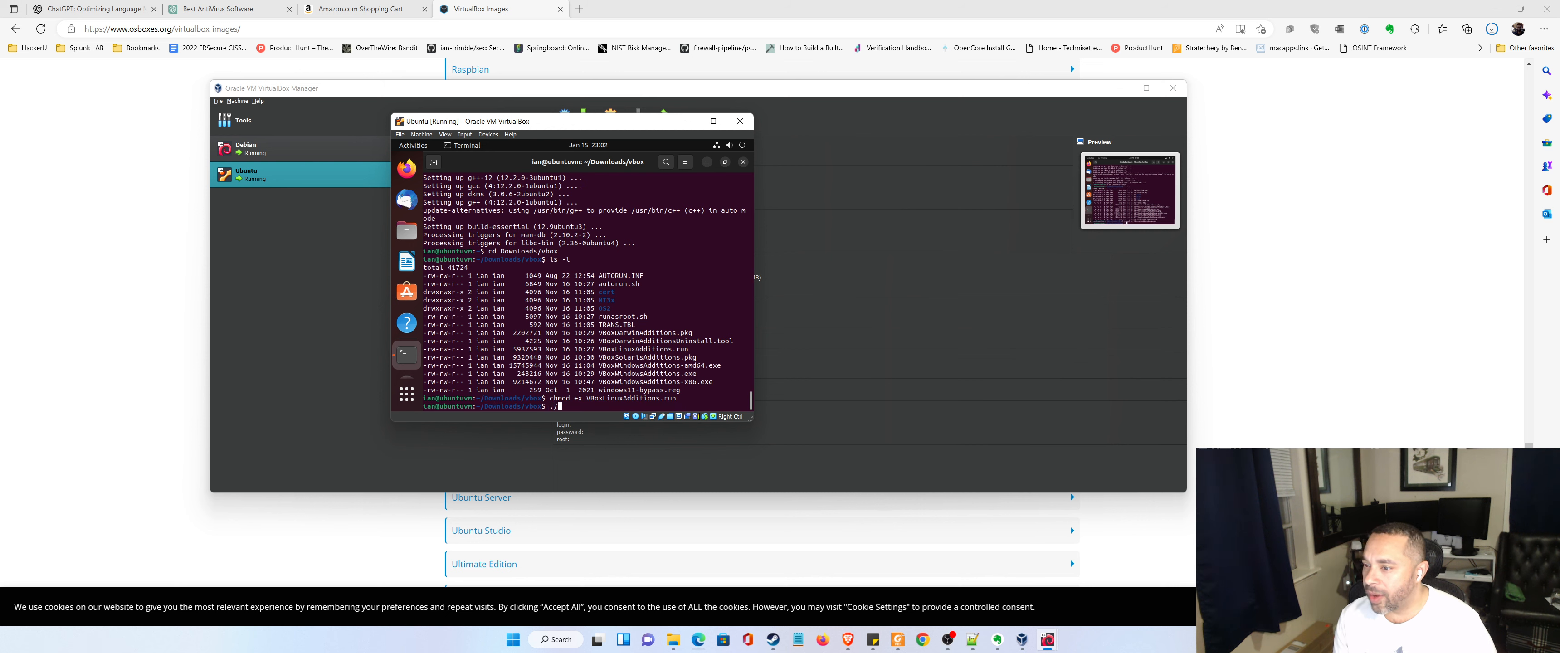
Run the Guest Additions installer with sudo ./VBoxLinuxAdditions.run.
{"action": "key", "text": "BackSpace"}
{"action": "type", "text": "sudo ./"}
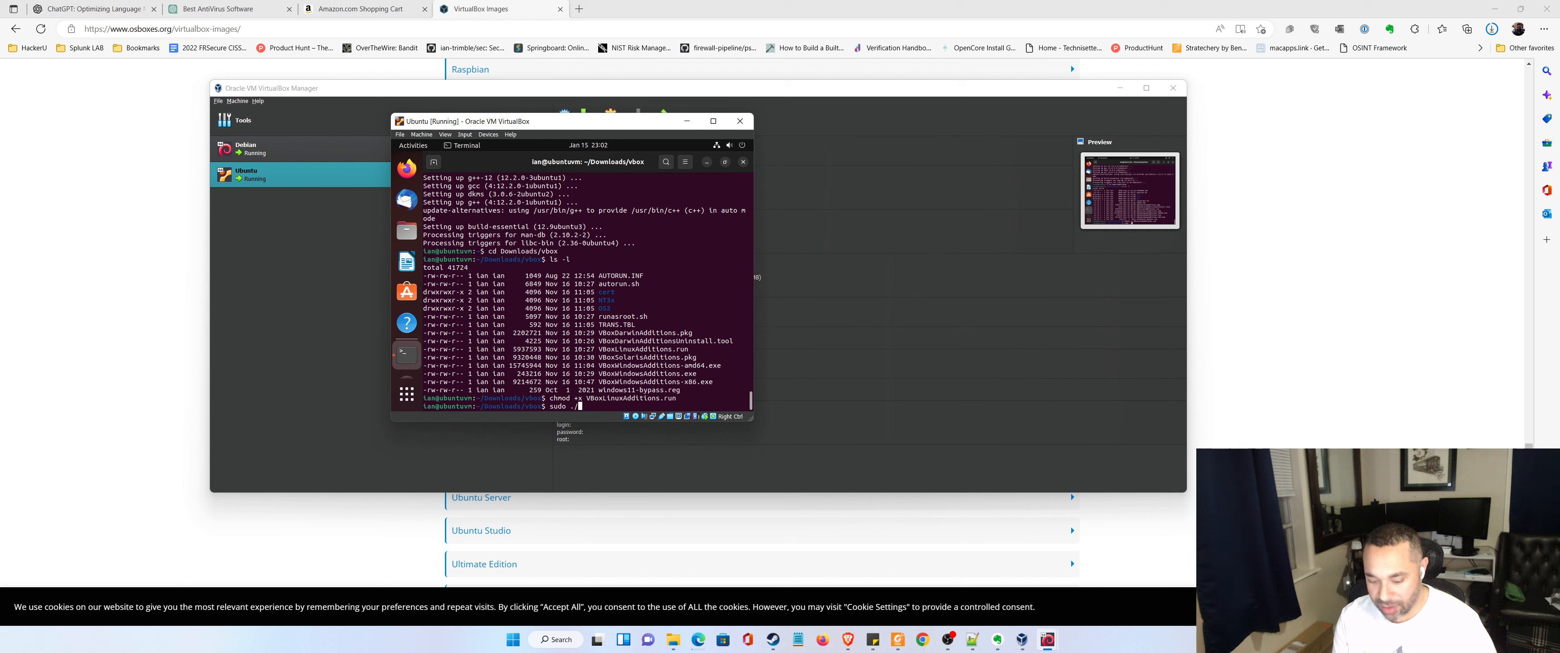
{"action": "type", "text": "VBoxLin"}
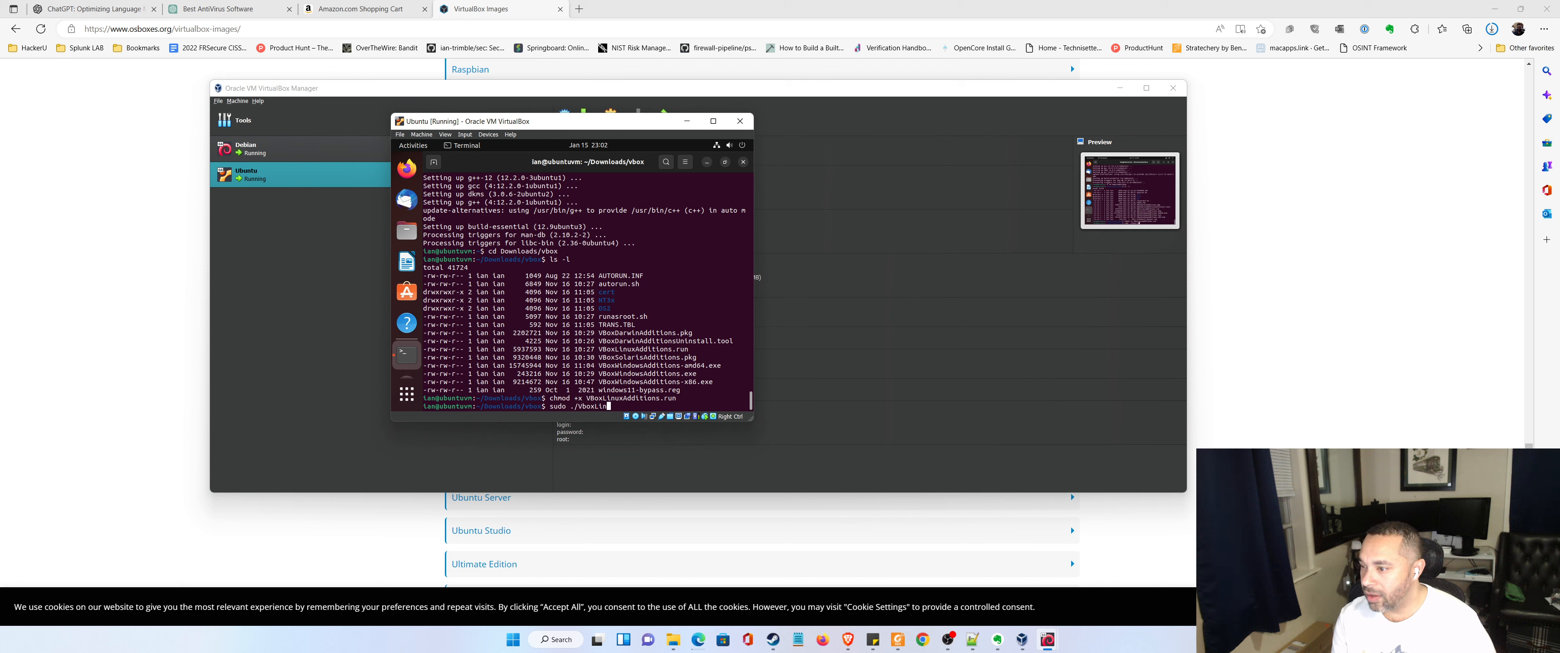
{"action": "key", "text": "BackSpace"}
{"action": "key", "text": "BackSpace"}
{"action": "key", "text": "BackSpace"}
{"action": "key", "text": "BackSpace"}
{"action": "key", "text": "BackSpace"}
{"action": "key", "text": "BackSpace"}
{"action": "type", "text": "Bo"}
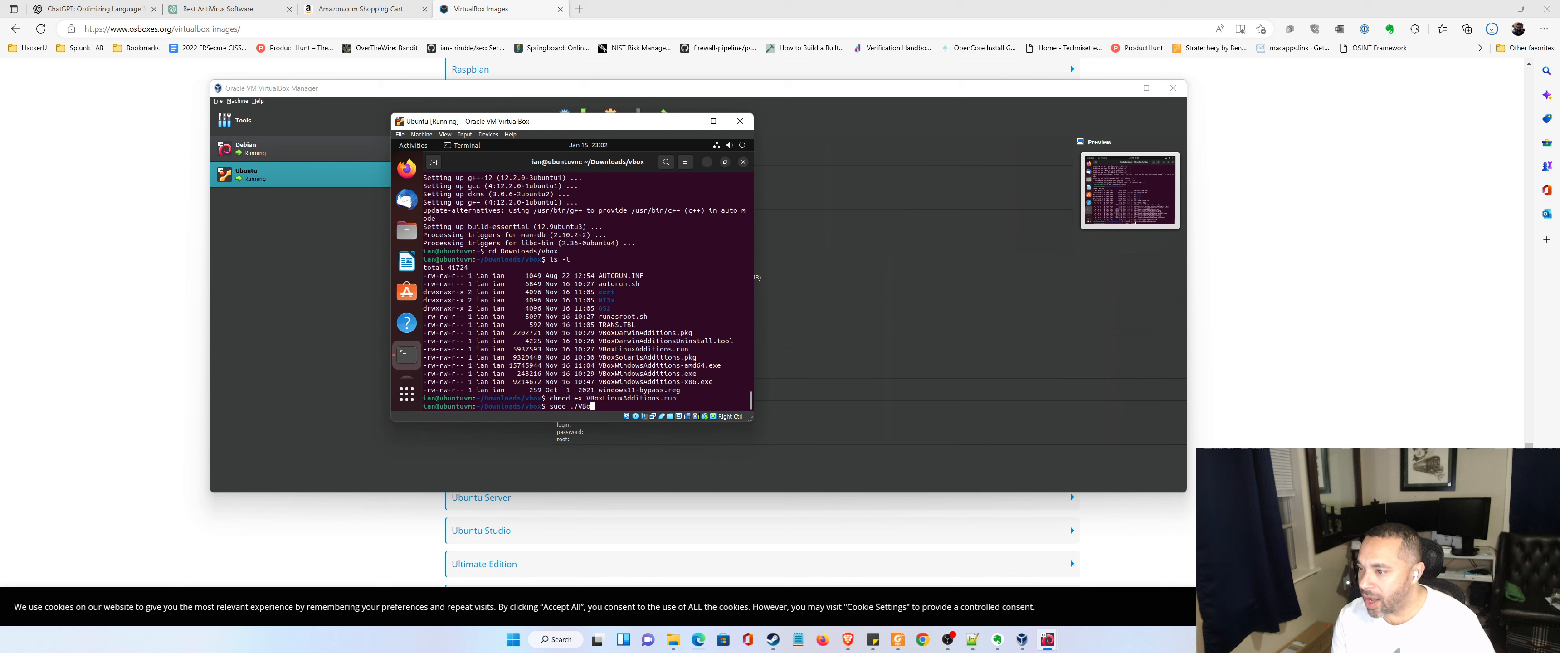
{"action": "type", "text": "xL"}
{"action": "key", "text": "Tab"}
{"action": "key", "text": "Return"}
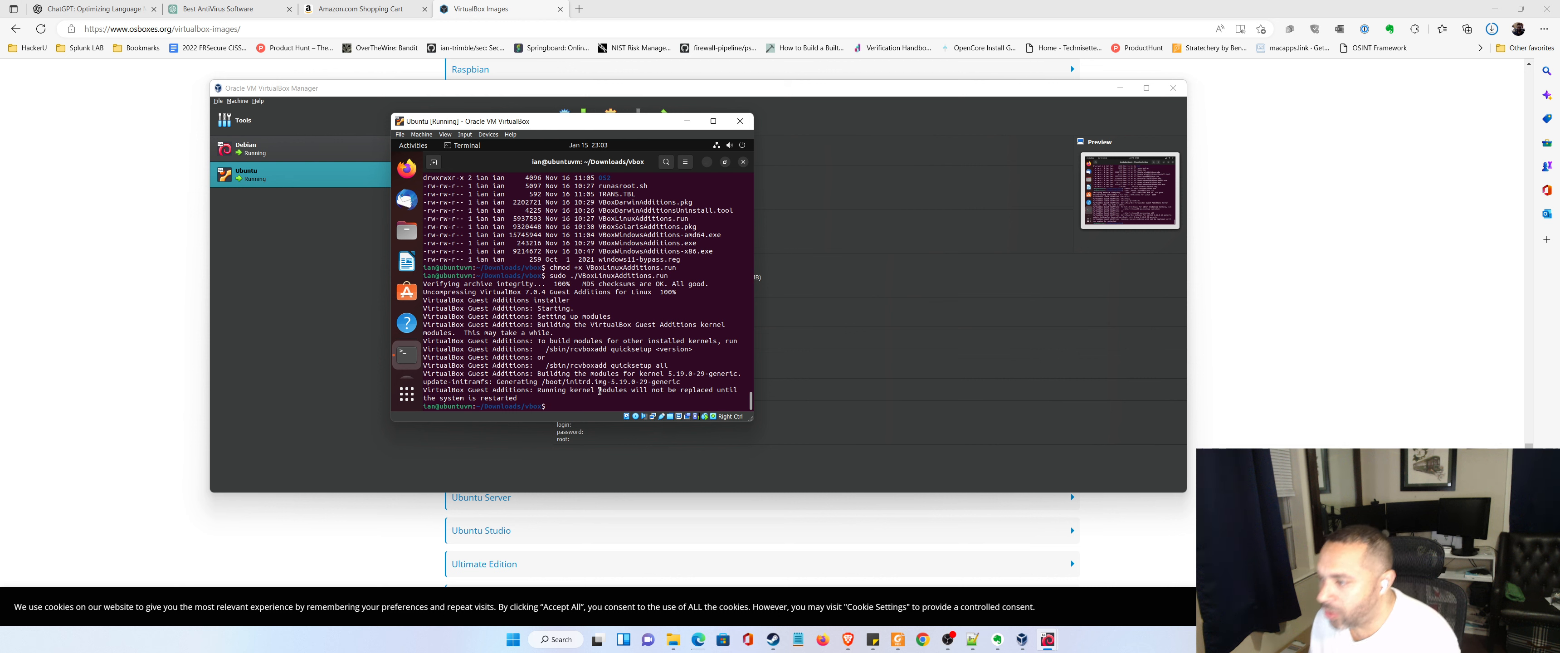
Reboot the Ubuntu virtual machine with systemctl reboot.
{"action": "type", "text": "sy"}
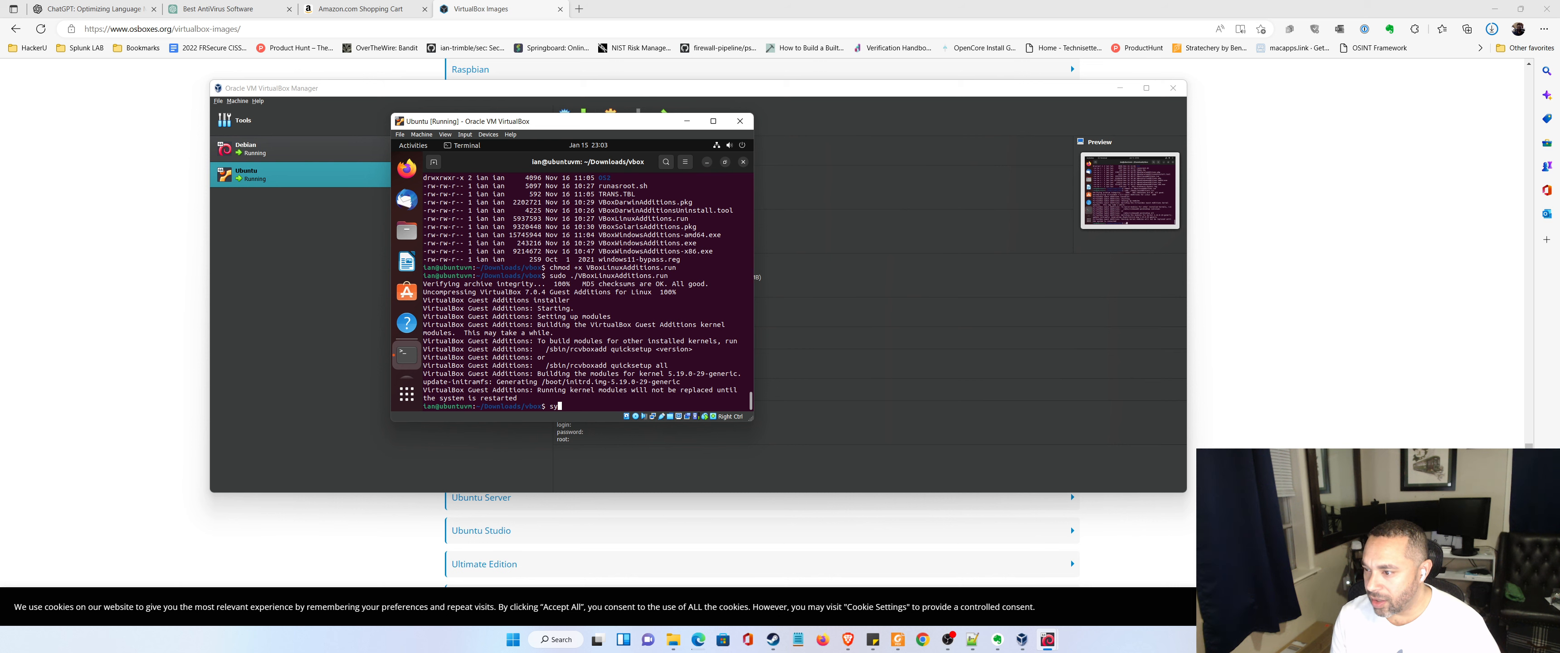
{"action": "type", "text": "stemctl reb"}
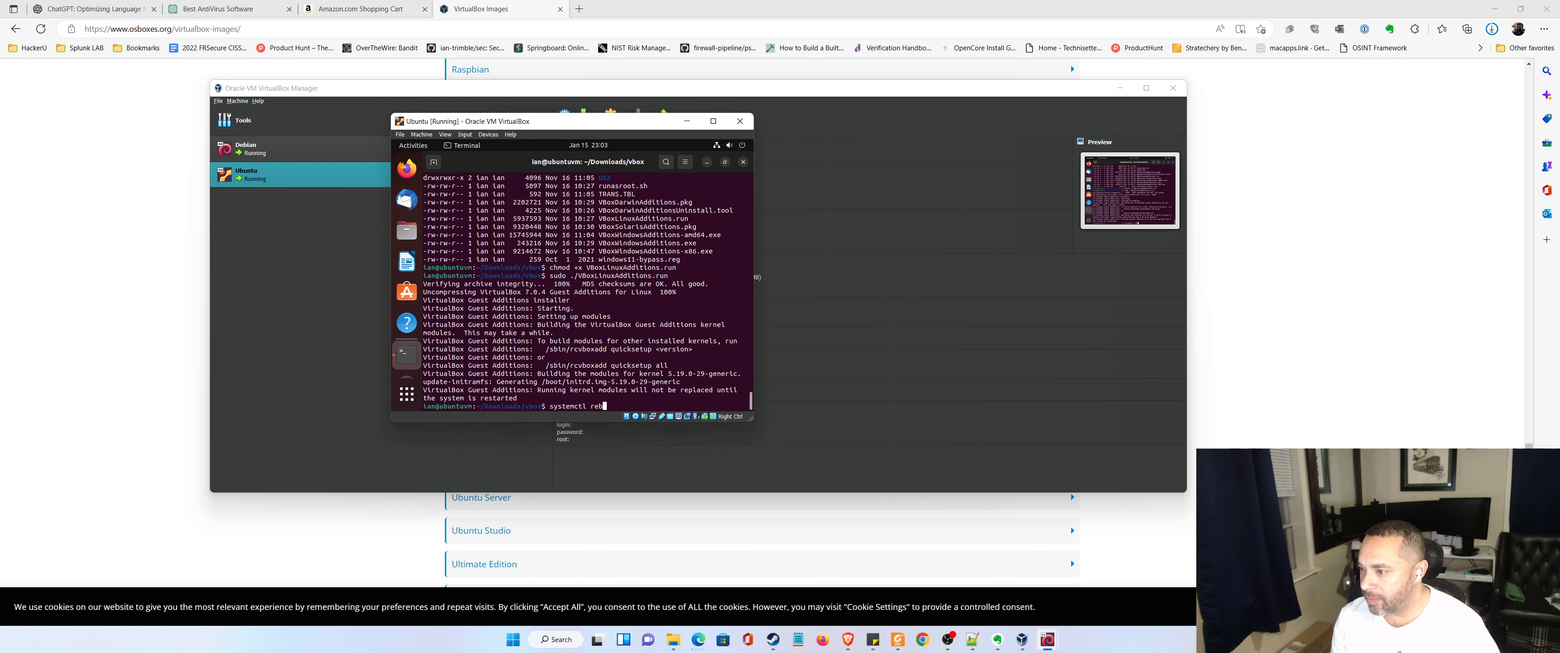
{"action": "type", "text": "oot"}
{"action": "key", "text": "Return"}
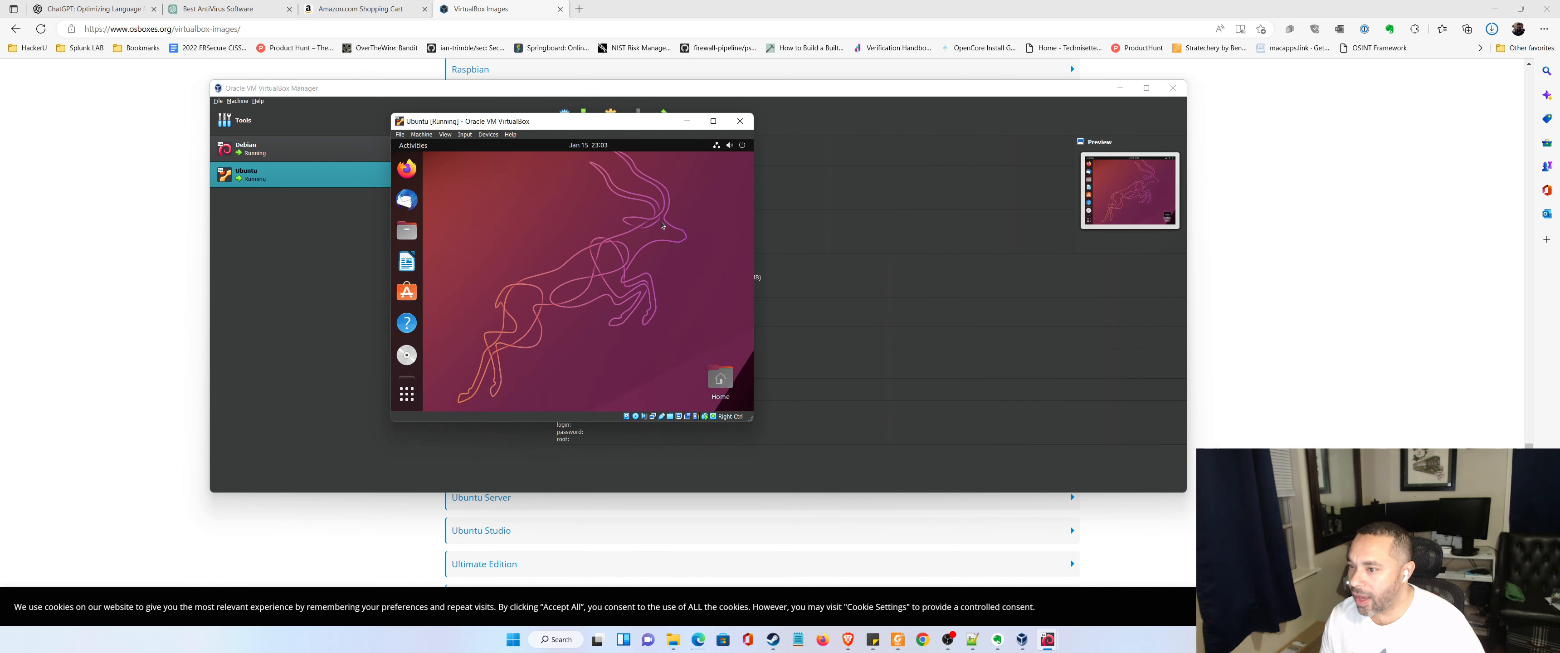
Maximize the Ubuntu virtual machine window and open the Appearance page of Ubuntu's Settings.
{"action": "left_click", "coordinate": [713, 121]}
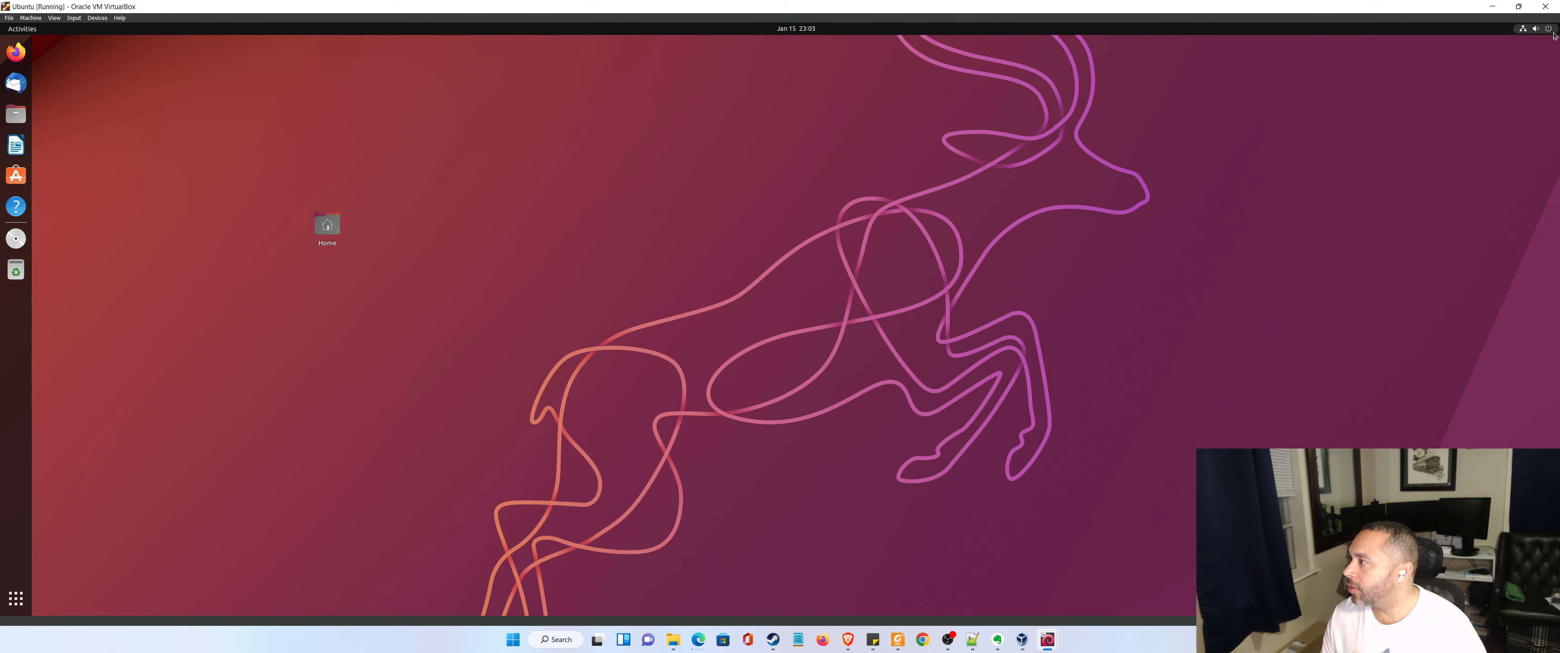
{"action": "left_click", "coordinate": [1523, 29]}
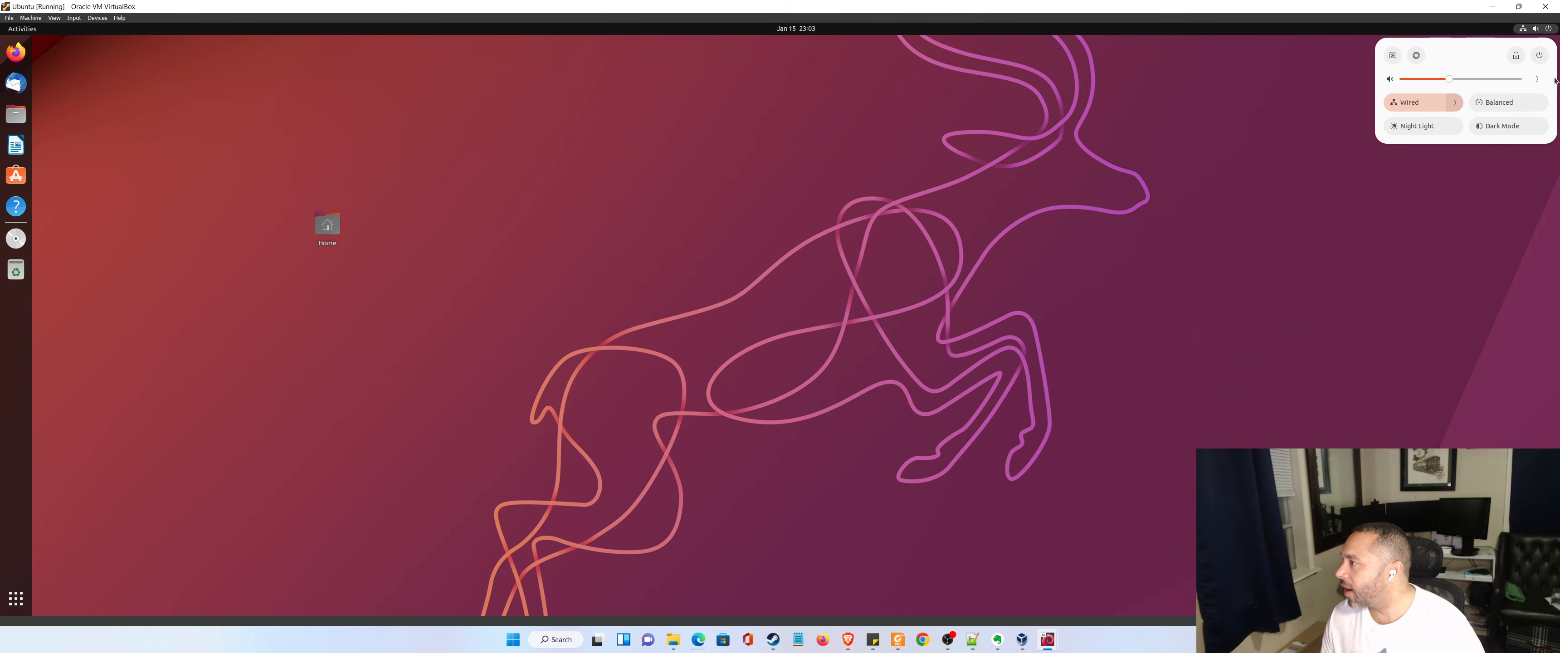
{"action": "left_click", "coordinate": [1417, 56]}
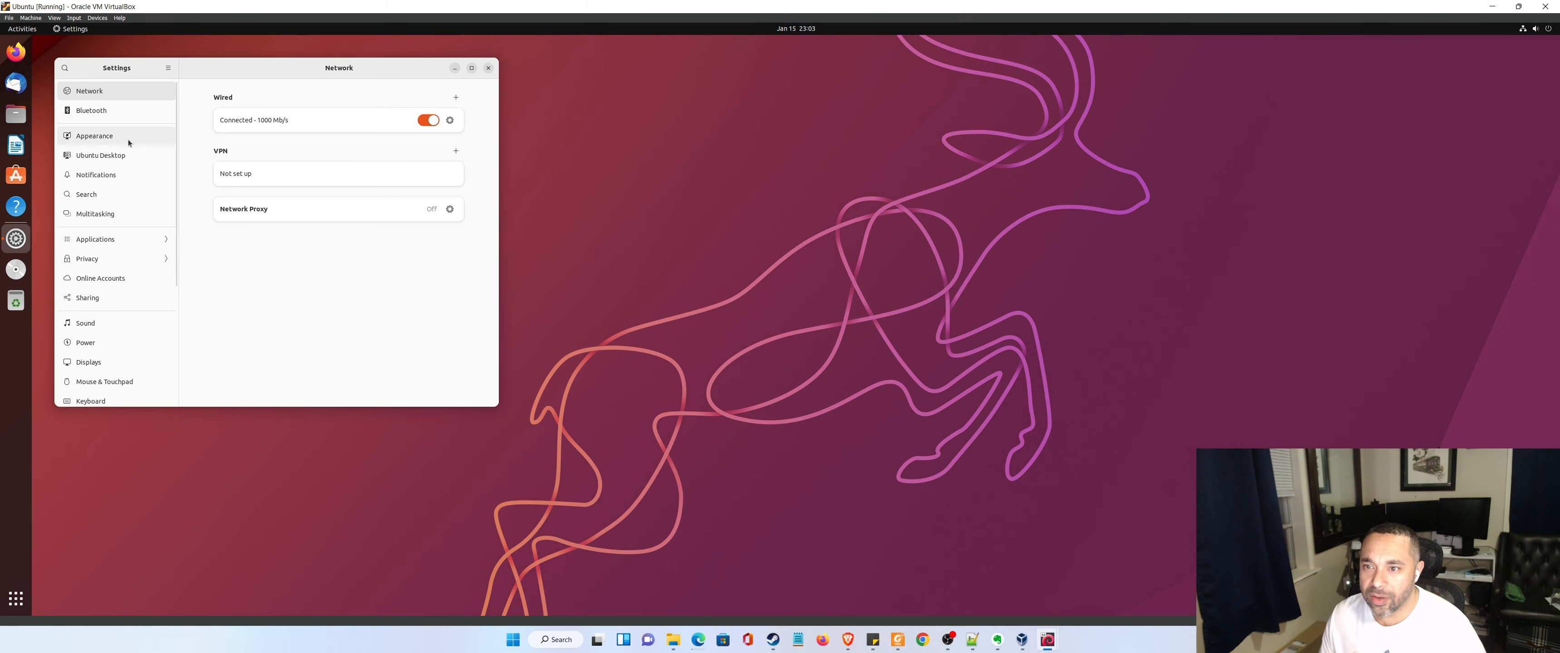
{"action": "left_click", "coordinate": [125, 139]}
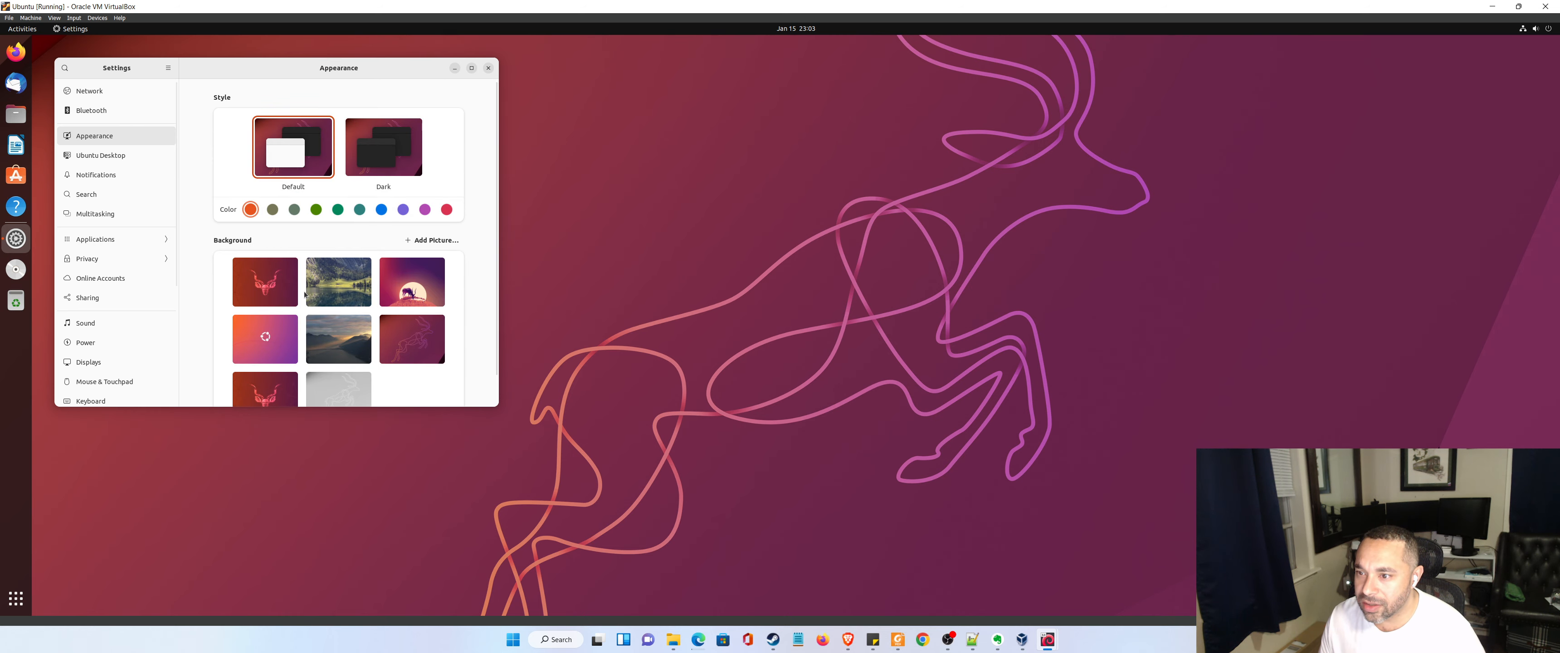
Preview several desktop backgrounds and set the one with the antelope grazing in front of a large moon.
{"action": "left_click", "coordinate": [348, 293]}
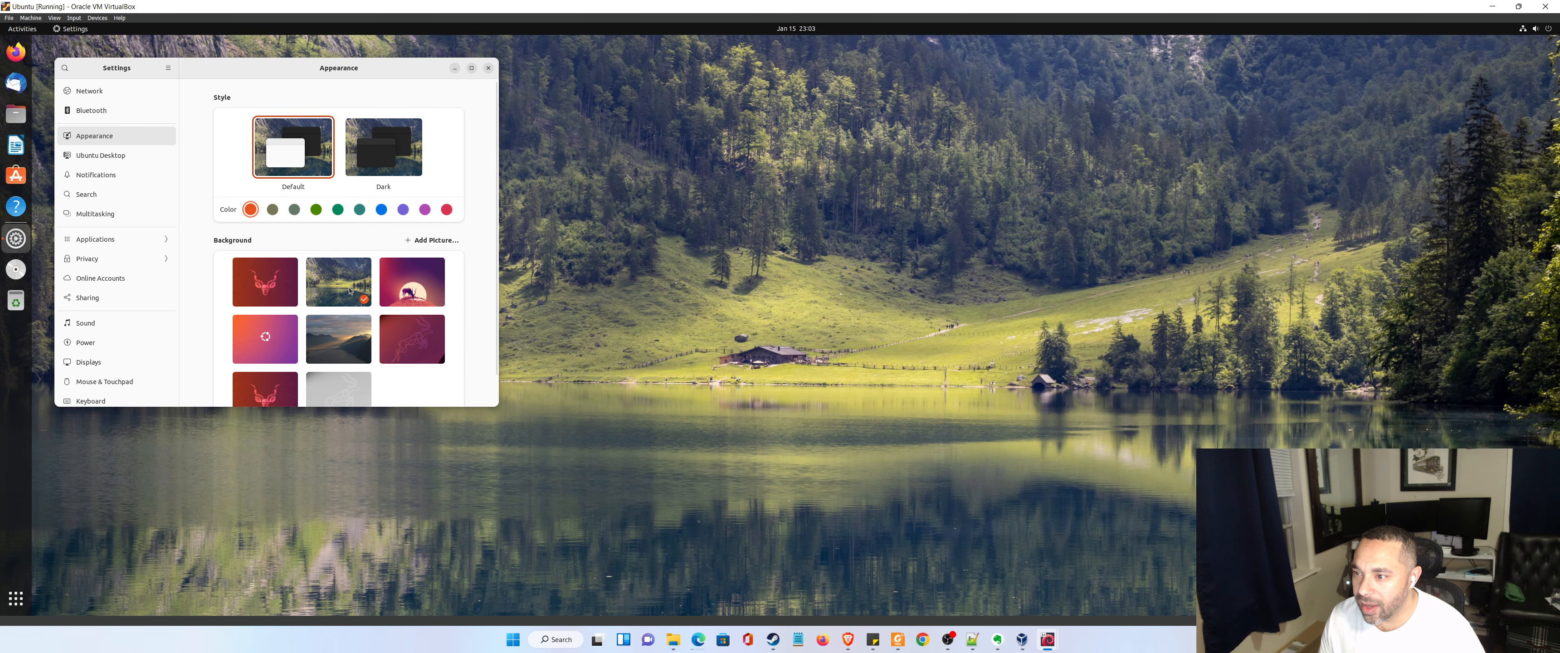
{"action": "left_click", "coordinate": [429, 293]}
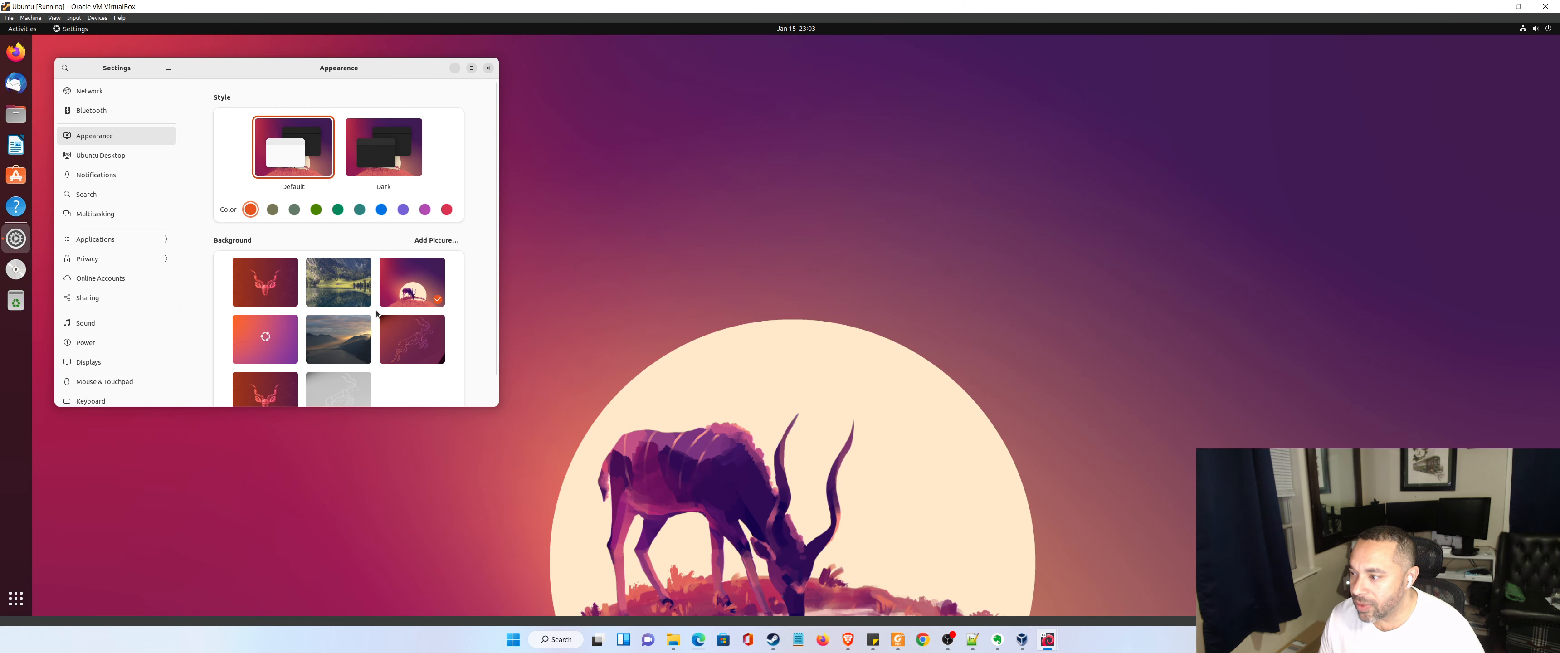
{"action": "left_click", "coordinate": [346, 339]}
{"action": "scroll", "coordinate": [342, 363], "scroll_direction": "down", "scroll_amount": 1}
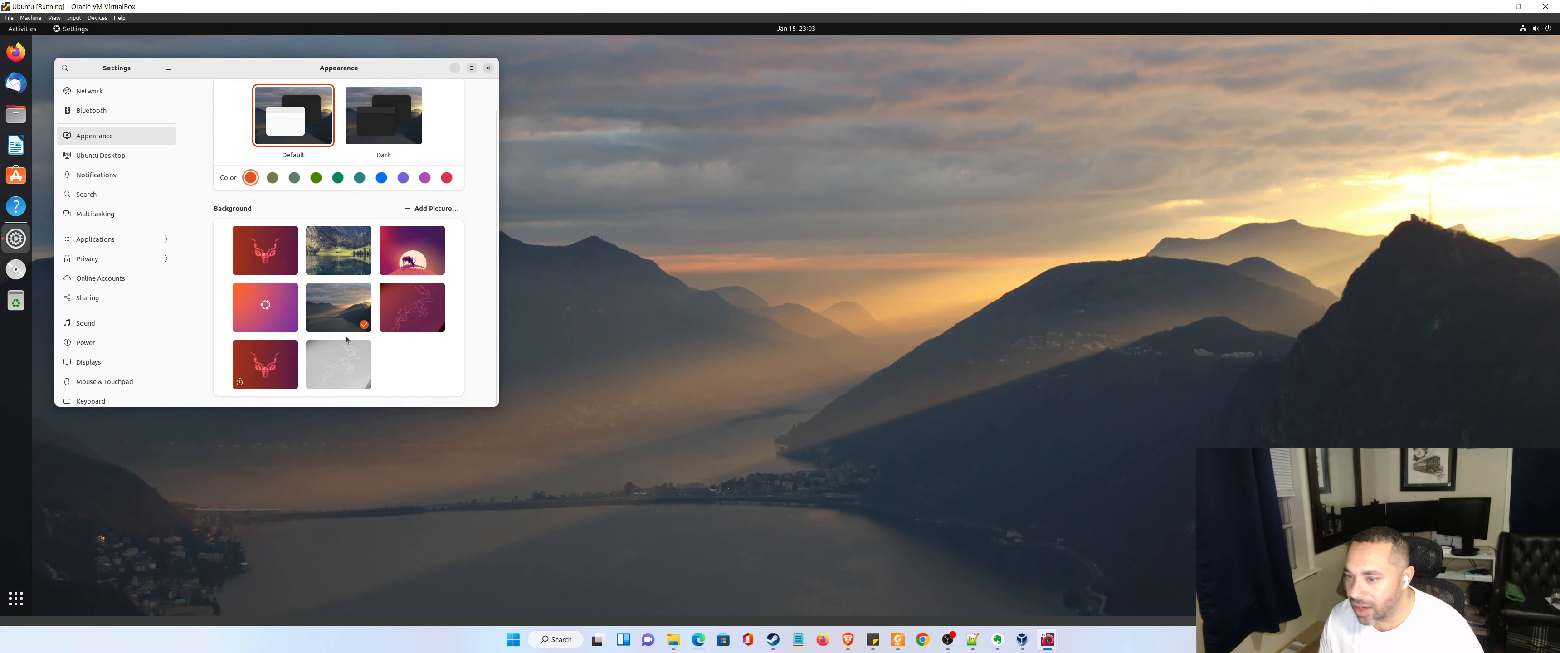
{"action": "left_click", "coordinate": [362, 347]}
{"action": "left_click", "coordinate": [419, 263]}
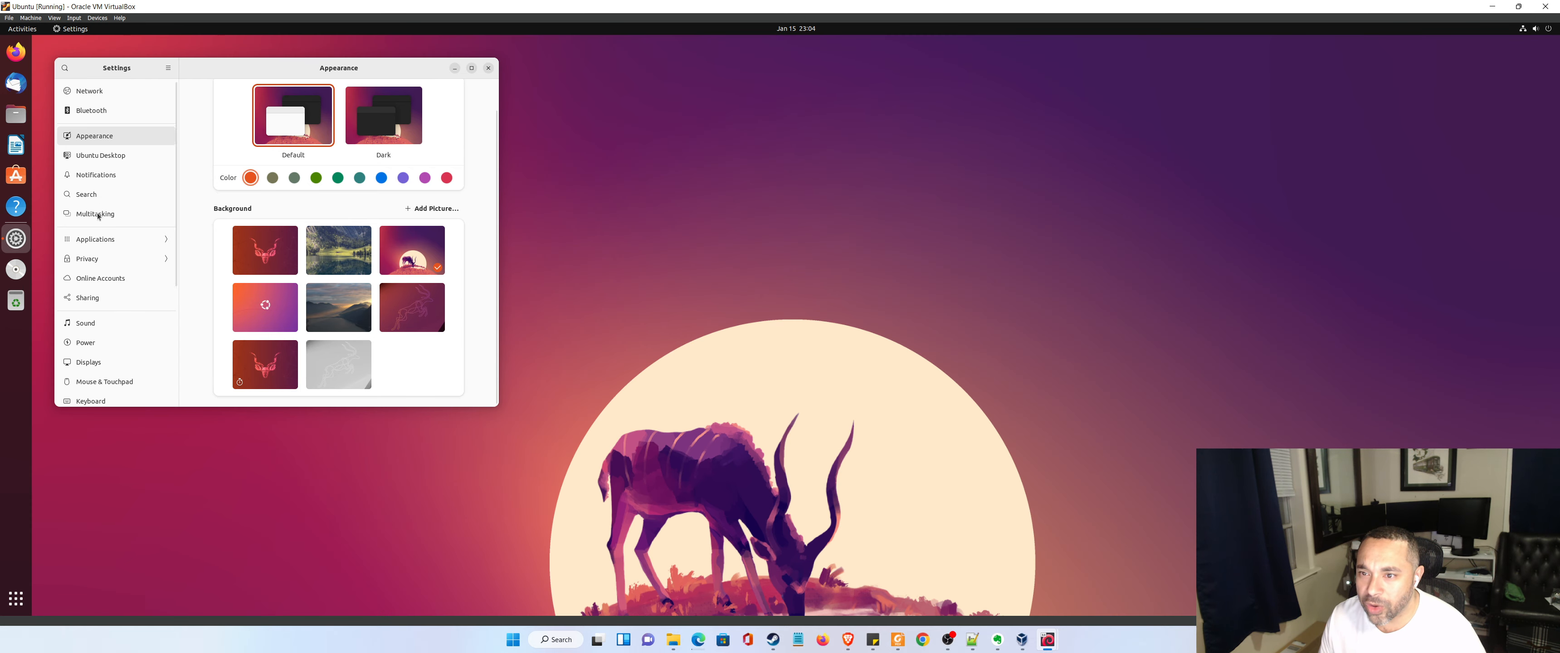
Enable fractional scaling in the Displays settings and close Settings.
{"action": "left_click", "coordinate": [95, 363]}
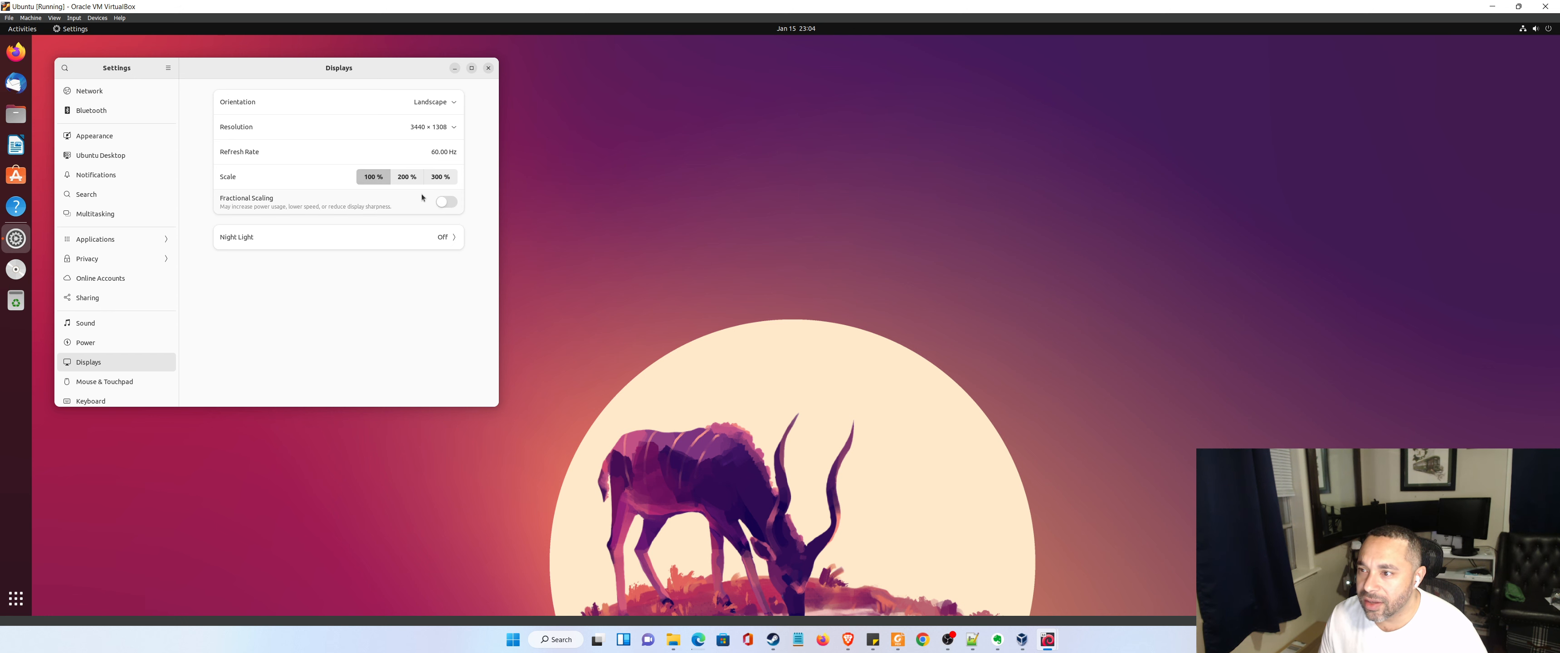
{"action": "left_click", "coordinate": [449, 204]}
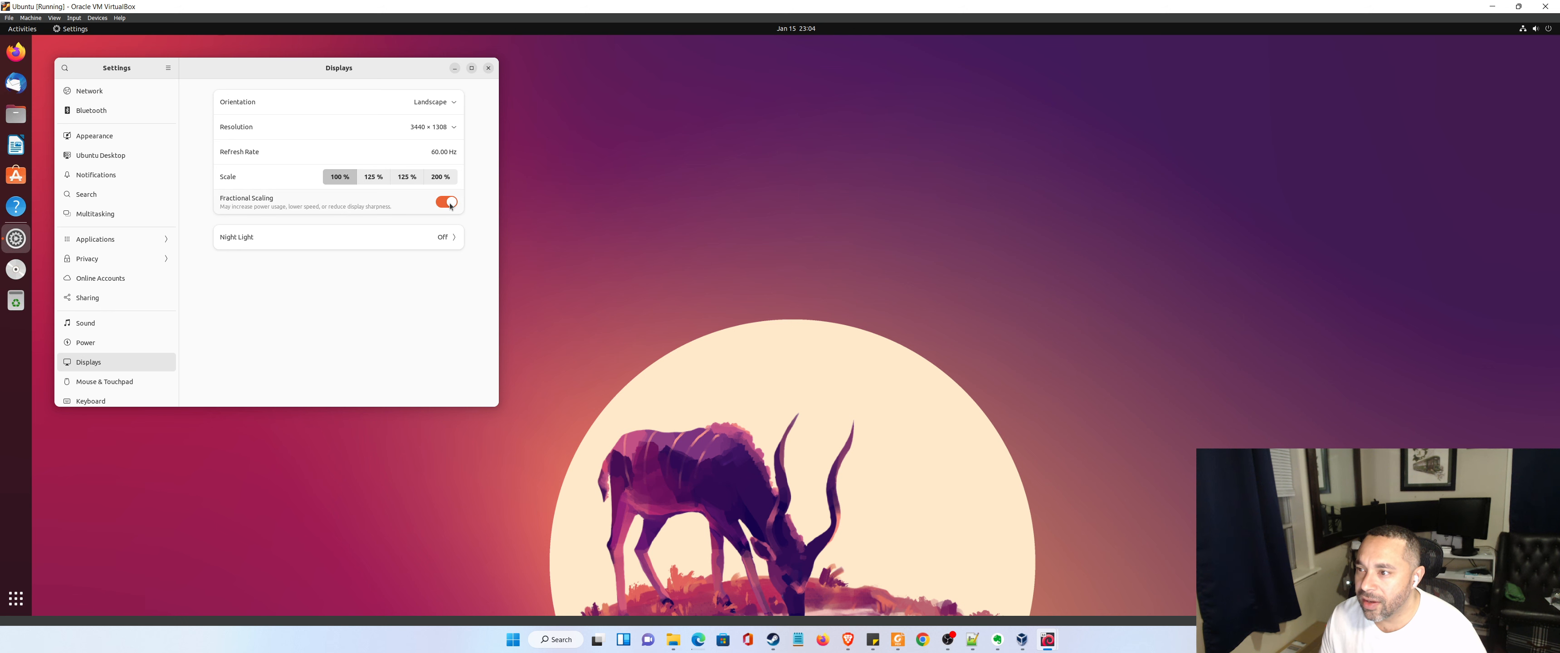
{"action": "left_click", "coordinate": [489, 68]}
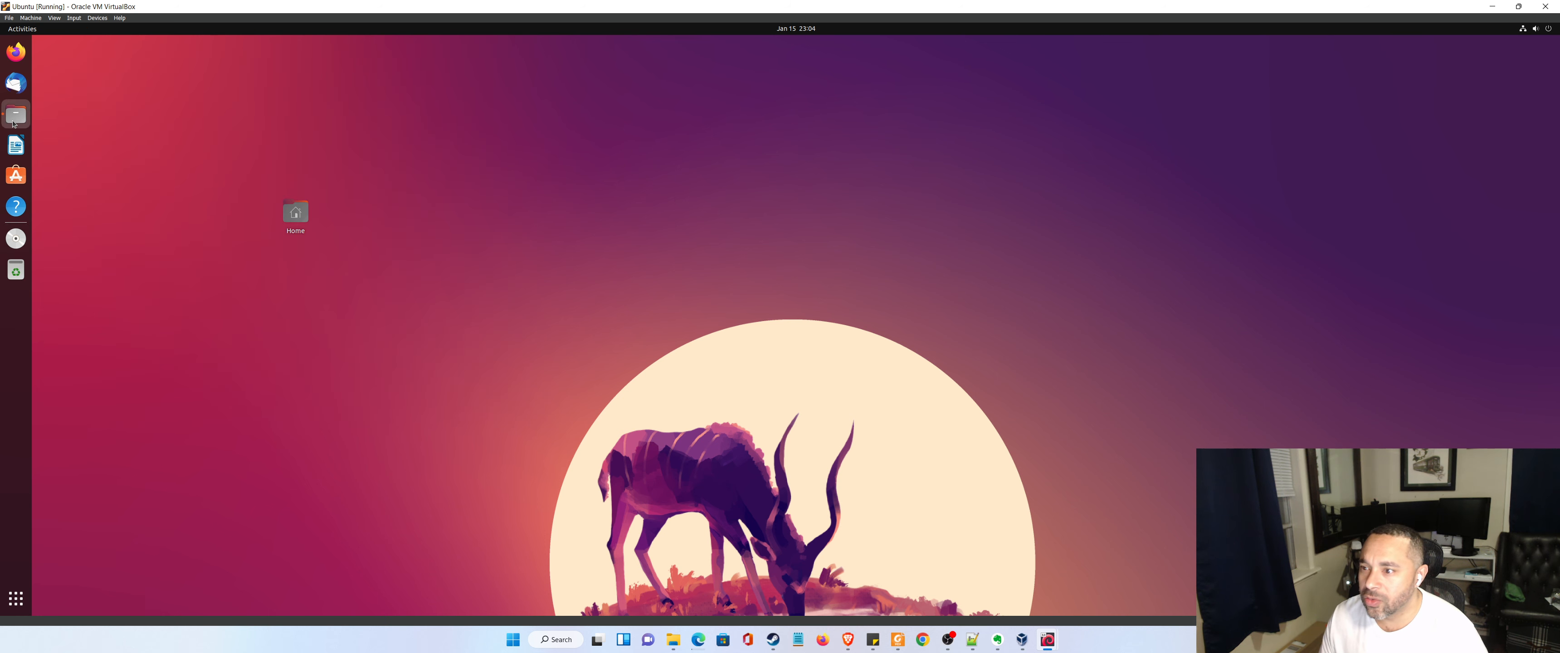
Try to open the sf_Downloads shared folder in Files, dismiss the message, and move the Files window toward the middle of the desktop.
{"action": "left_click", "coordinate": [59, 224]}
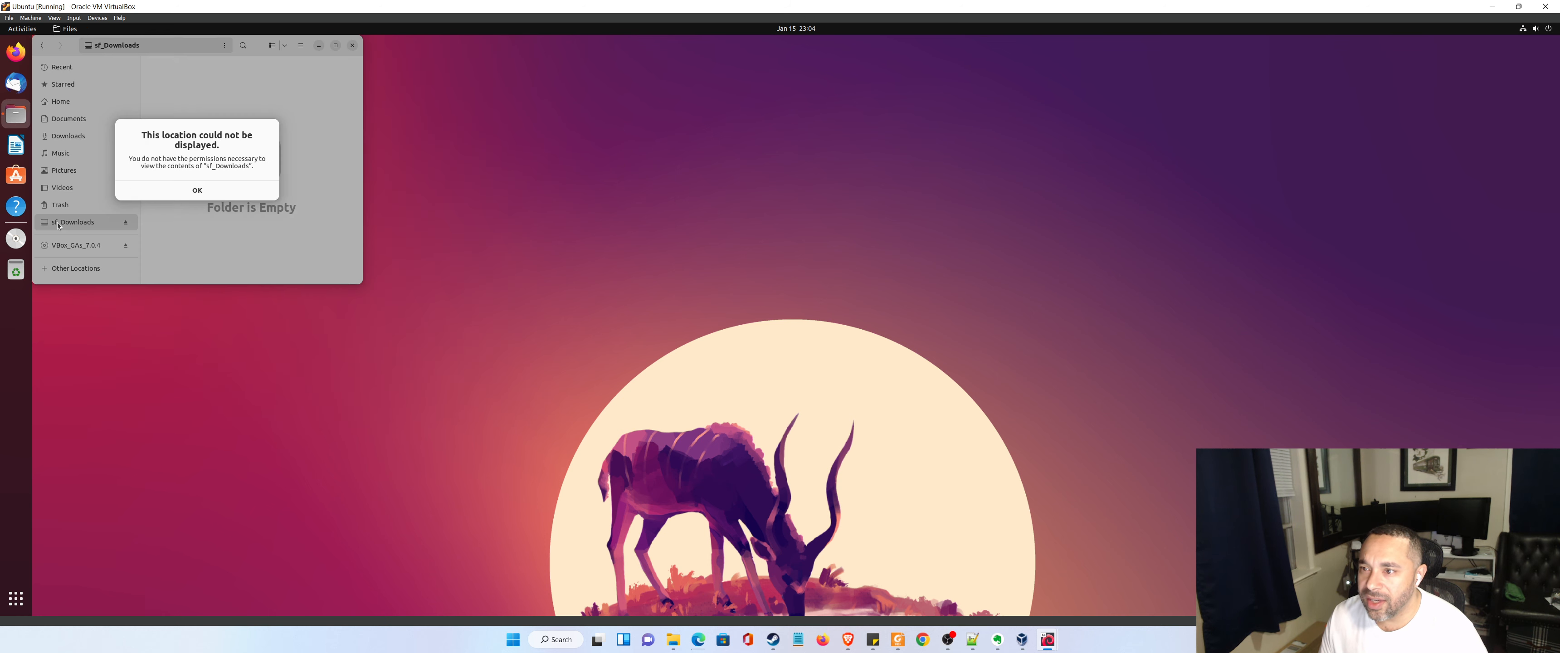
{"action": "left_click", "coordinate": [198, 190]}
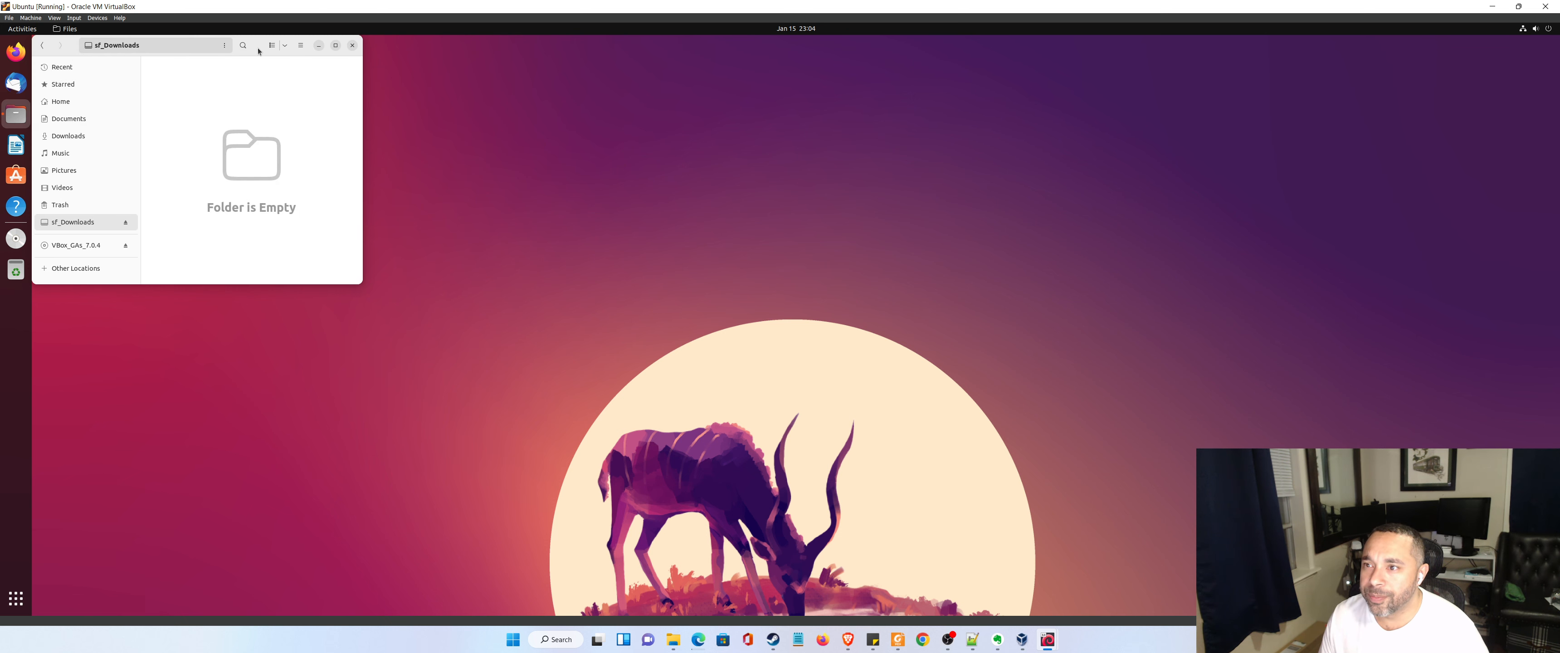
{"action": "left_click_drag", "start_coordinate": [258, 52], "coordinate": [538, 85]}
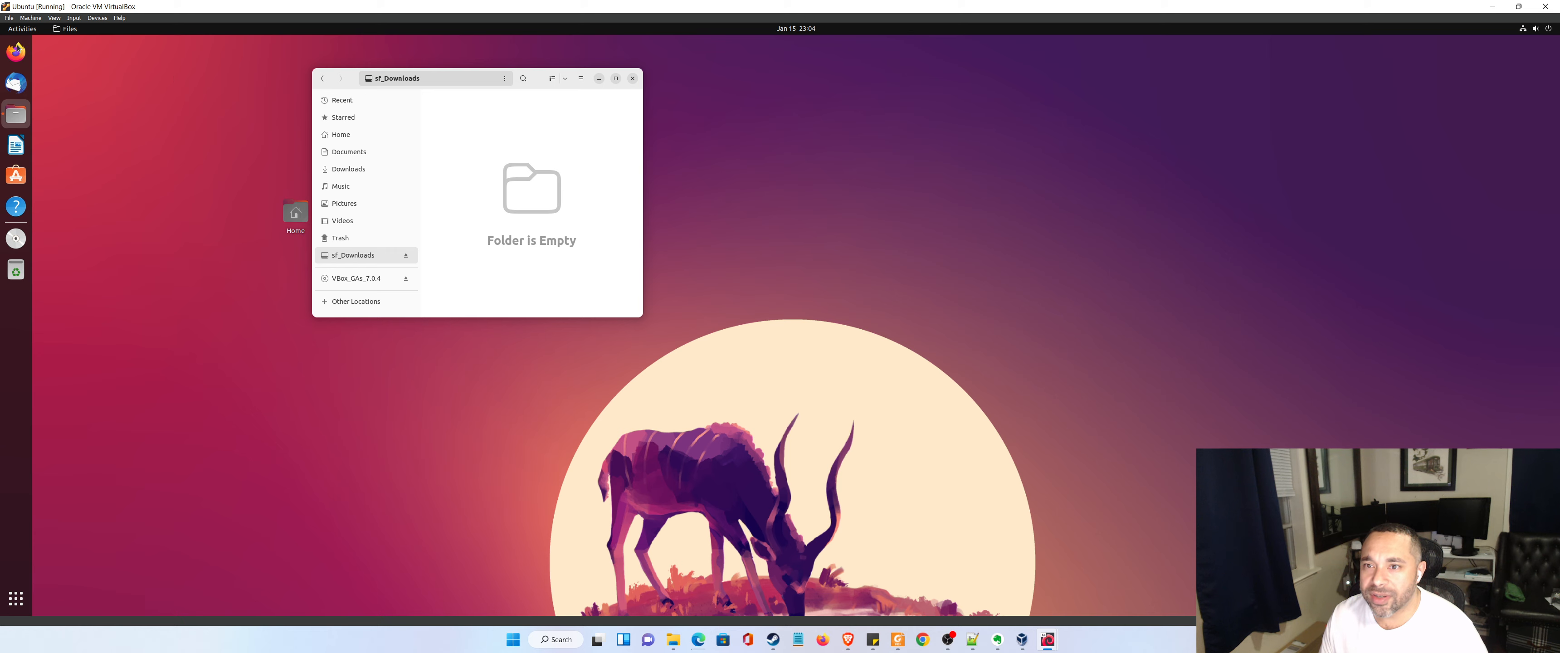
Search the Ubuntu applications for Terminal and add it to the favorites.
{"action": "left_click", "coordinate": [27, 30]}
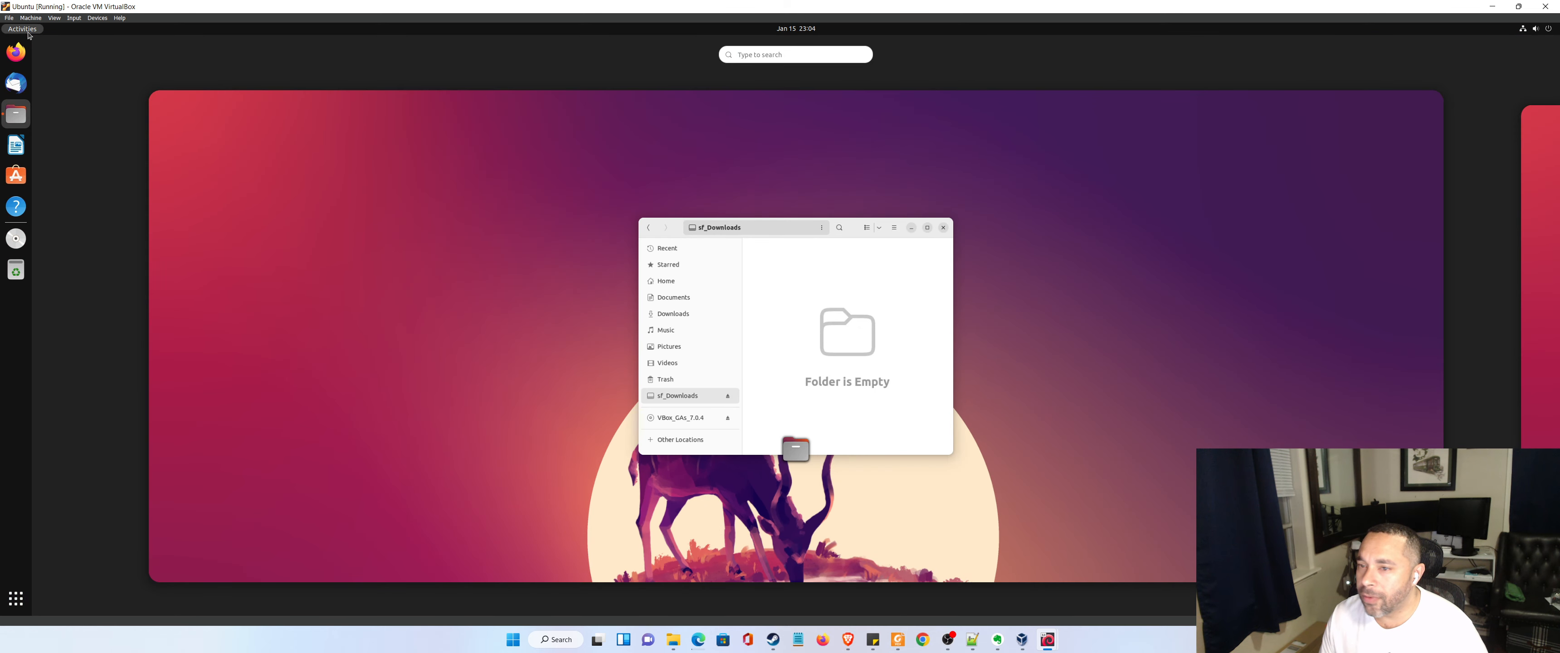
{"action": "type", "text": "ter"}
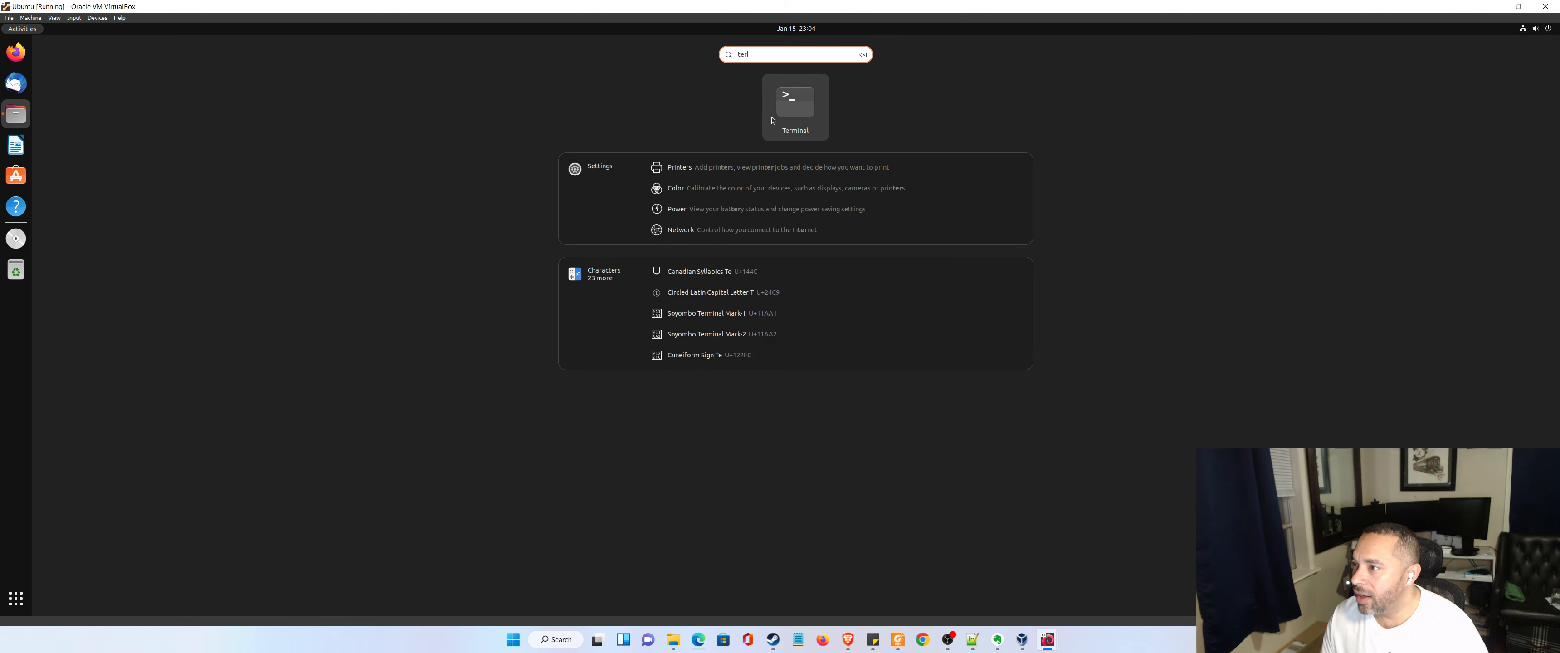
{"action": "right_click", "coordinate": [793, 109]}
{"action": "left_click", "coordinate": [865, 125]}
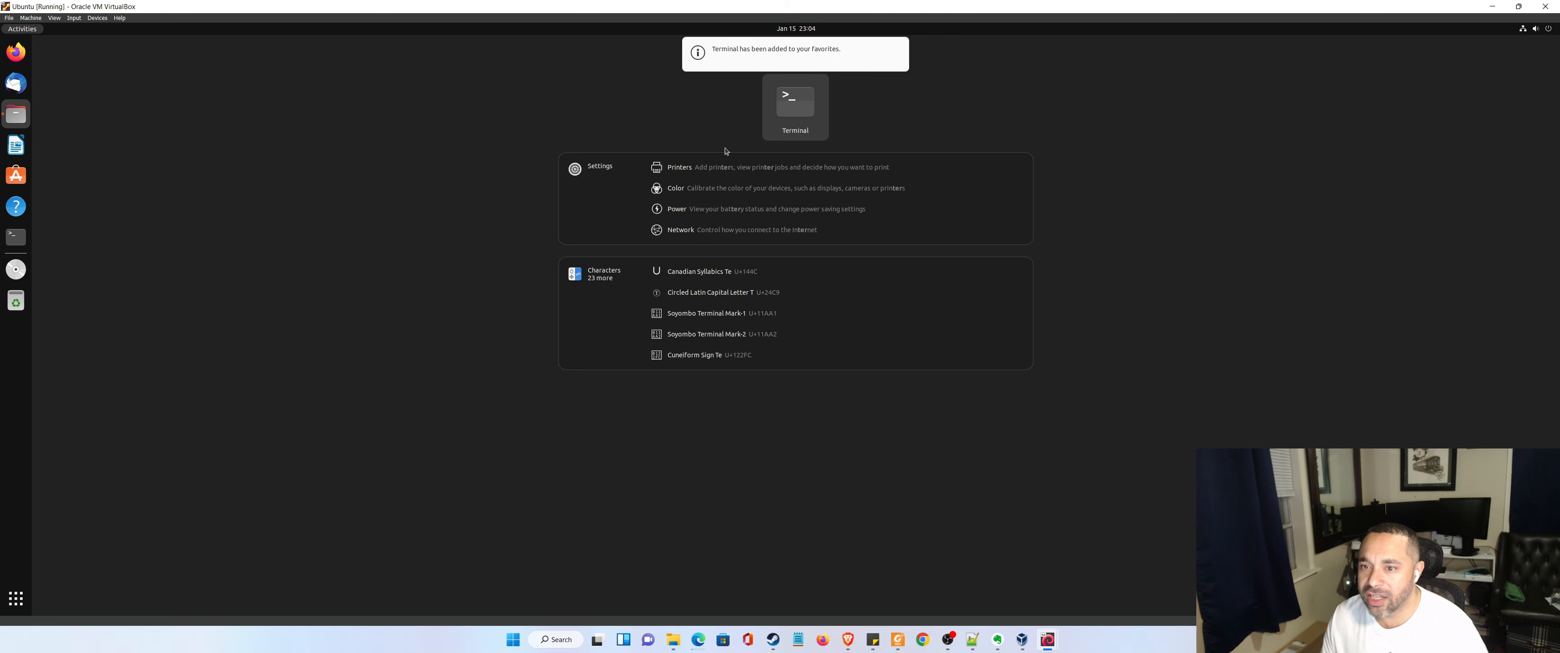
Open Terminal and try to add the current user to the vboxsf group with usermod -a -G, without sudo.
{"action": "left_click", "coordinate": [17, 233]}
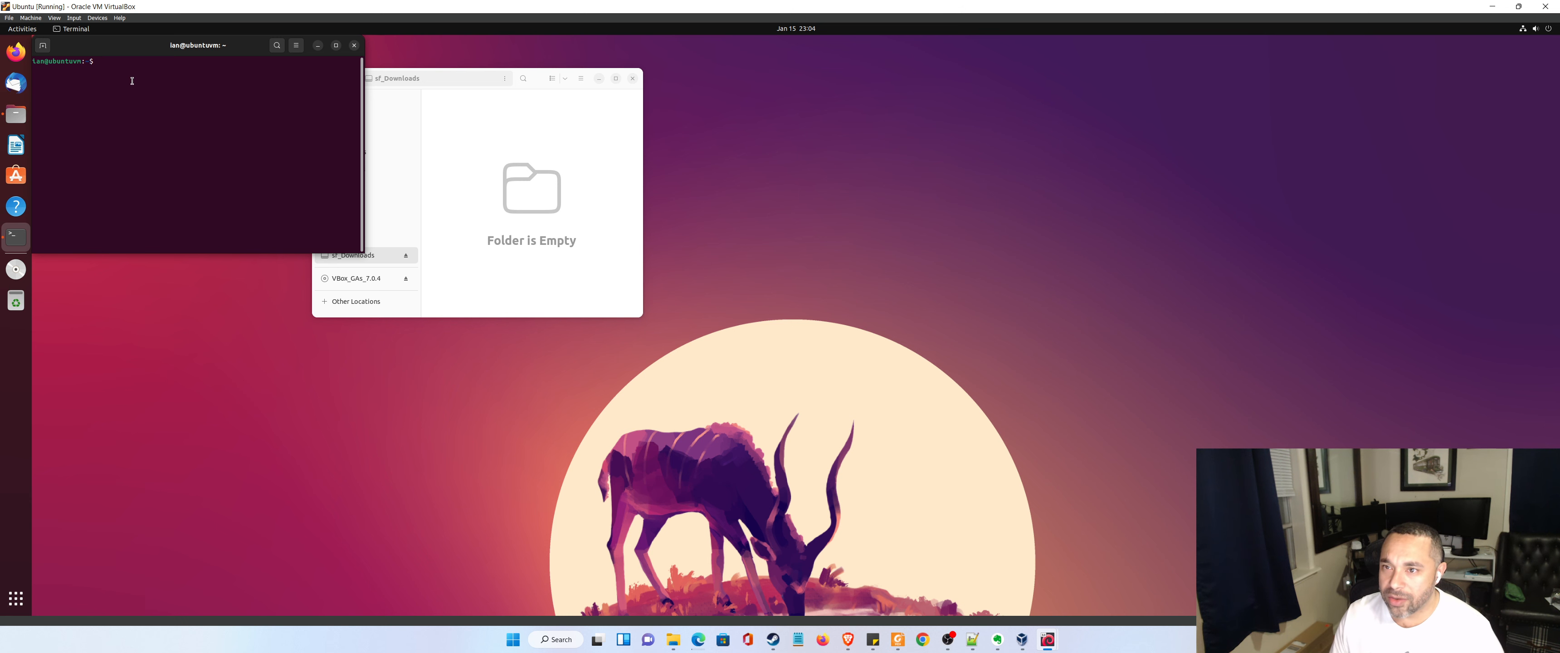
{"action": "type", "text": "usermod -a -G"}
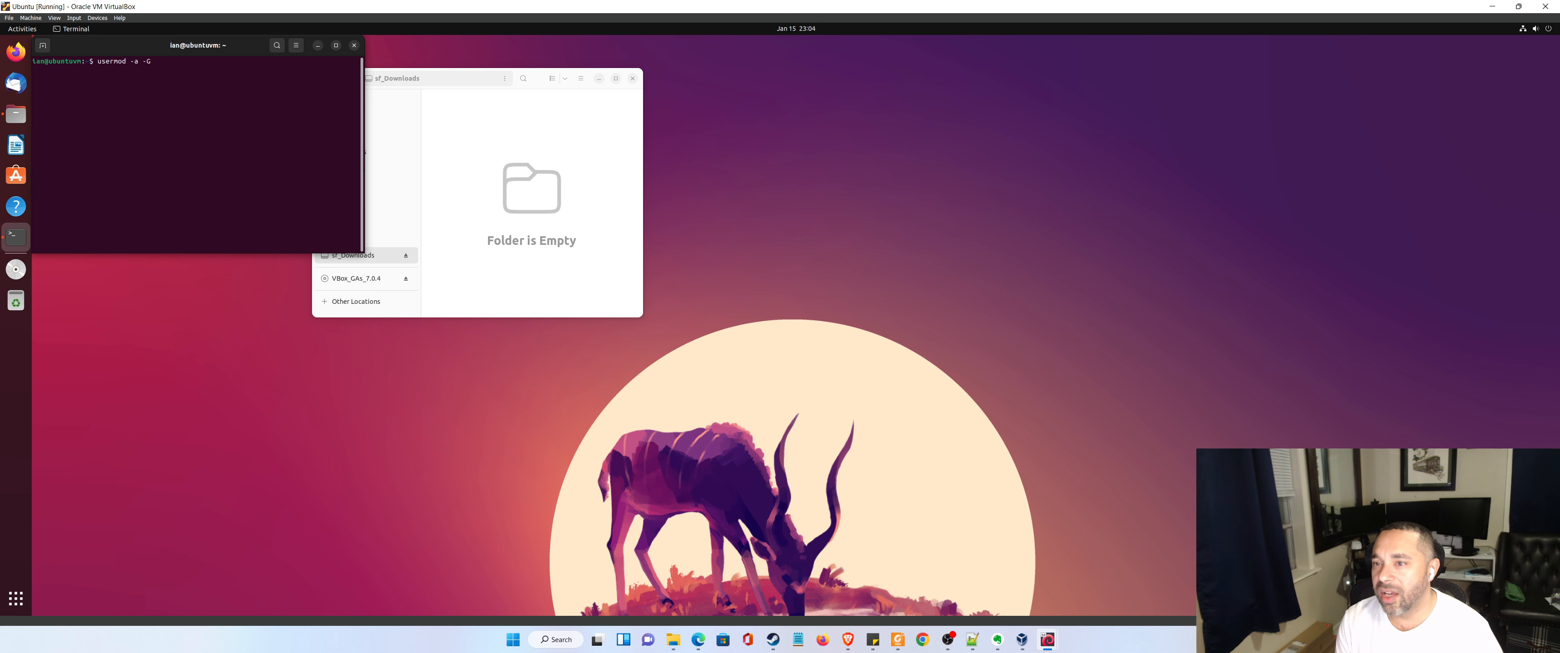
{"action": "type", "text": " vbox"}
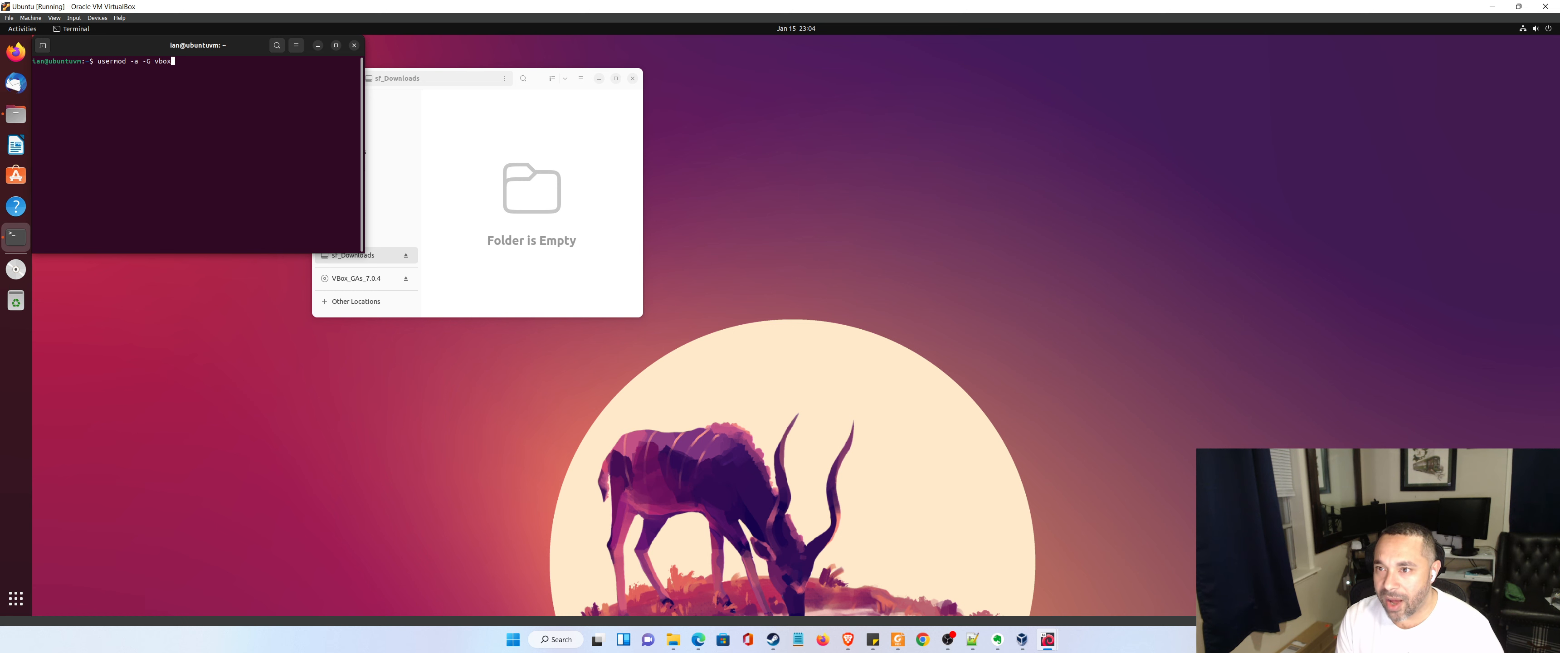
{"action": "type", "text": "sf ian"}
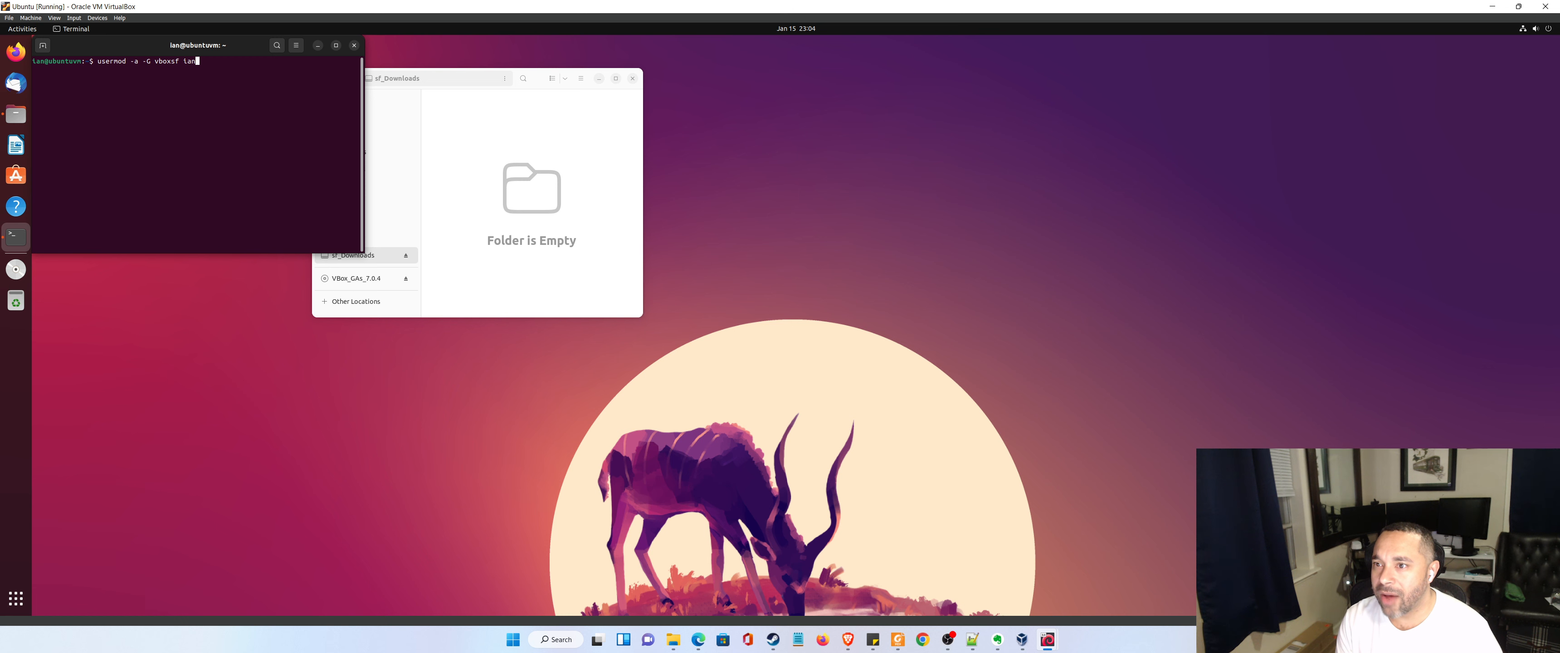
{"action": "key", "text": "Return"}
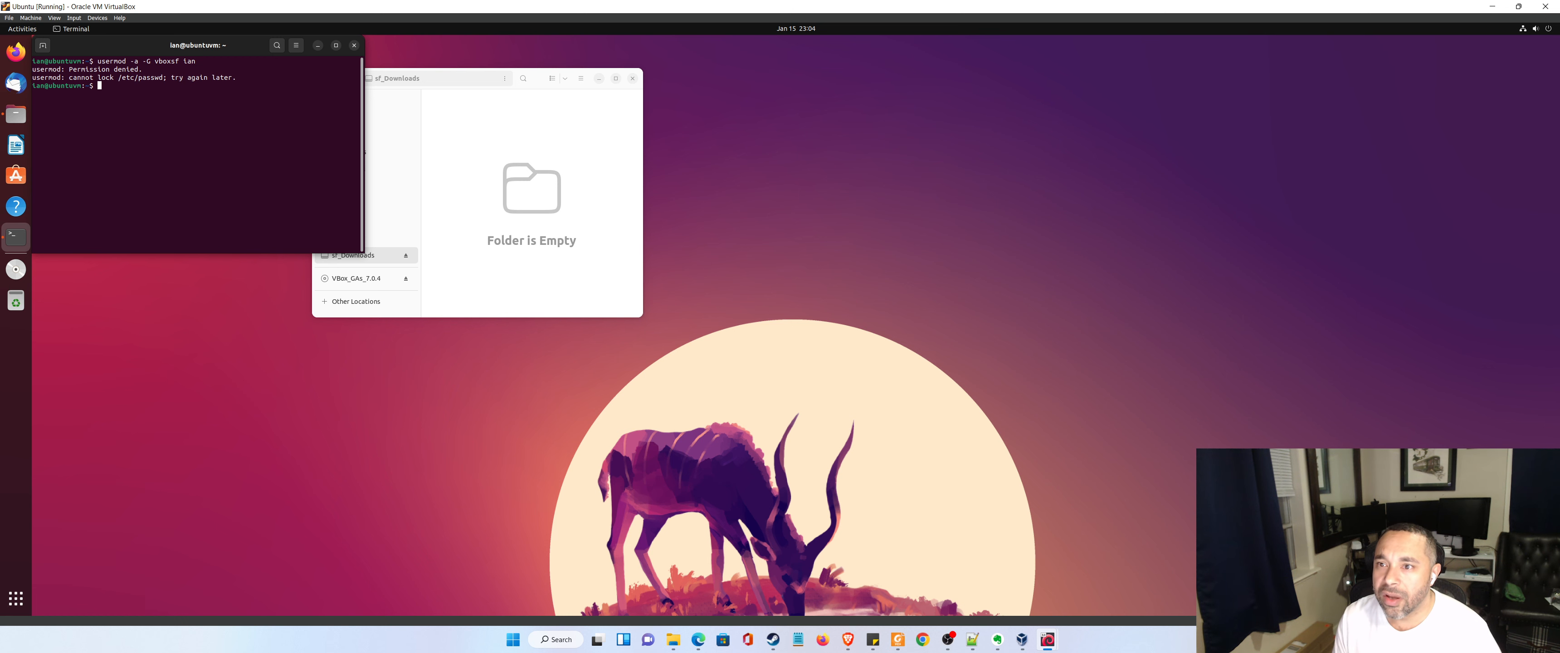
Rerun the usermod -a -G vboxsf command for the current user with sudo, enter the account password, clear the output and close Terminal.
{"action": "key", "text": "Up"}
{"action": "type", "text": "sudo"}
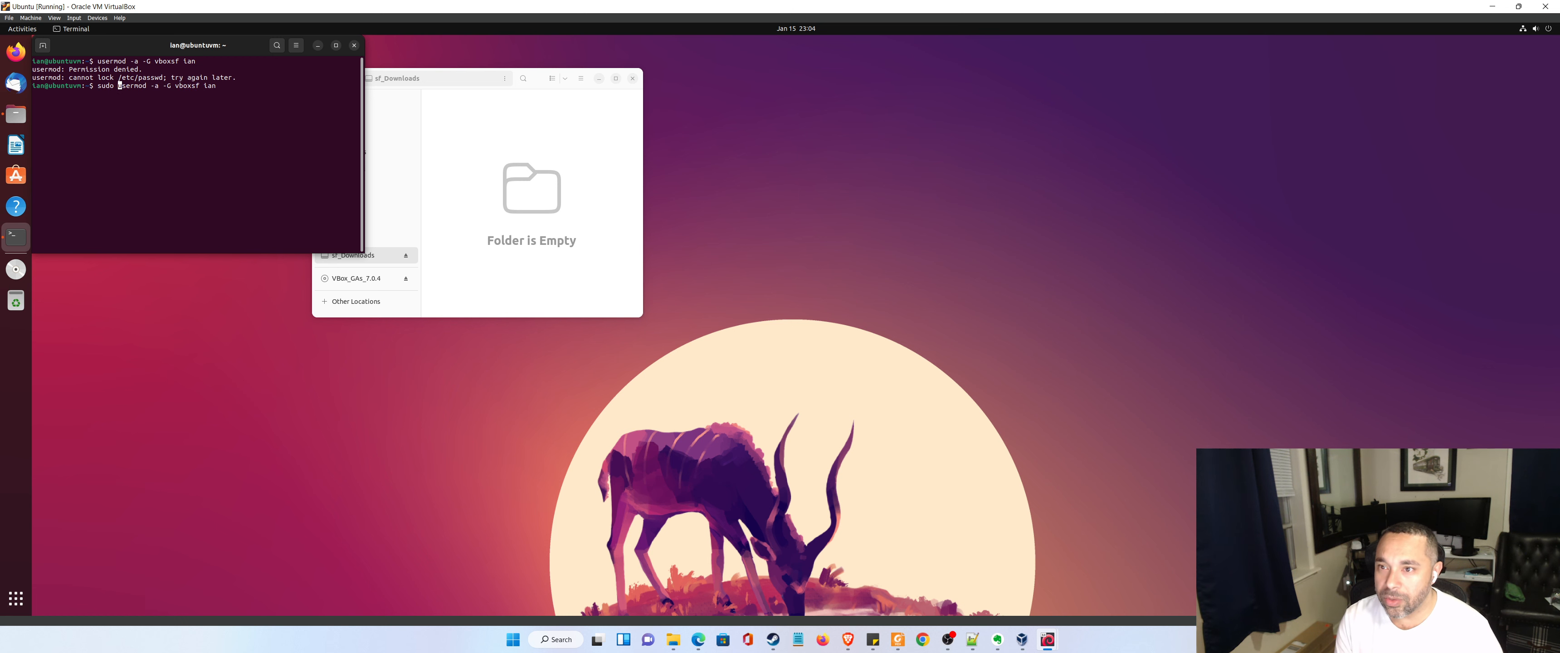
{"action": "key", "text": "Return"}
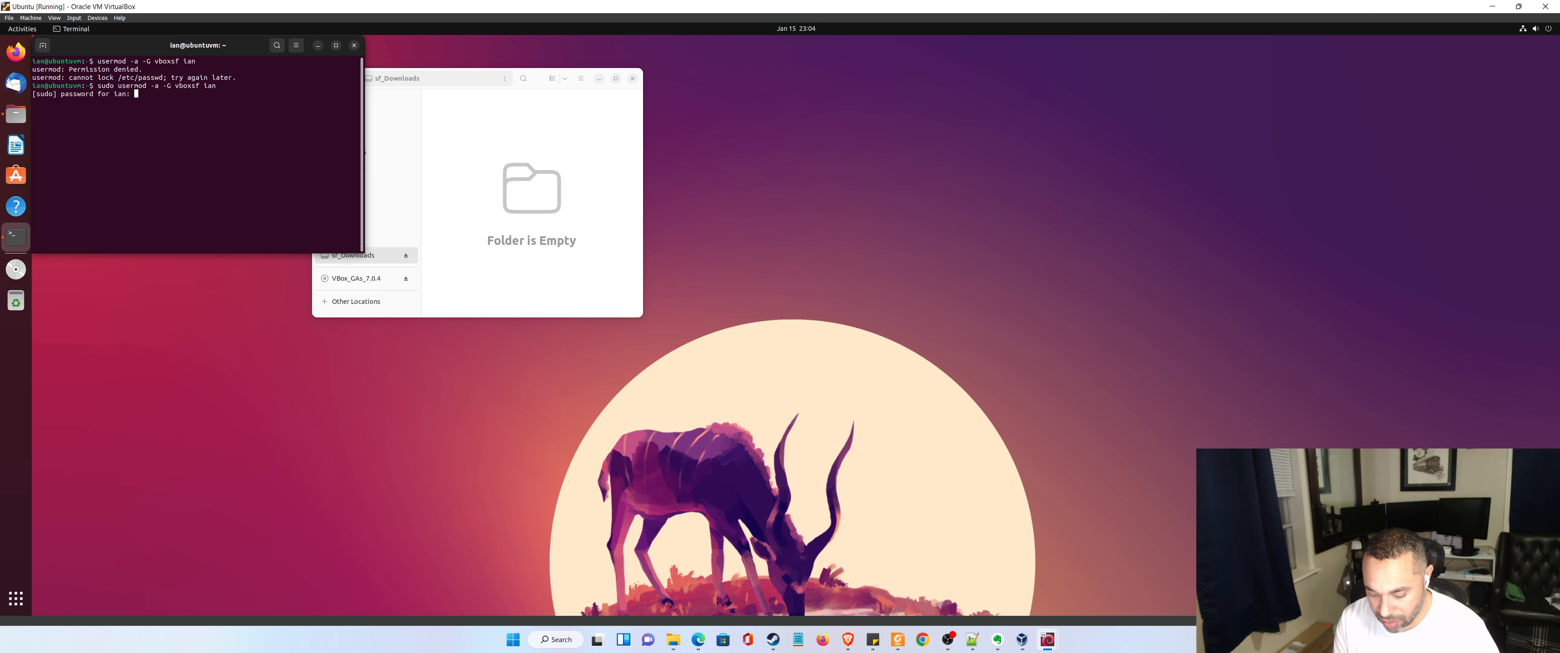
{"action": "key", "text": "Return"}
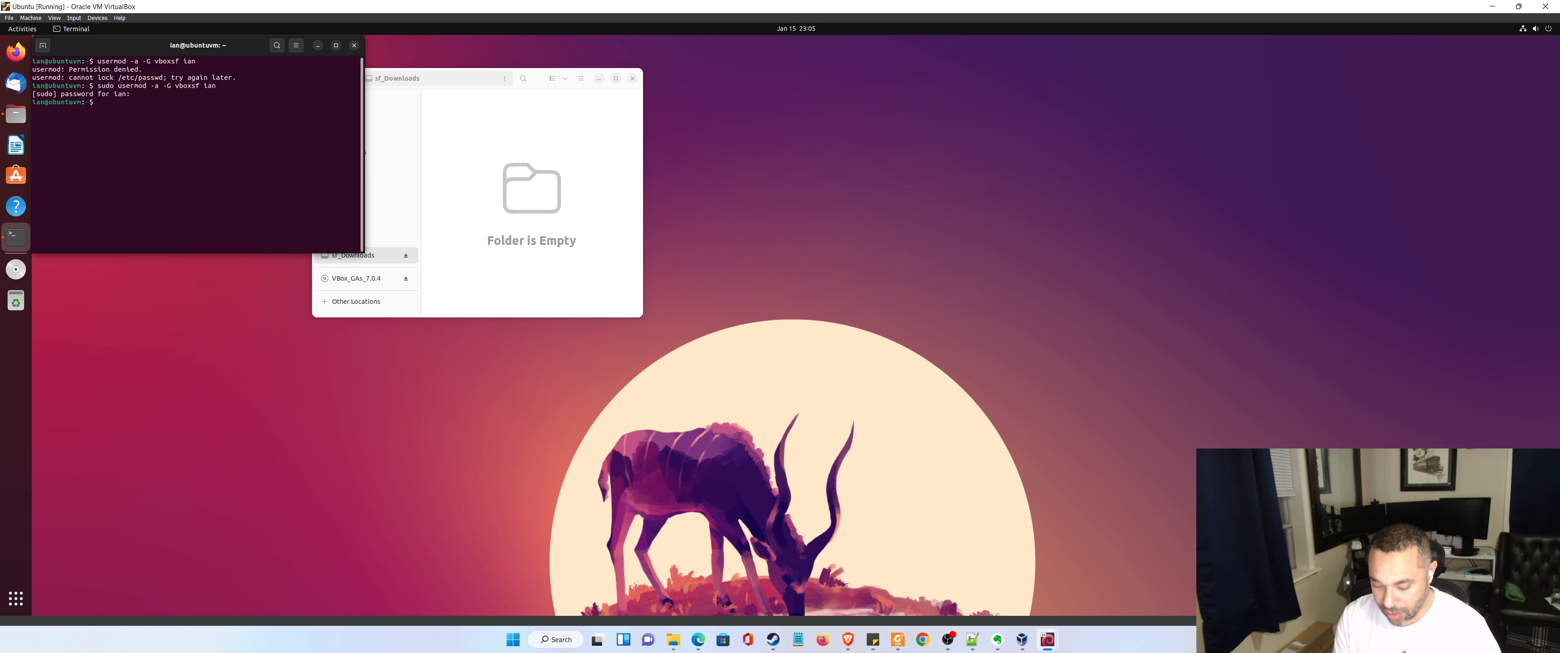
{"action": "type", "text": "clear"}
{"action": "key", "text": "Return"}
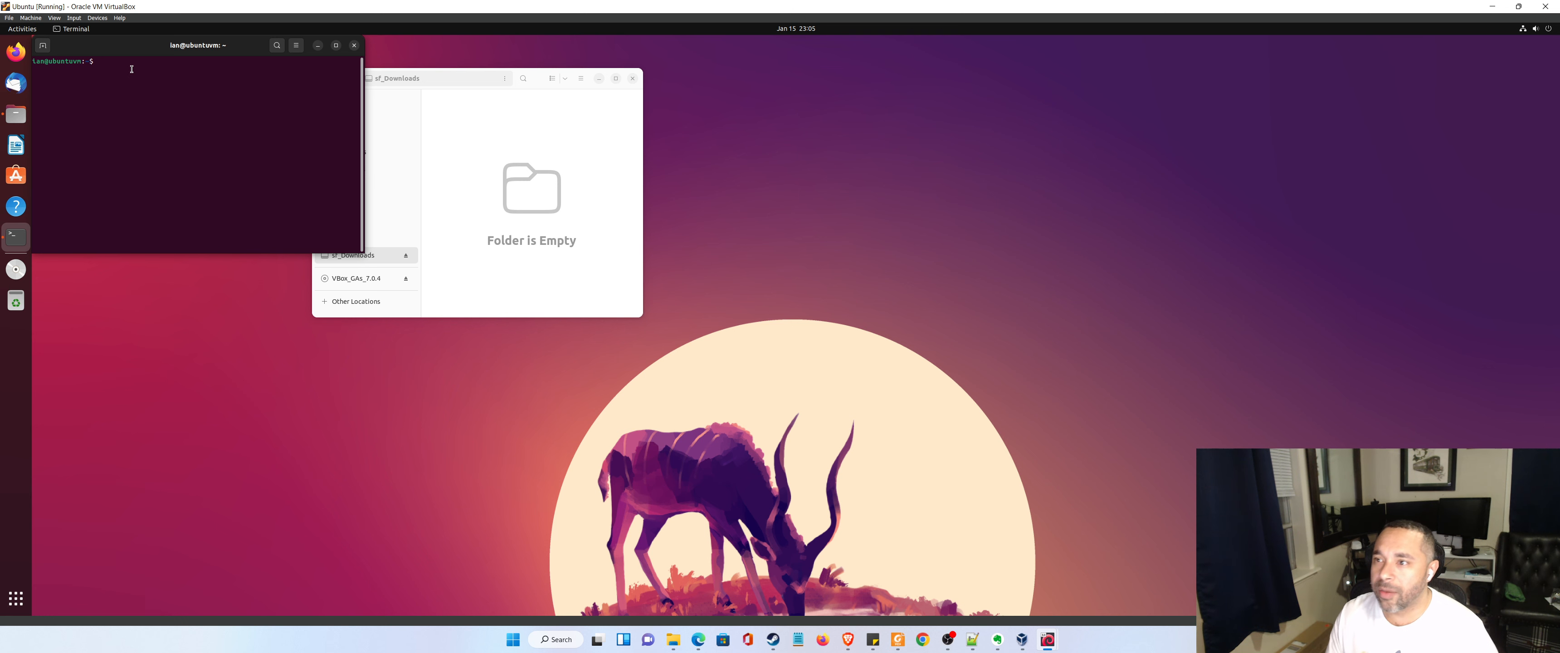
{"action": "left_click", "coordinate": [354, 46]}
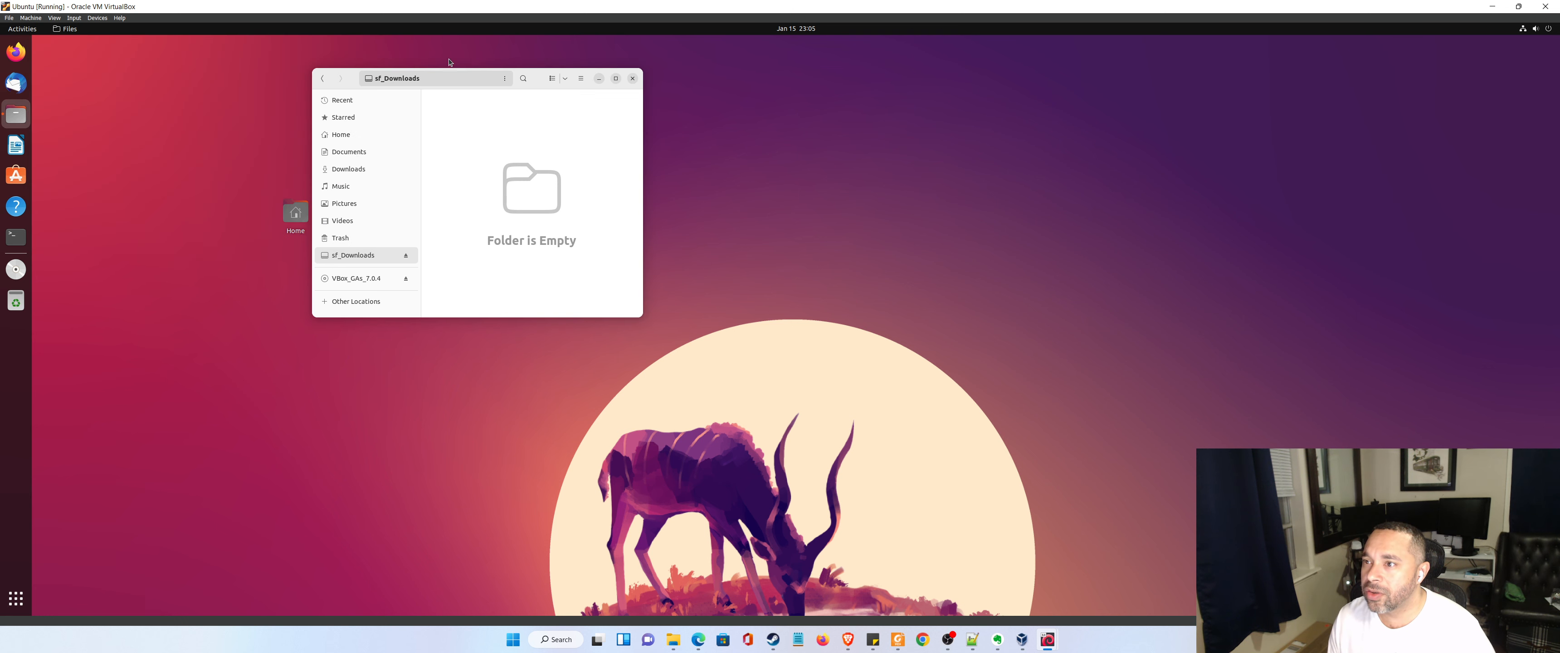
Close and reopen Files to check the contents of the sf_Downloads shared folder, and close the window again.
{"action": "left_click", "coordinate": [633, 82]}
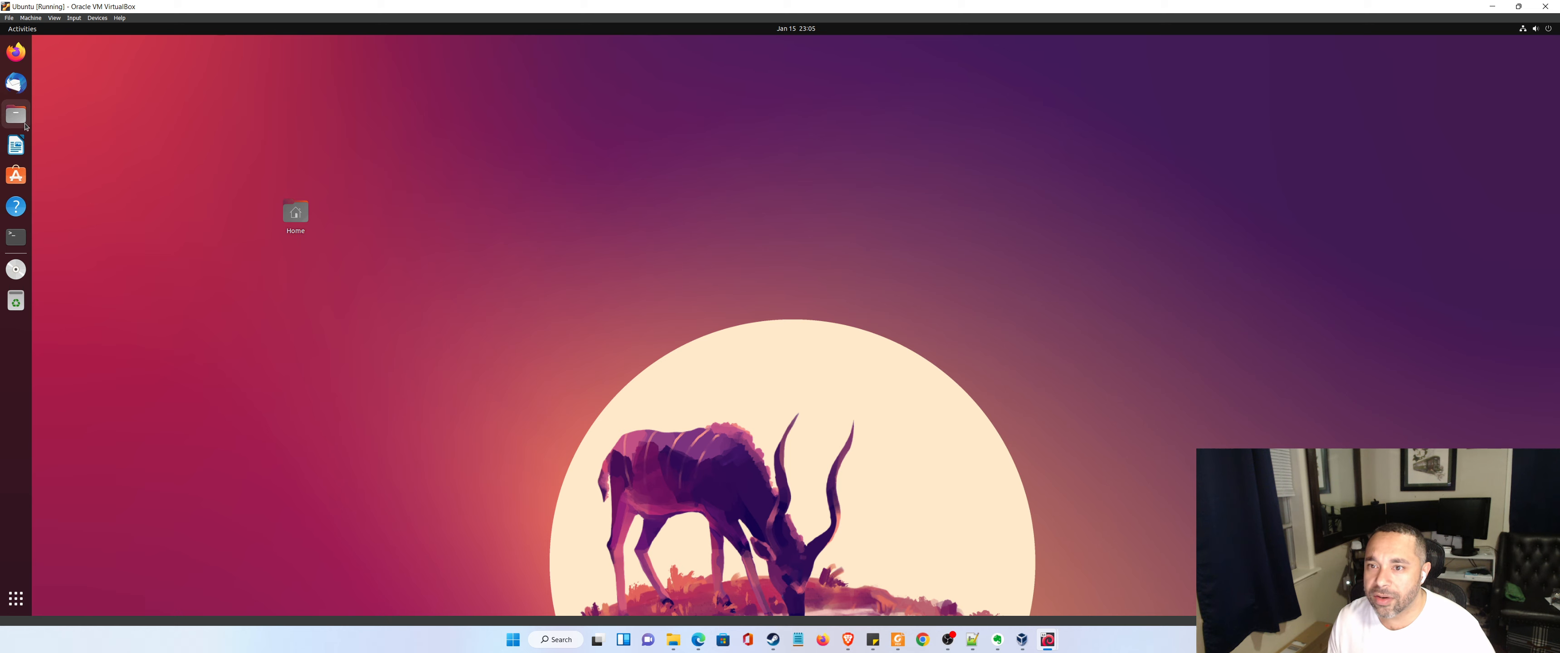
{"action": "left_click", "coordinate": [16, 114]}
{"action": "left_click", "coordinate": [62, 221]}
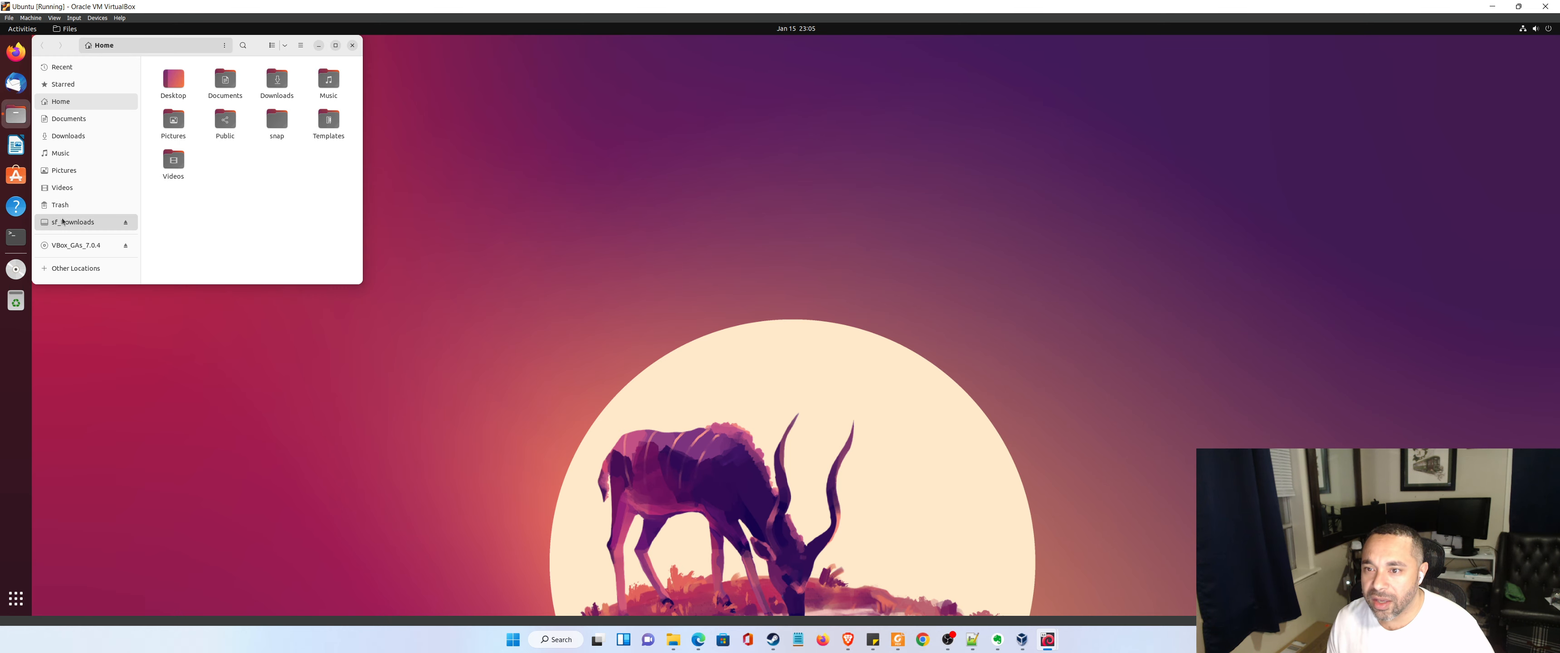
{"action": "left_click", "coordinate": [198, 189]}
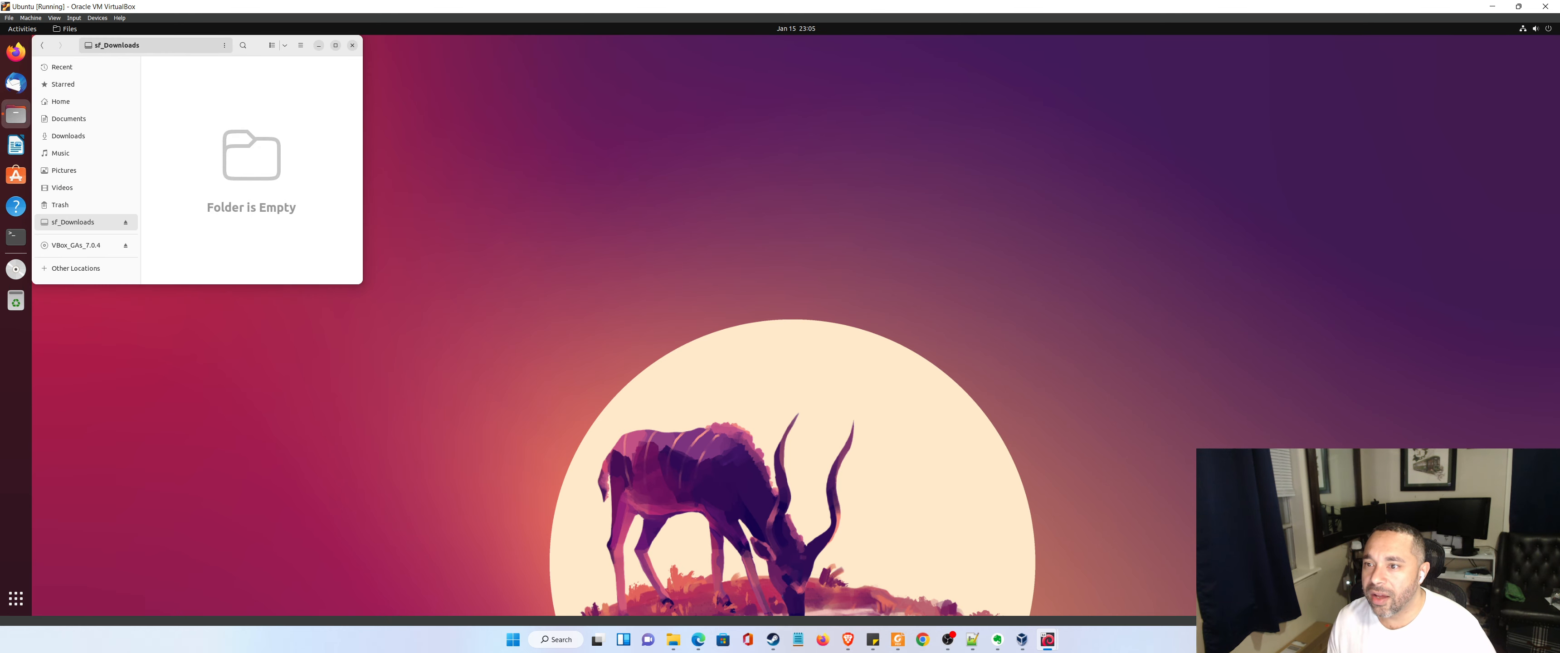
{"action": "left_click", "coordinate": [352, 45]}
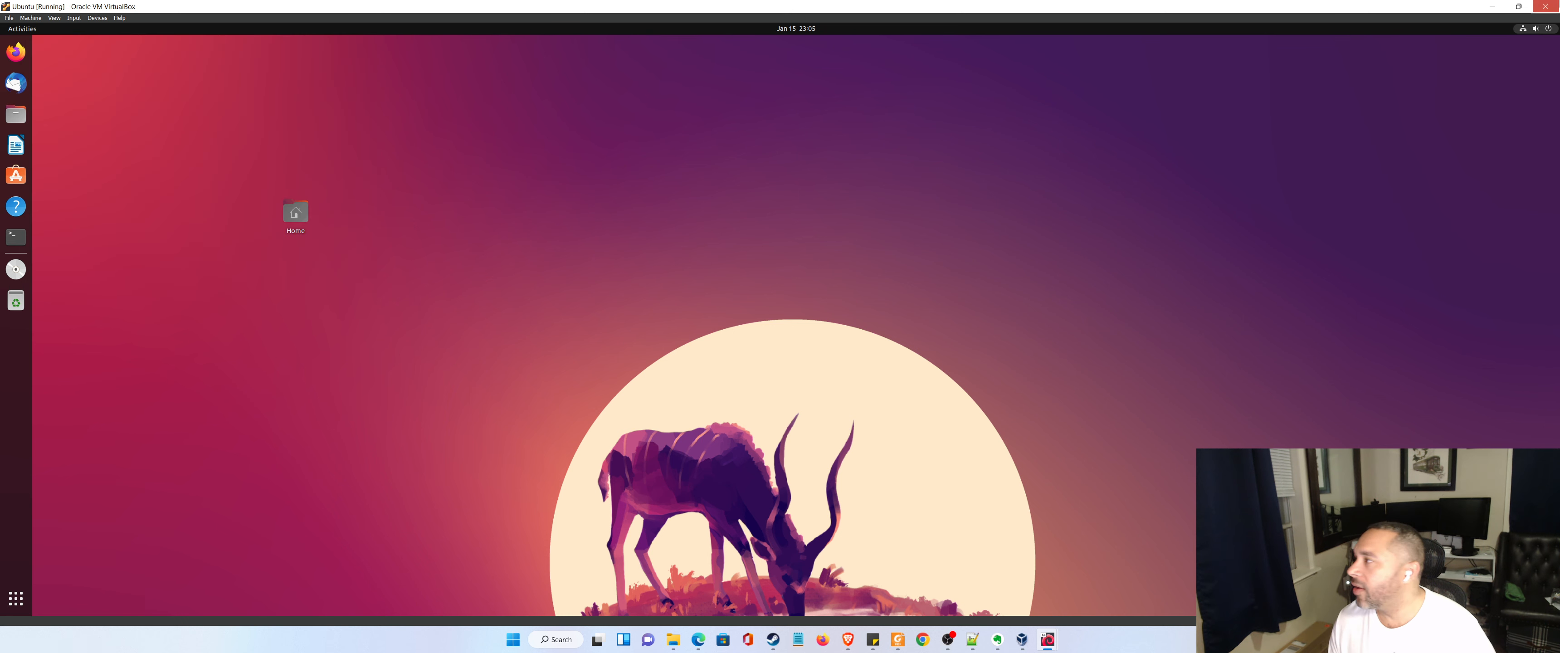
Restart the Ubuntu virtual machine from within the guest system and confirm the restart.
{"action": "left_click", "coordinate": [1538, 28]}
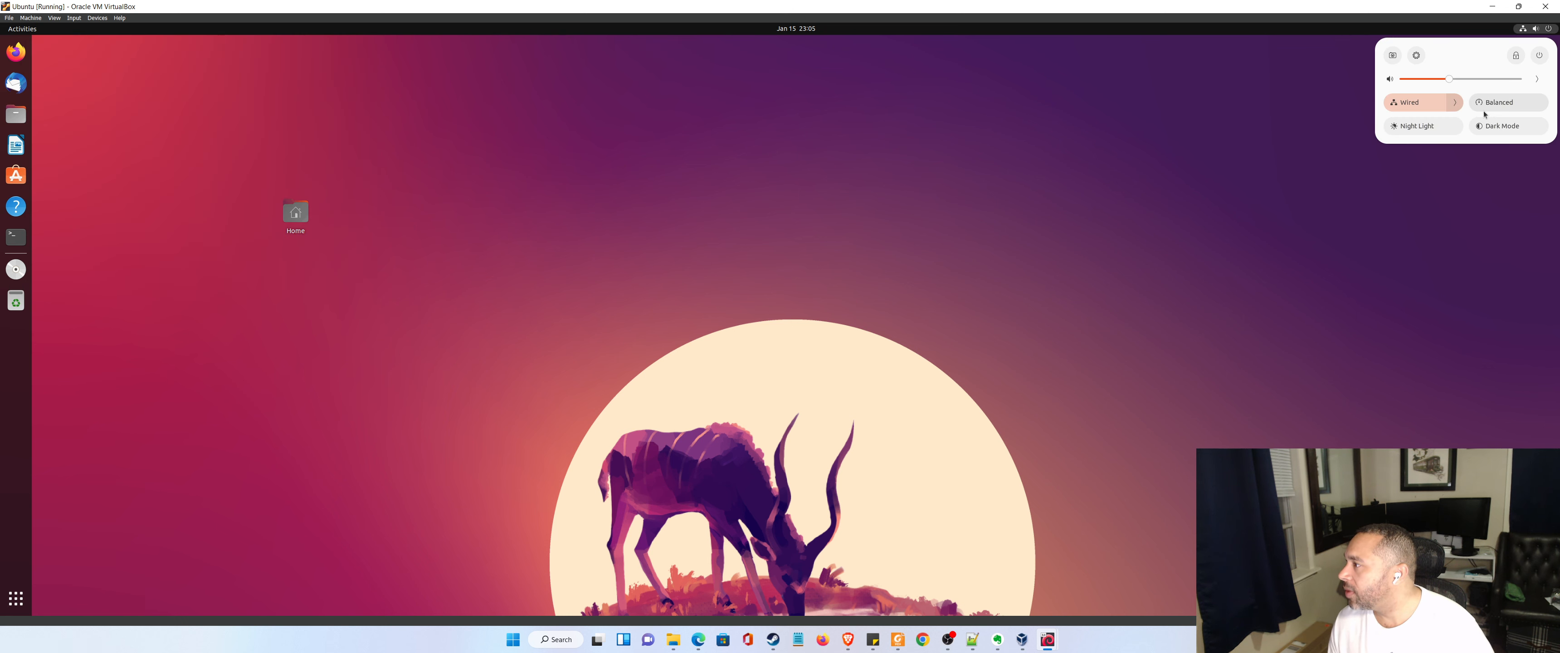
{"action": "left_click", "coordinate": [1541, 56]}
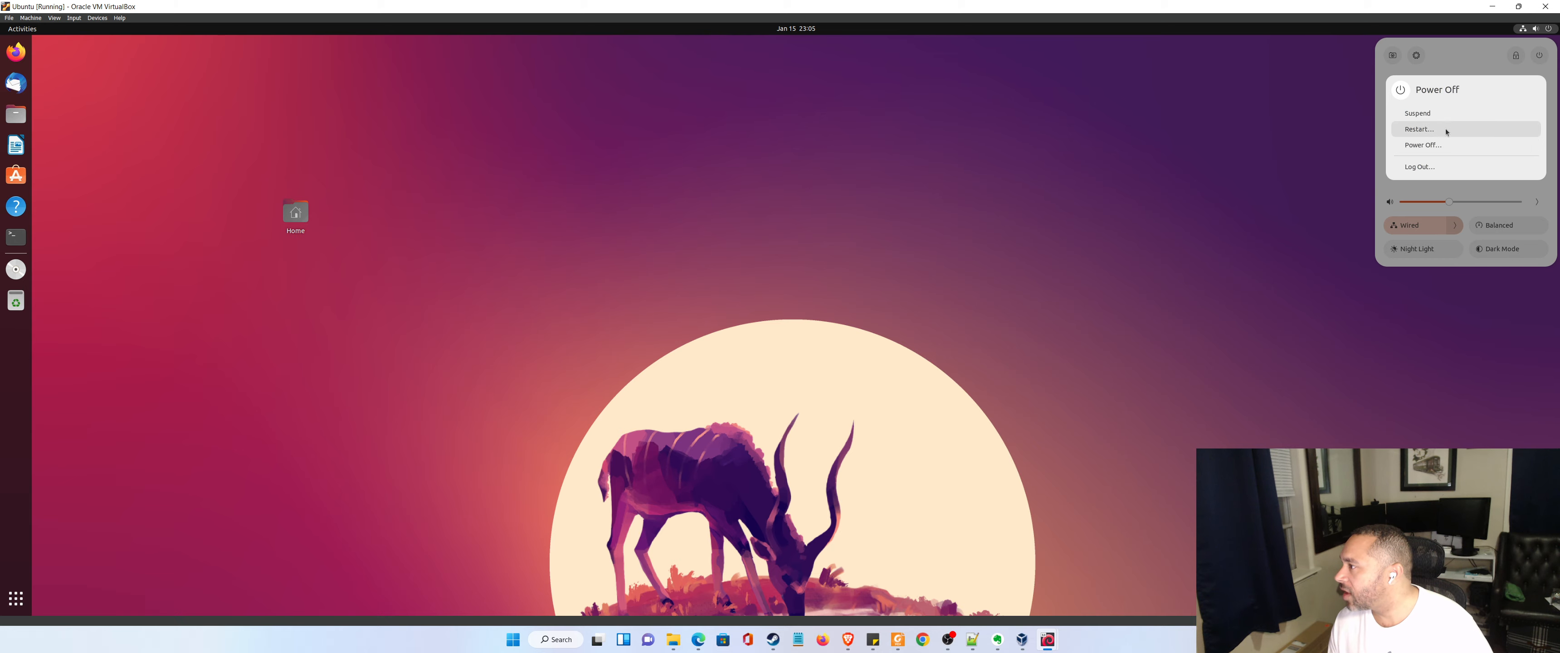
{"action": "left_click", "coordinate": [1410, 130]}
{"action": "left_click", "coordinate": [829, 347]}
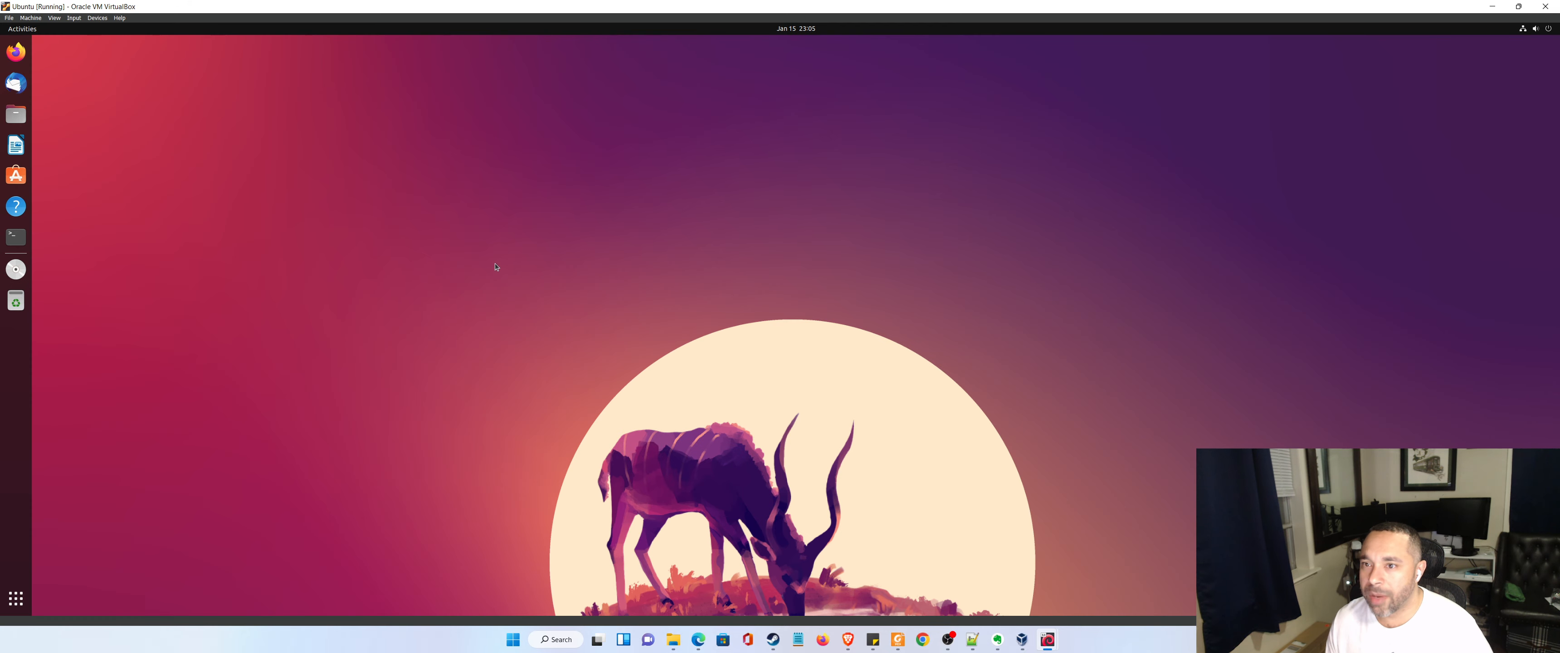
Examine the contents of the sf_Downloads shared folder in Files and close the window.
{"action": "left_click", "coordinate": [16, 114]}
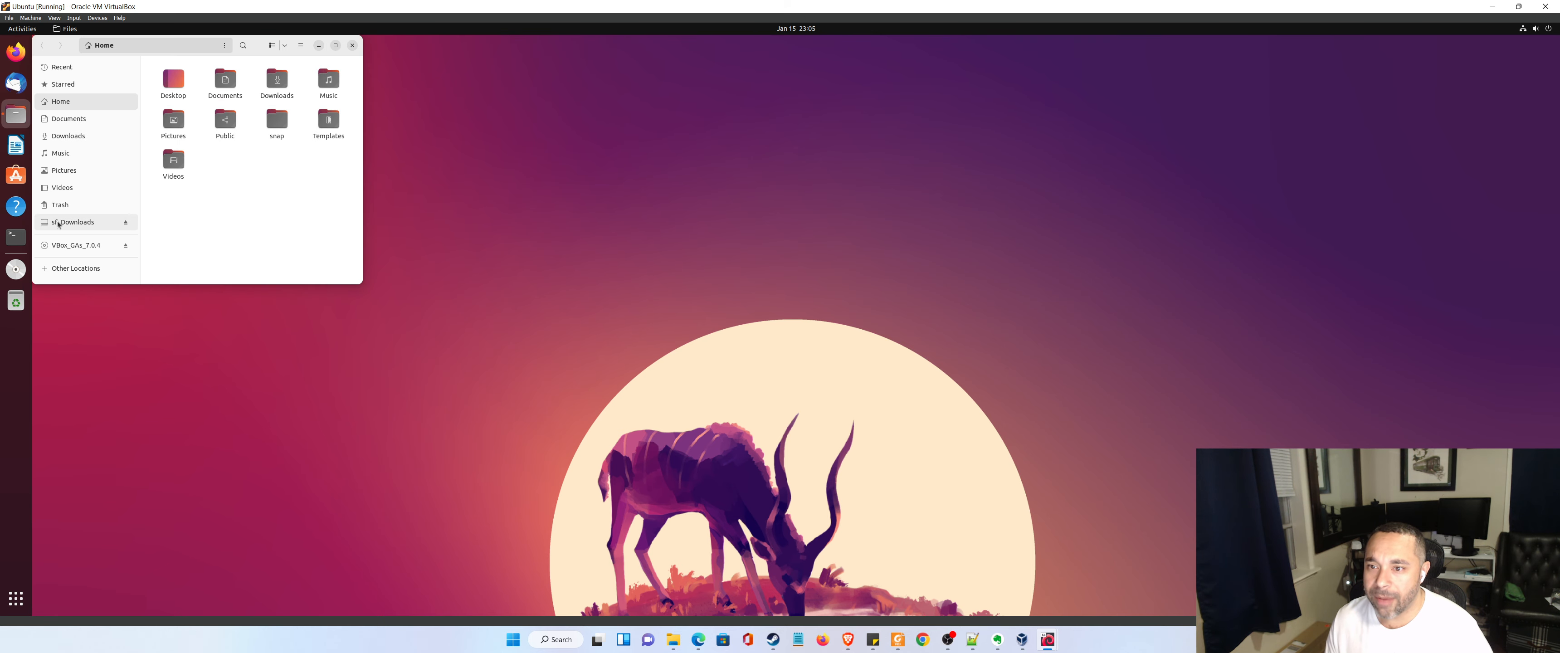
{"action": "left_click", "coordinate": [58, 223]}
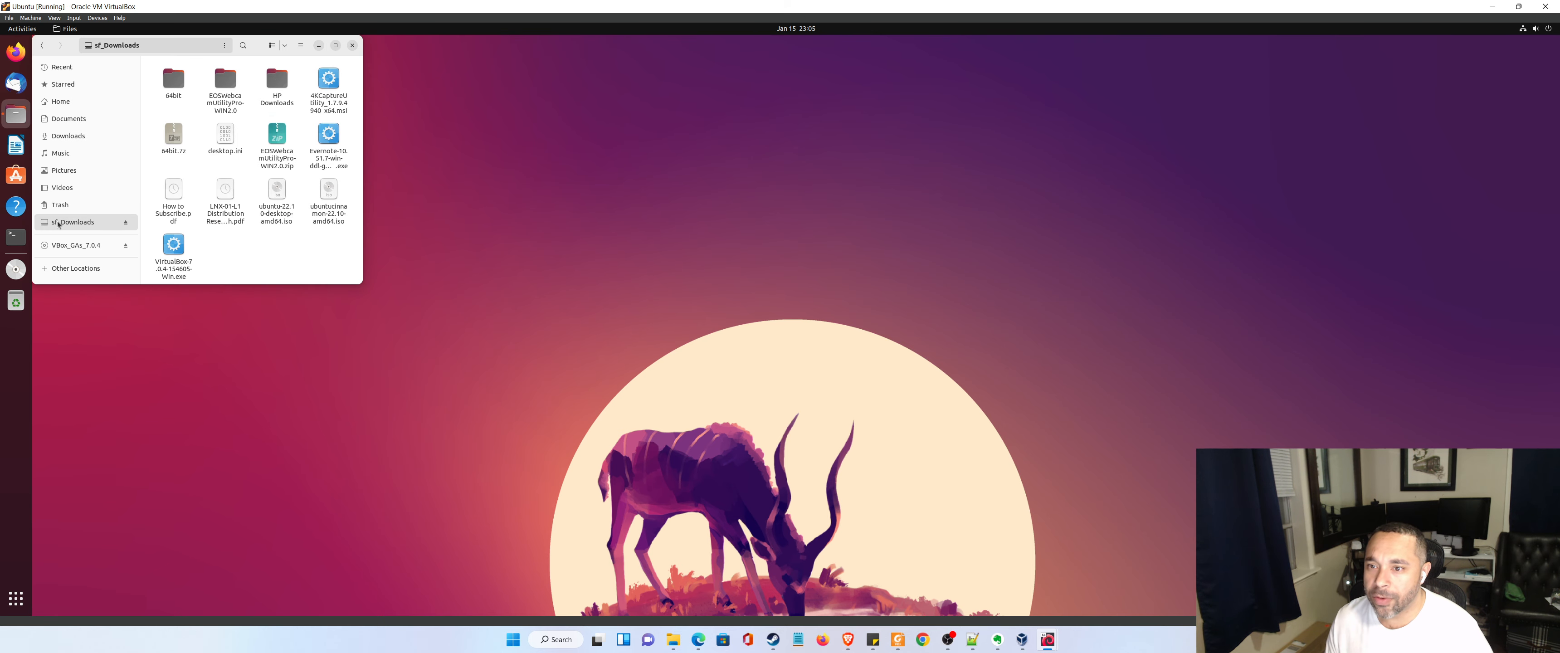
{"action": "left_click", "coordinate": [352, 45]}
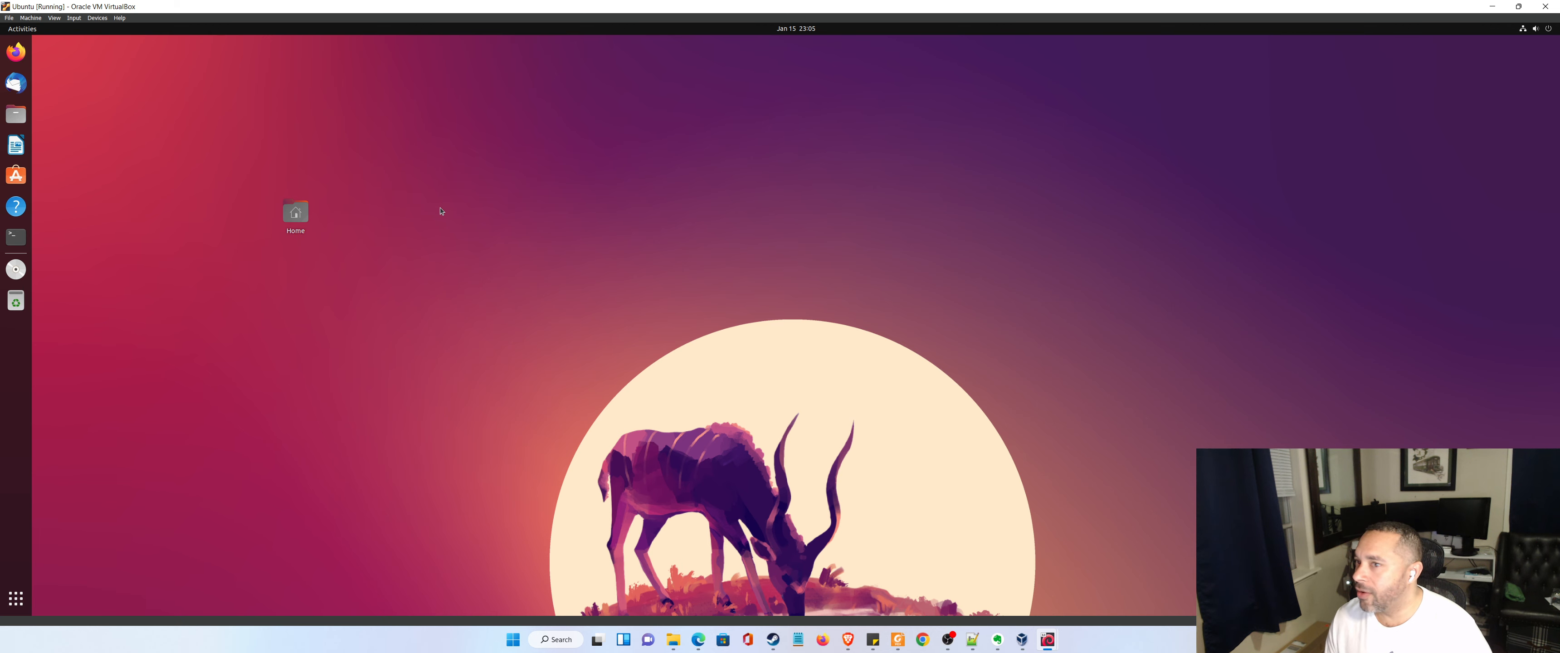
Start a snapshot of the running virtual machine and name it "Ubuntu 22.10 Installed".
{"action": "left_click", "coordinate": [31, 18]}
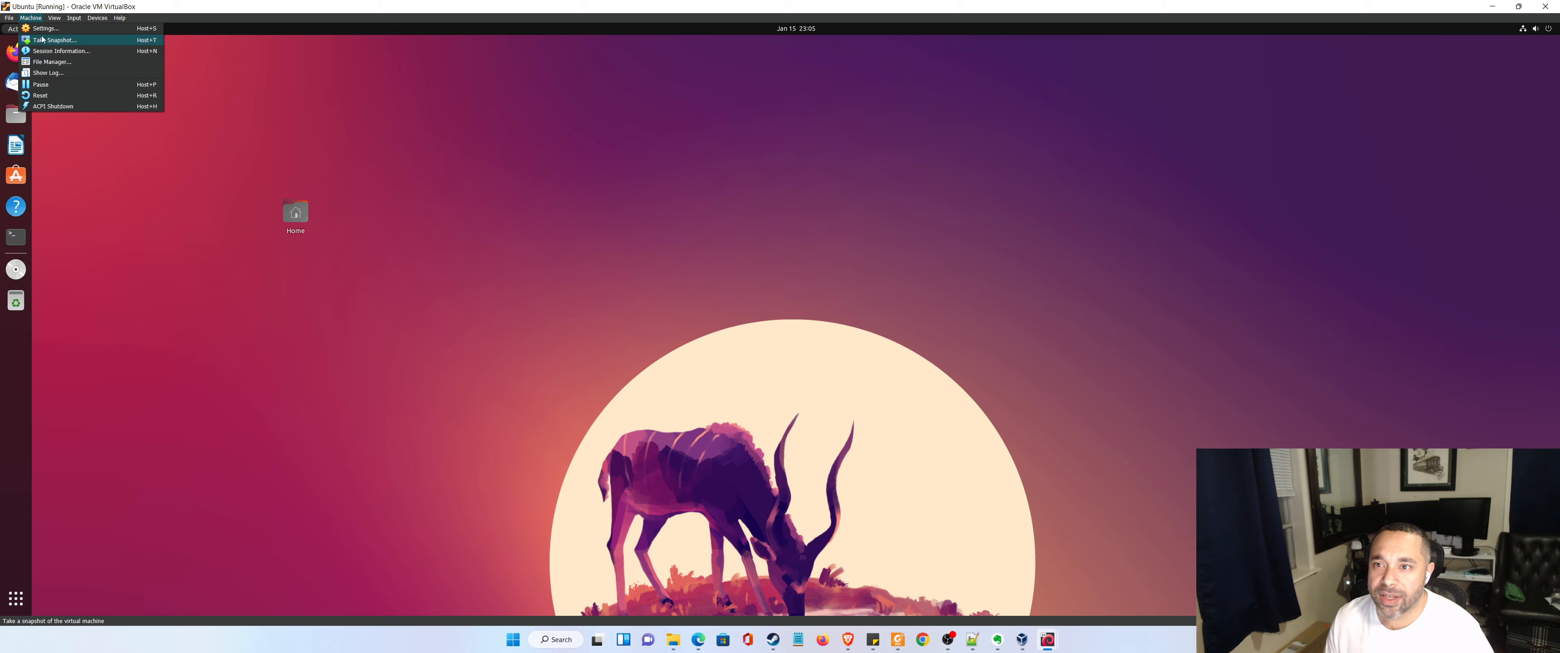
{"action": "left_click", "coordinate": [48, 40]}
{"action": "triple_click", "coordinate": [646, 256]}
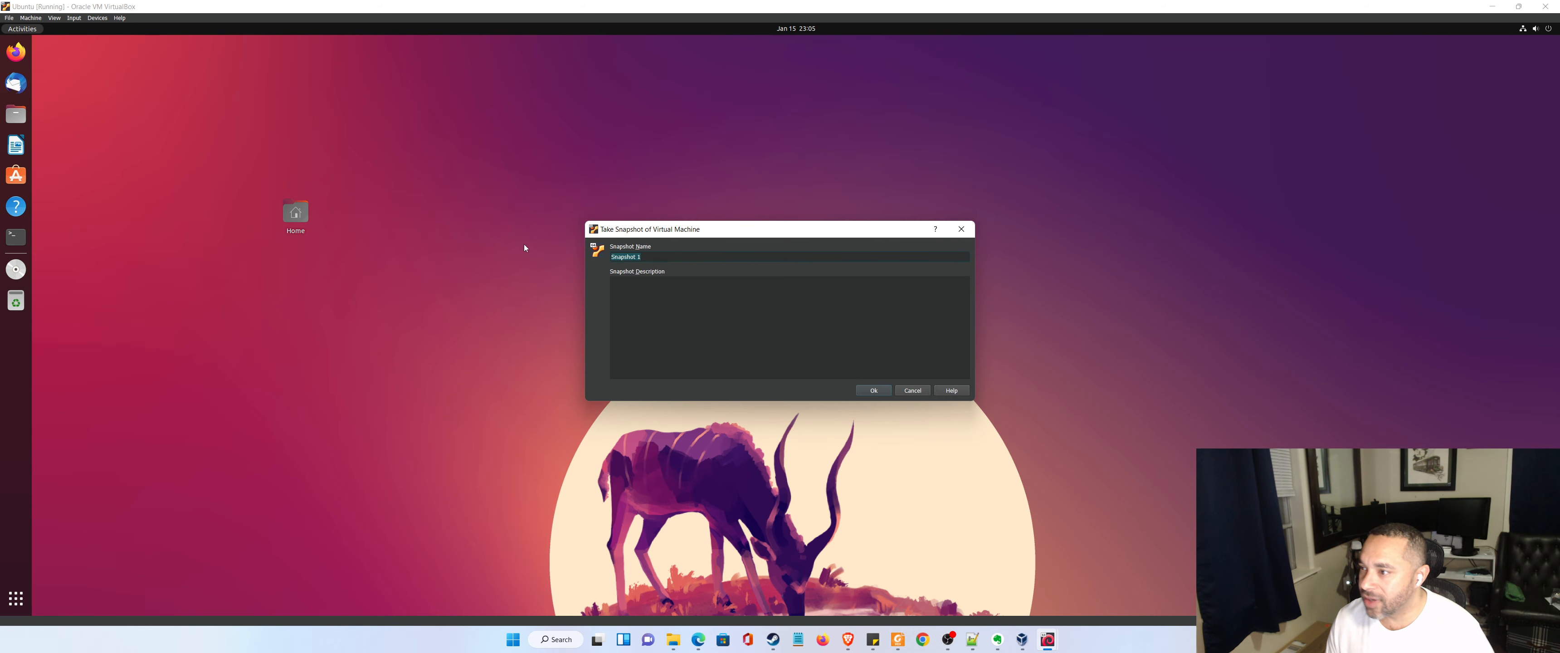
{"action": "type", "text": "Ubuntu 22.2"}
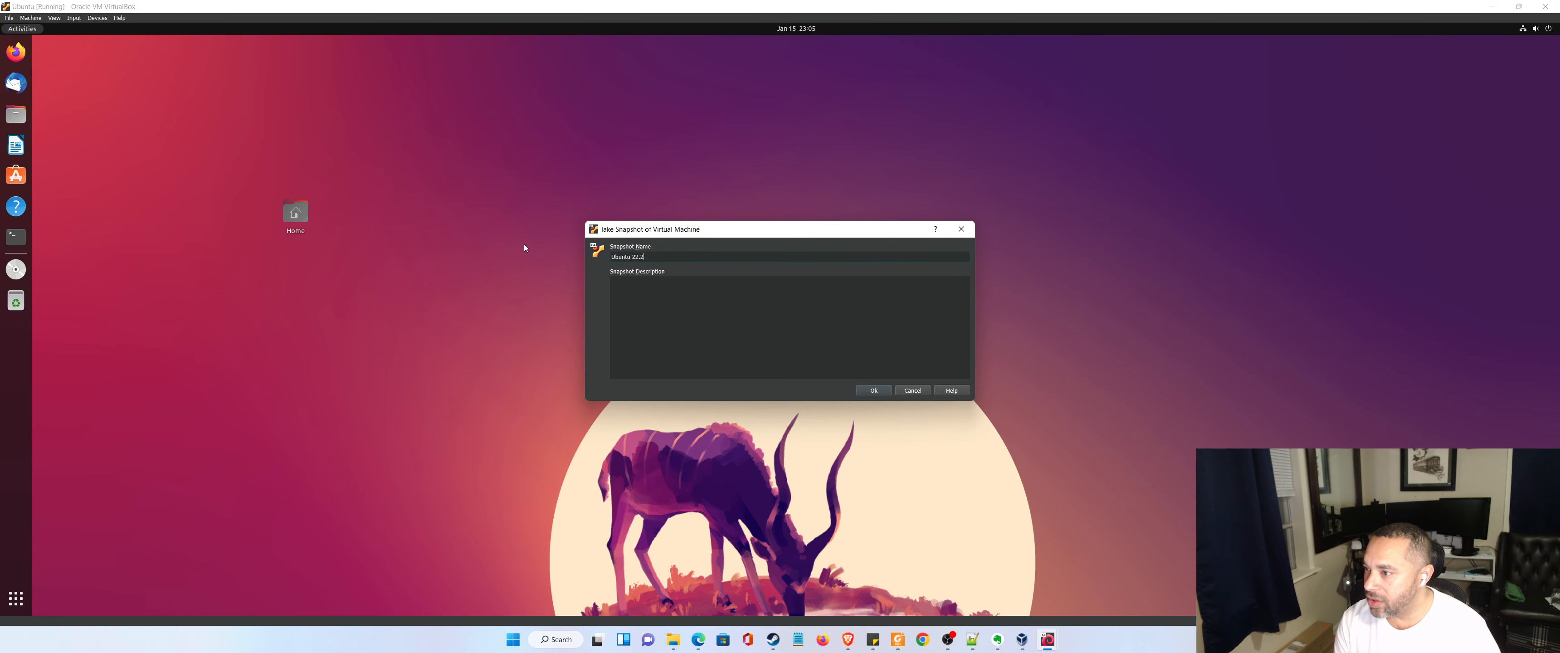
{"action": "key", "text": "BackSpace"}
{"action": "type", "text": "10 Installed "}
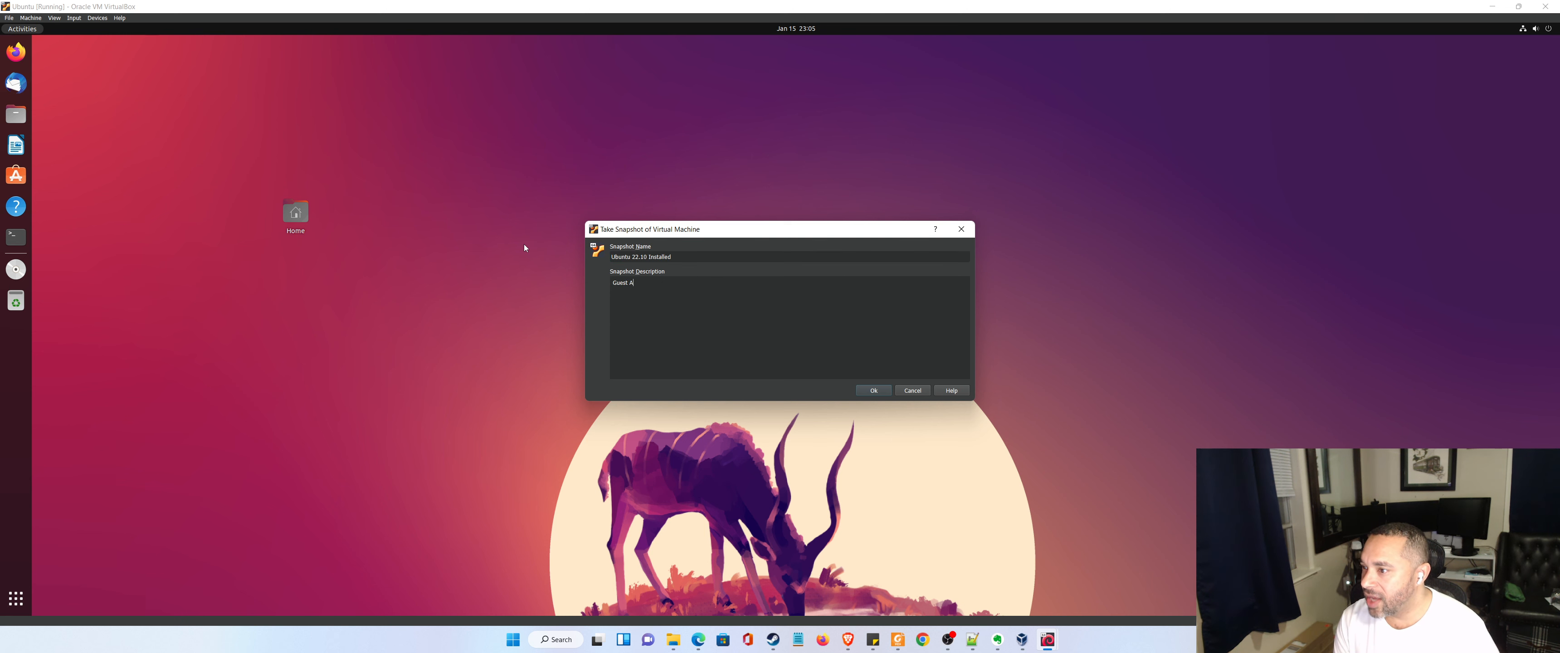
Describe the snapshot as "Guest Additions are installed and fully functional" and take it.
{"action": "type", "text": "dditions are install"}
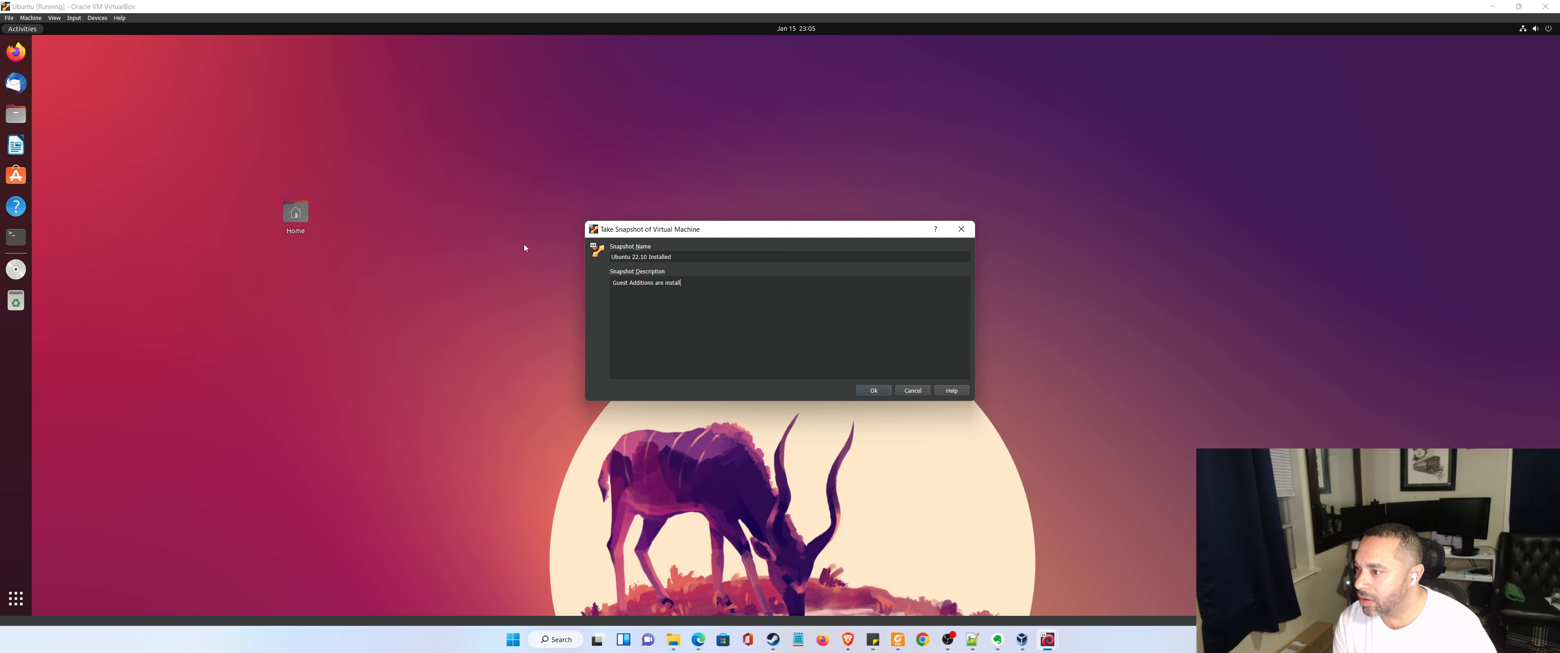
{"action": "type", "text": "d and f"}
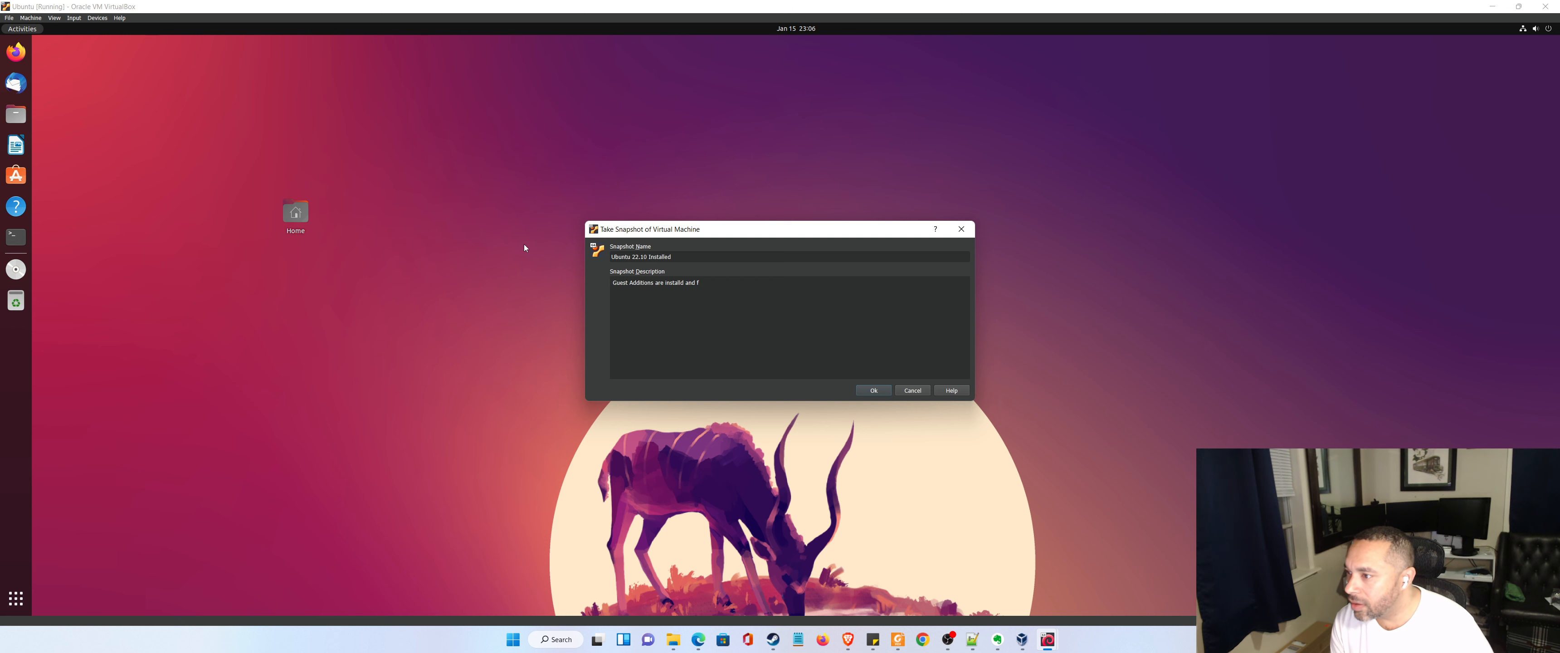
{"action": "key", "text": "BackSpace"}
{"action": "key", "text": "BackSpace"}
{"action": "key", "text": "BackSpace"}
{"action": "key", "text": "BackSpace"}
{"action": "key", "text": "BackSpace"}
{"action": "key", "text": "BackSpace"}
{"action": "key", "text": "BackSpace"}
{"action": "key", "text": "BackSpace"}
{"action": "type", "text": "ed and fully"}
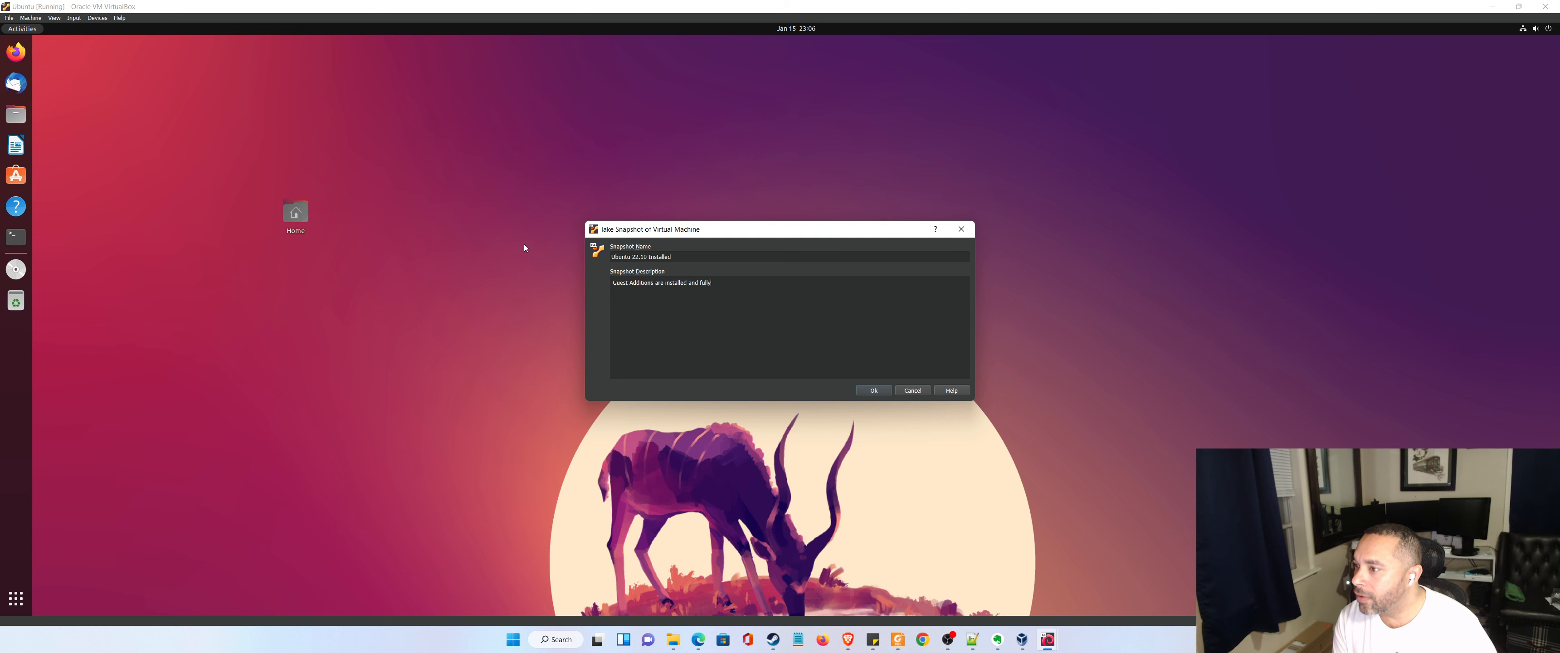
{"action": "type", "text": " functional"}
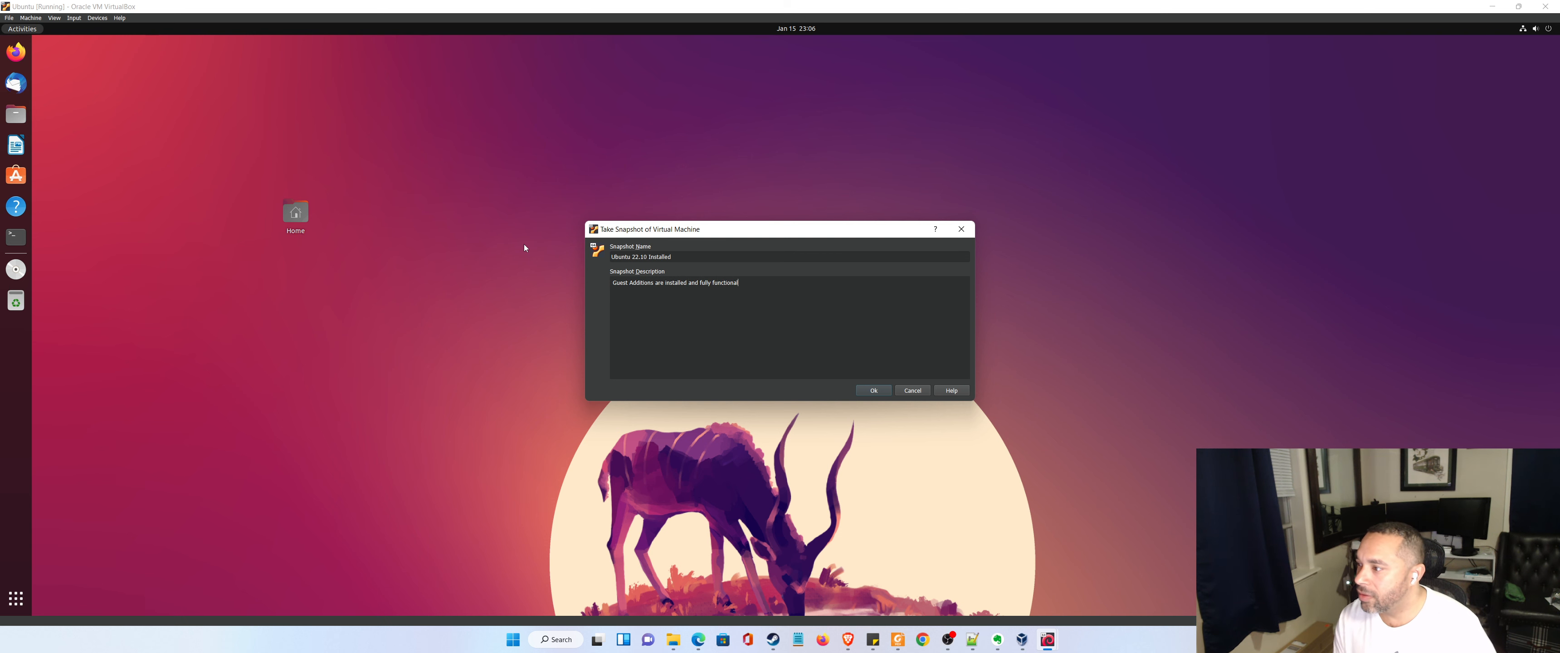
{"action": "left_click", "coordinate": [872, 390]}
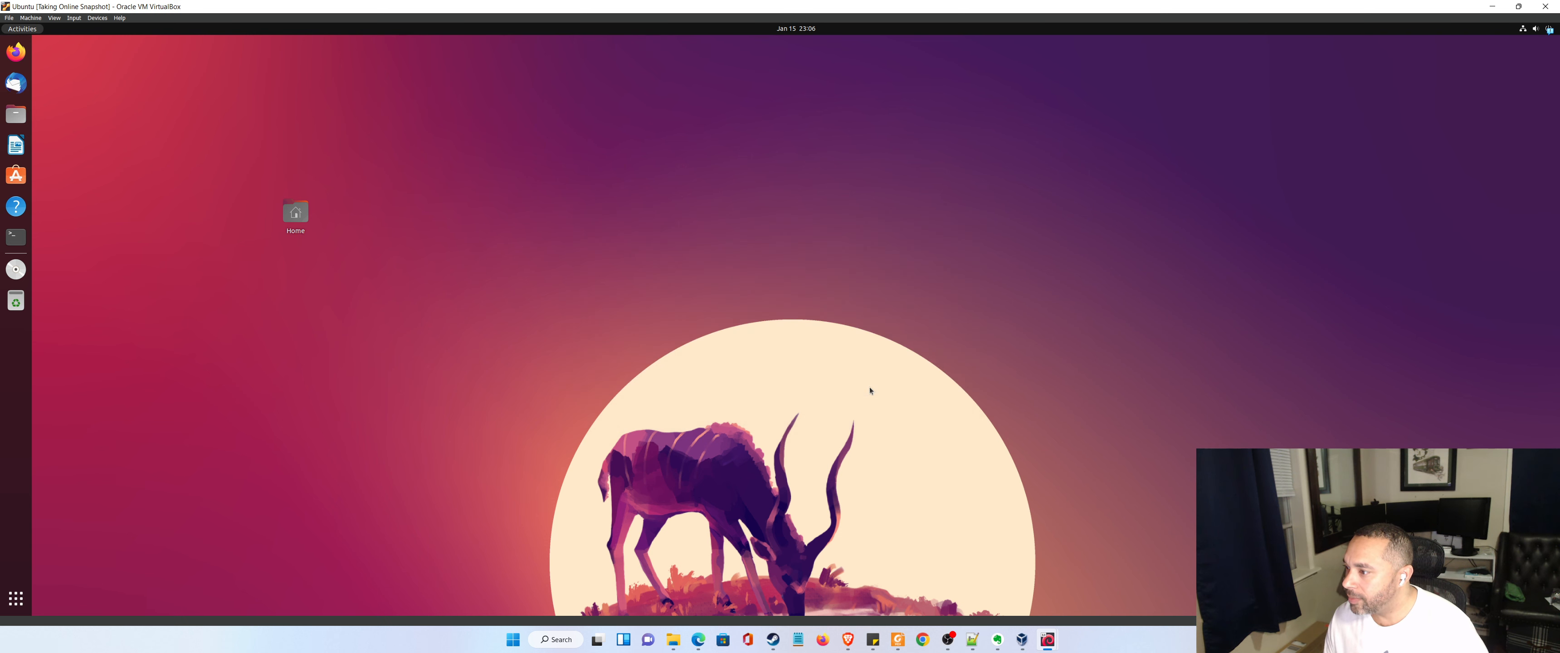